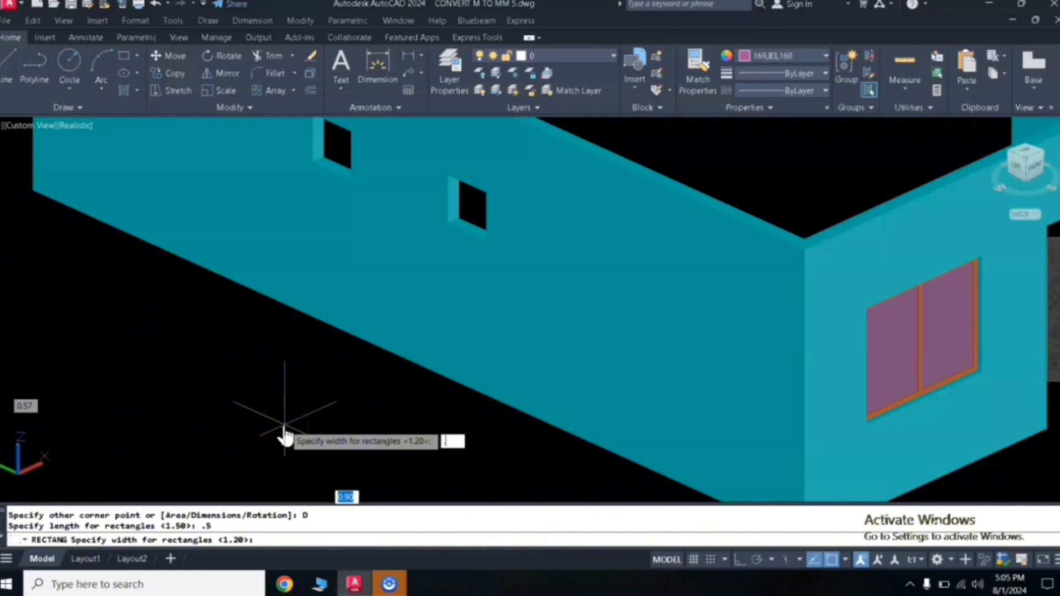
- Set the rectangle's width to 0.5 and place its opposite corner to finish the square
type("5")
key("Return")
left_click(339, 407)
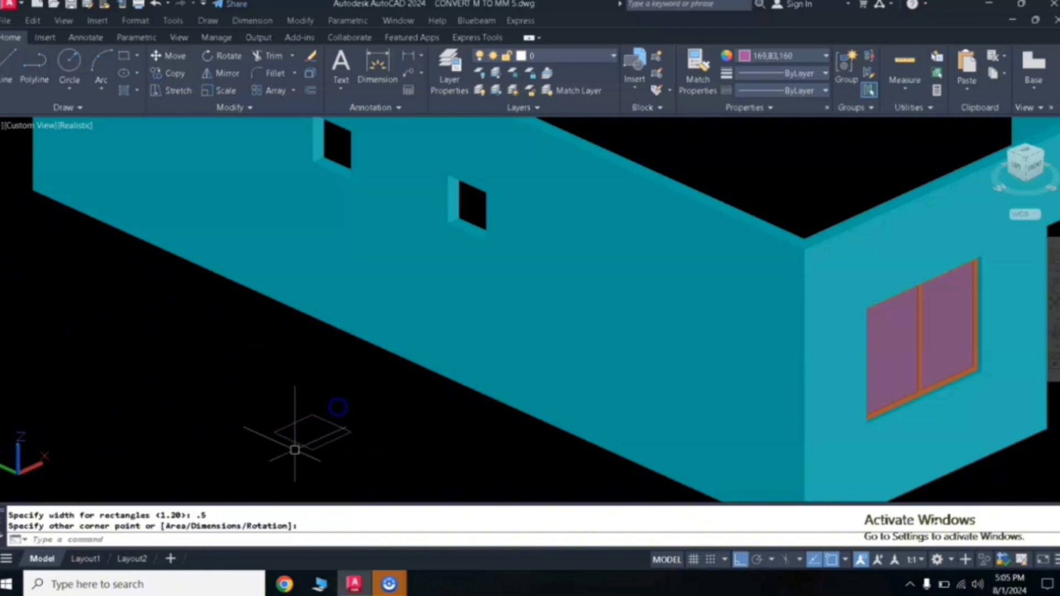
- Offset the square rectangle outward by 0.03
scroll(308, 430, "up", 2)
middle_click_drag(399, 327, 393, 364)
type("o")
key("Return")
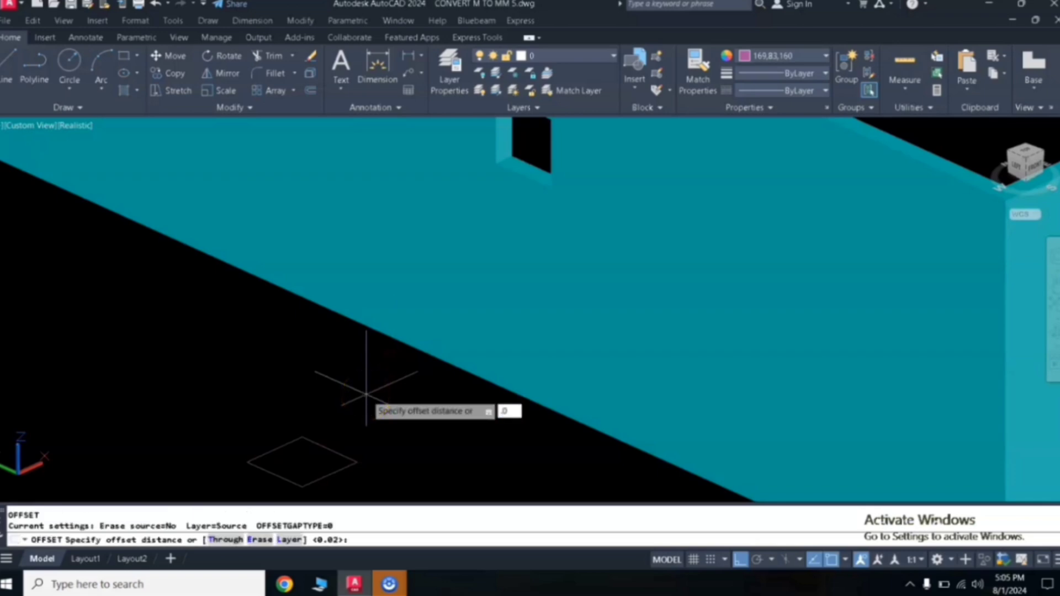
key("Return")
left_click(329, 449)
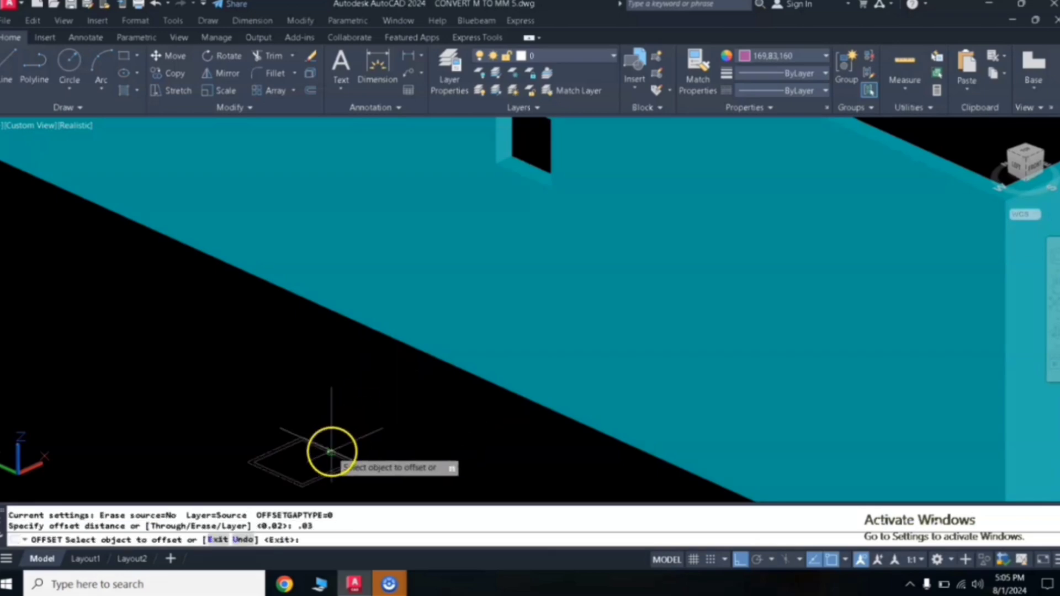
left_click(320, 458)
scroll(304, 452, "up", 5)
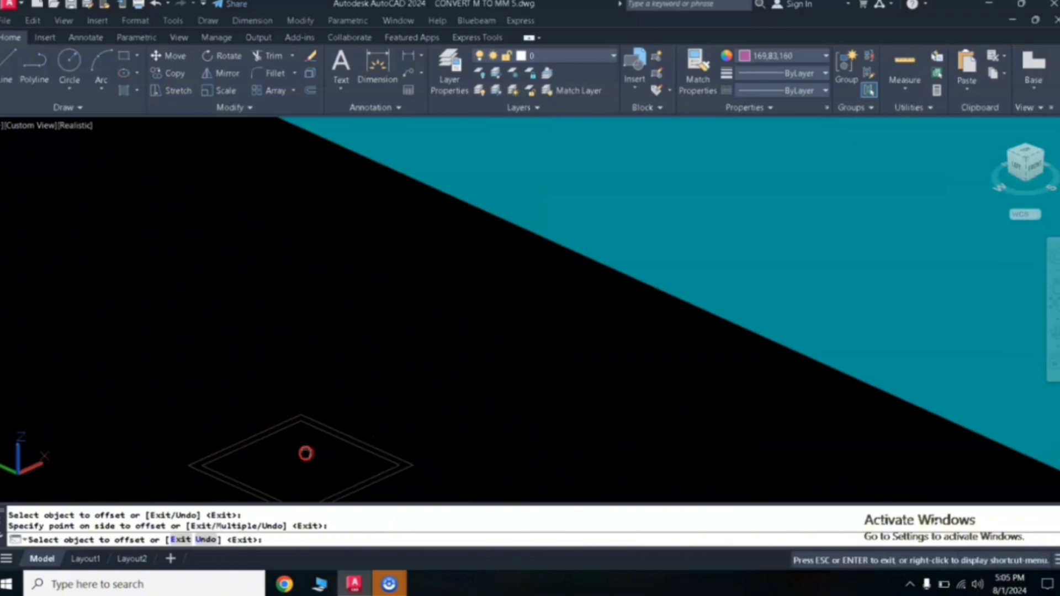
scroll(319, 354, "up", 2)
key("Return")
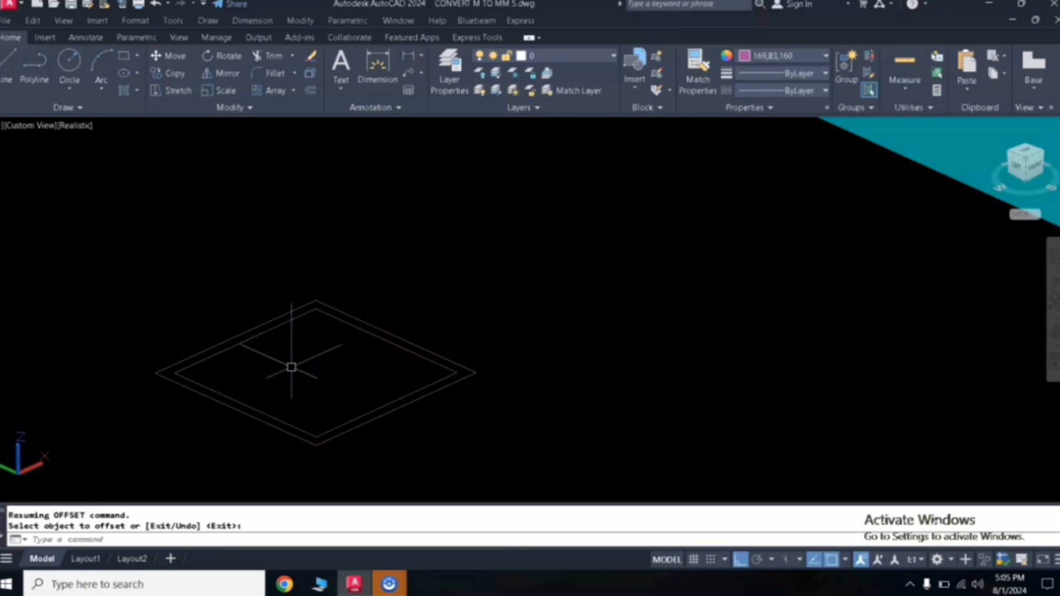
- Extrude the inner rectangle upward to a height picked in the view
type("ext")
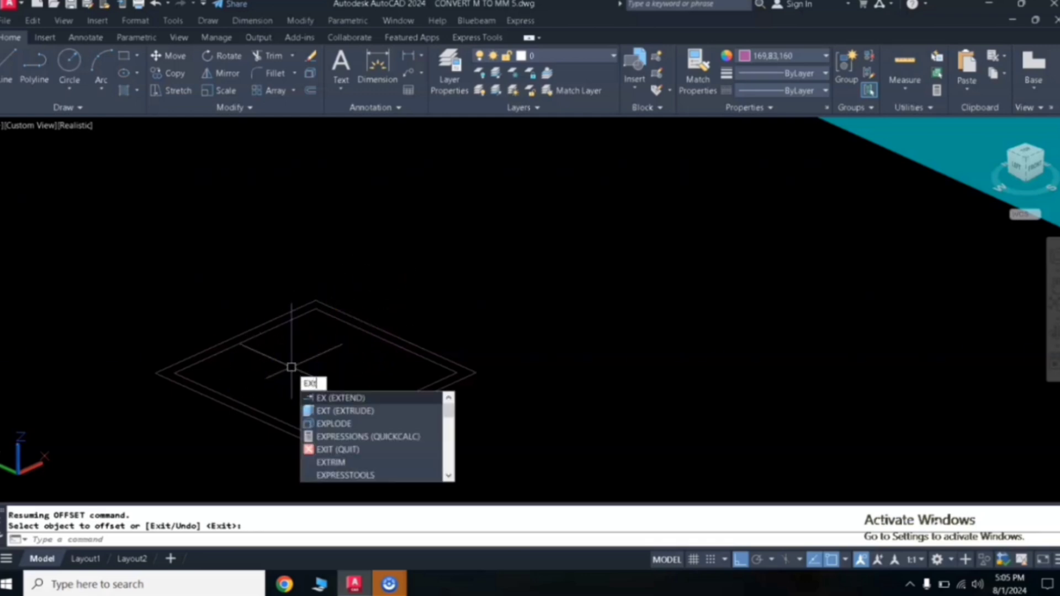
key("Return")
left_click(210, 388)
key("Return")
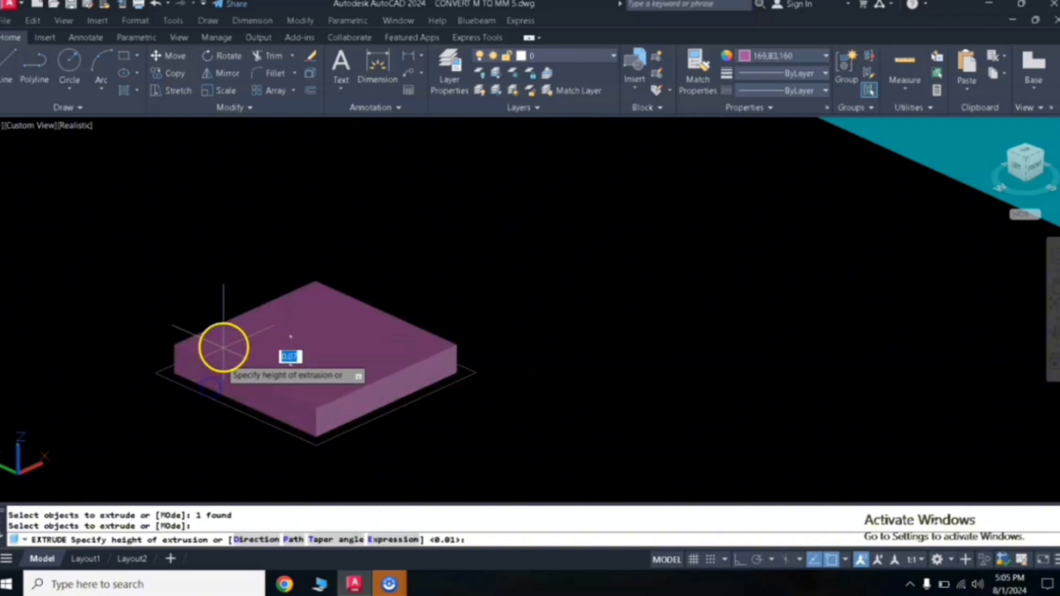
left_click(230, 290)
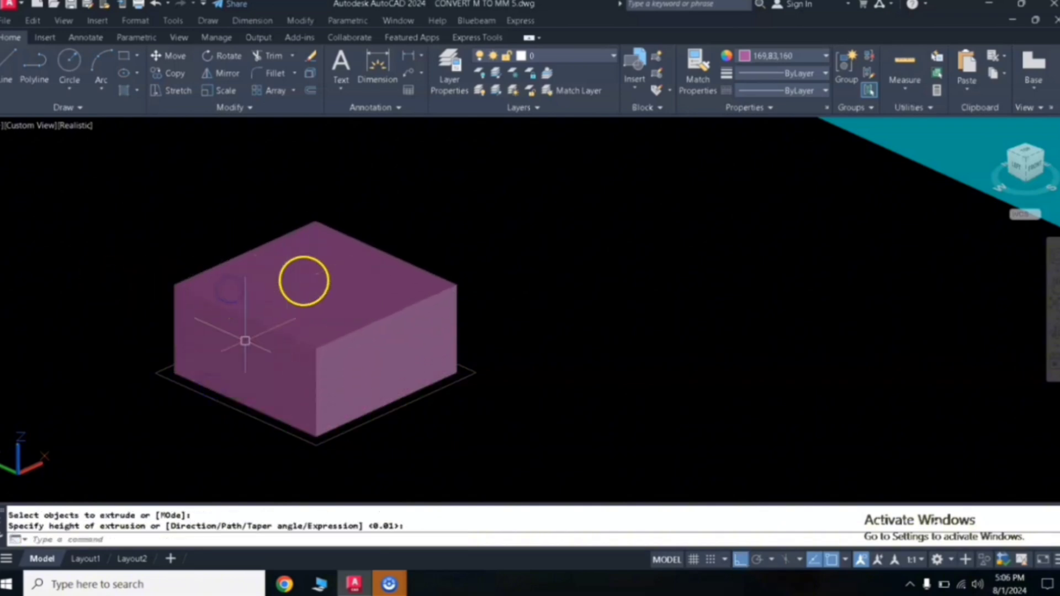
- Extrude the outer rectangle to a height of 0.03
key("Return")
left_click(209, 399)
key("Return")
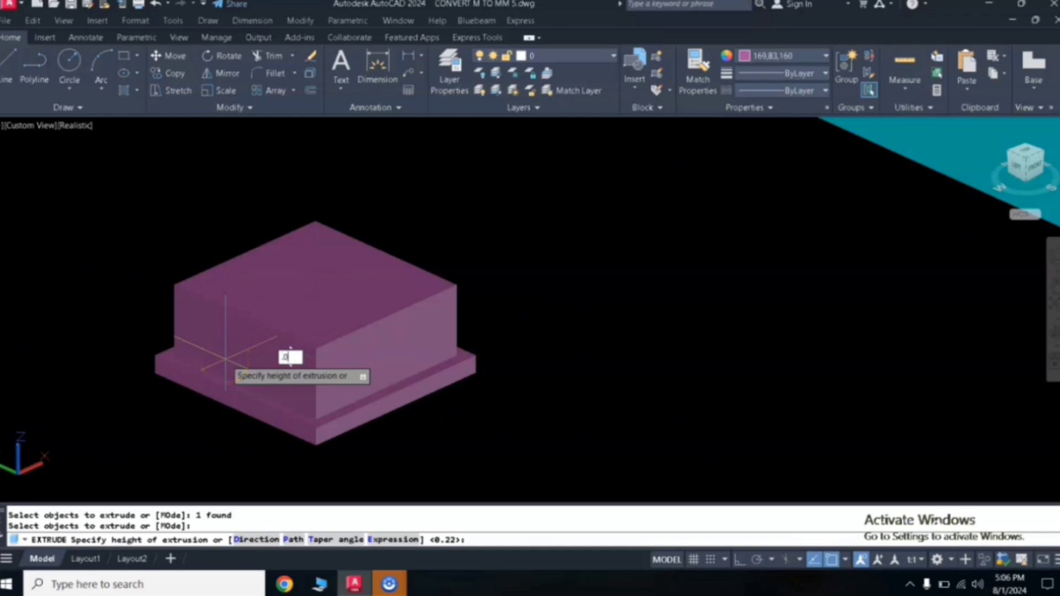
key("Return")
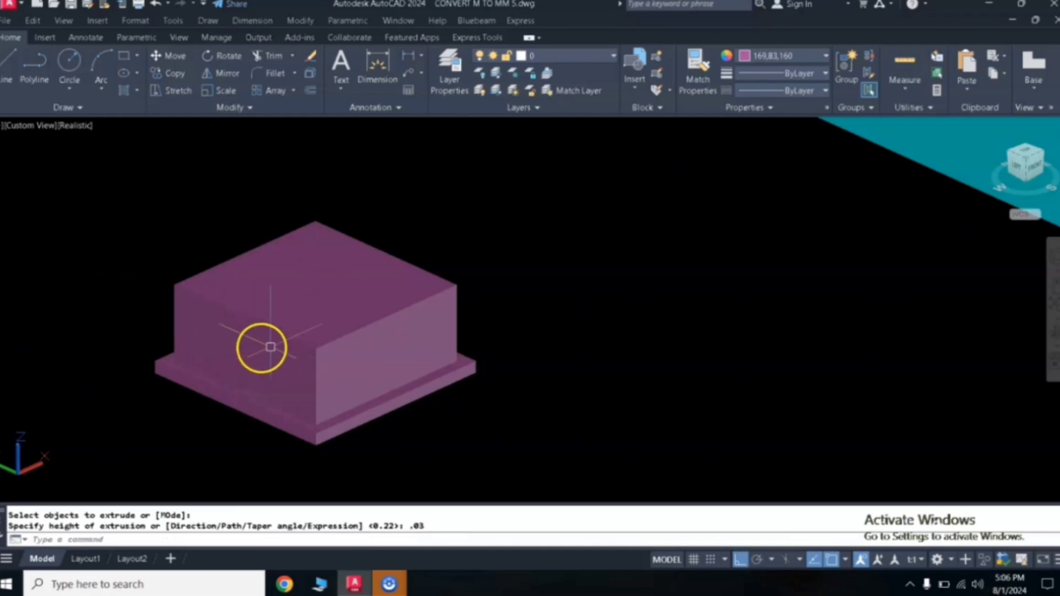
key("Return")
- Subtract the inner box from the outer slab to leave a hollow square frame
key("Return")
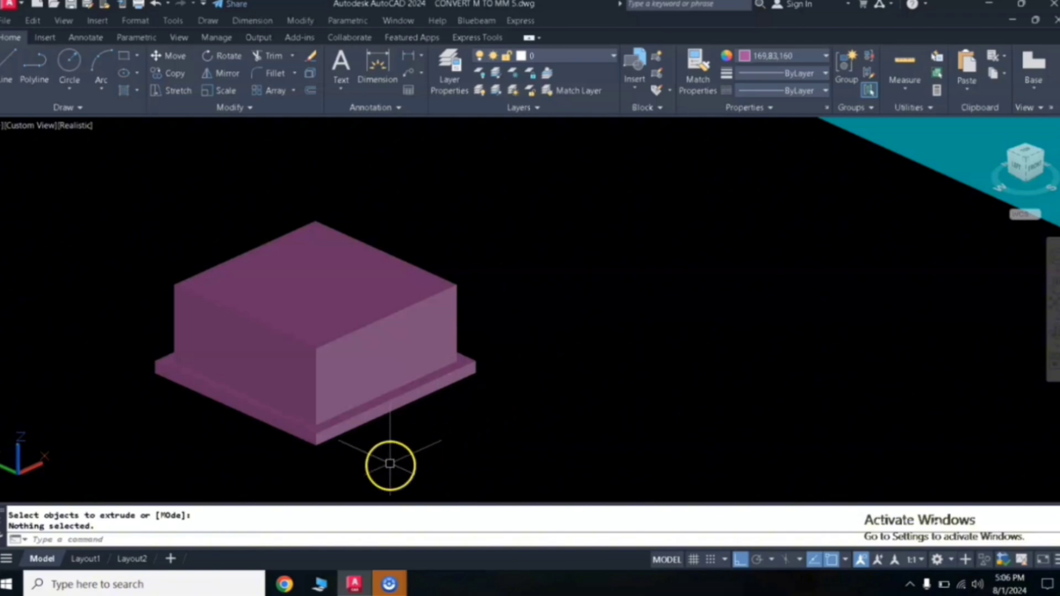
type("su")
key("Return")
left_click(334, 437)
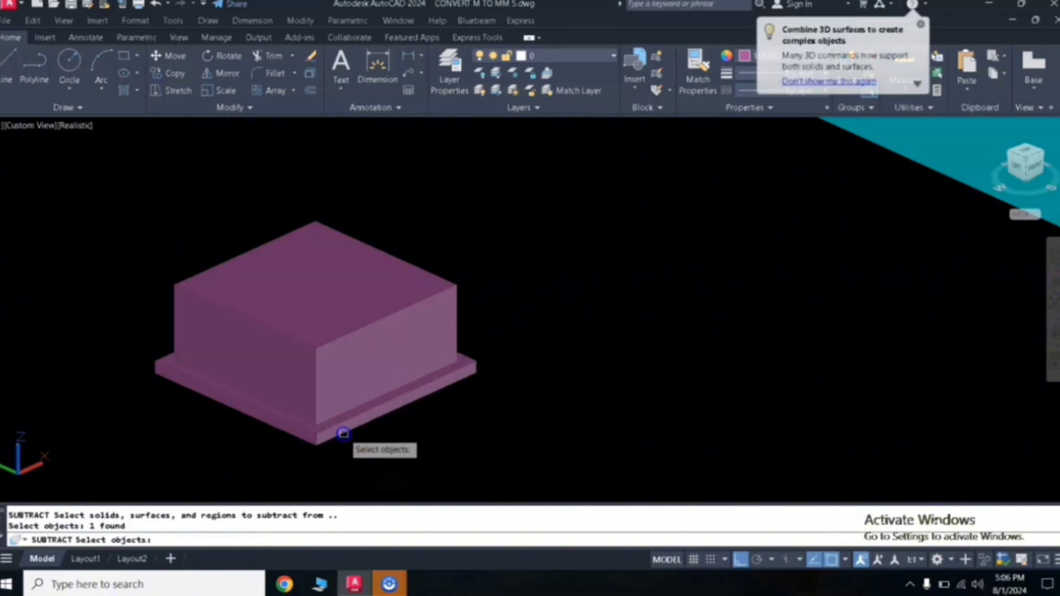
key("Return")
left_click(426, 292)
key("Return")
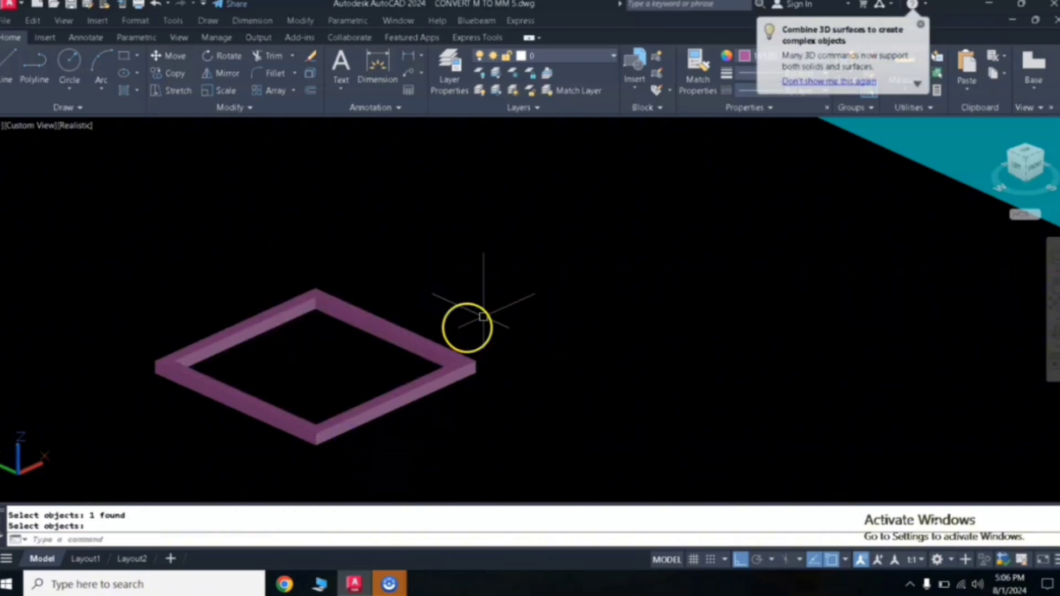
left_click(519, 298)
left_click(305, 469)
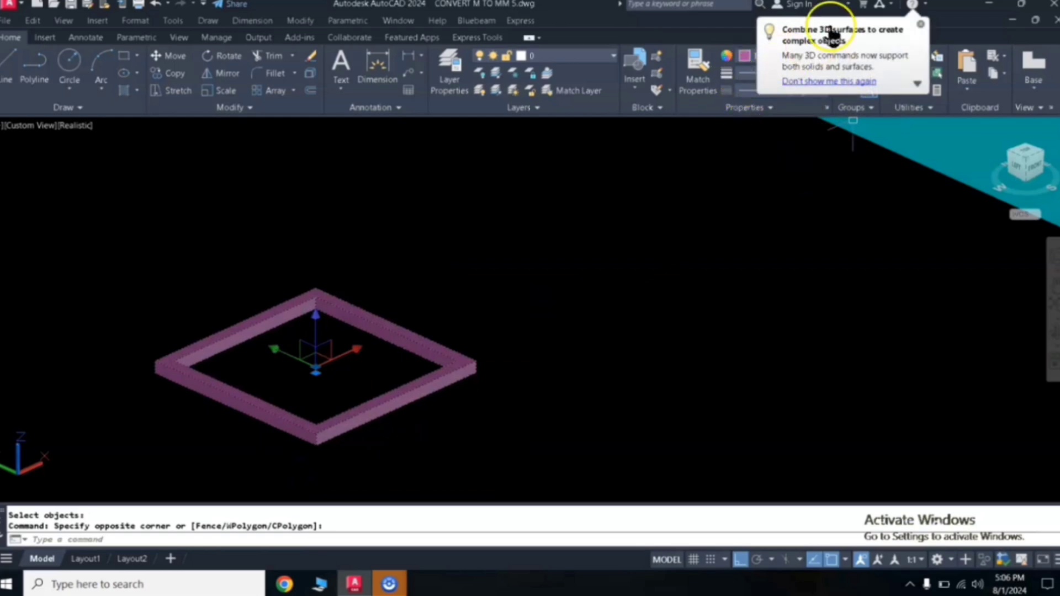
key("Escape")
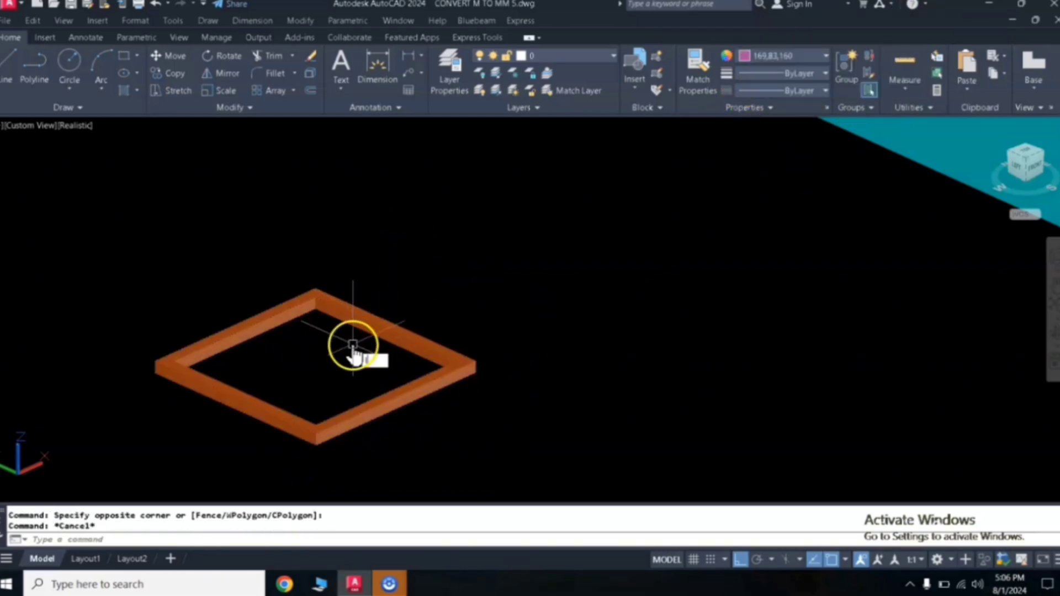
- Draw a line across the frame between the midpoints of two opposite inner edges
type("l")
key("Return")
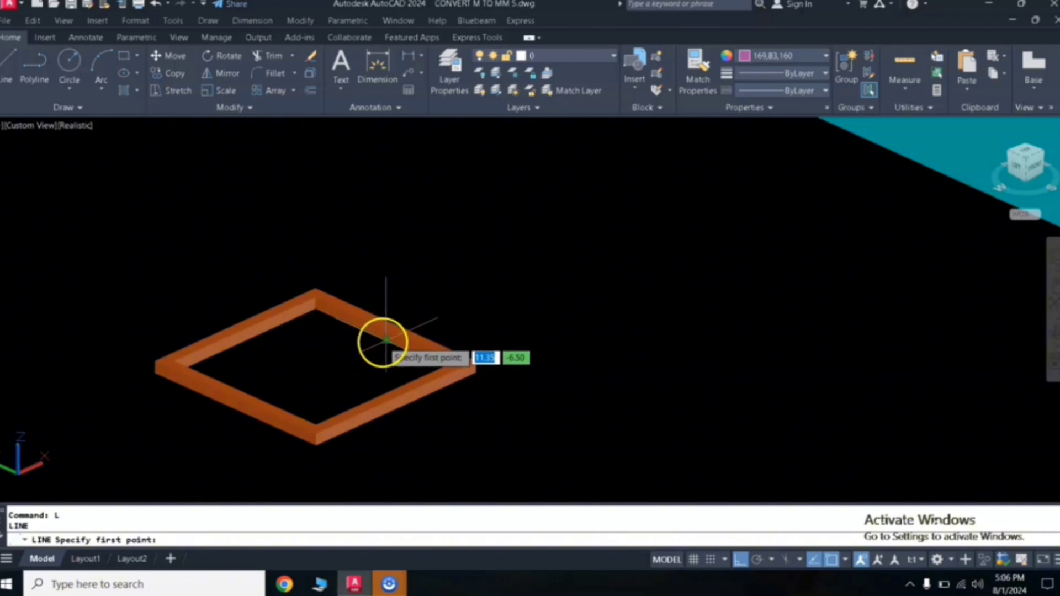
left_click(385, 340)
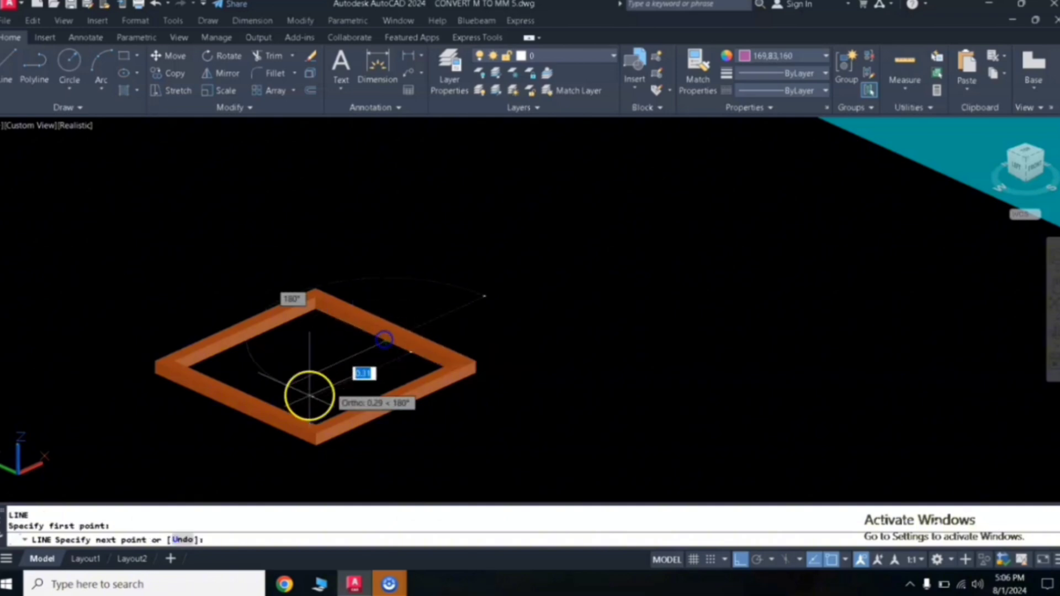
left_click(236, 410)
key("Escape")
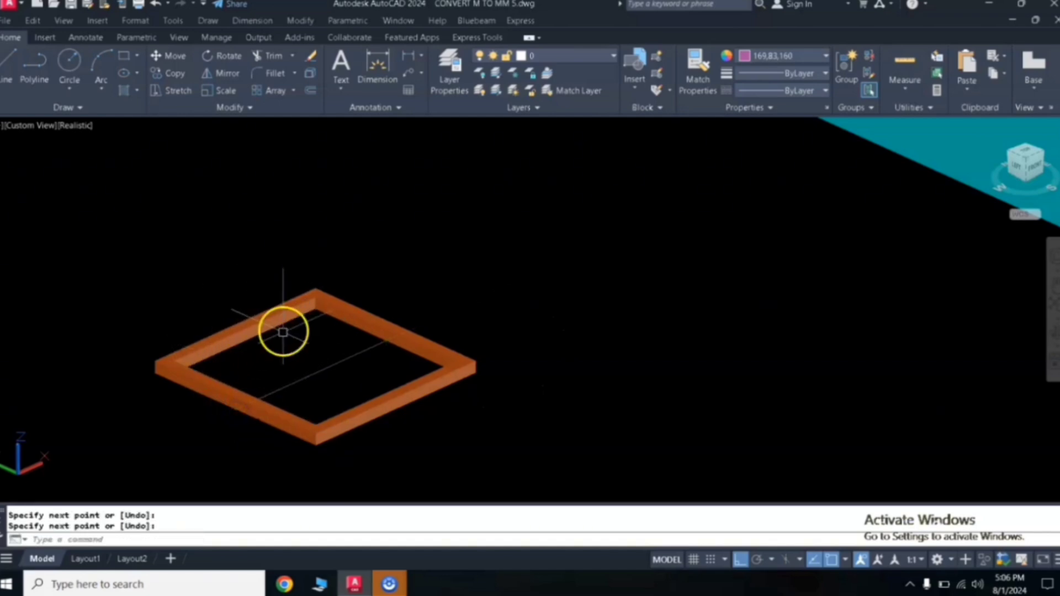
- Draw a second line between the midpoints of the other two opposite inner edges
key("Return")
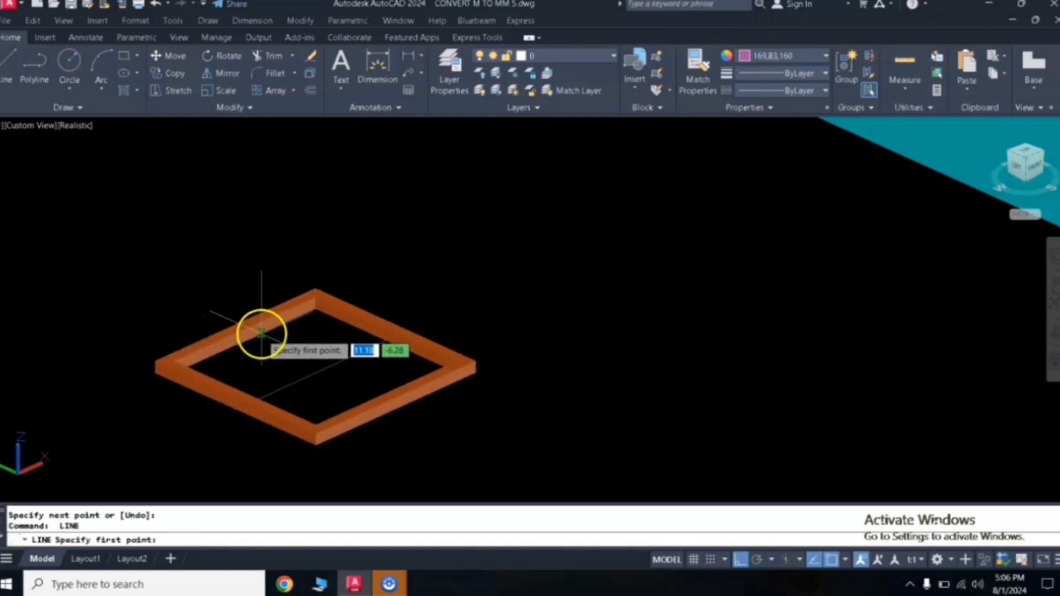
left_click(243, 340)
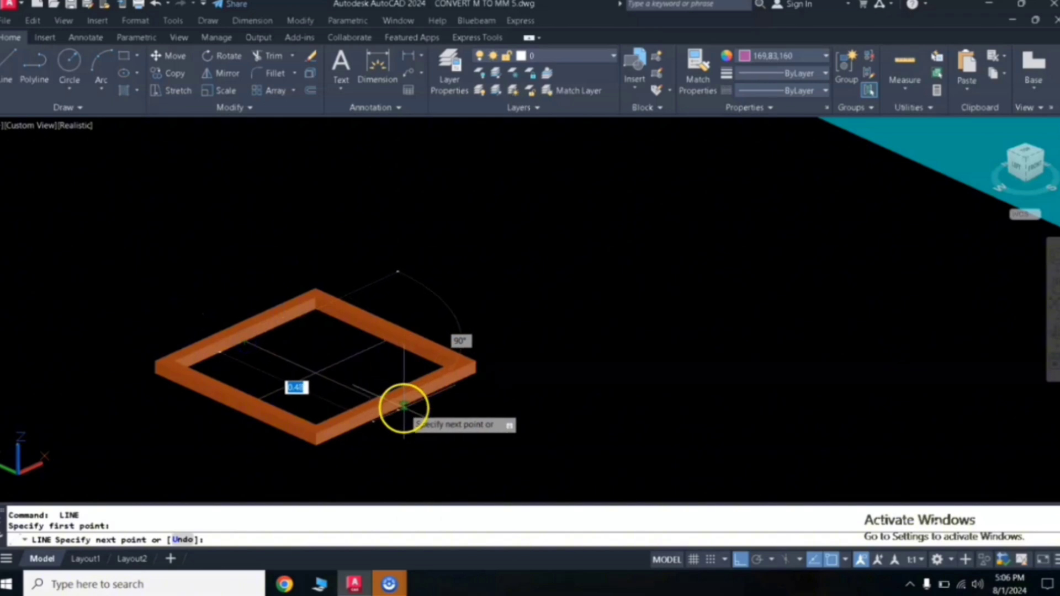
left_click(397, 410)
key("Return")
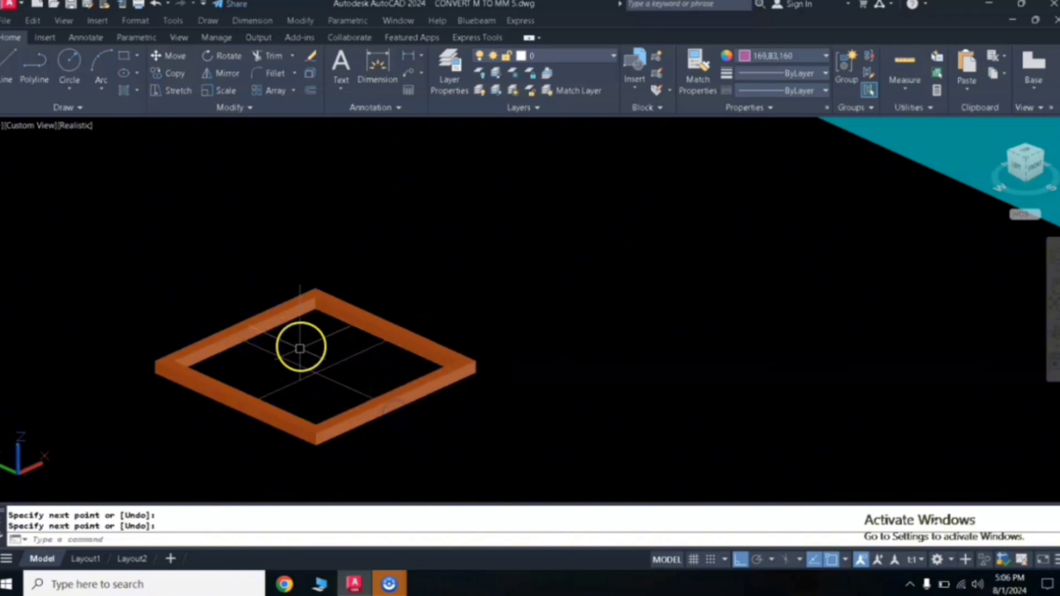
- Offset each crossing line 0.05 to both sides
scroll(298, 362, "up", 5)
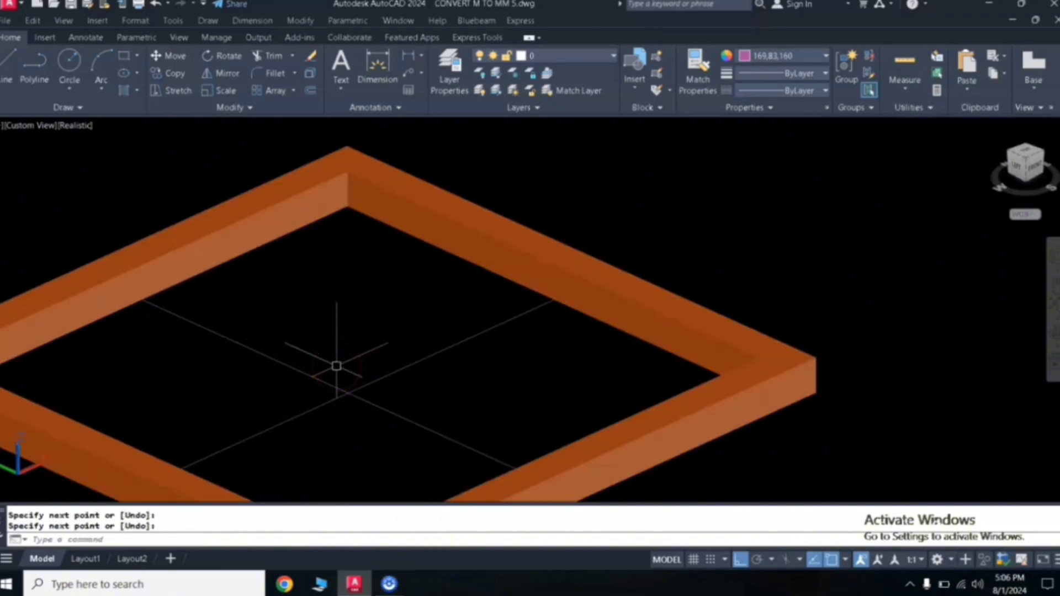
type("o")
key("space")
type(".0")
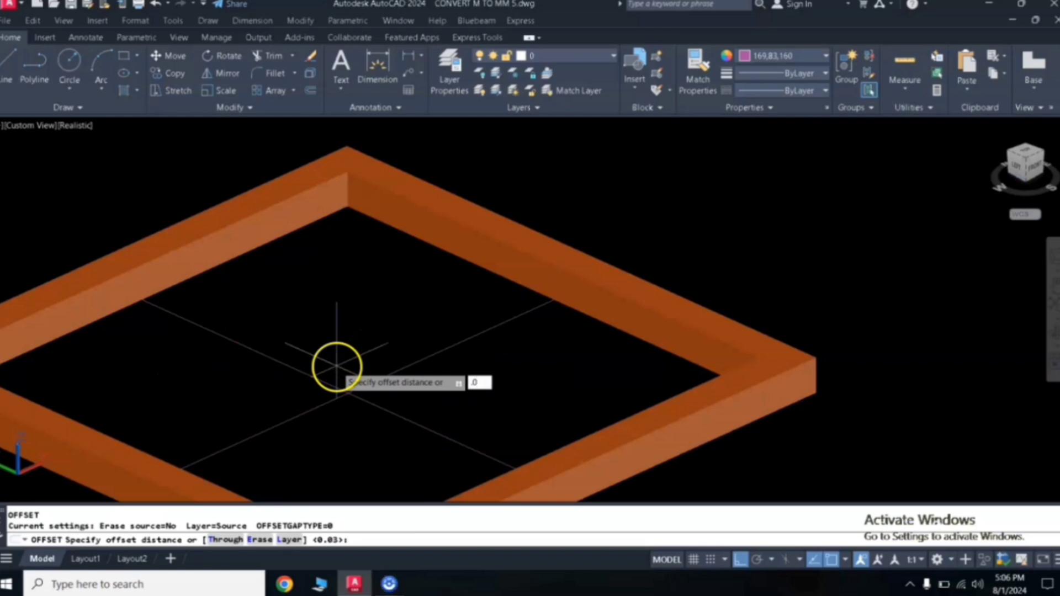
type("5")
key("Return")
left_click(387, 375)
left_click(439, 393)
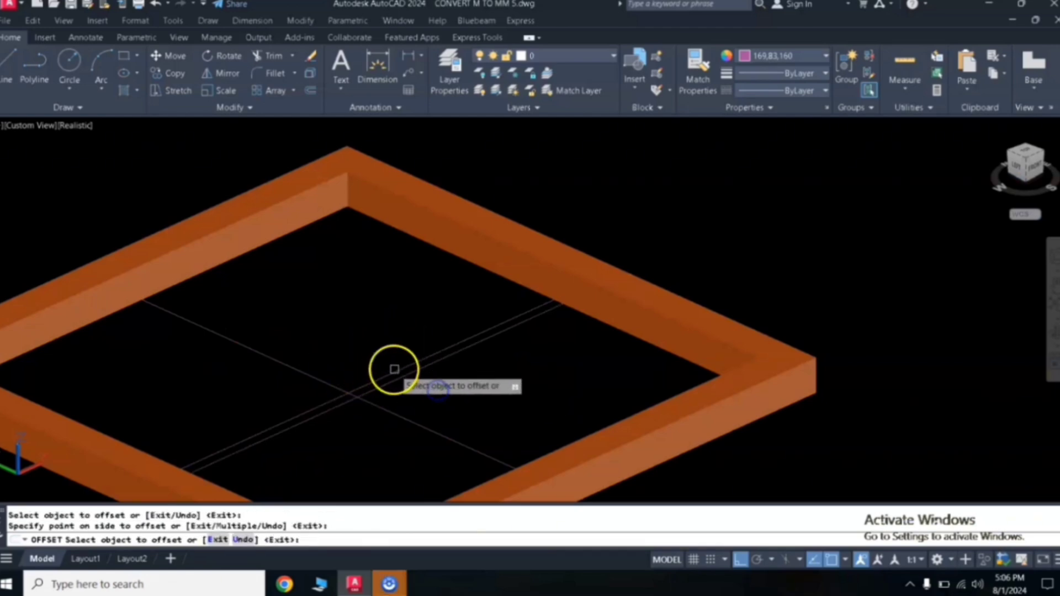
left_click(394, 369)
left_click(372, 350)
left_click(307, 367)
left_click(323, 346)
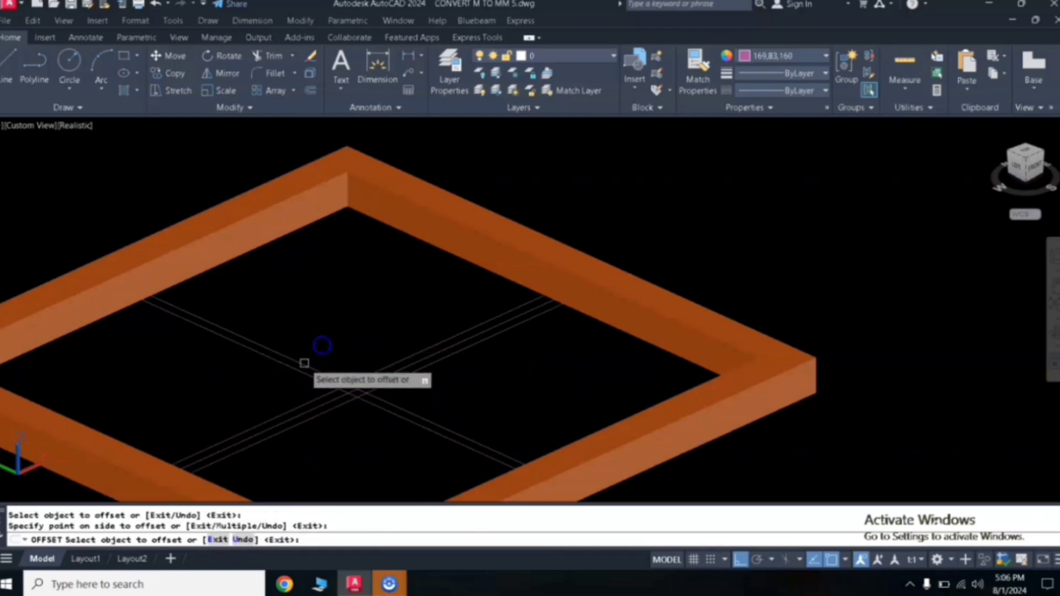
left_click(301, 373)
left_click(350, 433)
key("Return")
- Erase the two original center lines
scroll(372, 397, "up", 5)
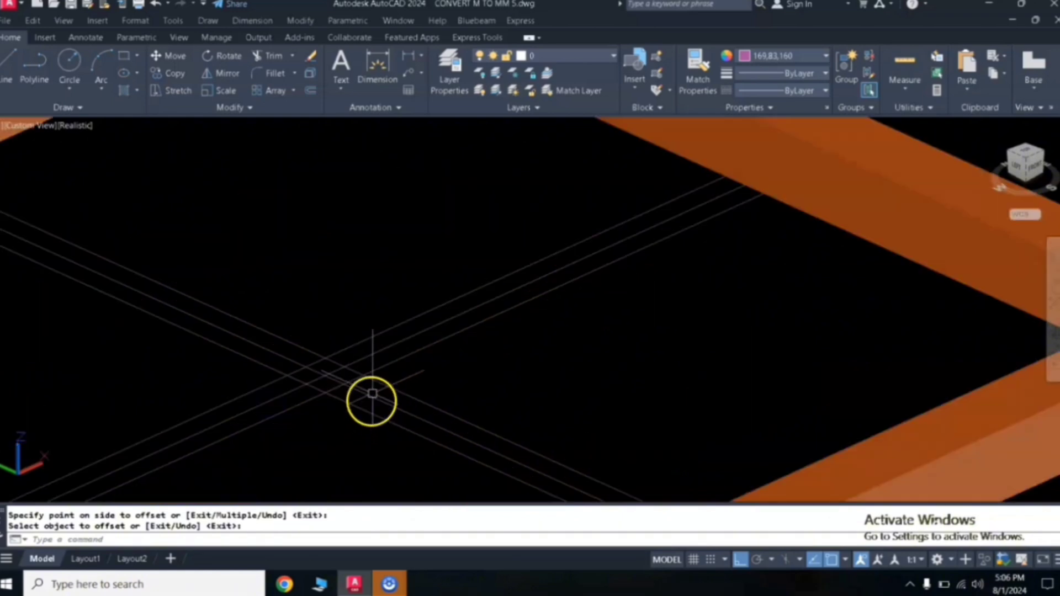
left_click(385, 404)
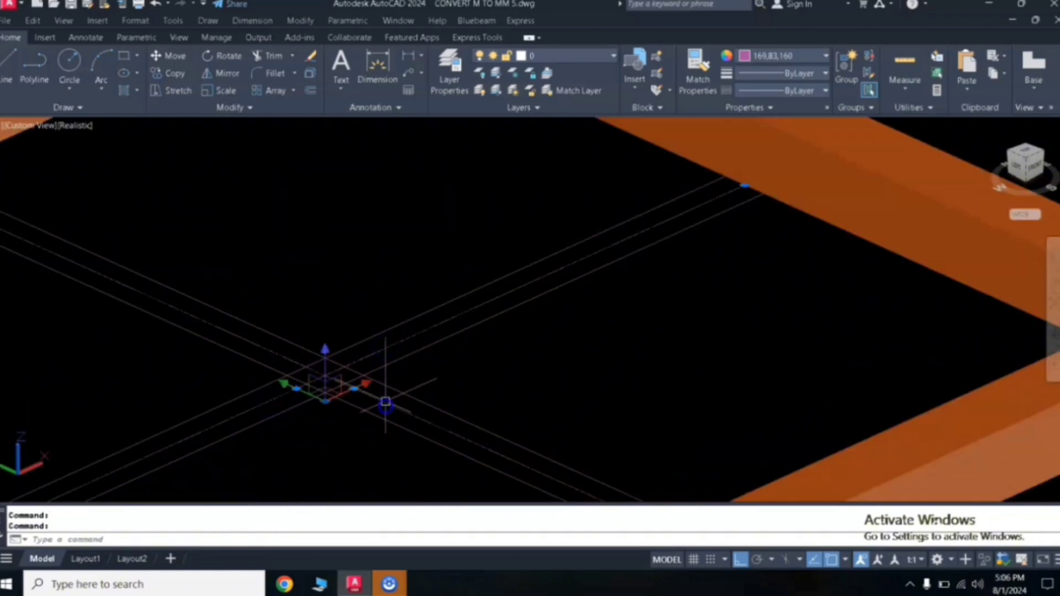
type("E")
key("Return")
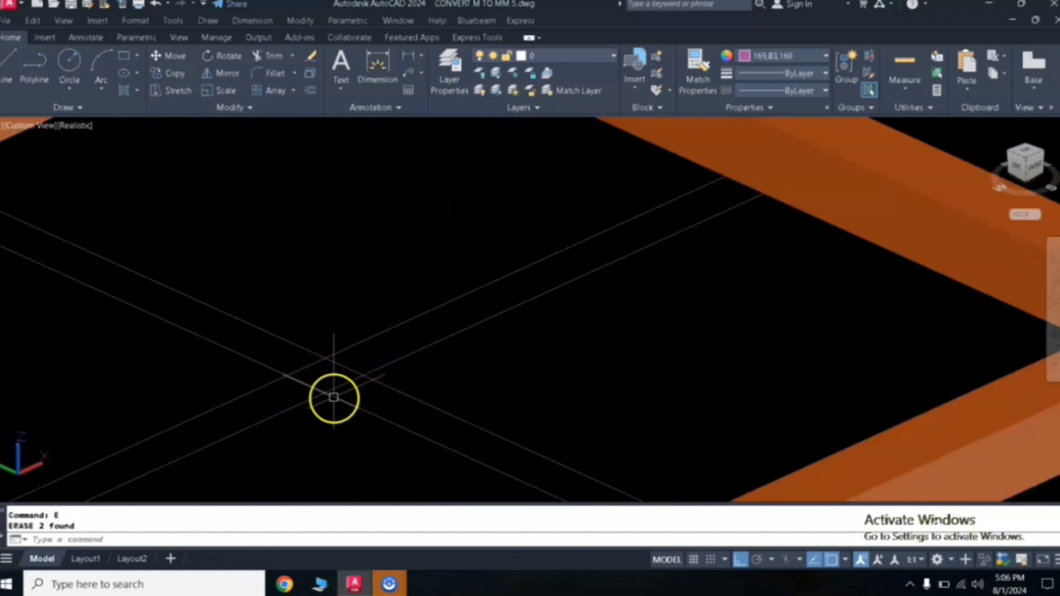
- Trim the overlapping line segments at the center to form a clean cross outline
type("tr")
key("Return")
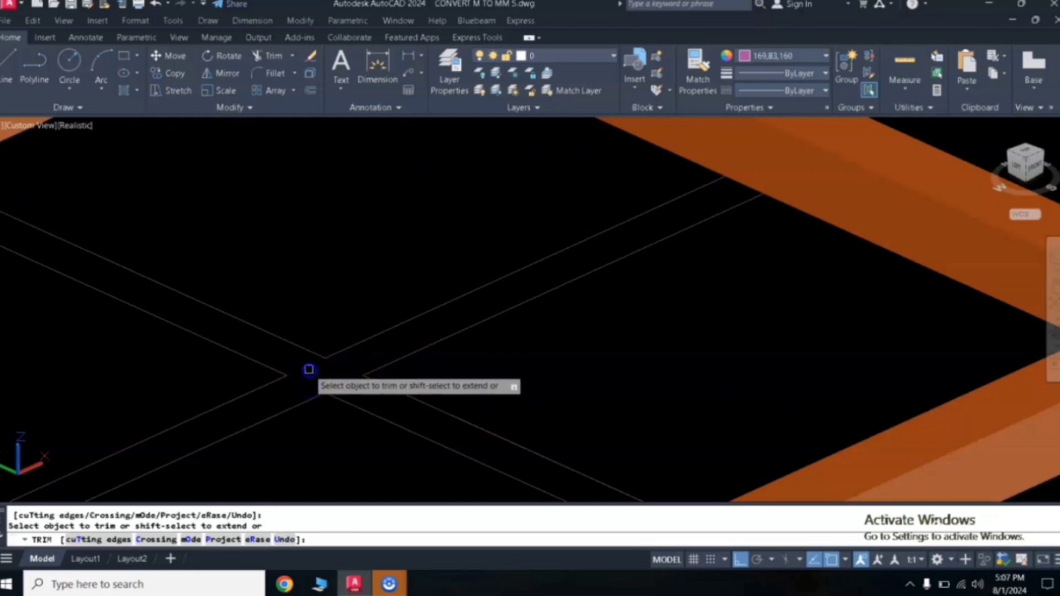
key("Return")
scroll(321, 375, "down", 4)
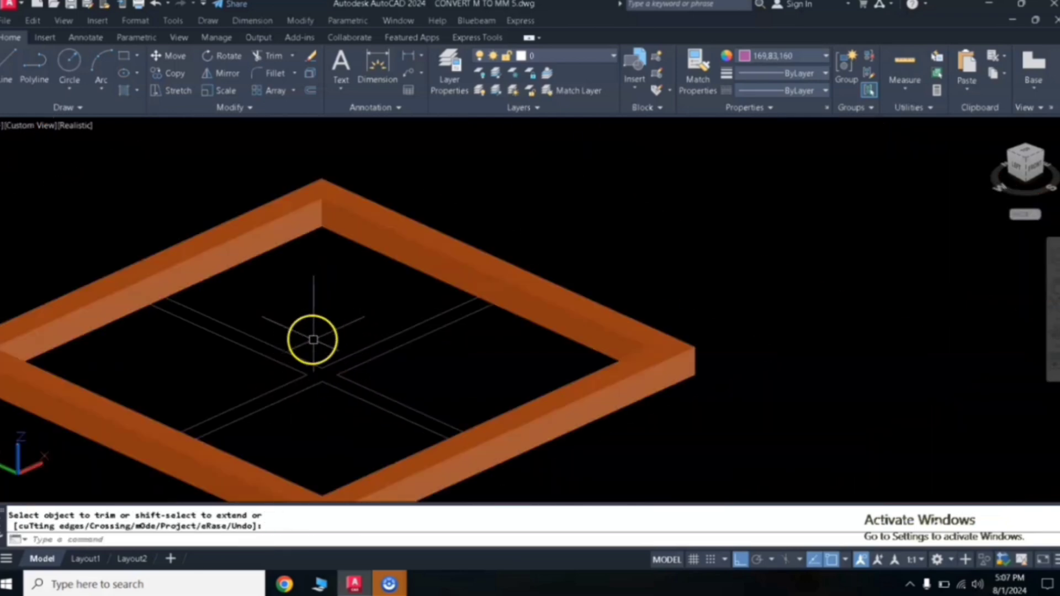
middle_click_drag(317, 332, 372, 310)
- Press-pull the cross-shaped area inside the frame up by 0.03
type("p")
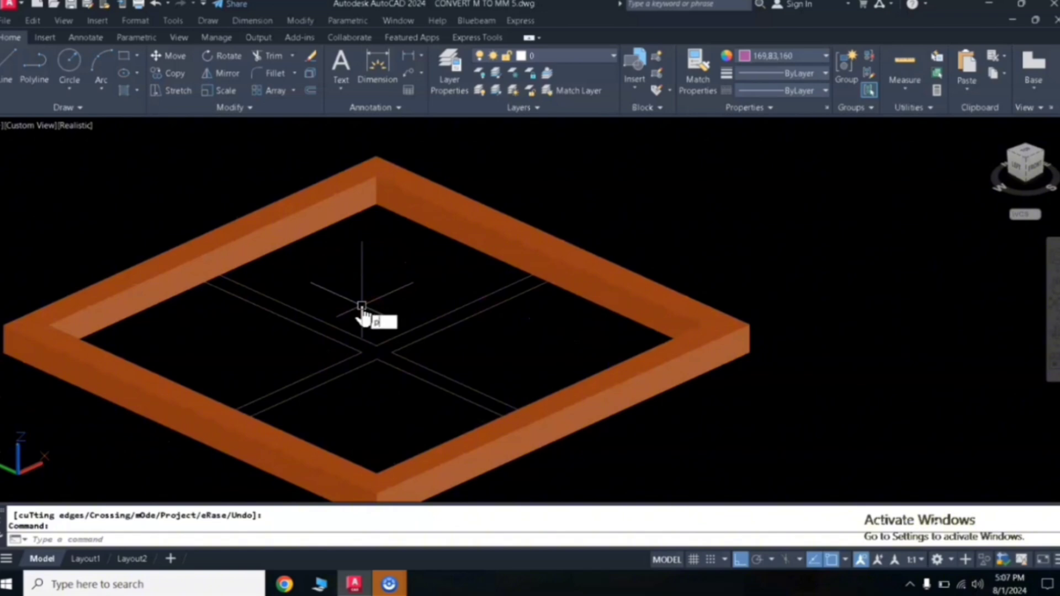
type("re")
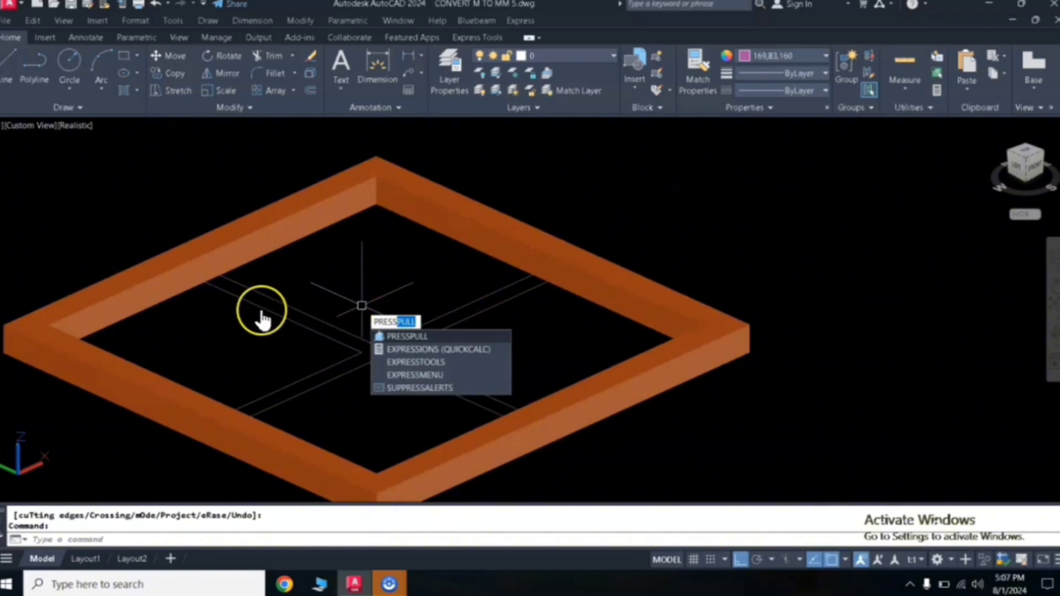
left_click(407, 336)
left_click(380, 354)
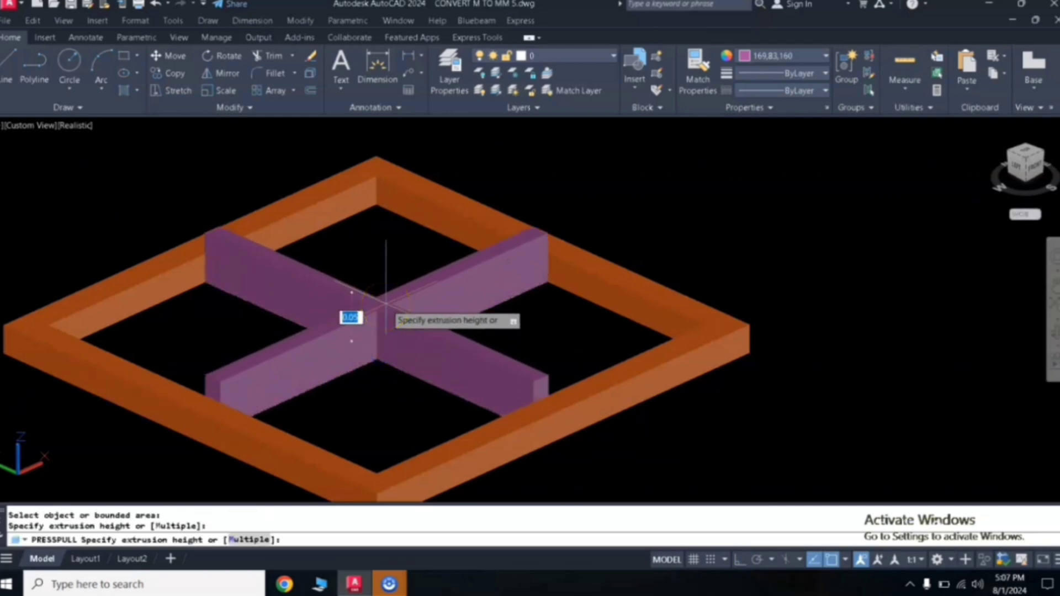
key("Return")
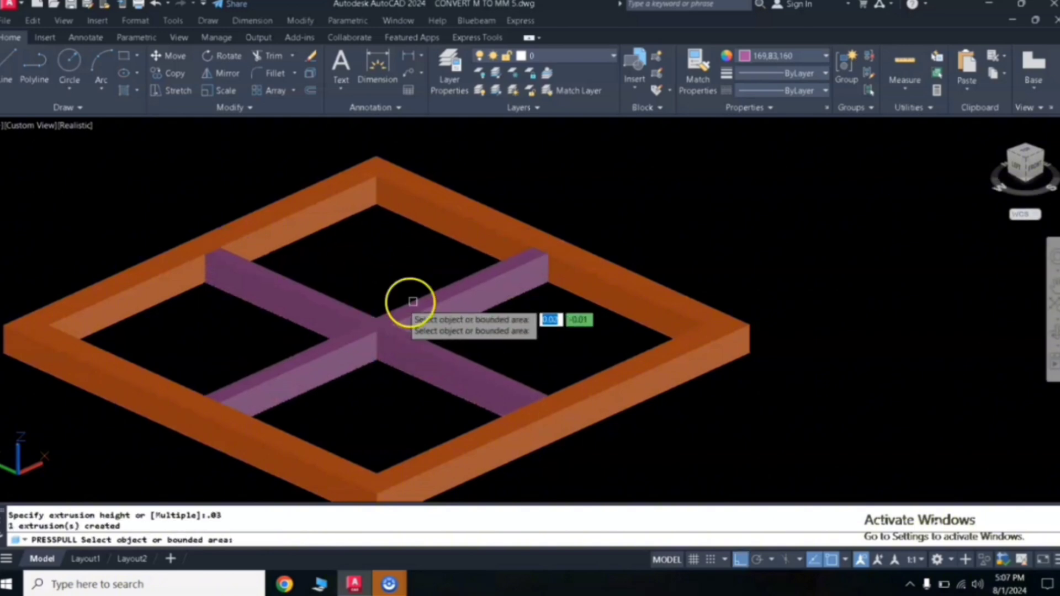
left_click(463, 355)
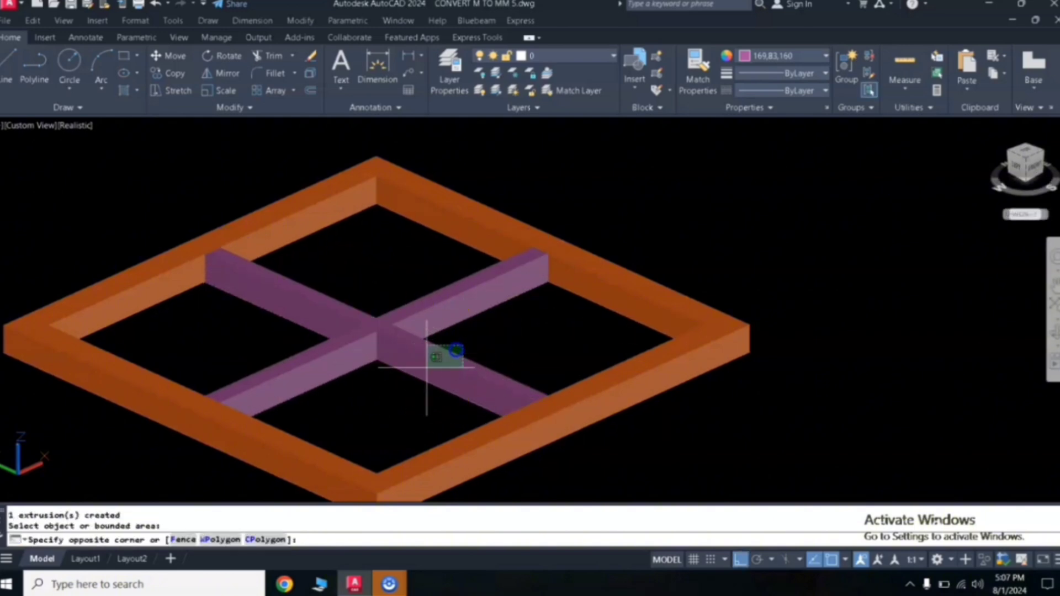
- Select the cross mullion and set its colour to 242,103,34 to match the frame
left_click(426, 367)
left_click(790, 57)
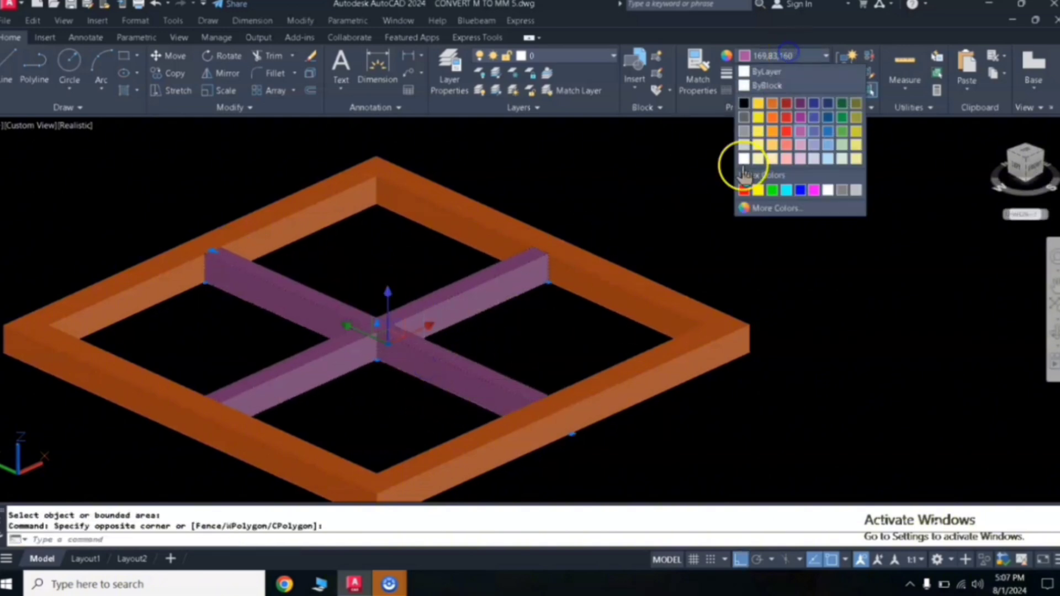
left_click(773, 129)
key("Escape")
key("Escape")
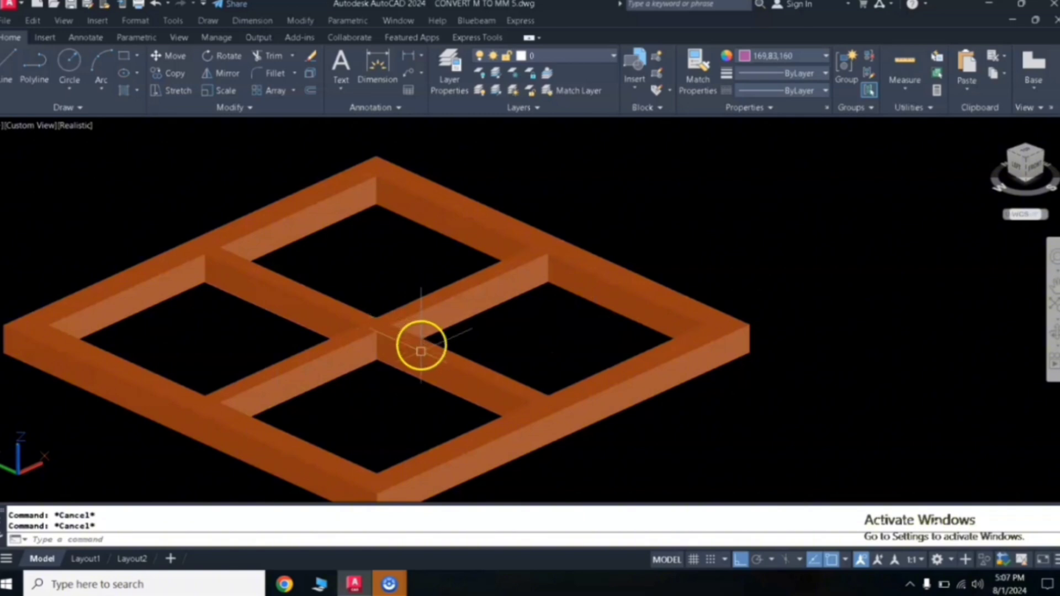
- Press-pull the area of the top opening by .01 to create a glass pane
type("pre")
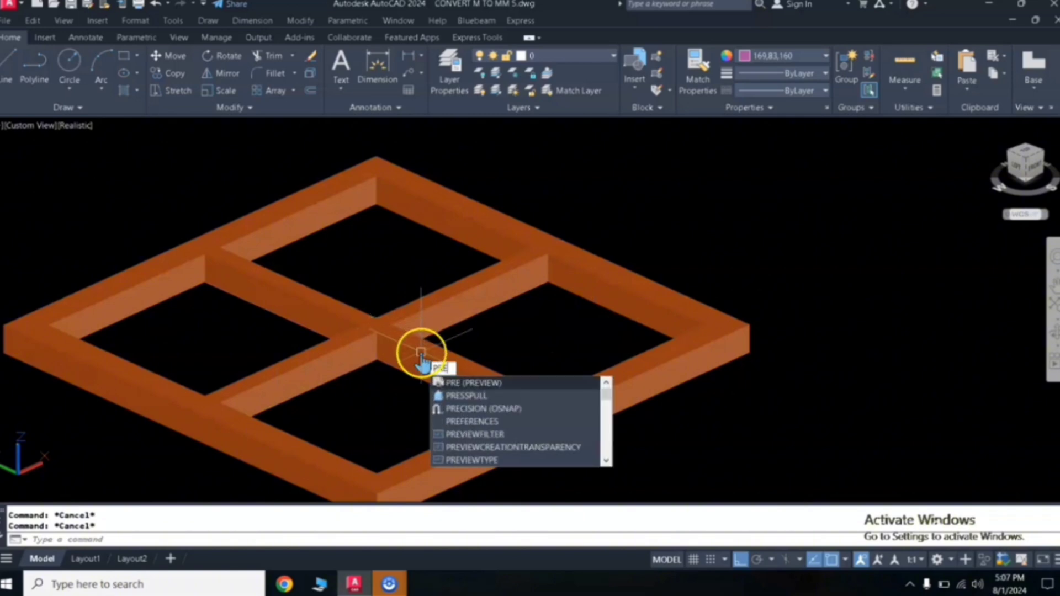
left_click(445, 396)
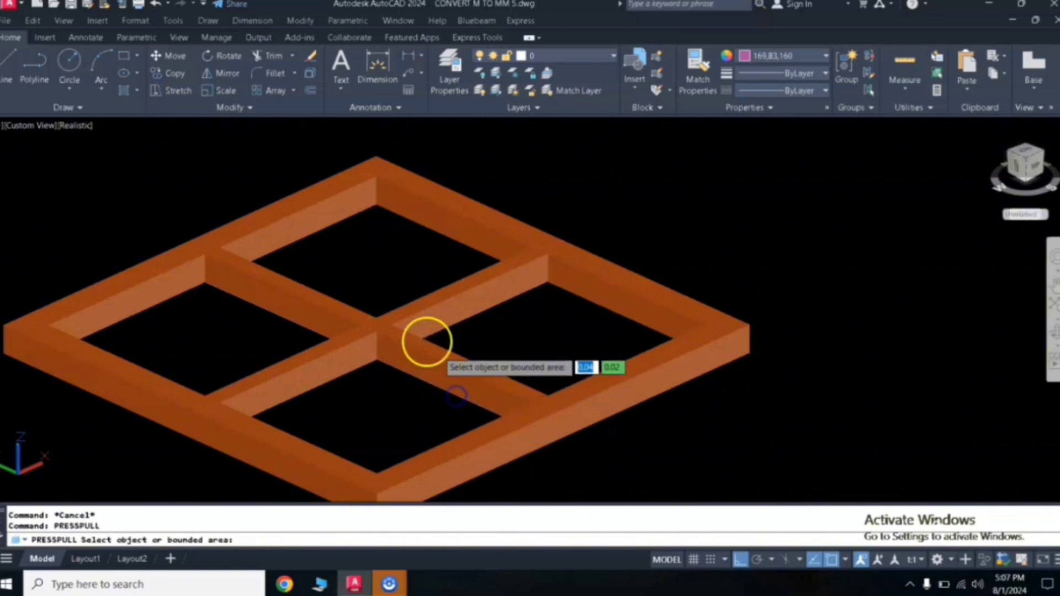
left_click(389, 274)
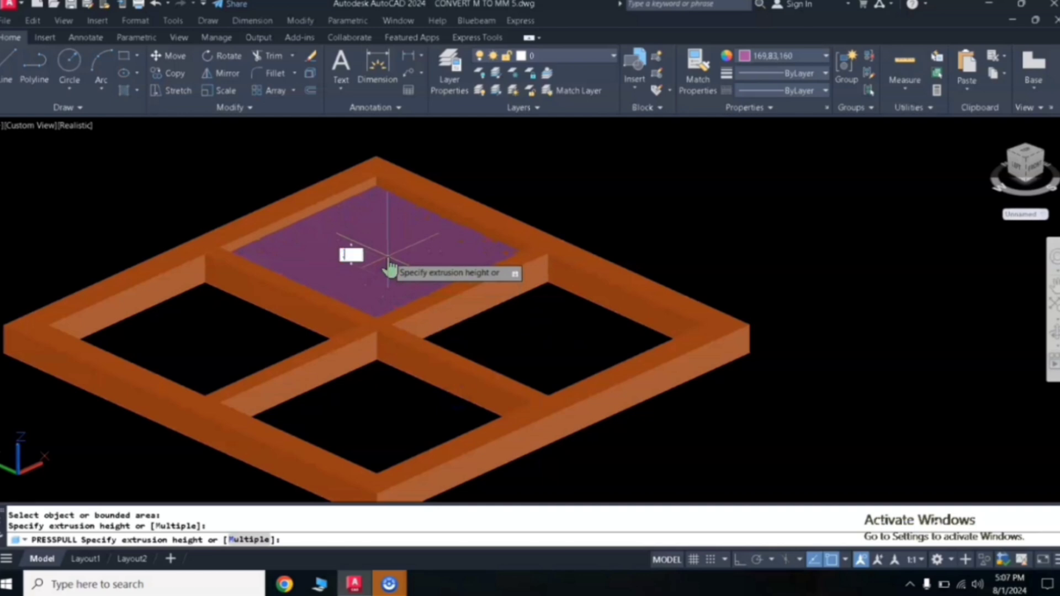
type(".01")
key("Return")
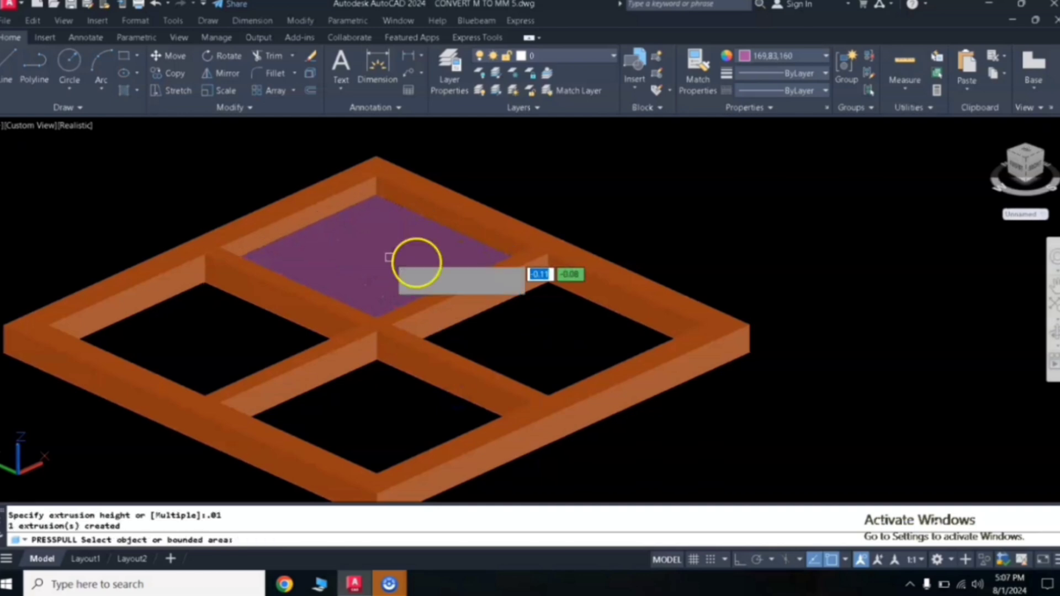
key("Return")
- Move the glass pane from a frame corner point into position within the frame
left_click(351, 234)
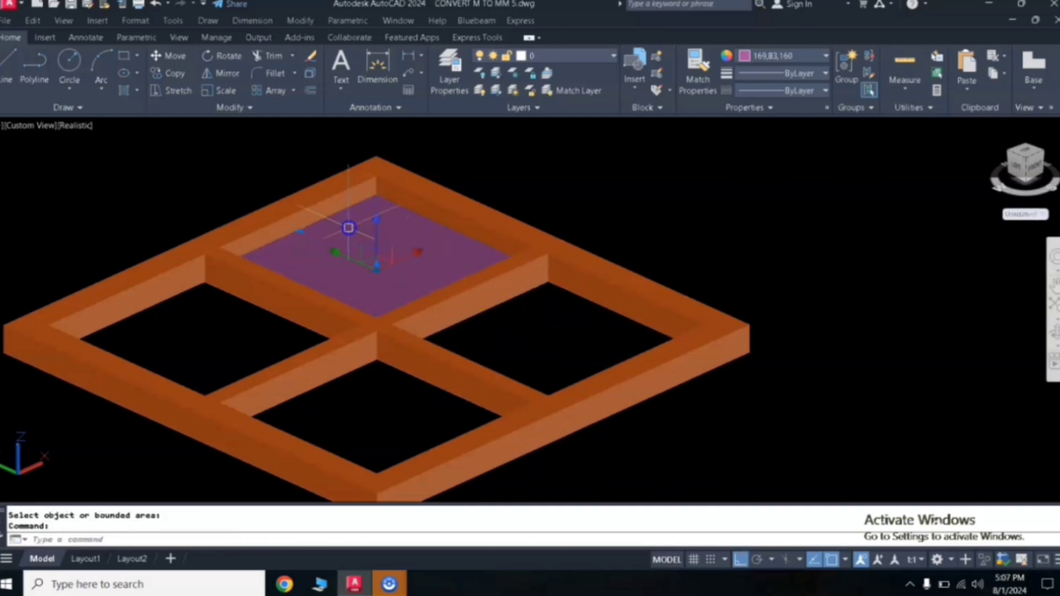
type("m")
key("Return")
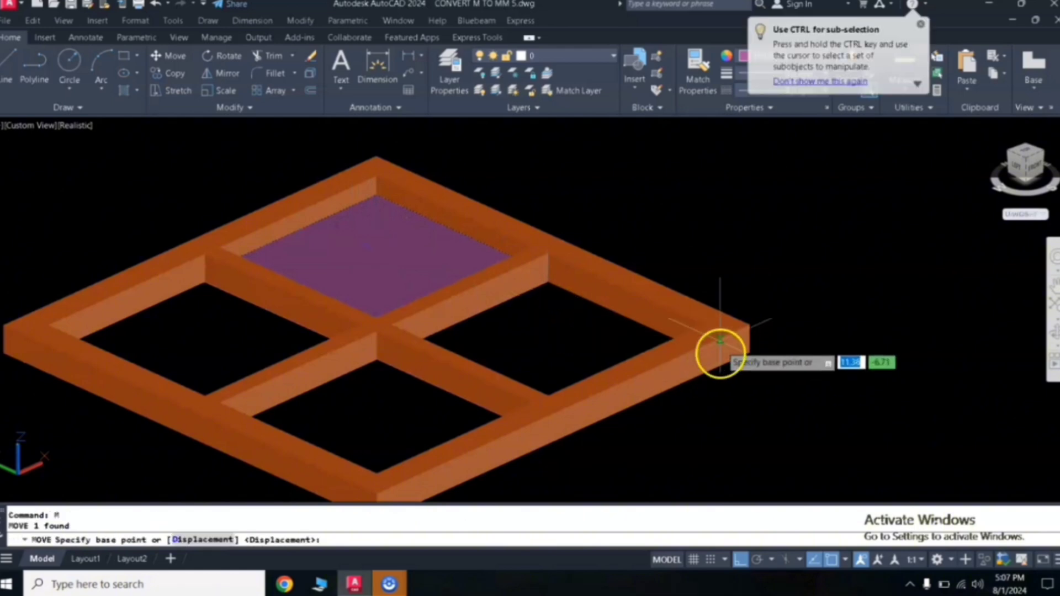
left_click(748, 354)
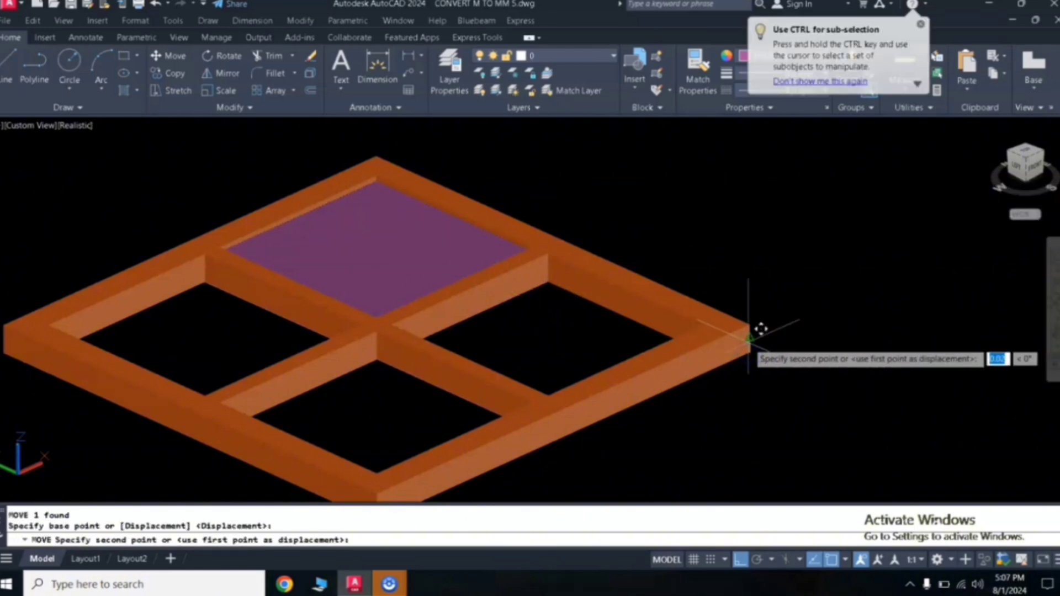
left_click(362, 334)
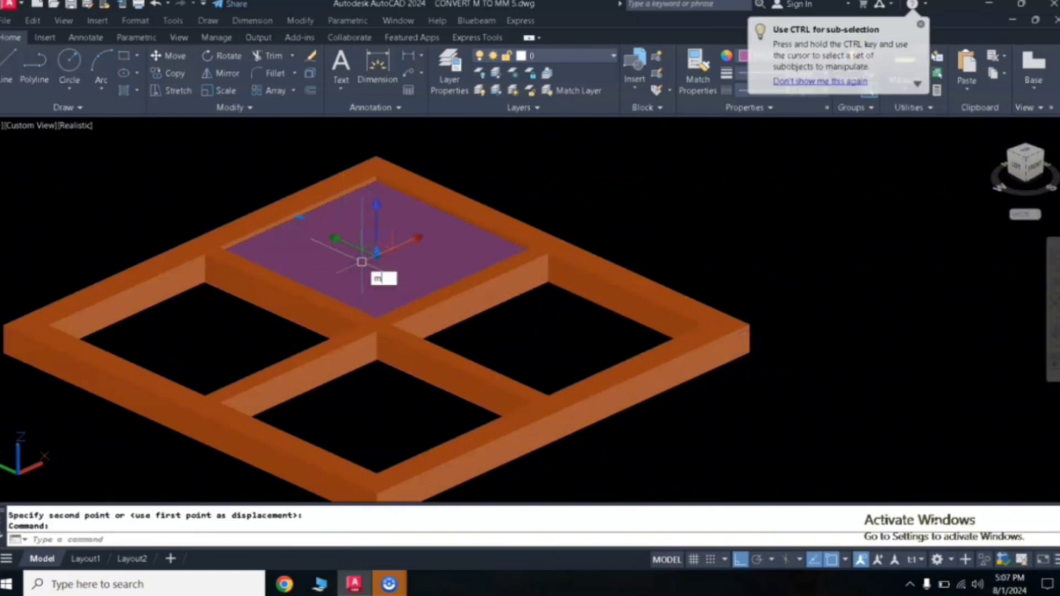
- Try mirroring the glass pane across the frame, then undo the mirror
key("Return")
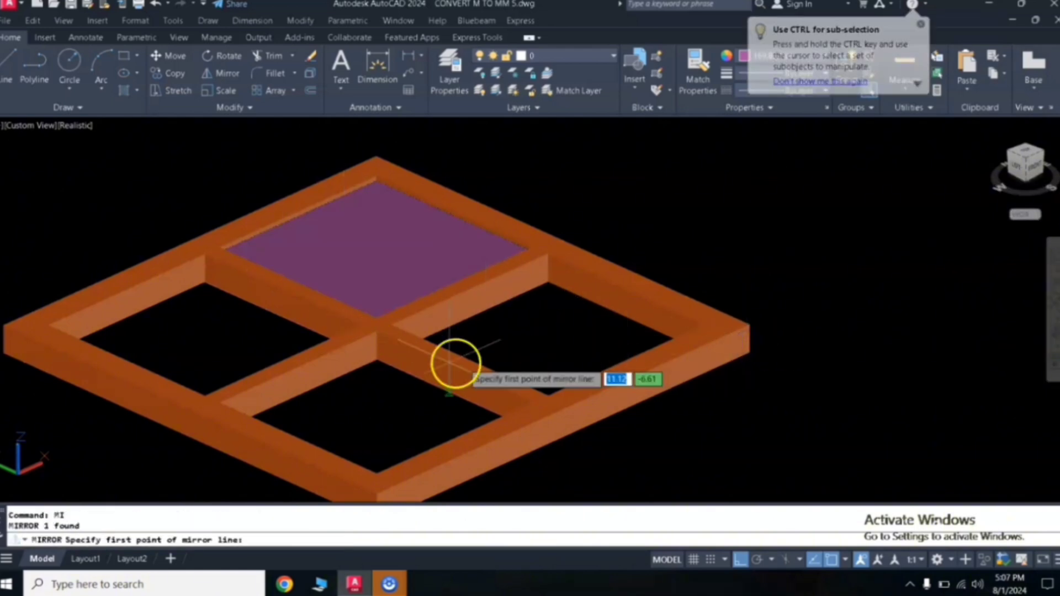
left_click(198, 440)
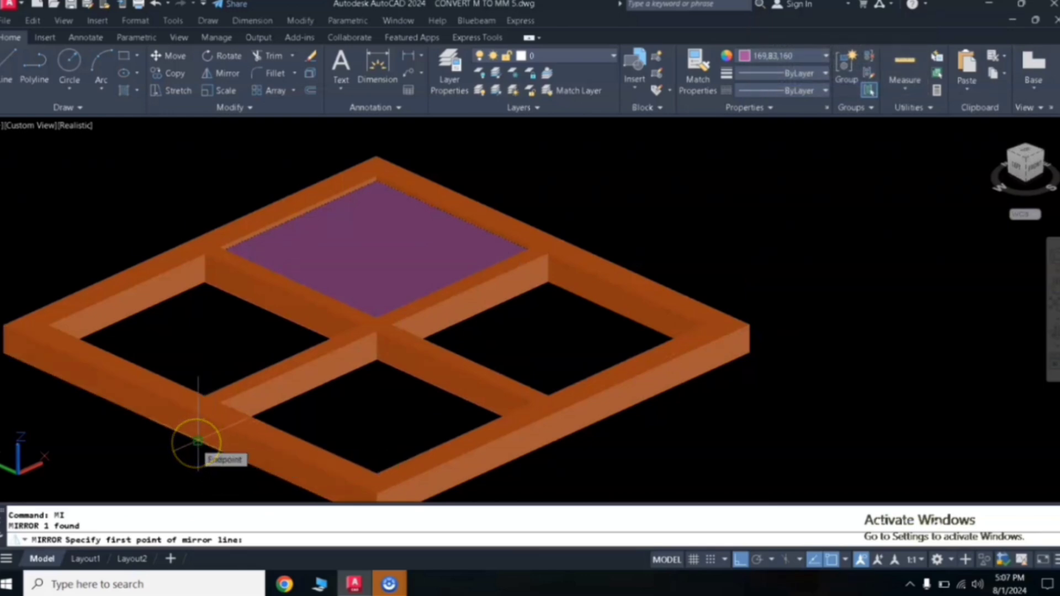
left_click(198, 441)
left_click(141, 473)
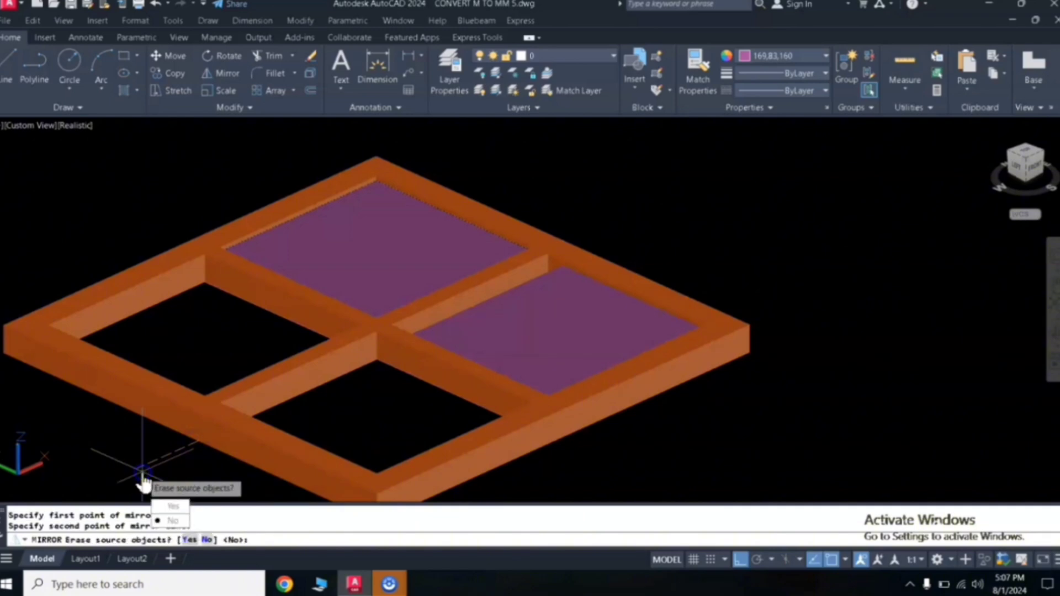
key("Return")
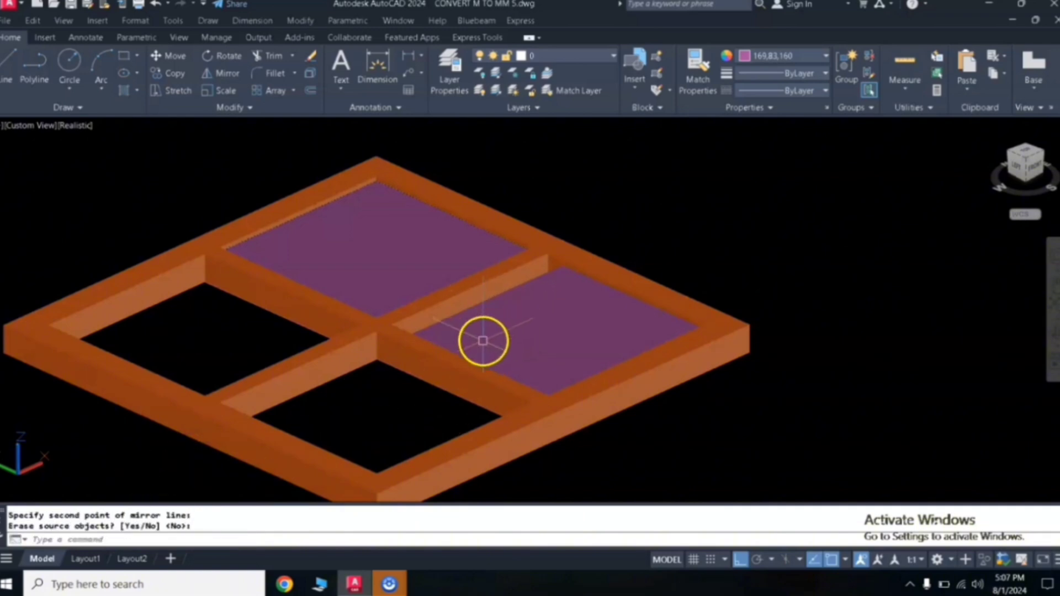
type("u")
key("Return")
- Mirror the glass pane into the adjacent opening on the other side of the mullion
scroll(500, 308, "down", 2)
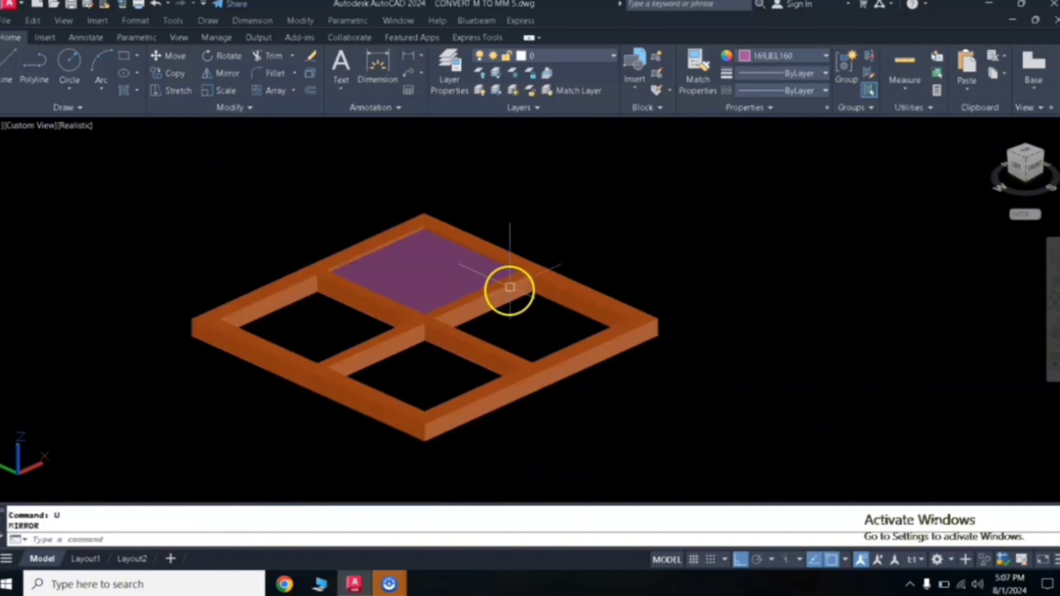
left_click(457, 269)
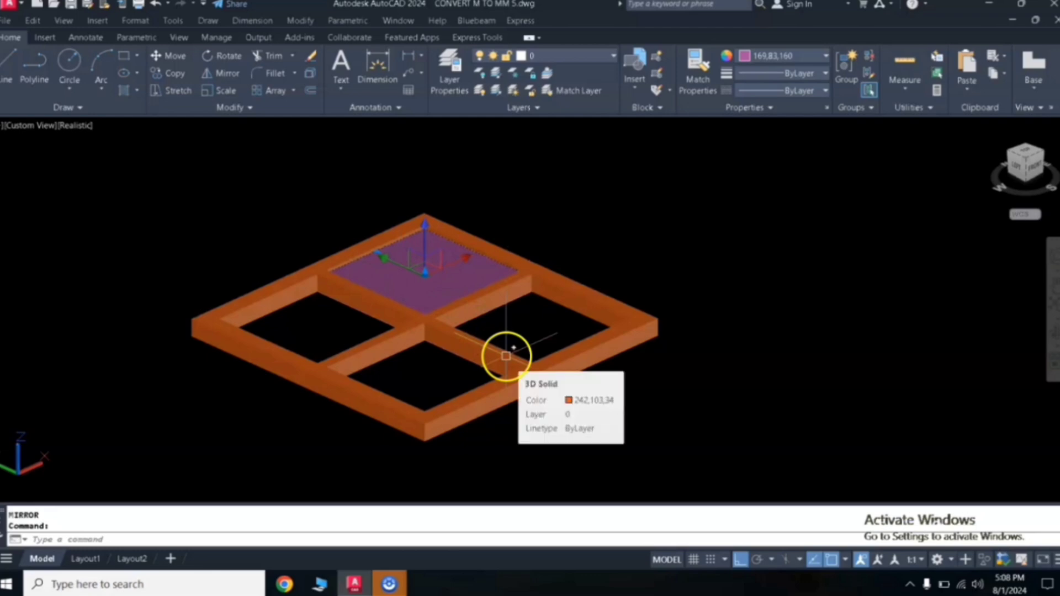
type("mi")
key("Return")
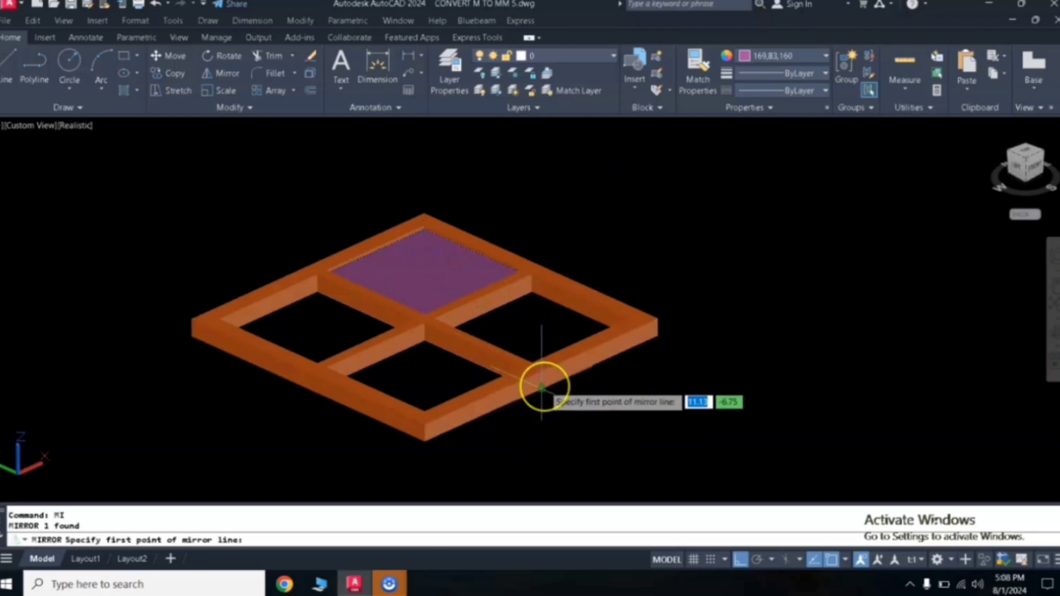
left_click(542, 388)
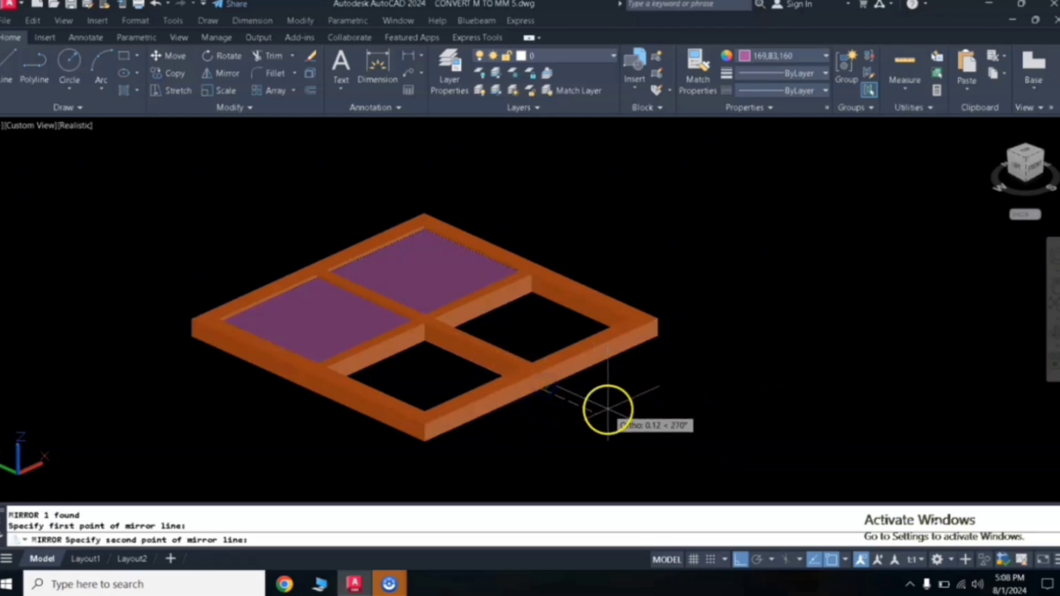
left_click(608, 411)
key("Return")
key("Return")
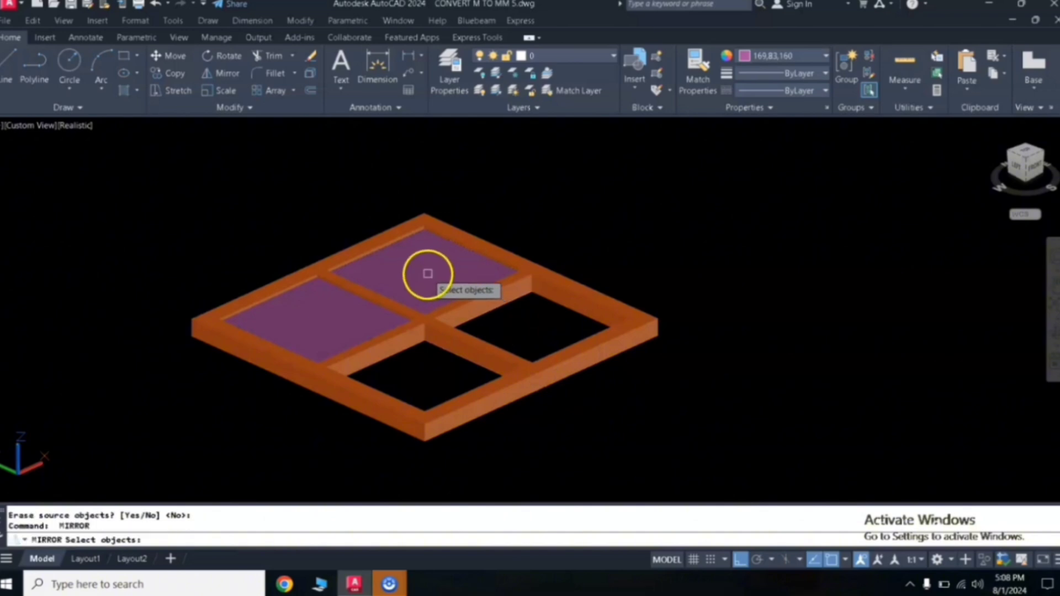
- Mirror both glass panes about the frame's midpoint line to fill the remaining two openings
left_click(379, 300)
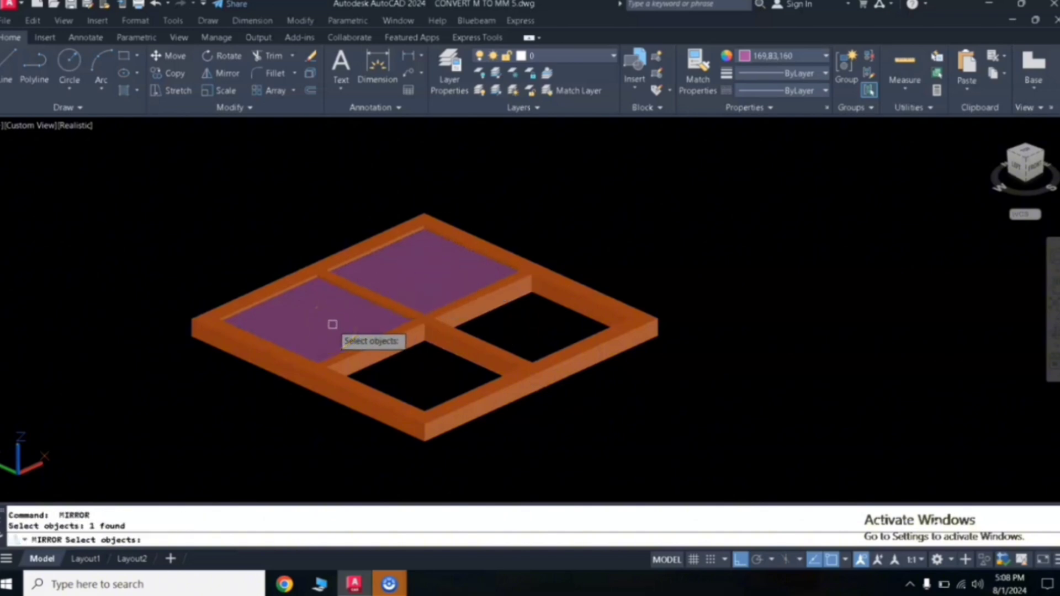
left_click(403, 275)
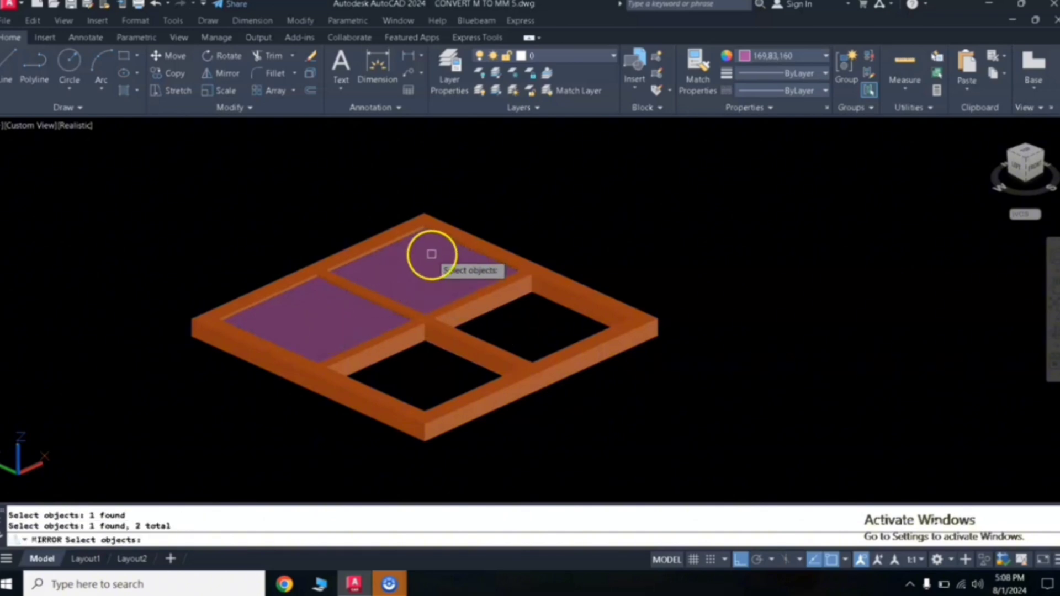
key("Return")
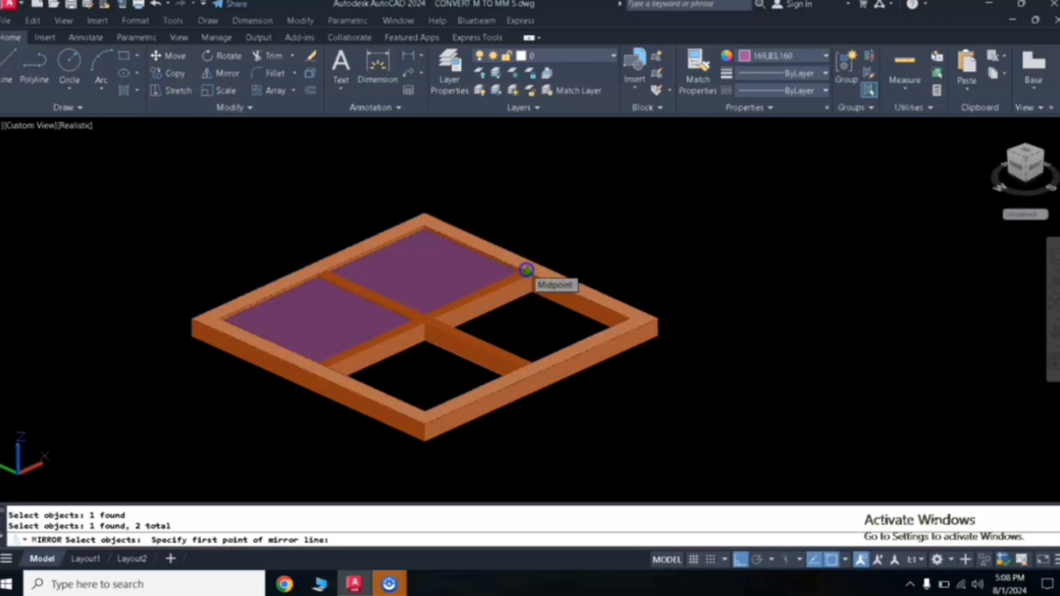
left_click(526, 269)
left_click(596, 214)
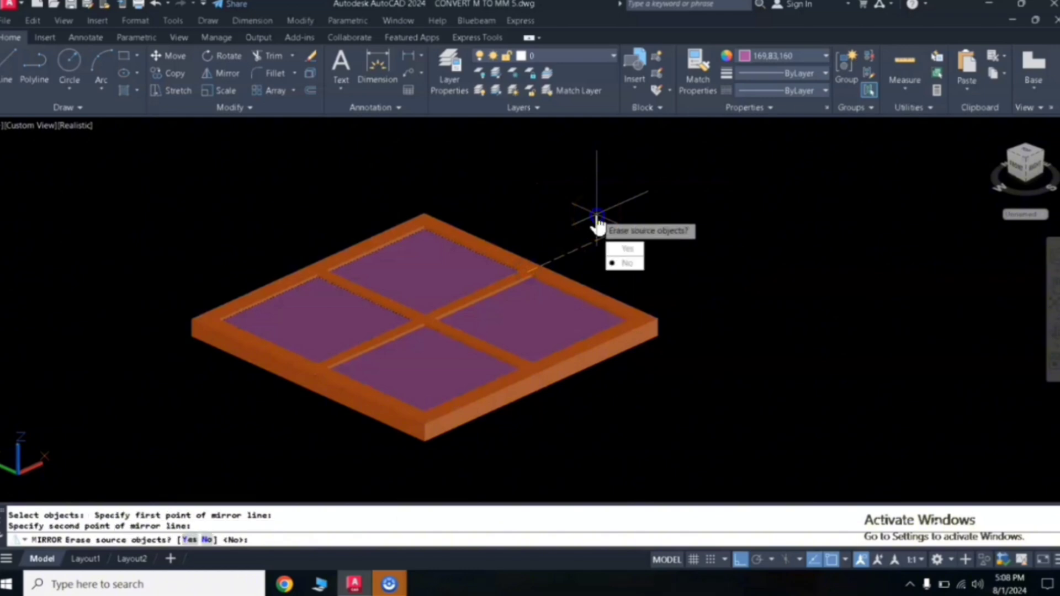
key("Return")
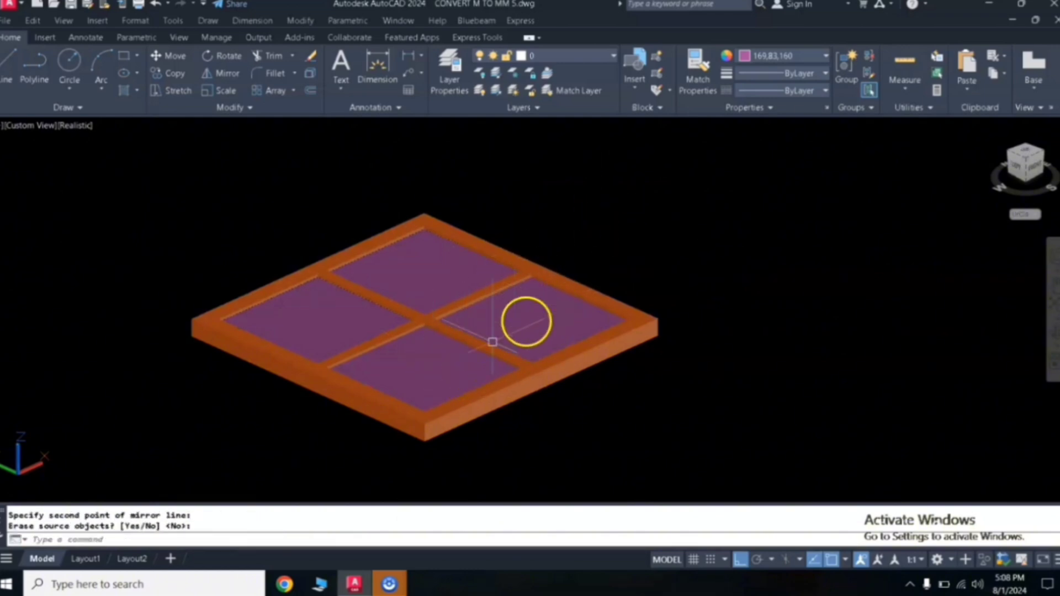
- Select the whole window frame with its panes and group them
scroll(487, 356, "down", 2)
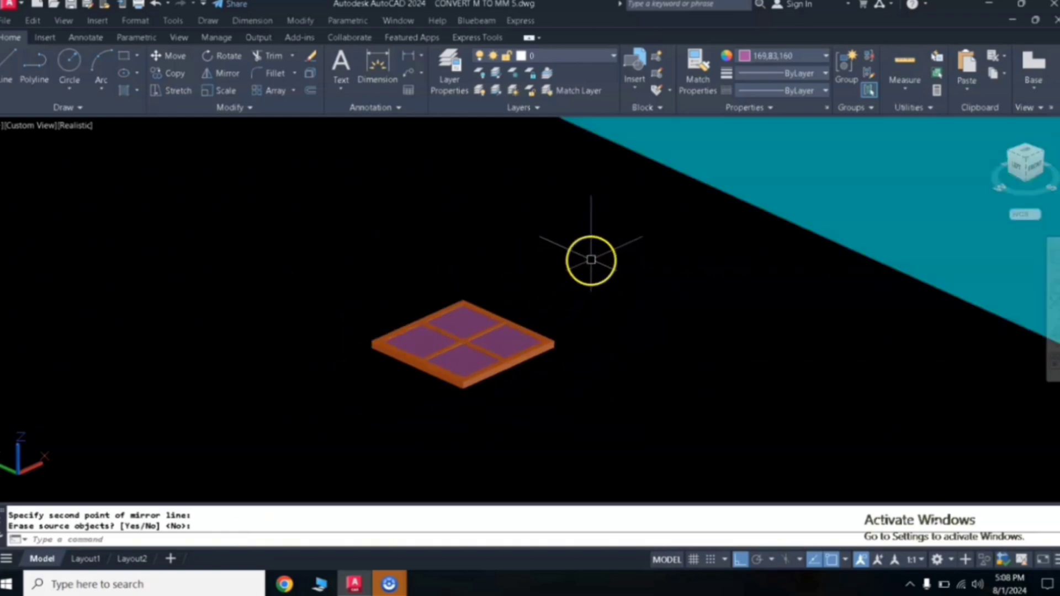
left_click(595, 251)
left_click(329, 433)
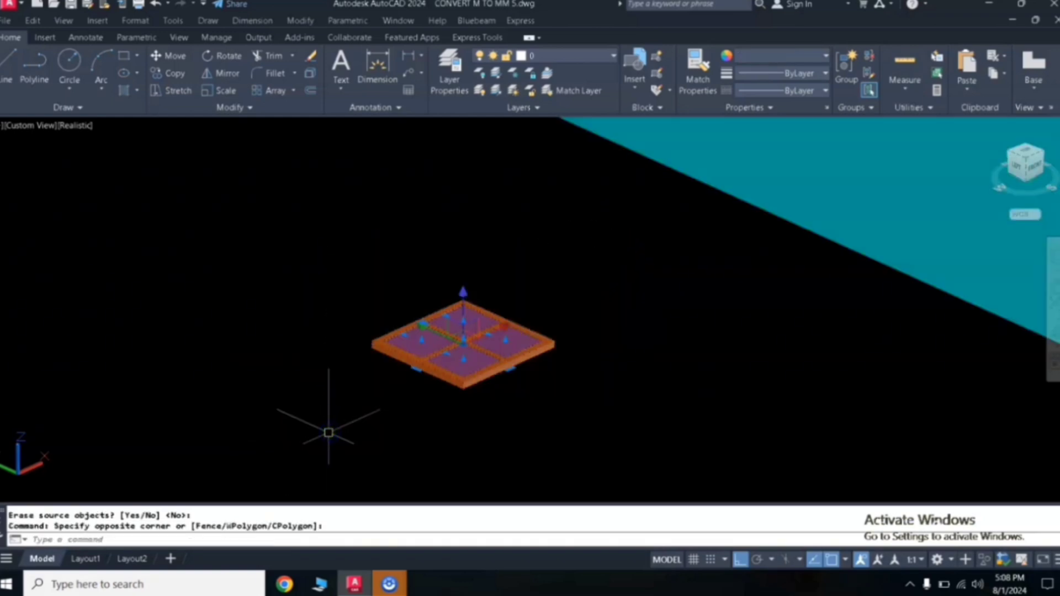
type("gro")
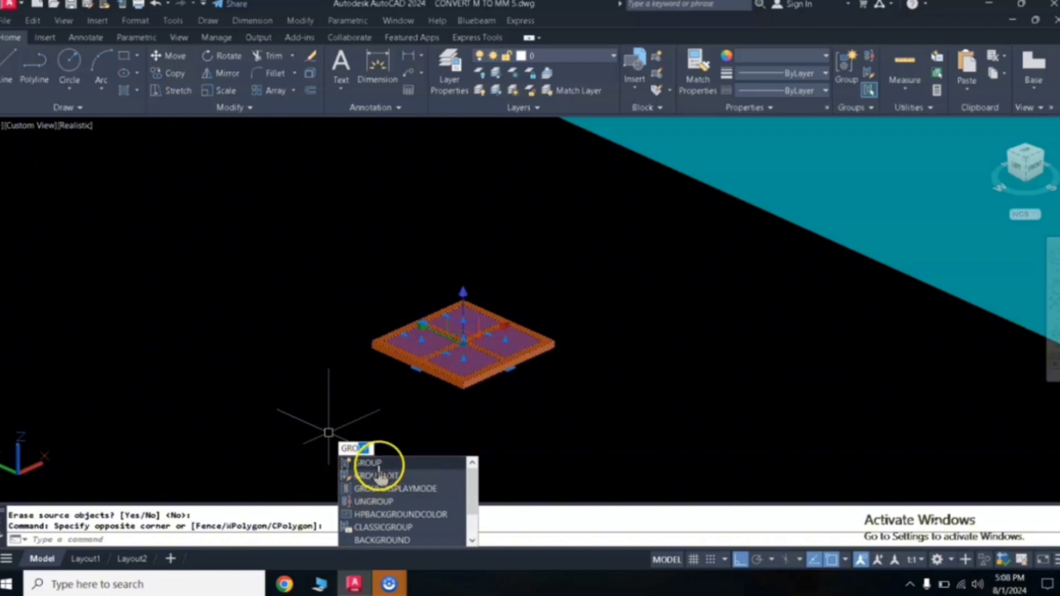
left_click(377, 464)
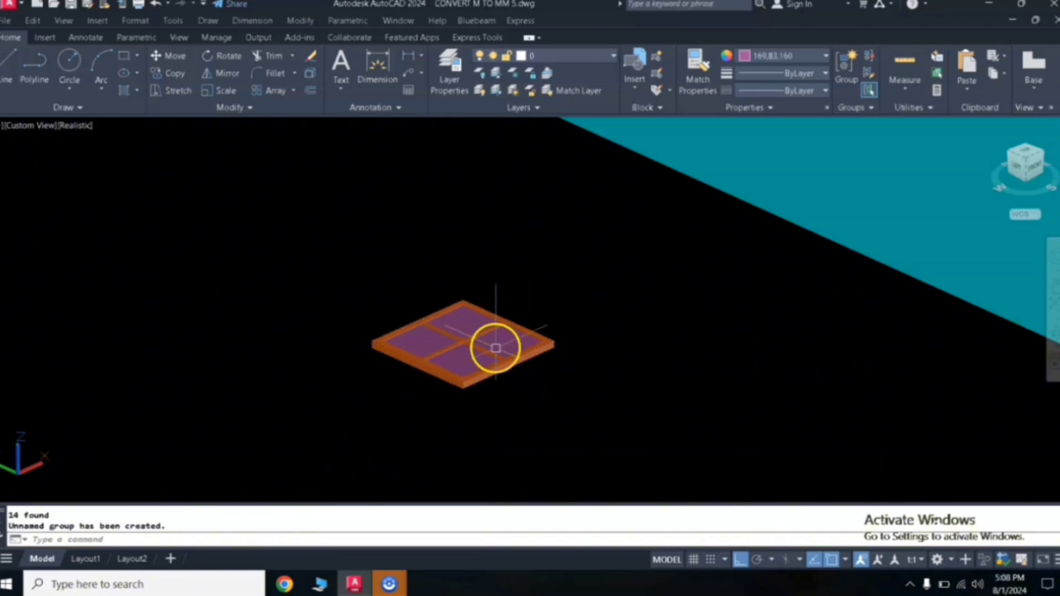
- Rotate the grouped window 90 degrees in 3D about a two-point axis so it stands upright
left_click(580, 260)
left_click(359, 423)
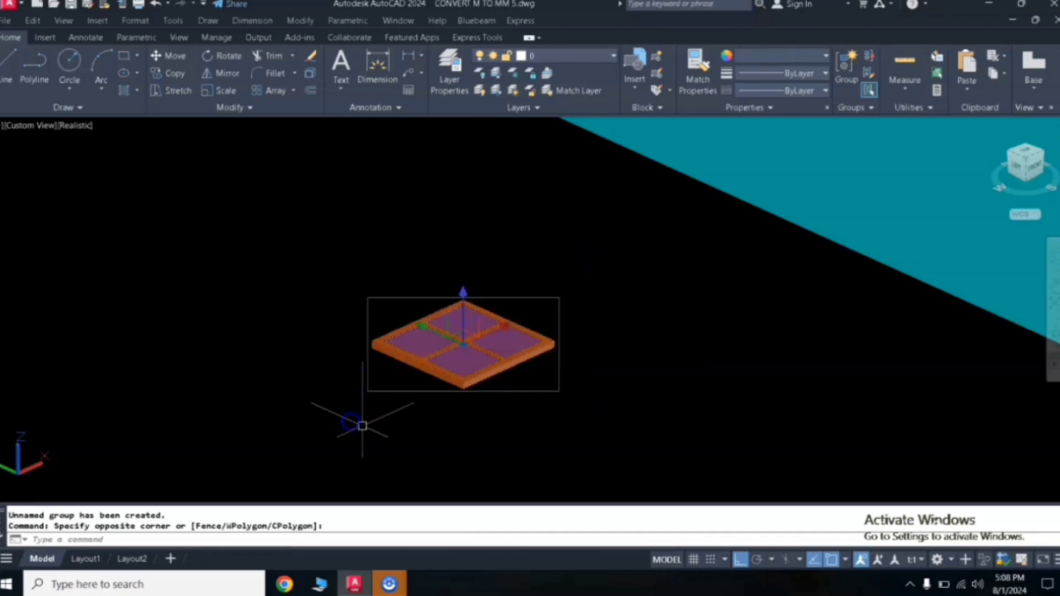
type("ro")
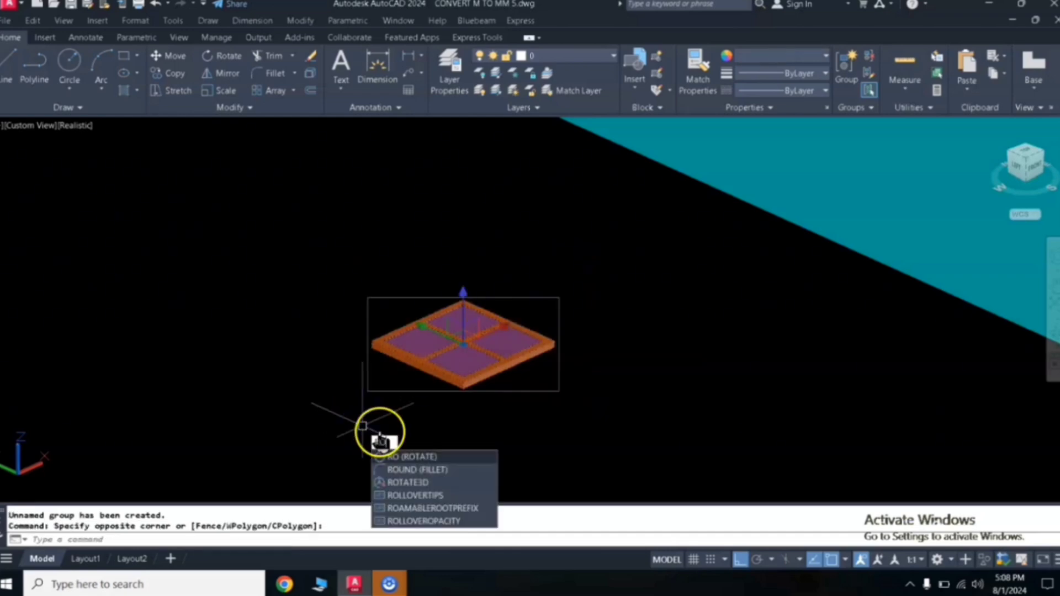
left_click(420, 482)
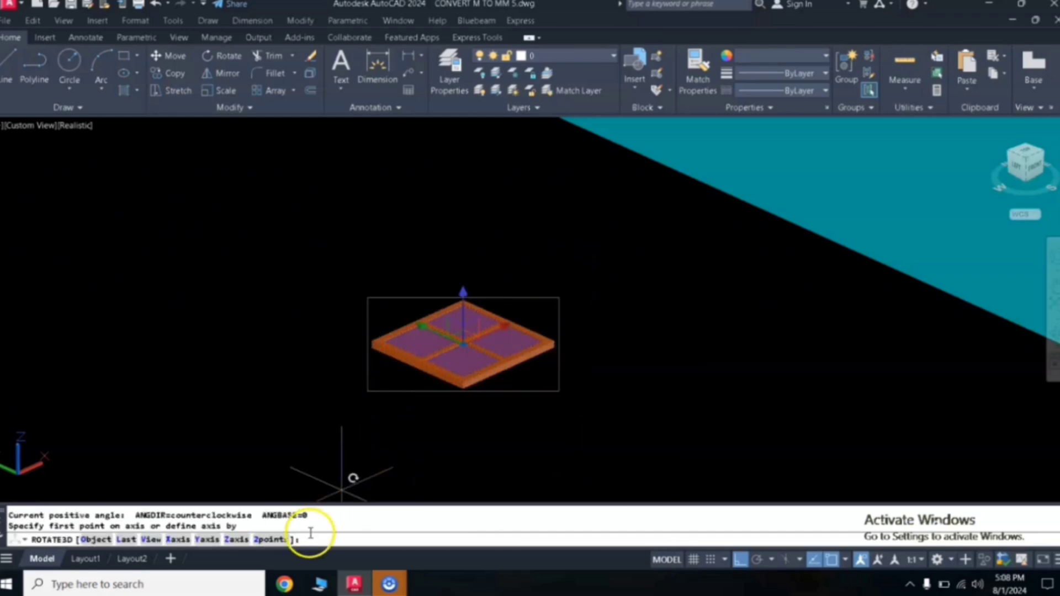
left_click(273, 540)
left_click(372, 347)
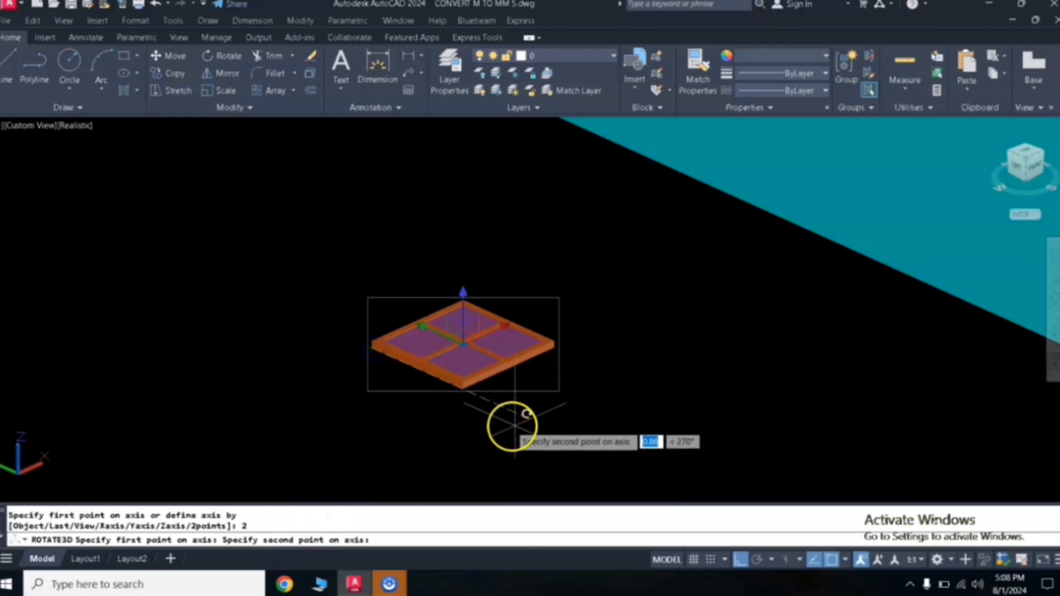
left_click(517, 428)
type("9")
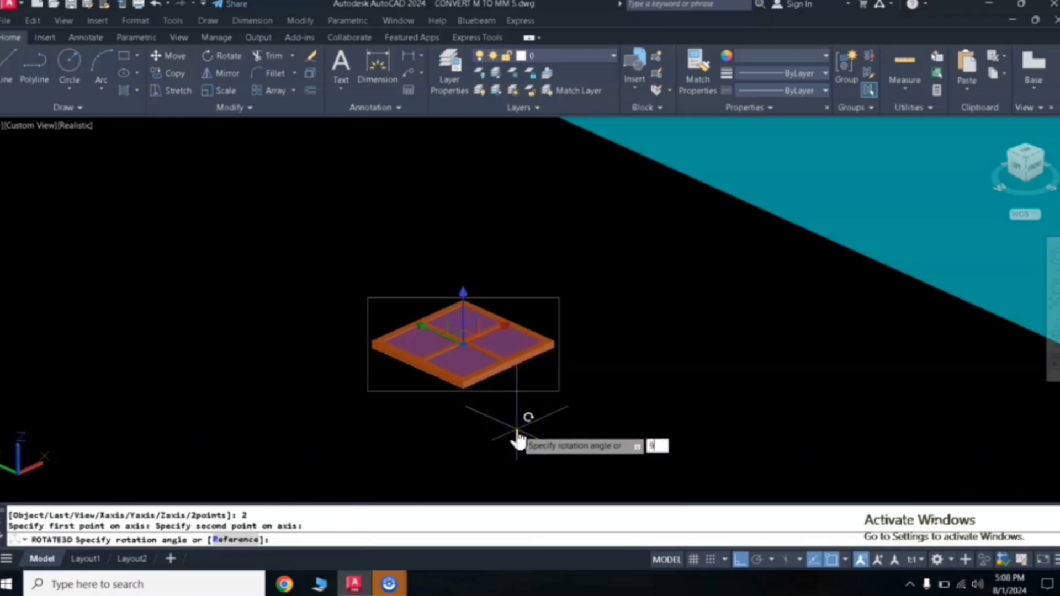
type("0")
key("Return")
- Select the upright window and, with MOCORO, move it from its lower frame corner into the small wall opening
left_click(518, 228)
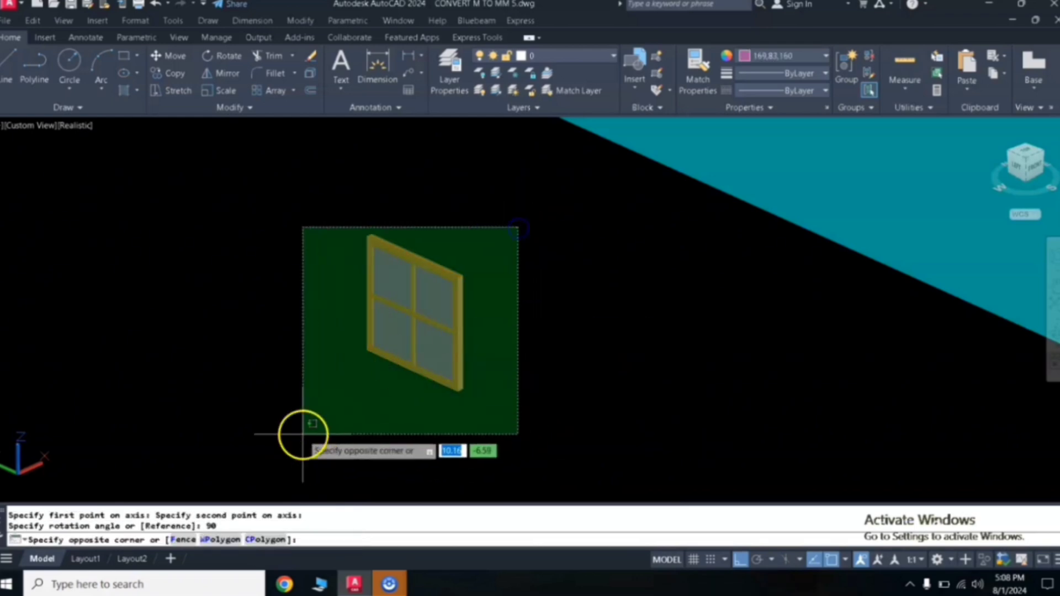
left_click(303, 434)
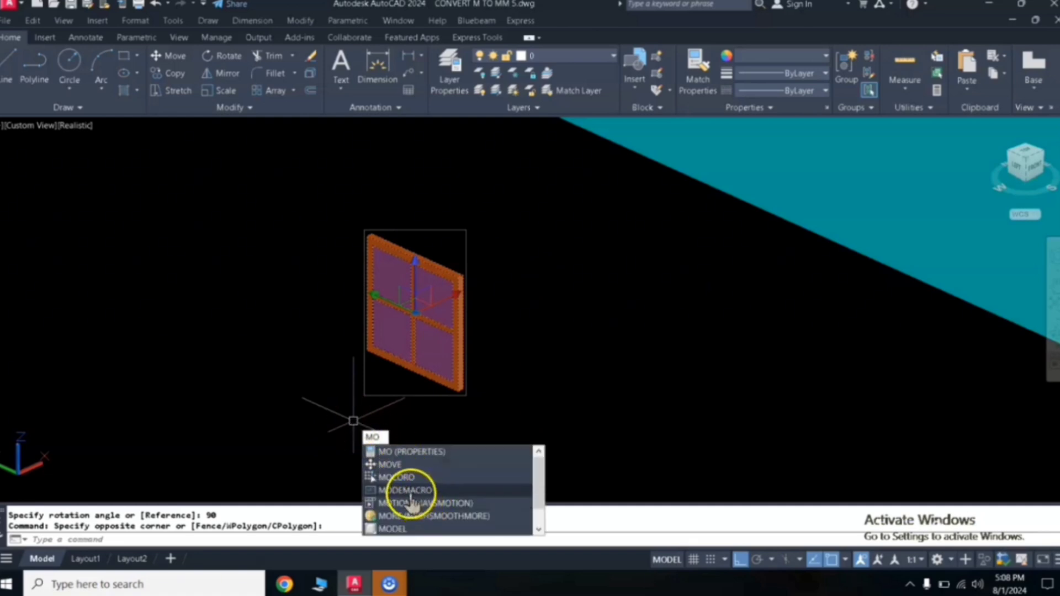
left_click(445, 479)
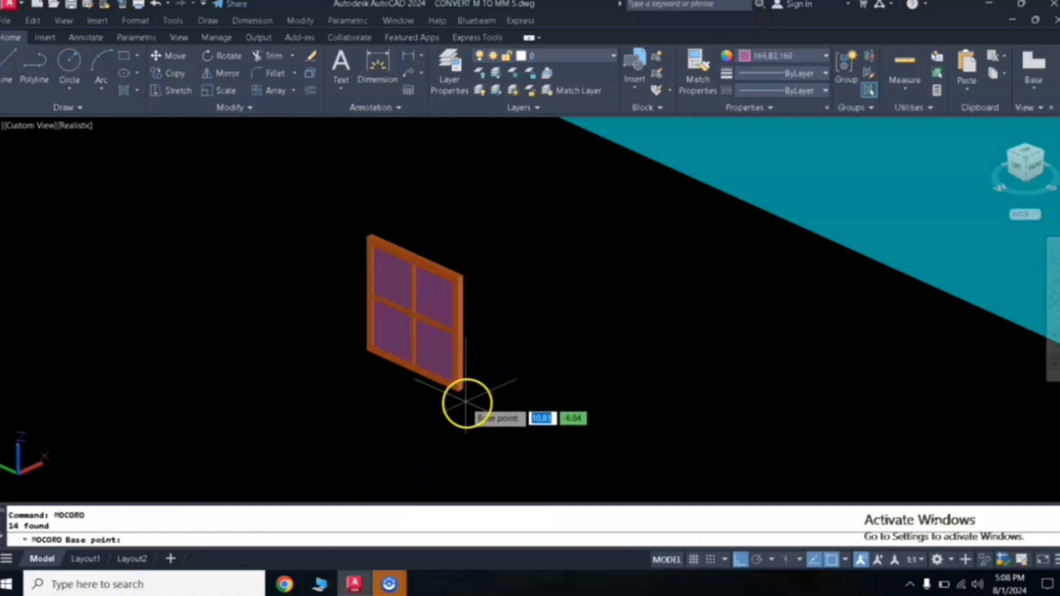
scroll(466, 403, "down", 4)
scroll(436, 376, "up", 3)
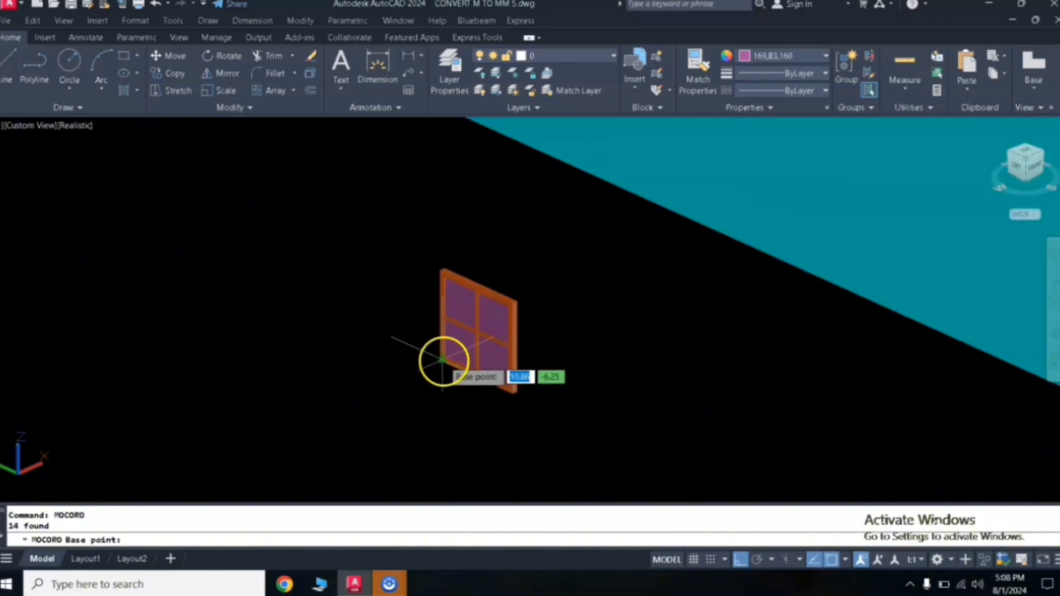
scroll(439, 367, "up", 5)
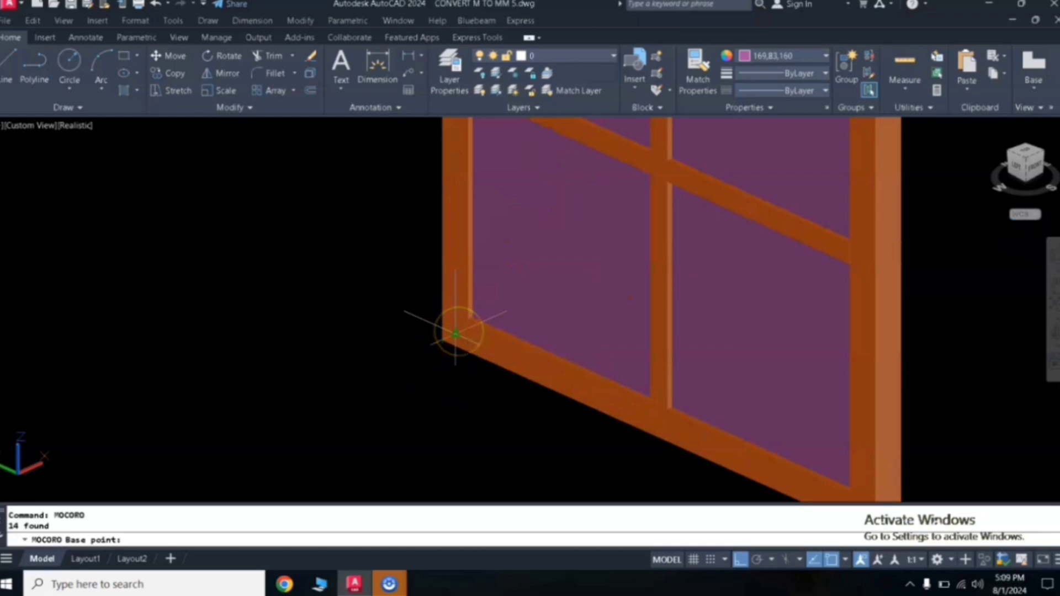
left_click(455, 334)
left_click(486, 382)
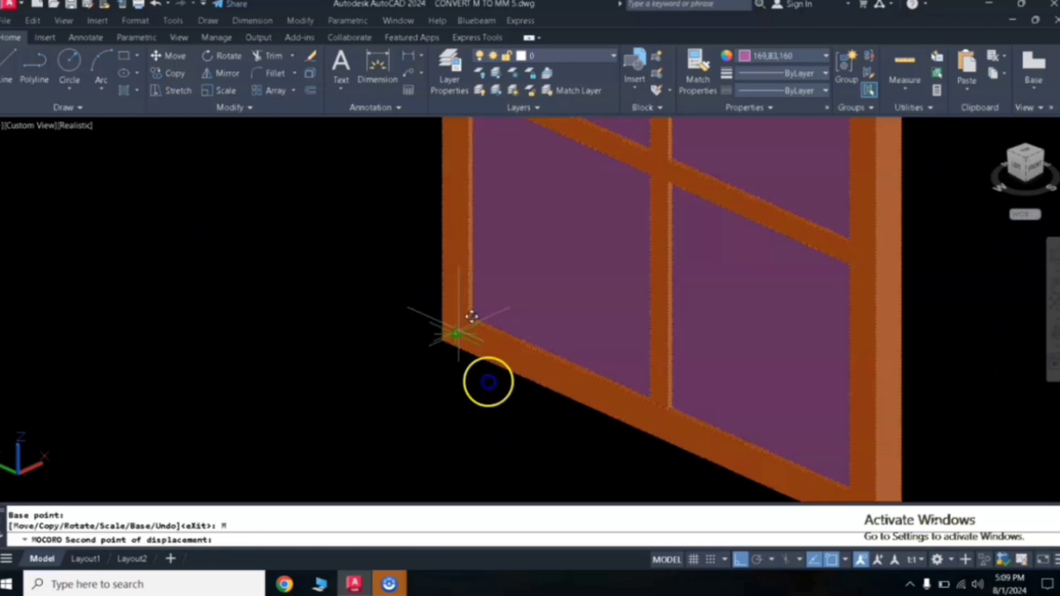
scroll(457, 332, "down", 6)
middle_click_drag(643, 212, 407, 431)
scroll(419, 418, "down", 5)
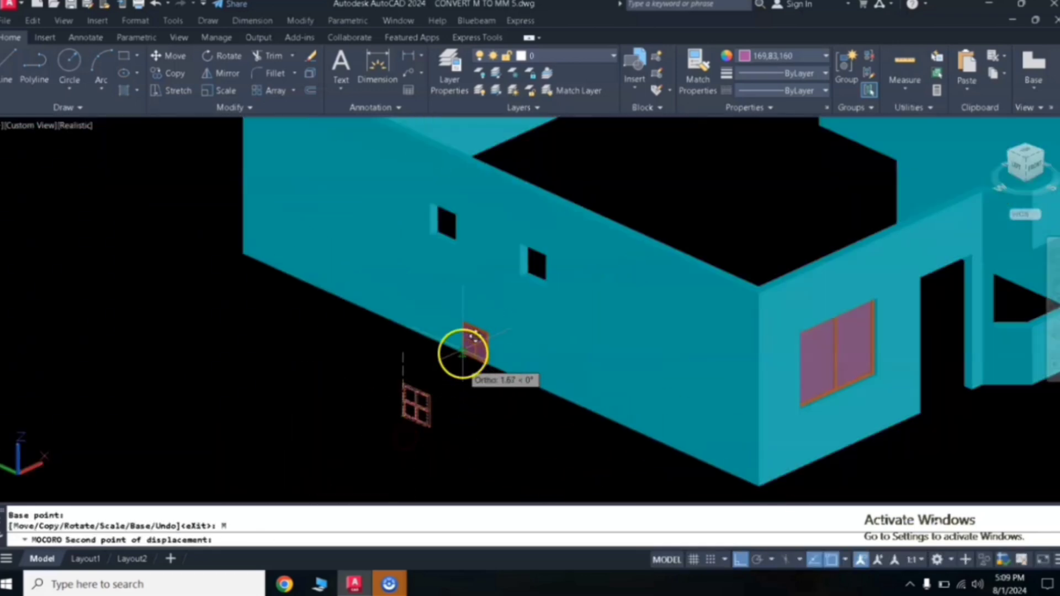
scroll(546, 265, "up", 5)
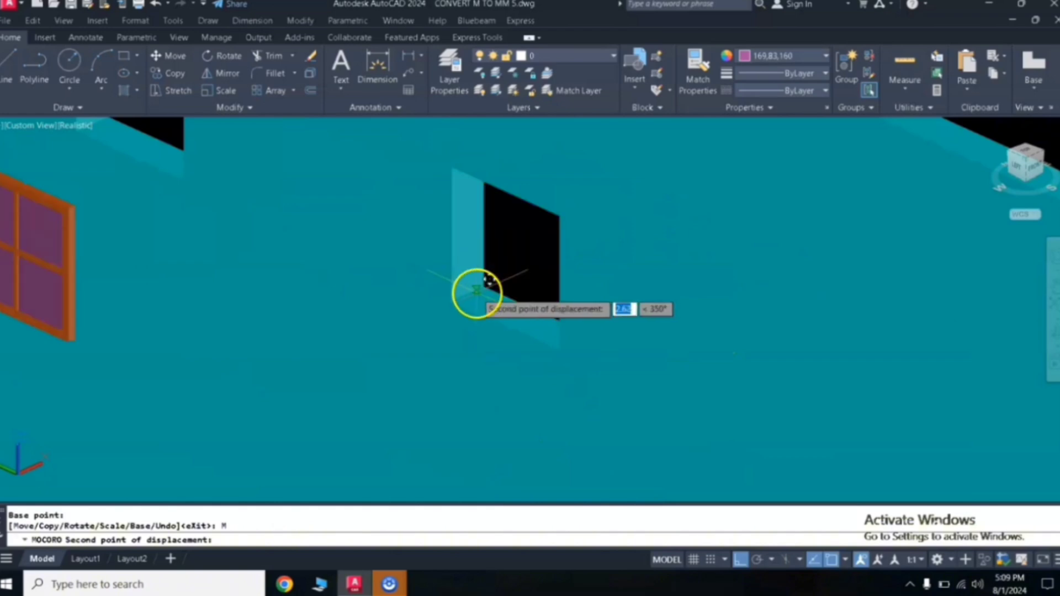
left_click(481, 280)
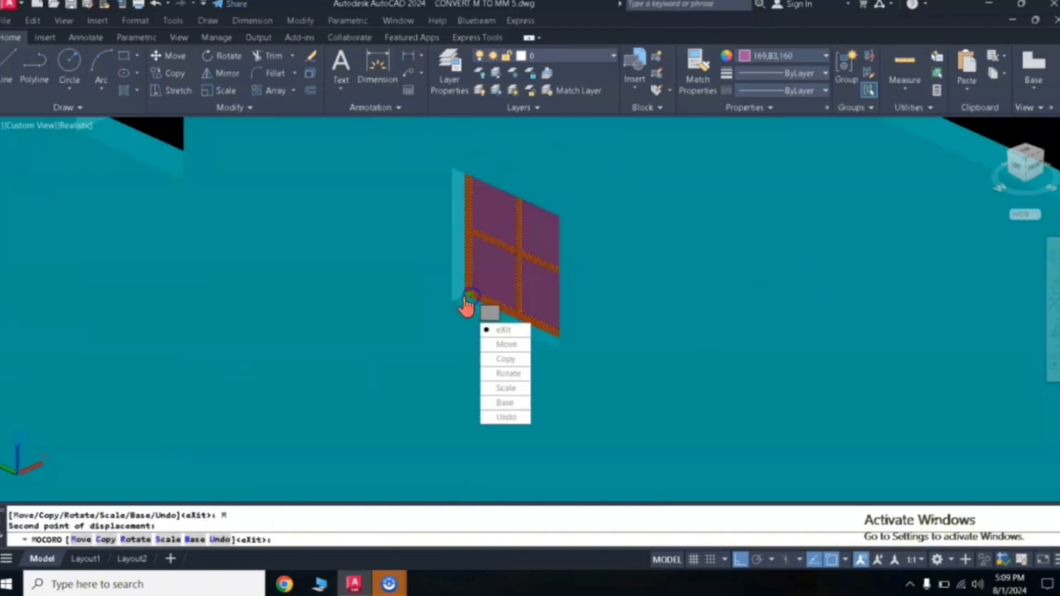
- Copy the window into the other wall opening, snapping to the opening's midpoint
left_click(504, 360)
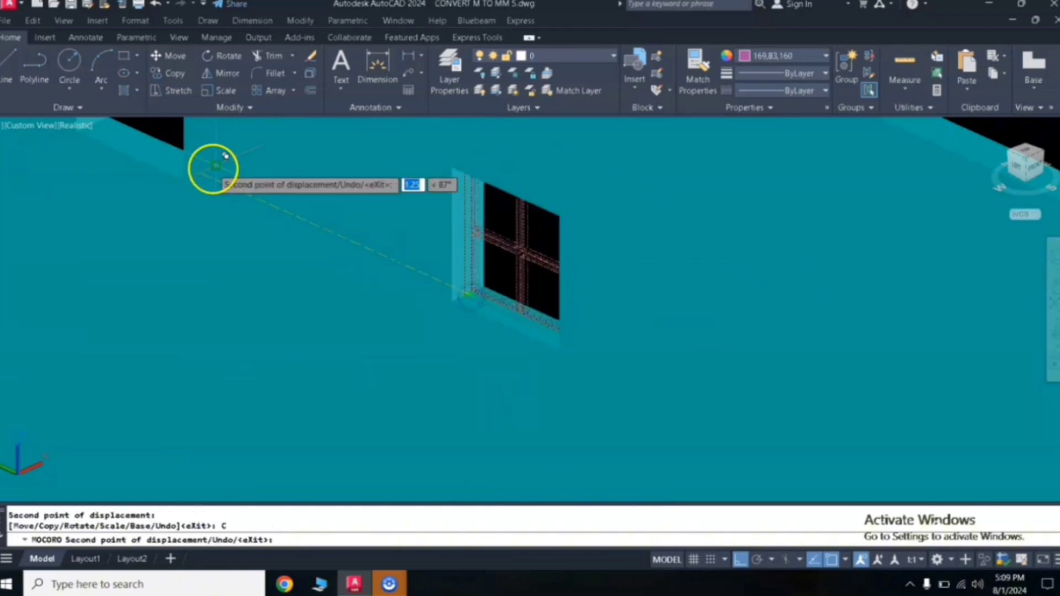
middle_click_drag(209, 171, 357, 320)
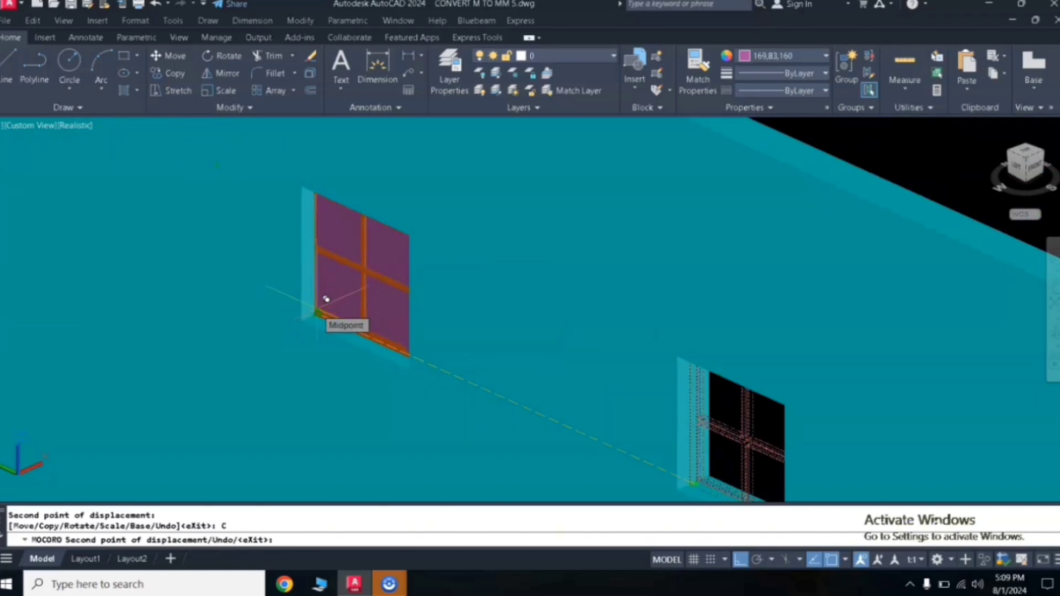
left_click(318, 312)
- Turn ortho on and rotate the next window copy 270 degrees about a point beside it
scroll(458, 215, "down", 5)
middle_click_drag(491, 212, 326, 476)
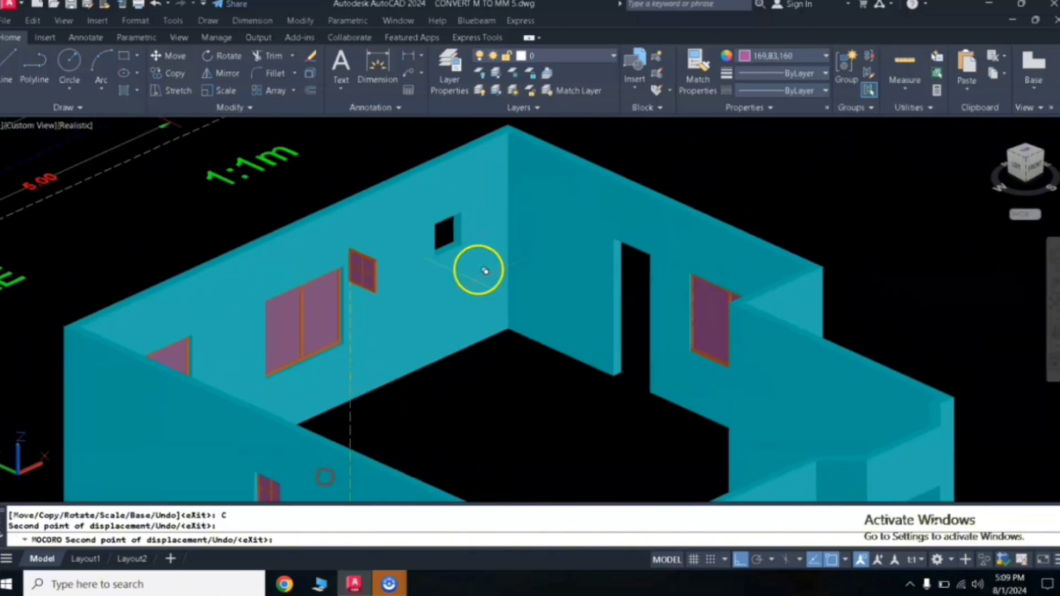
middle_click_drag(426, 173, 377, 342)
left_click(858, 560)
left_click(741, 561)
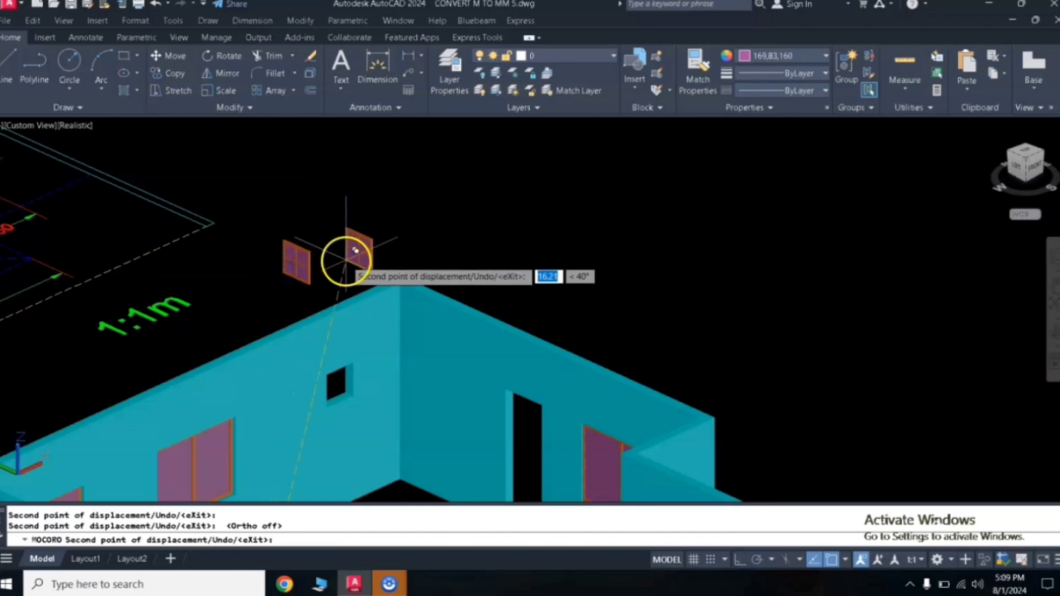
right_click(349, 251)
left_click(387, 339)
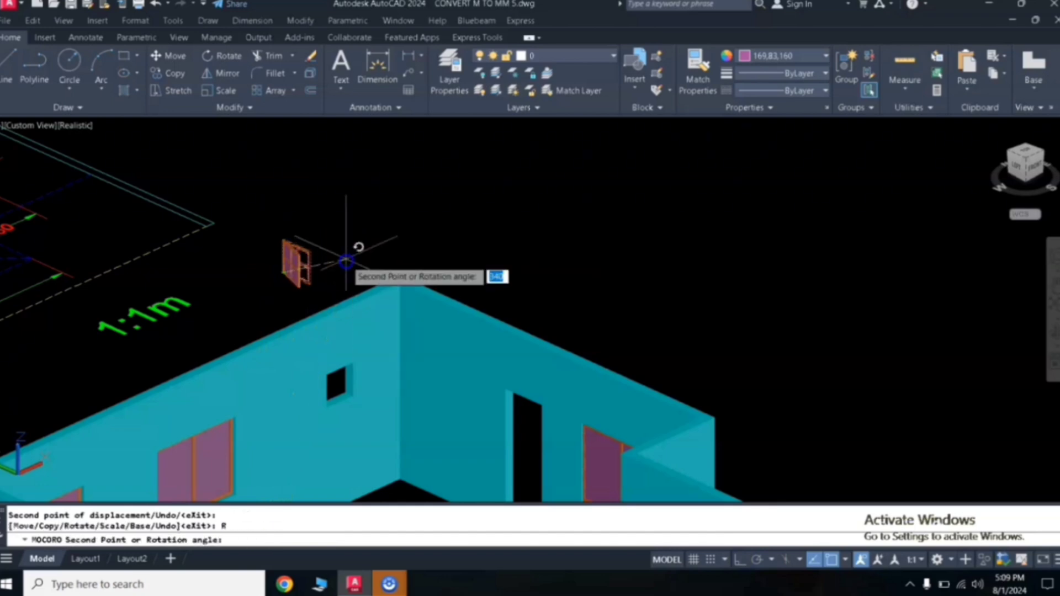
key("F8")
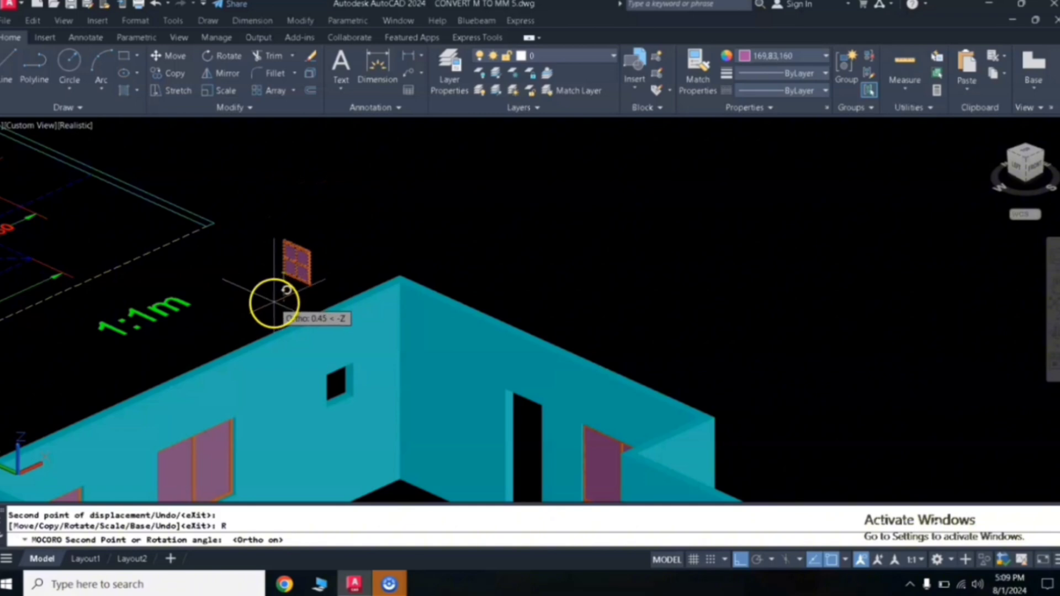
scroll(268, 301, "up", 1)
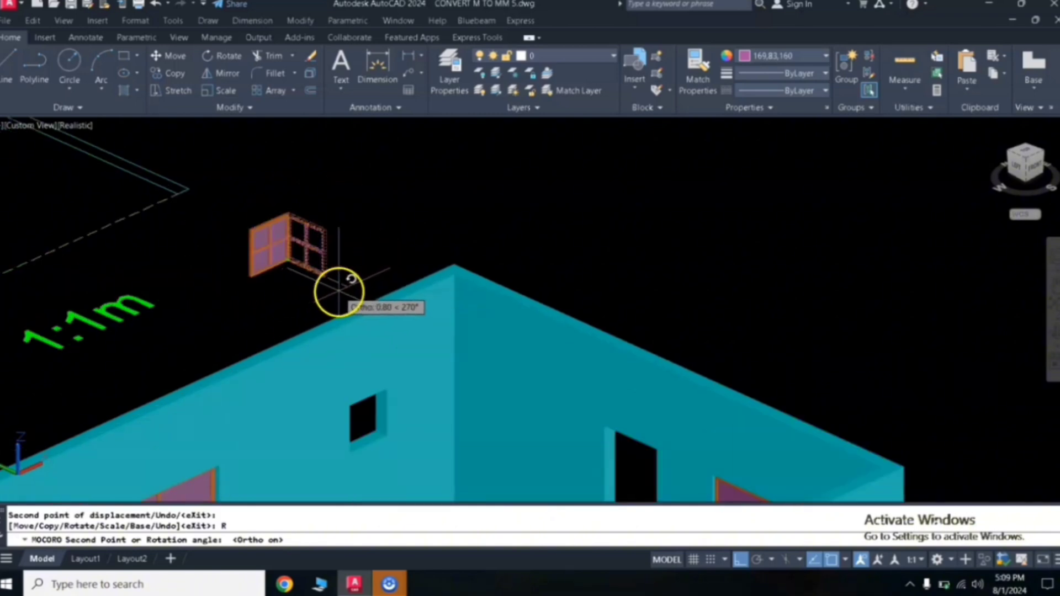
left_click(339, 292)
- Rotate the window copy again about a point above it, toward +Z
right_click(338, 298)
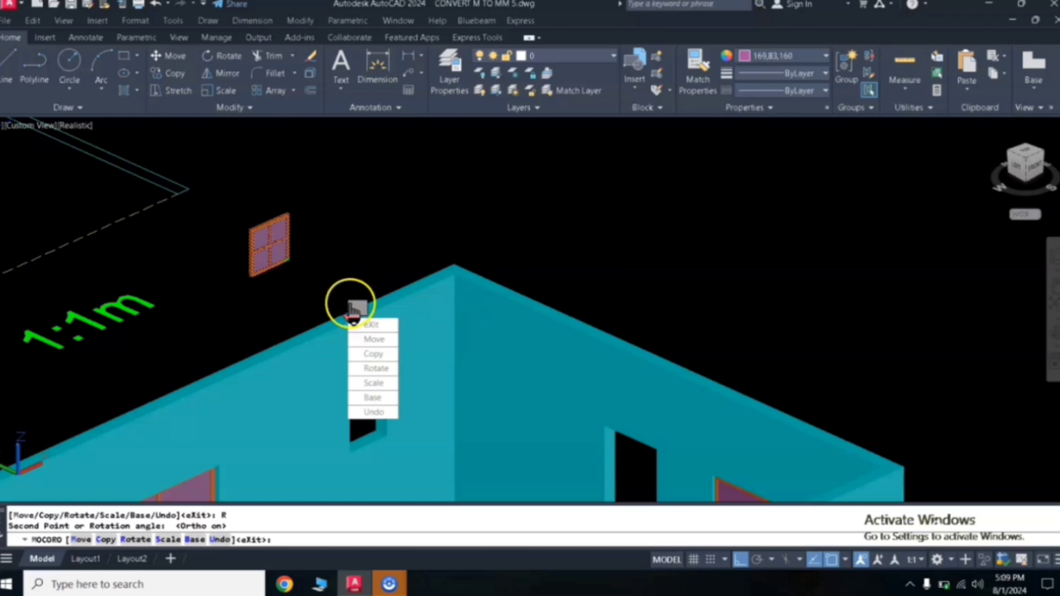
left_click(374, 368)
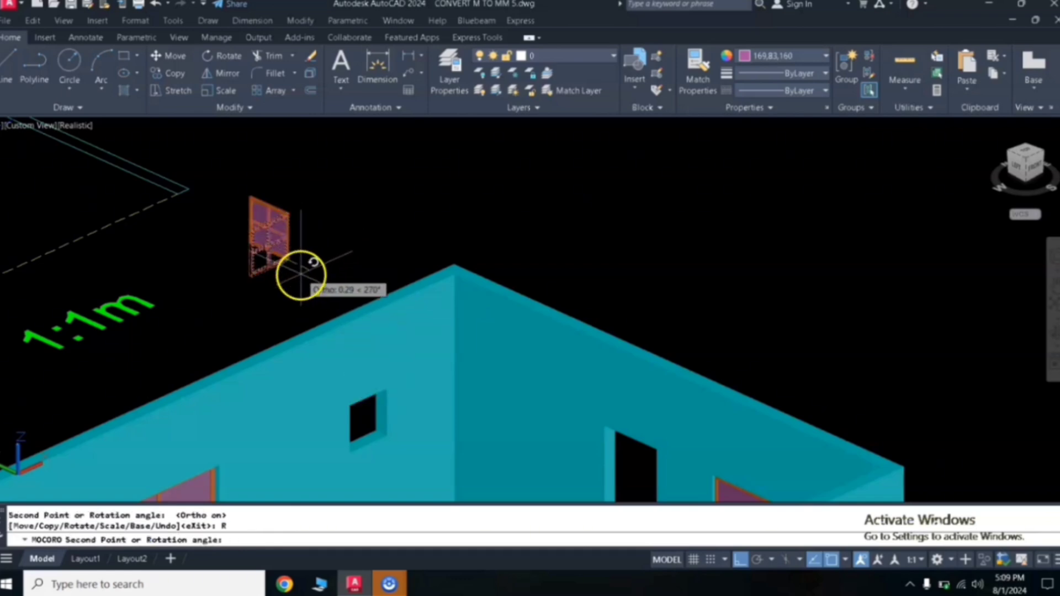
left_click(305, 211)
- Switch MOCORO to Move and start placing the window copy at the small opening's midpoint
right_click(306, 218)
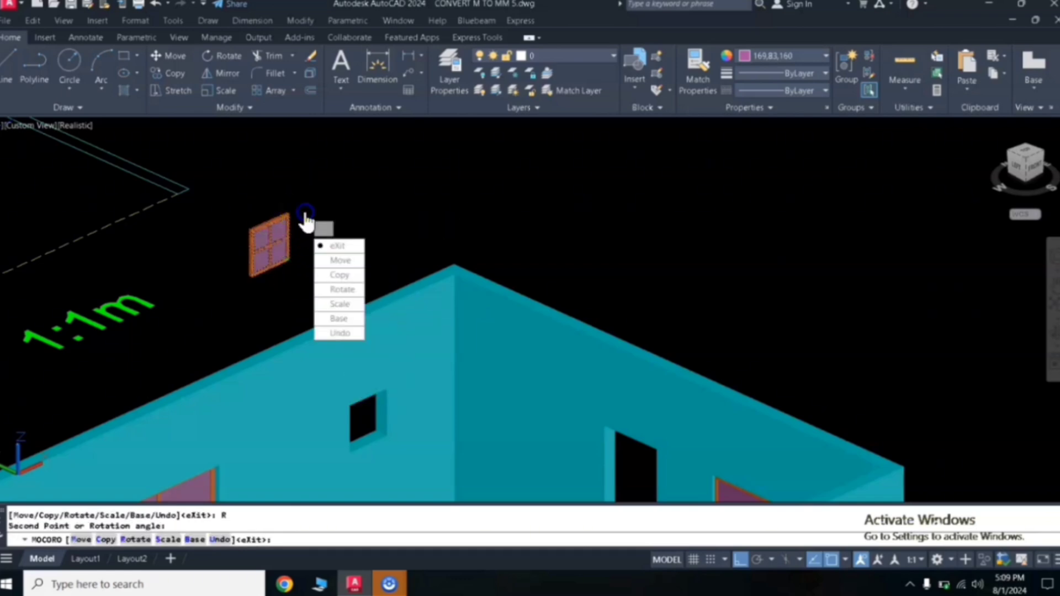
left_click(343, 263)
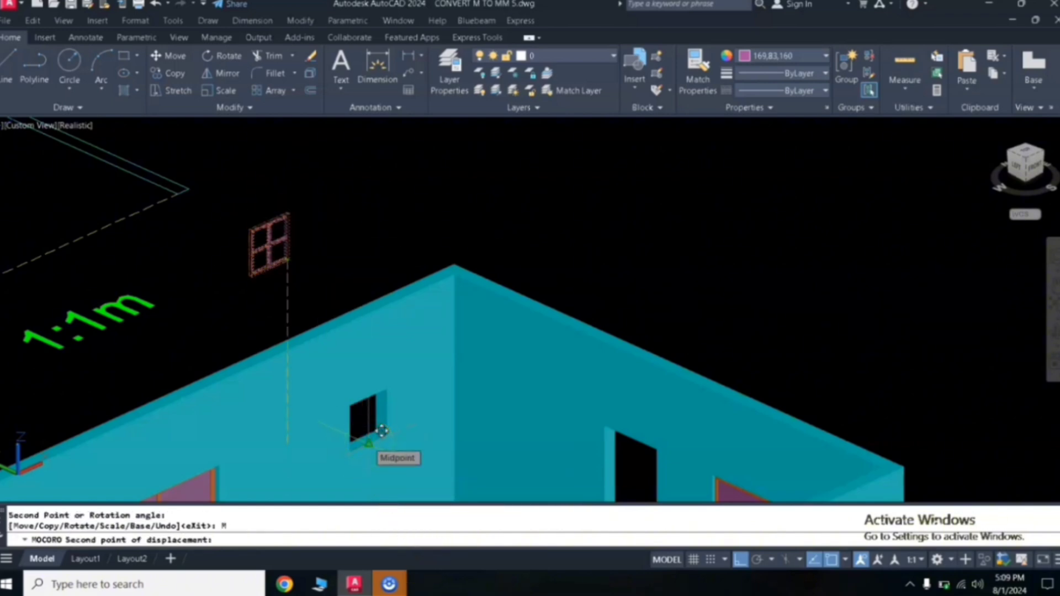
scroll(370, 439, "up", 5)
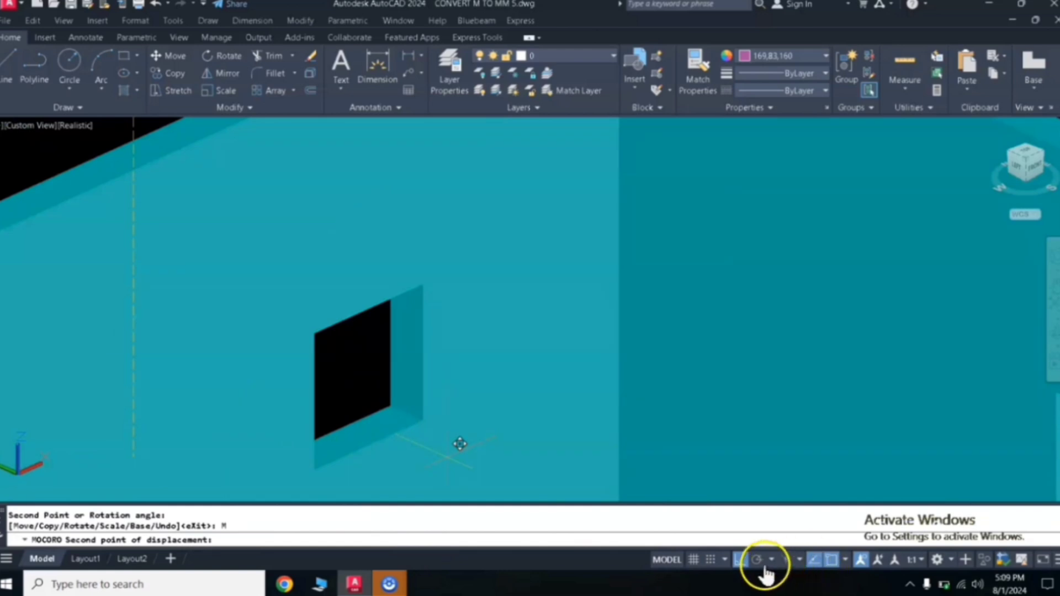
left_click(741, 560)
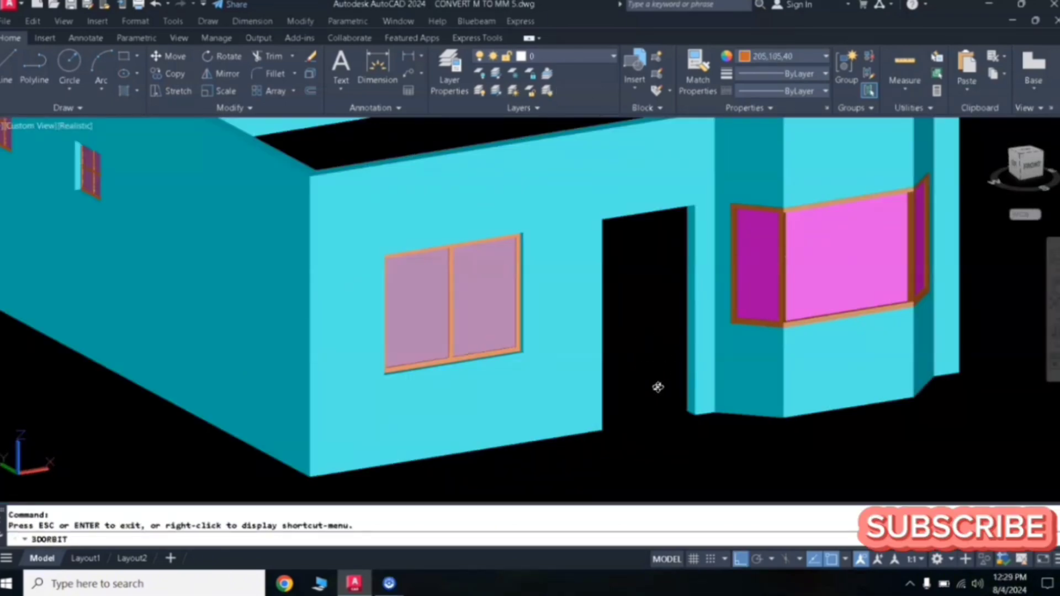
- Orbit around the house and start the Quick measure tool
left_click_drag(662, 374, 645, 331)
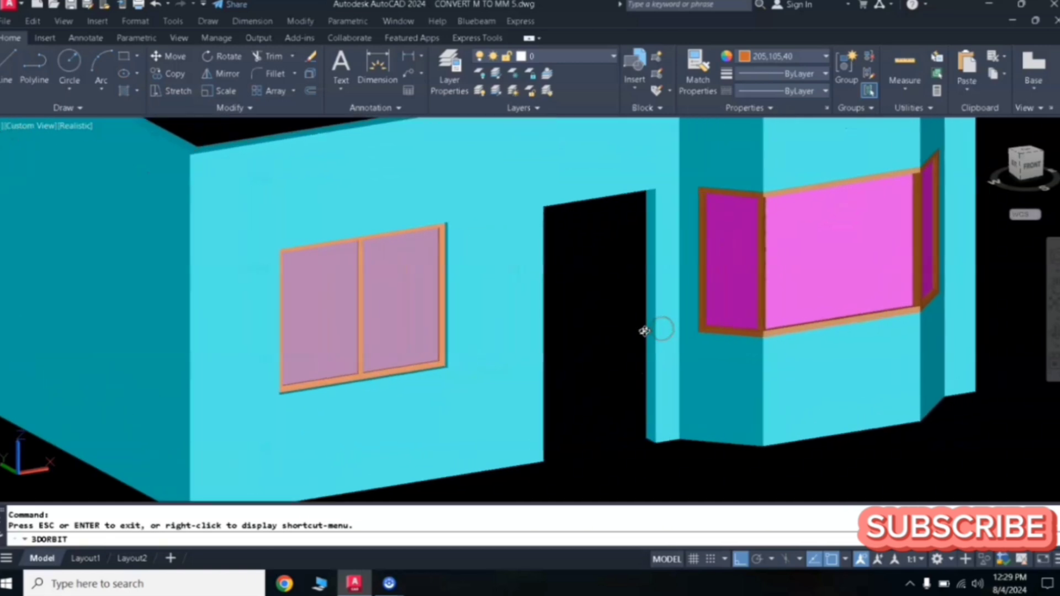
left_click(909, 71)
left_click(670, 472)
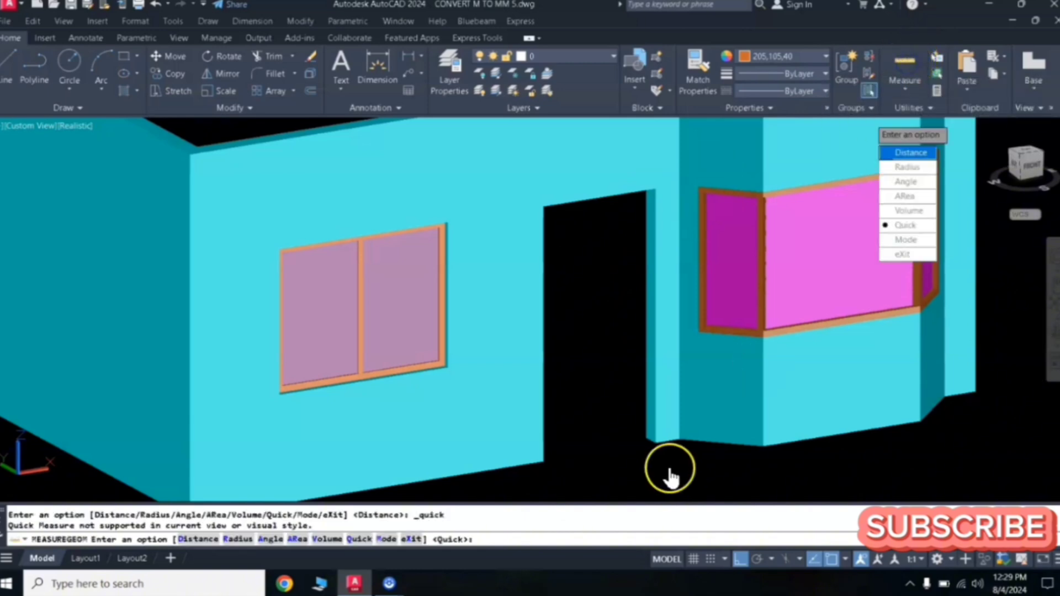
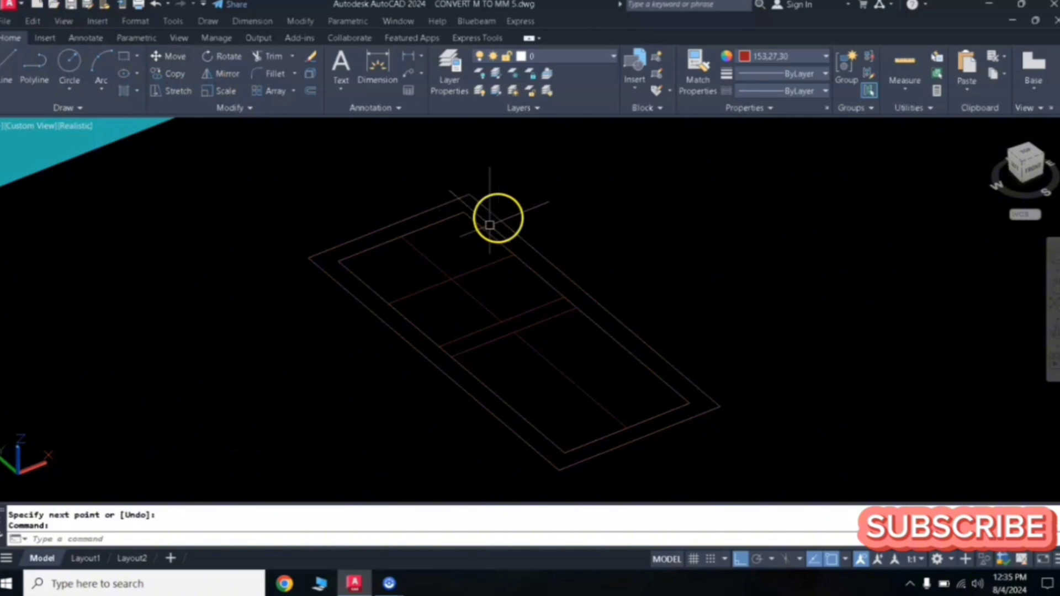
- Draw two rectangles on the window outline, a small one in the upper pane and a long one in the lower pane
key("Return")
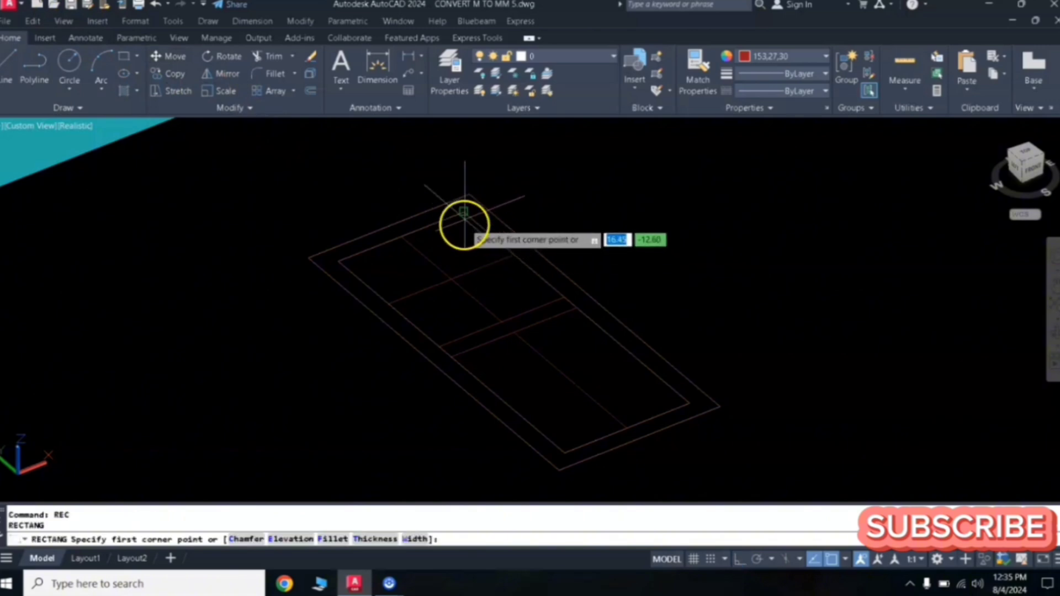
left_click(464, 213)
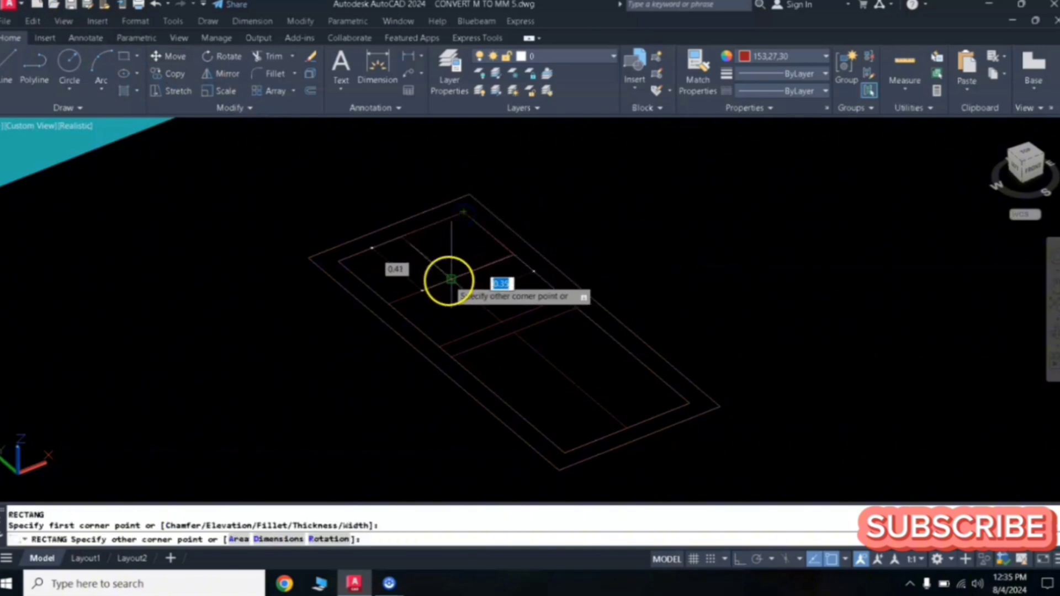
left_click(450, 281)
key("Return")
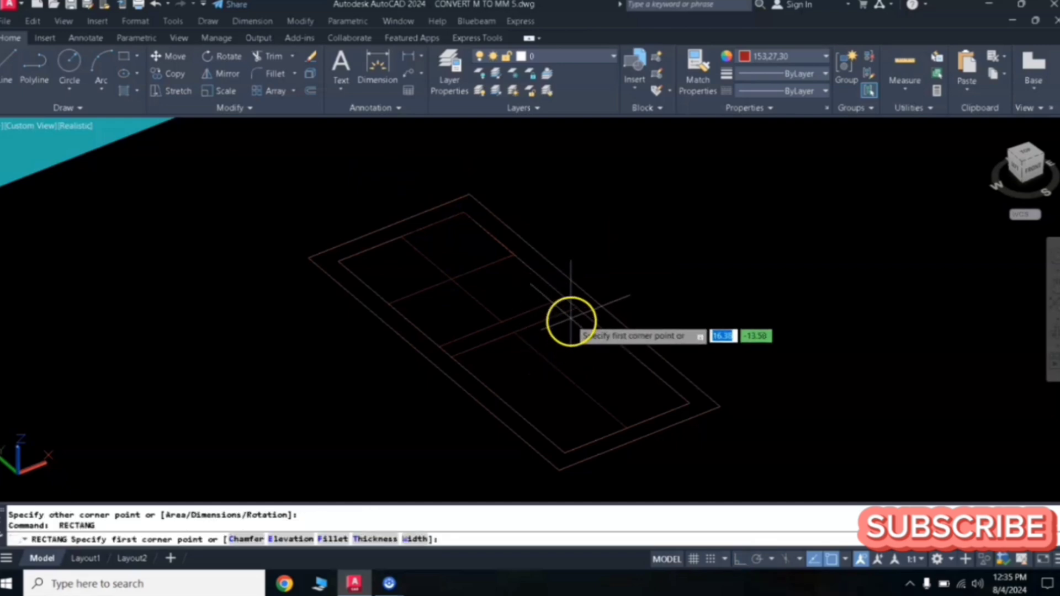
left_click(577, 312)
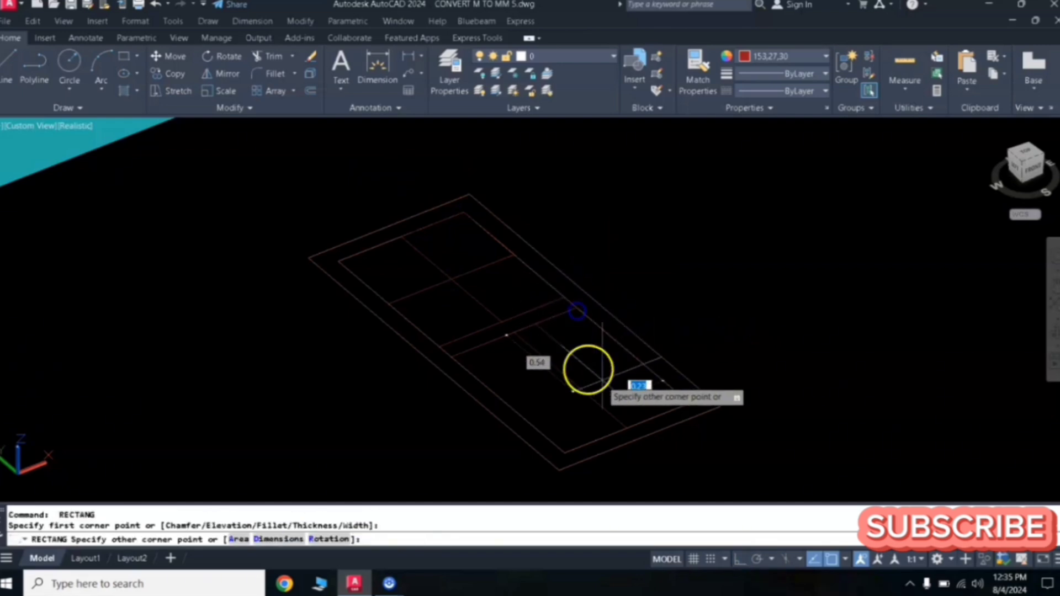
left_click(623, 422)
- Move the small rectangle off the window outline to an empty spot beside it
left_click_drag(375, 185, 525, 289)
key("Return")
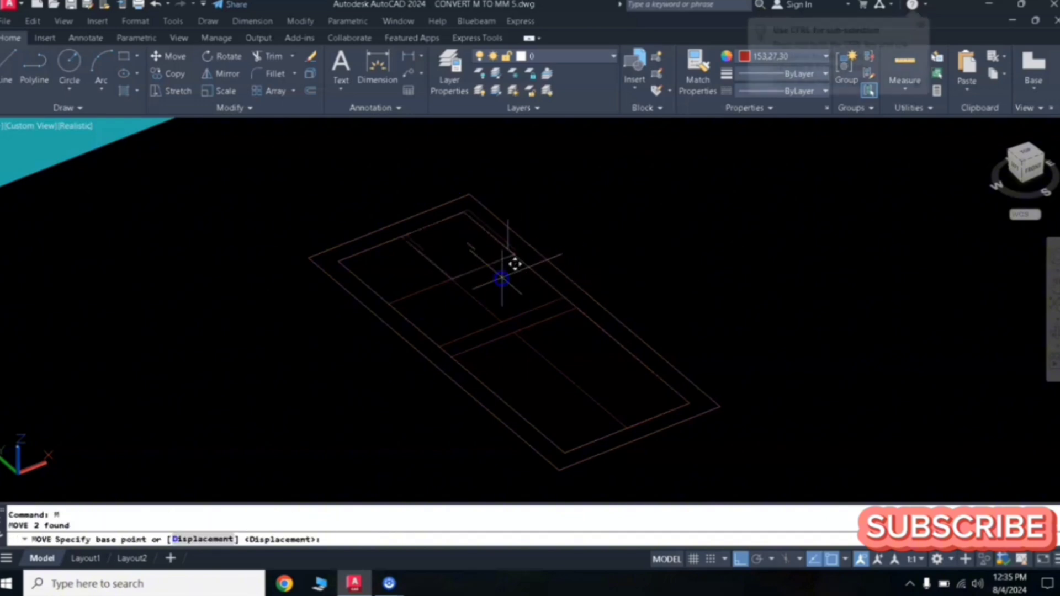
left_click(514, 257)
left_click(656, 258)
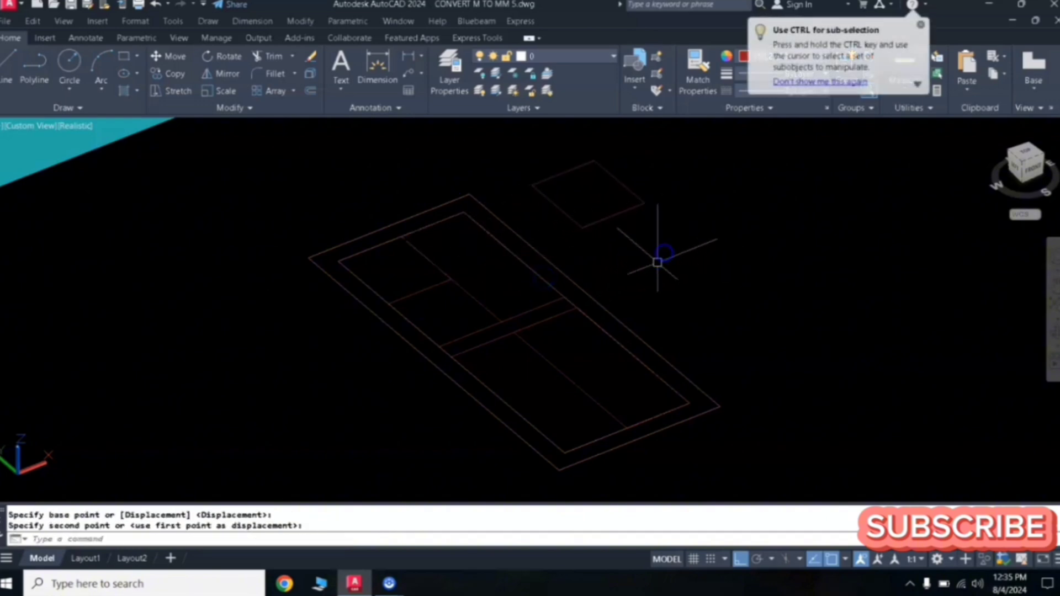
- Copy the long rectangle to the right of the window outline
left_click(576, 303)
left_click_drag(355, 192, 546, 294)
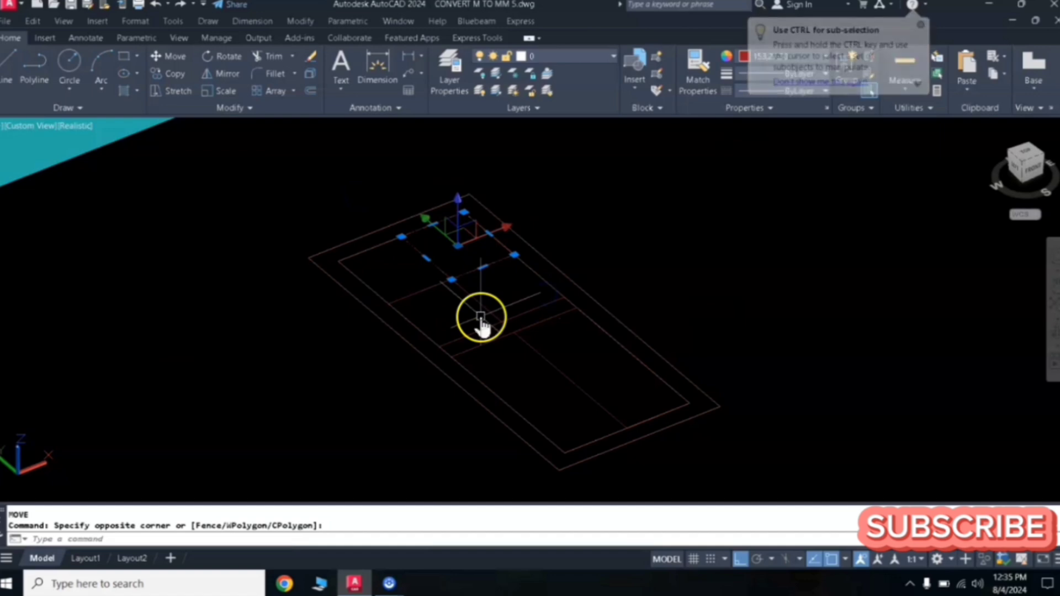
type("co")
key("Return")
left_click(575, 285)
left_click(694, 256)
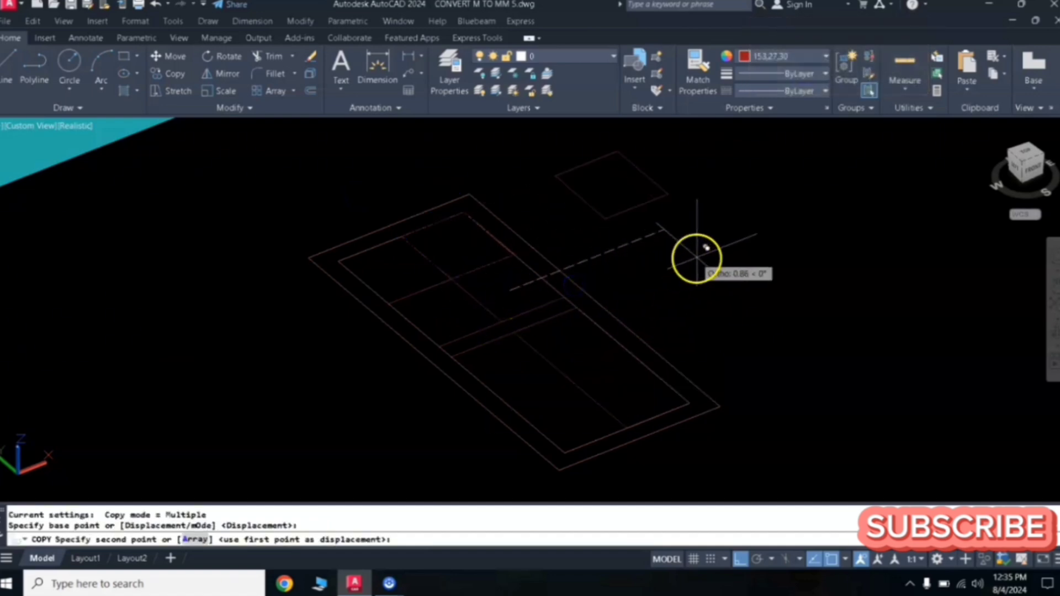
right_click(606, 291)
right_click(506, 284)
left_click_drag(505, 285, 718, 449)
right_click(717, 450)
left_click(621, 389)
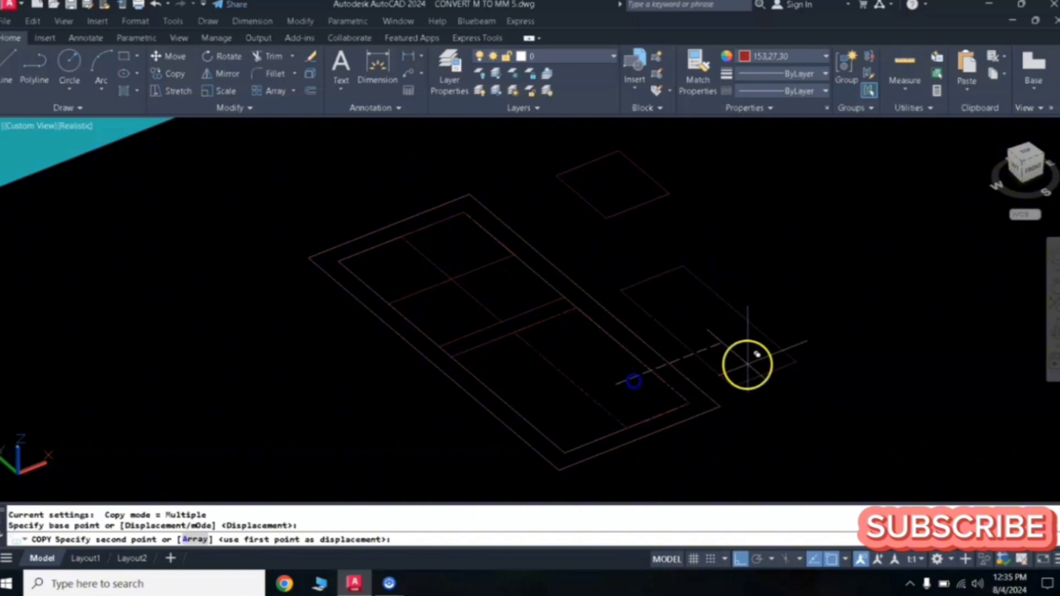
left_click(817, 312)
right_click(824, 263)
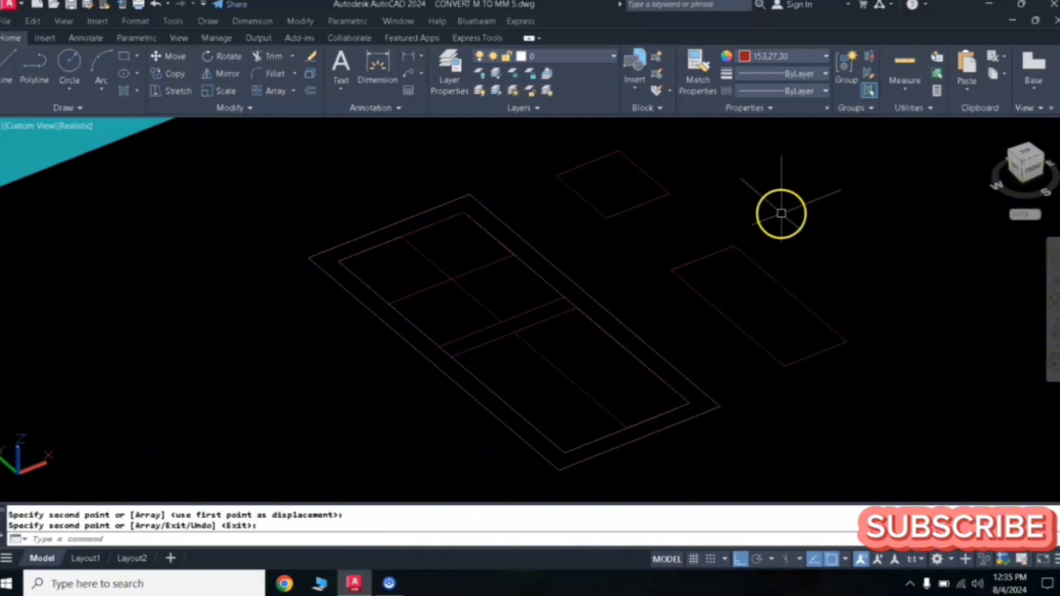
middle_click_drag(781, 213, 682, 267)
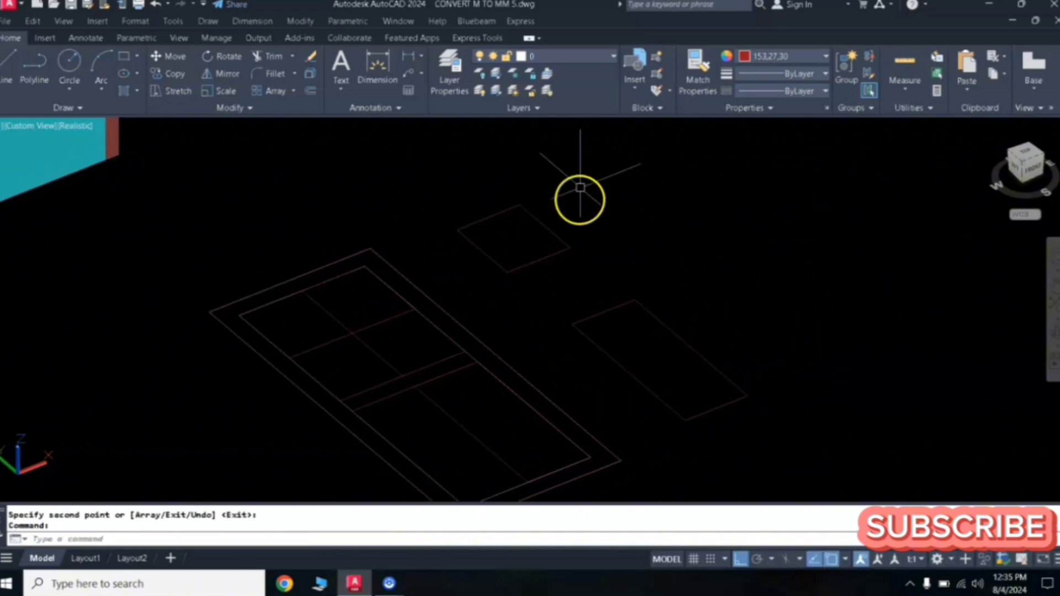
- Offset the small and the long rectangle inward by 0.05
scroll(554, 217, "up", 3)
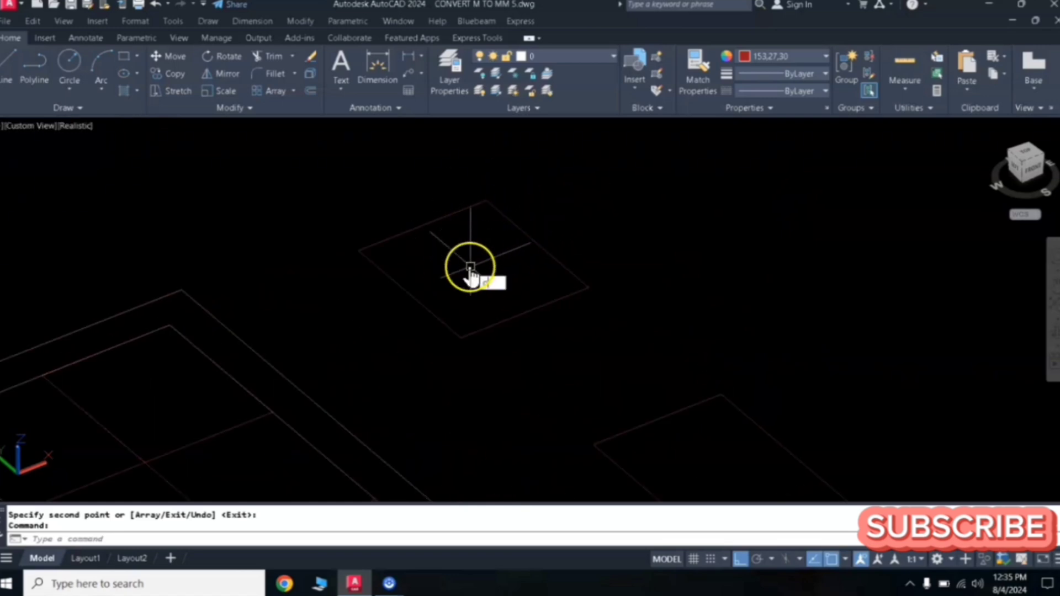
type("o")
key("Return")
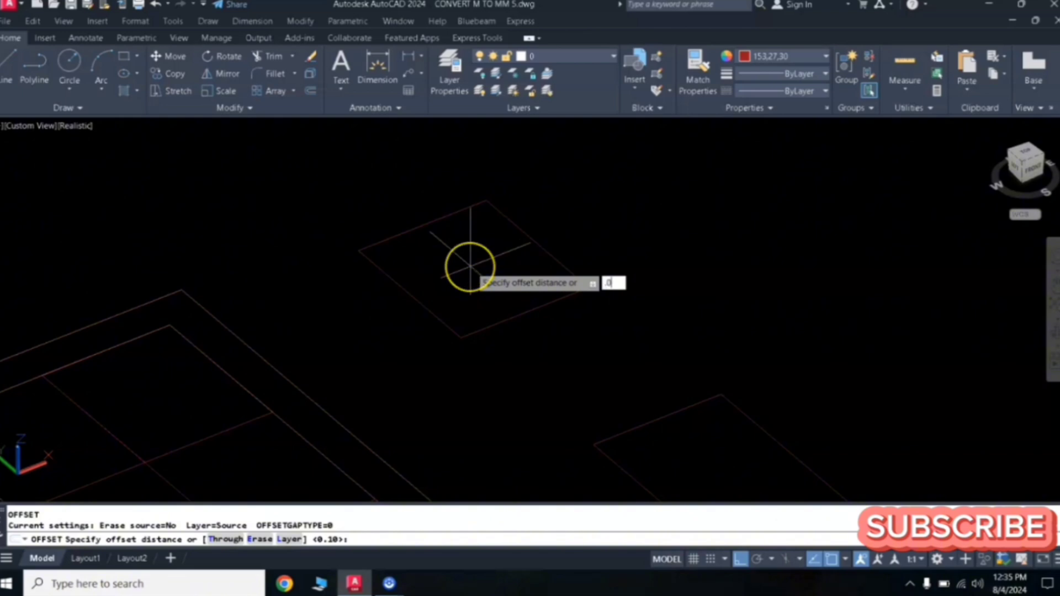
type(".0")
key("Return")
left_click(457, 216)
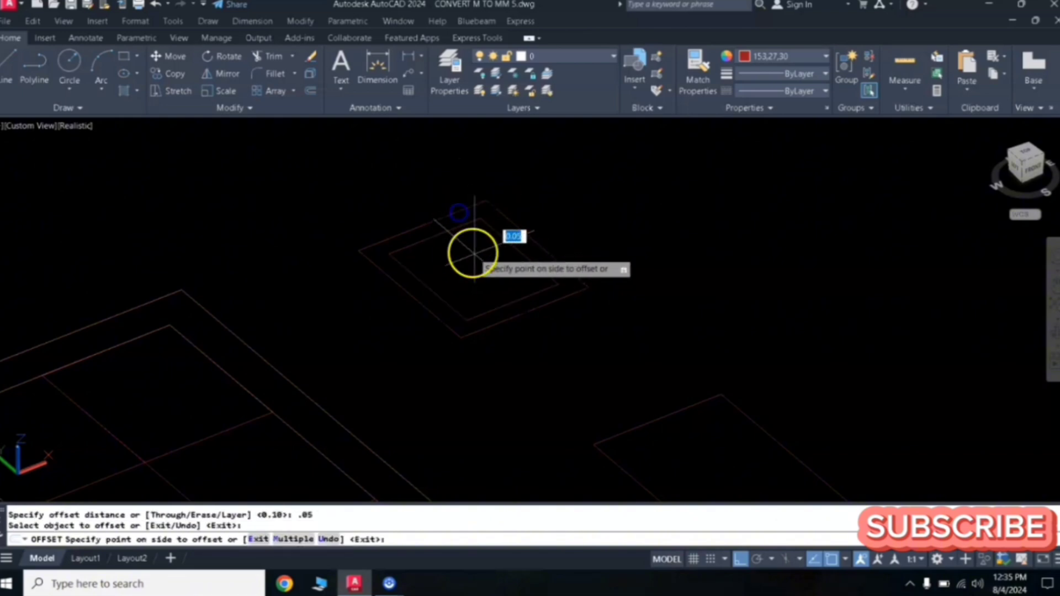
left_click(475, 255)
left_click(676, 411)
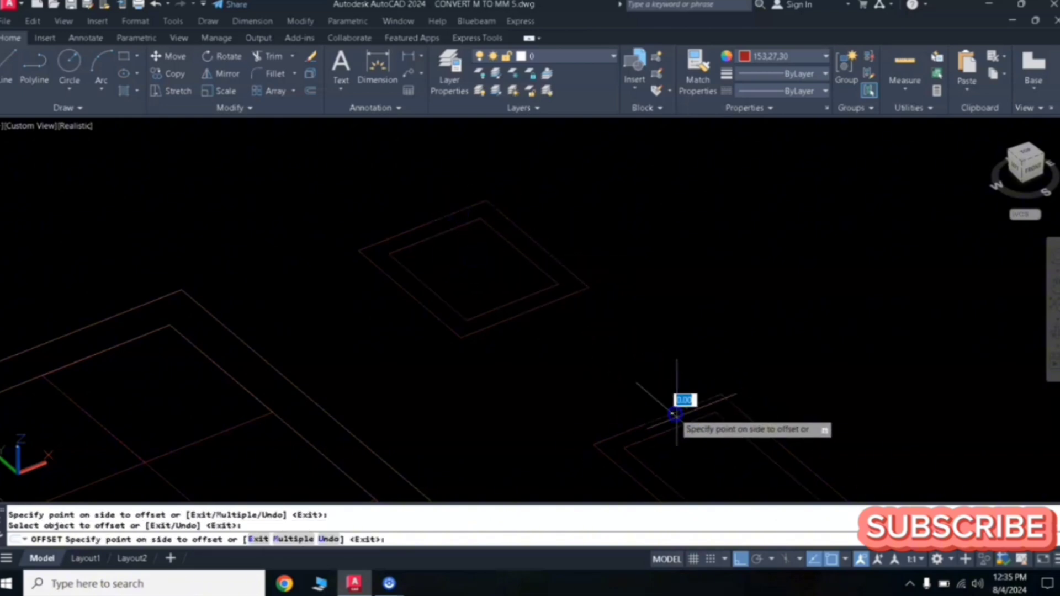
left_click(732, 461)
scroll(711, 428, "down", 2)
middle_click_drag(711, 432, 696, 319)
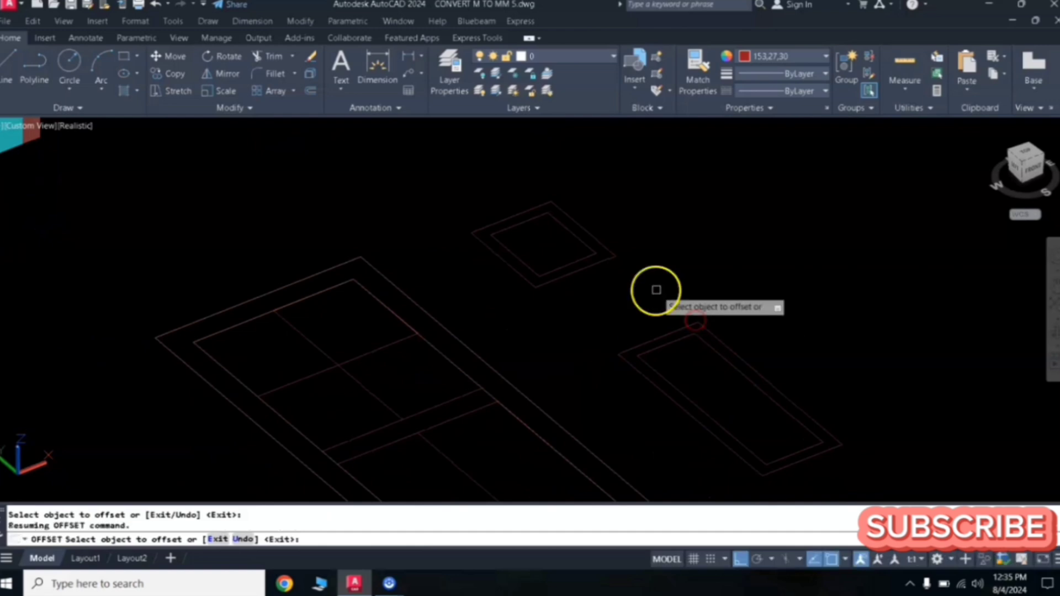
key("Return")
key("Return")
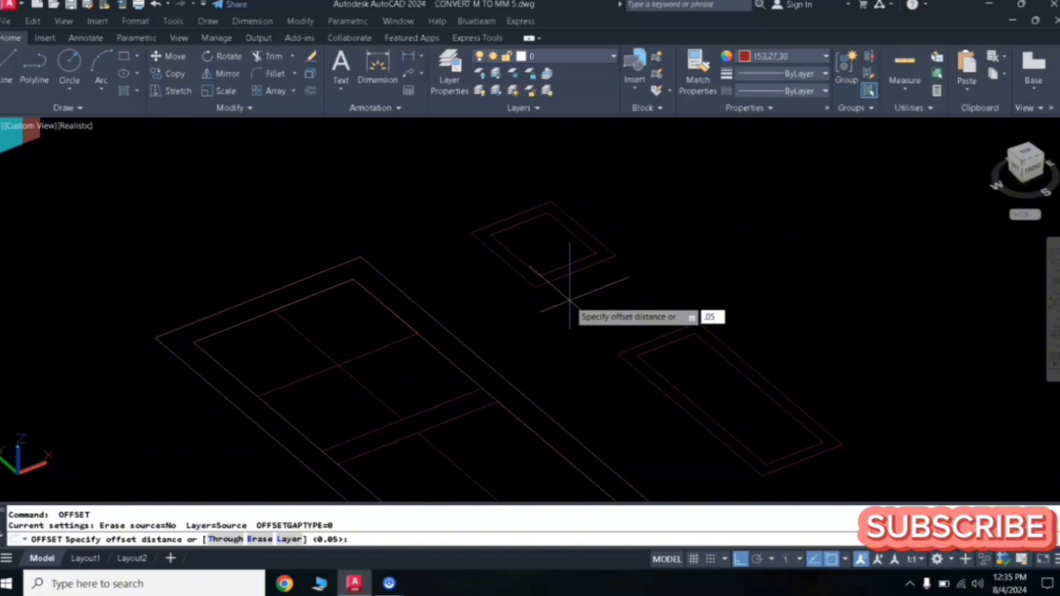
- Offset the new inner rectangles of both shapes inward again by 0.075
type(".075")
key("Return")
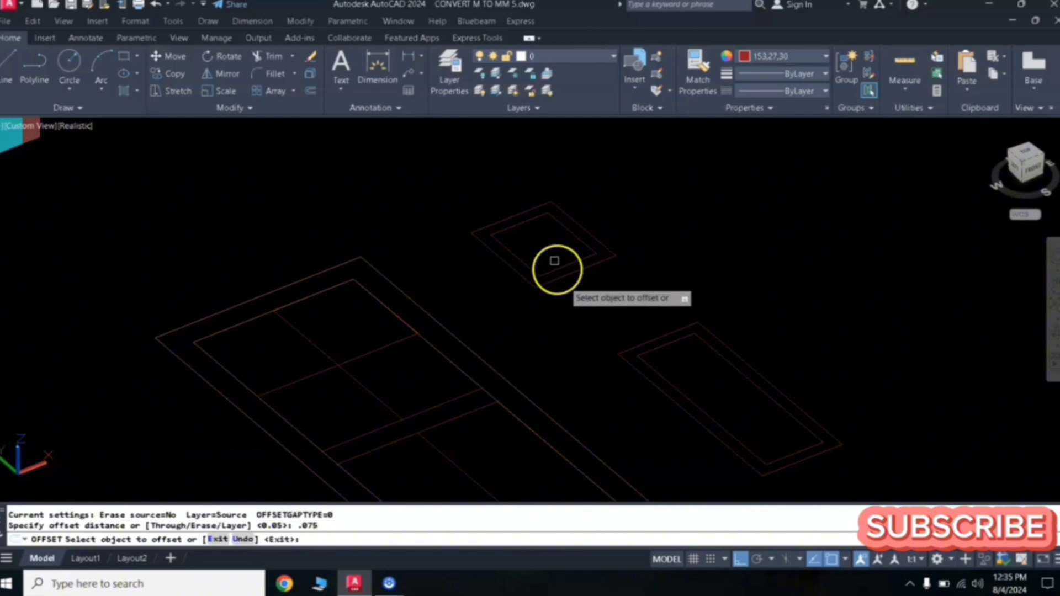
left_click(554, 220)
left_click(542, 234)
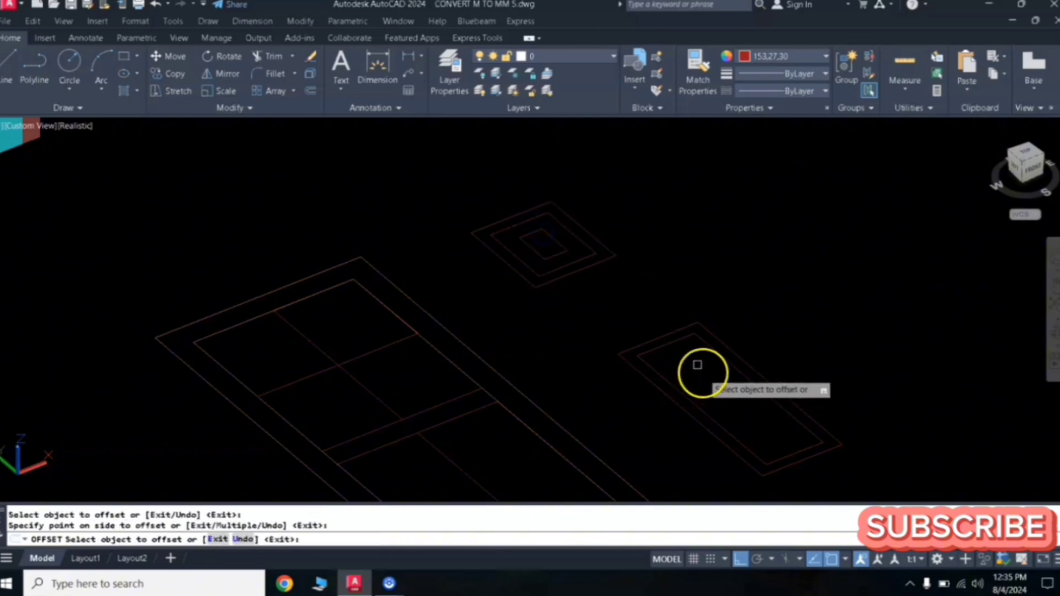
left_click(671, 345)
left_click(696, 367)
key("Return")
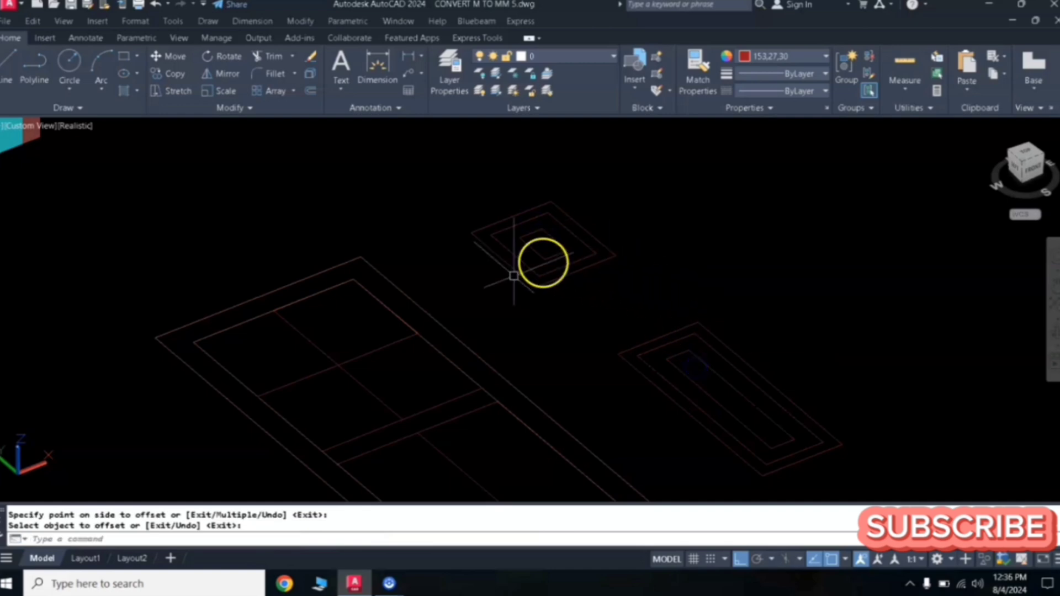
- Fillet all corners of the small shape's middle rectangle as a polyline with radius 0.03
scroll(537, 212, "up", 2)
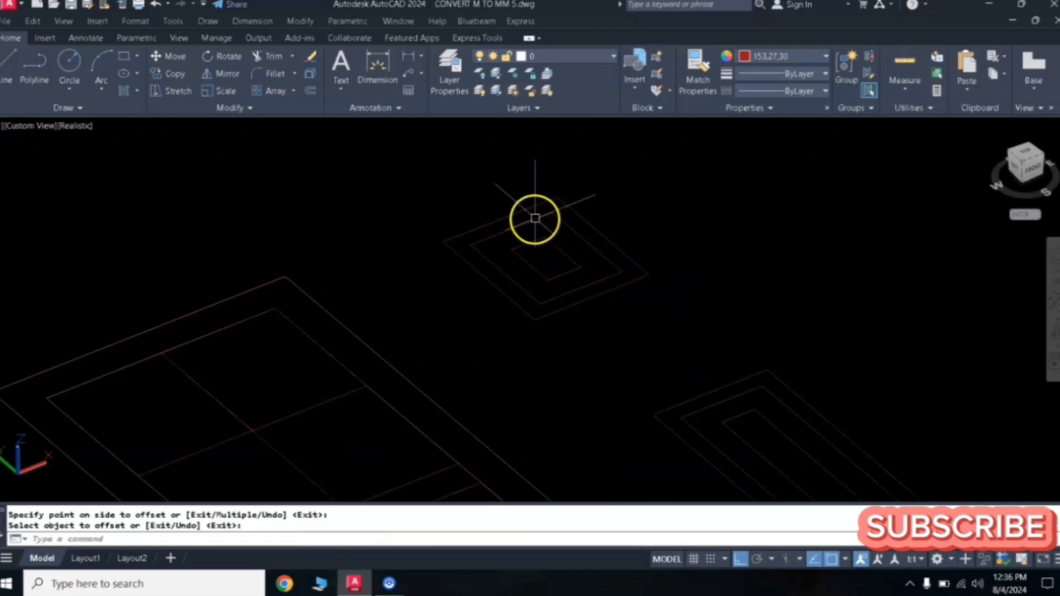
scroll(551, 226, "up", 2)
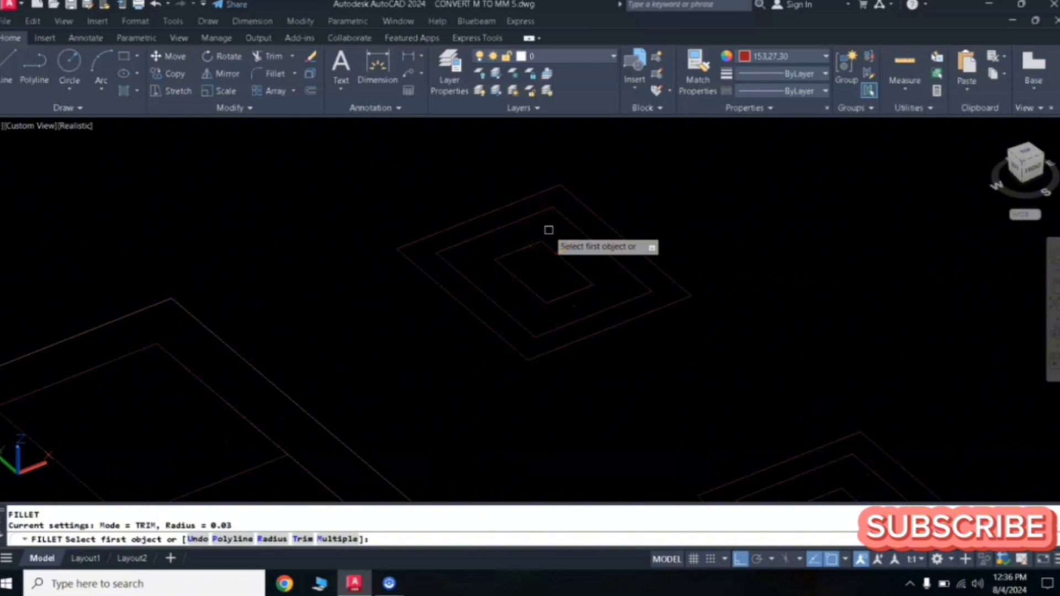
key("Return")
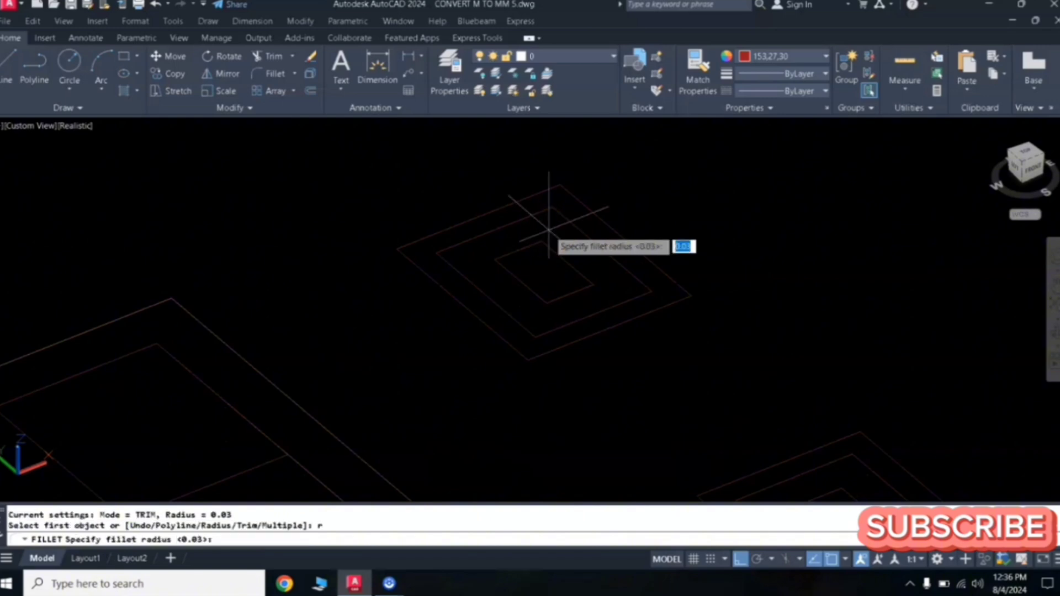
key("Return")
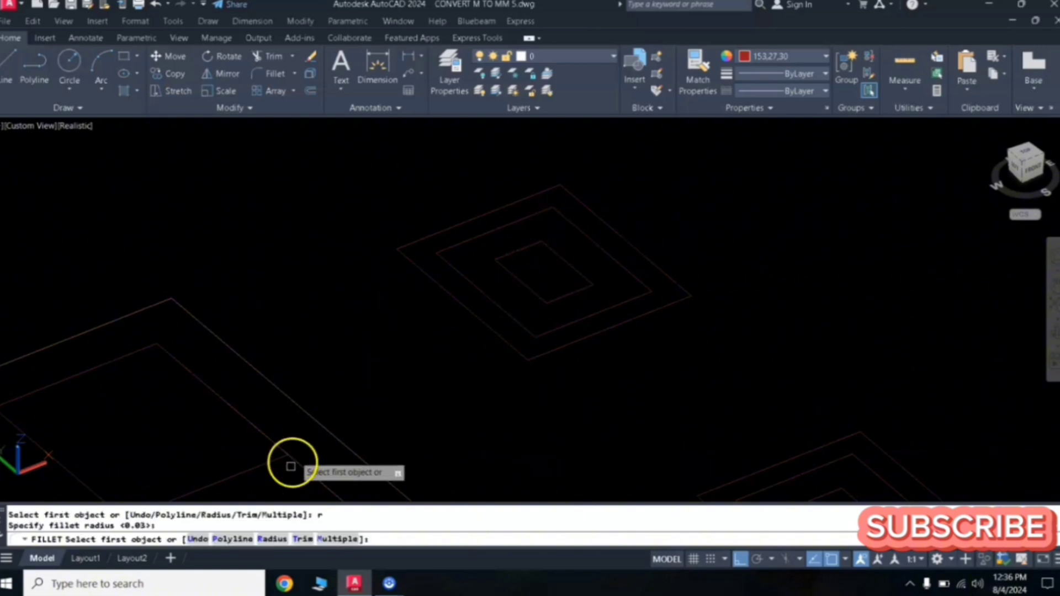
left_click(232, 540)
left_click(485, 235)
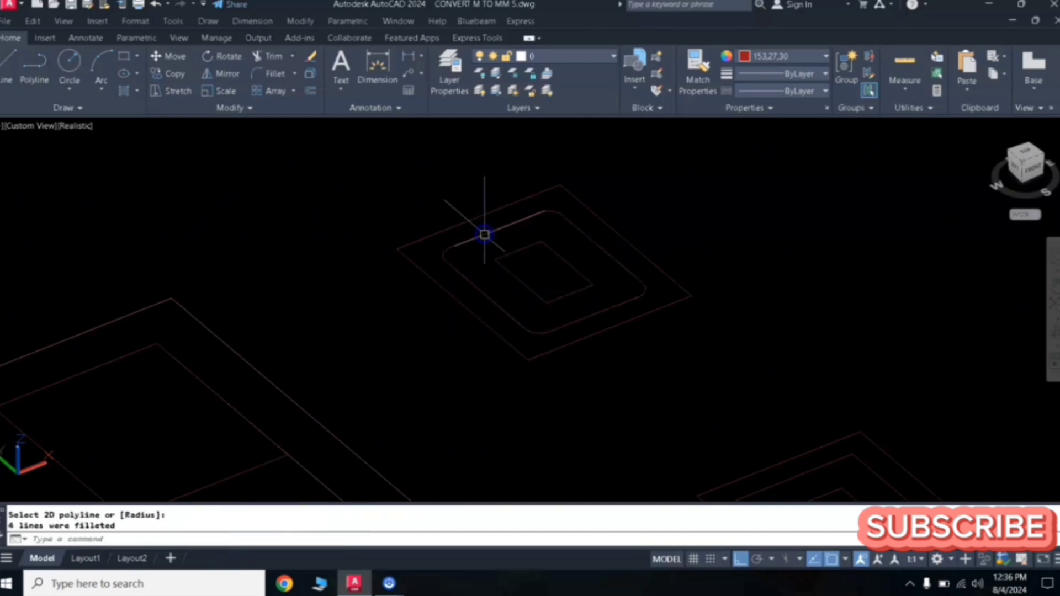
- Fillet all corners of the small shape's innermost rectangle as a polyline
key("Return")
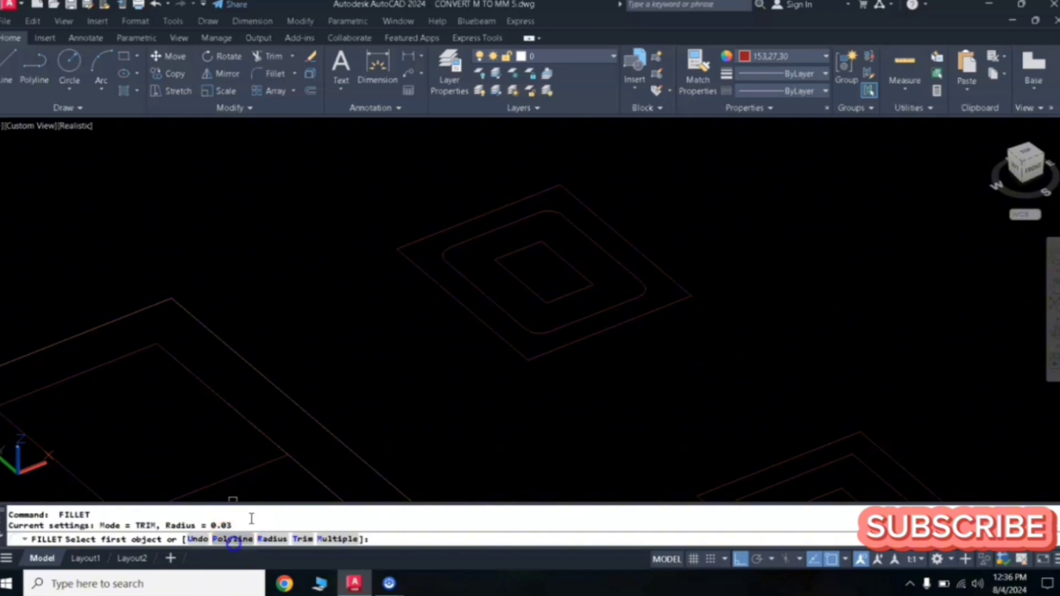
left_click(232, 540)
left_click(533, 294)
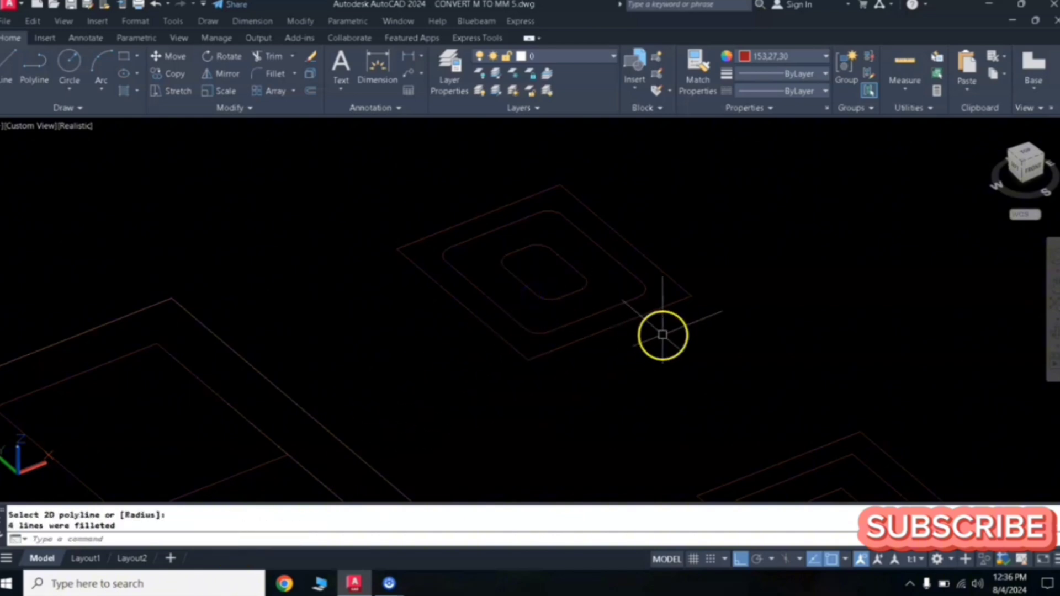
- Fillet all corners of the long shape's middle rectangle as a polyline
key("Return")
scroll(677, 351, "down", 3)
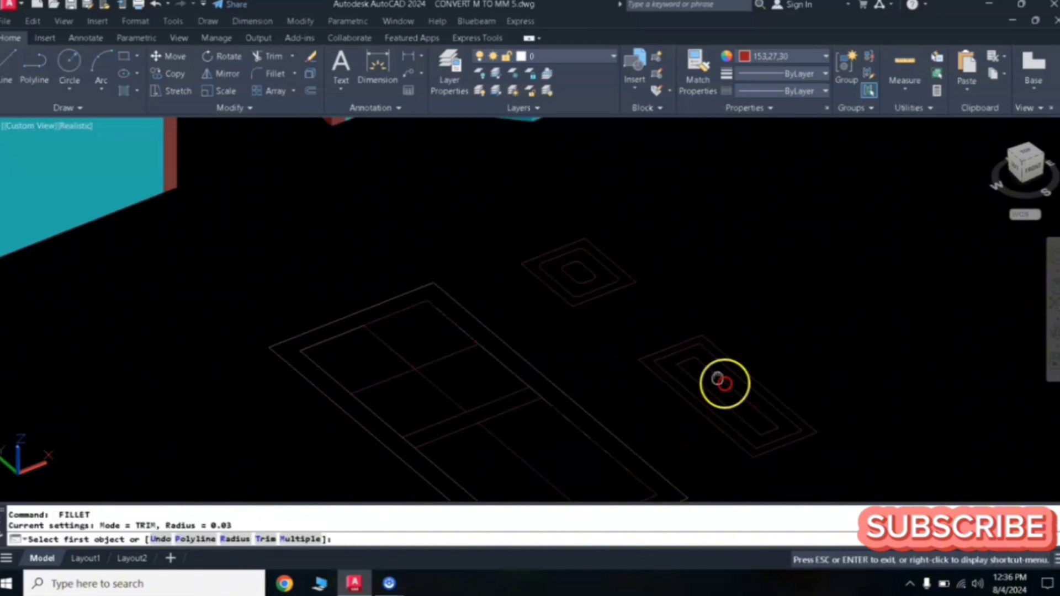
middle_click_drag(717, 379, 679, 346)
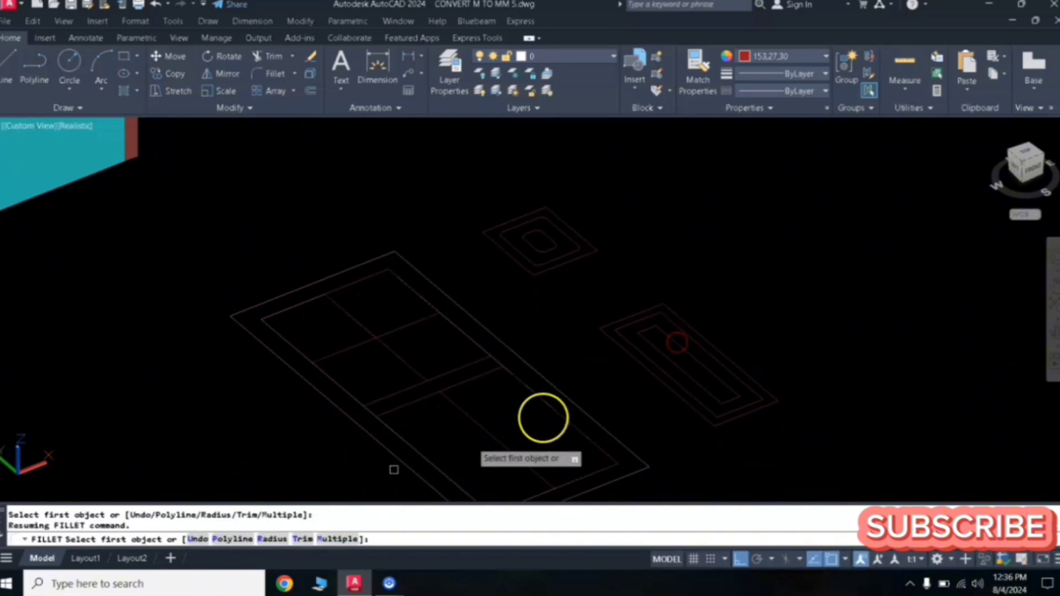
left_click(242, 541)
left_click(673, 326)
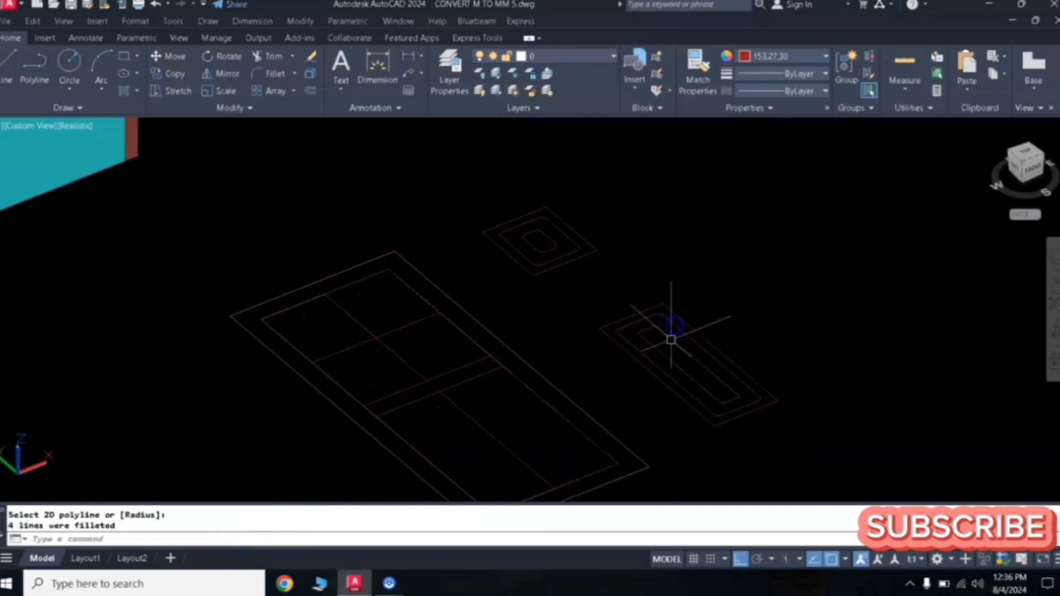
- Fillet all corners of the long shape's innermost rectangle as a polyline
key("Return")
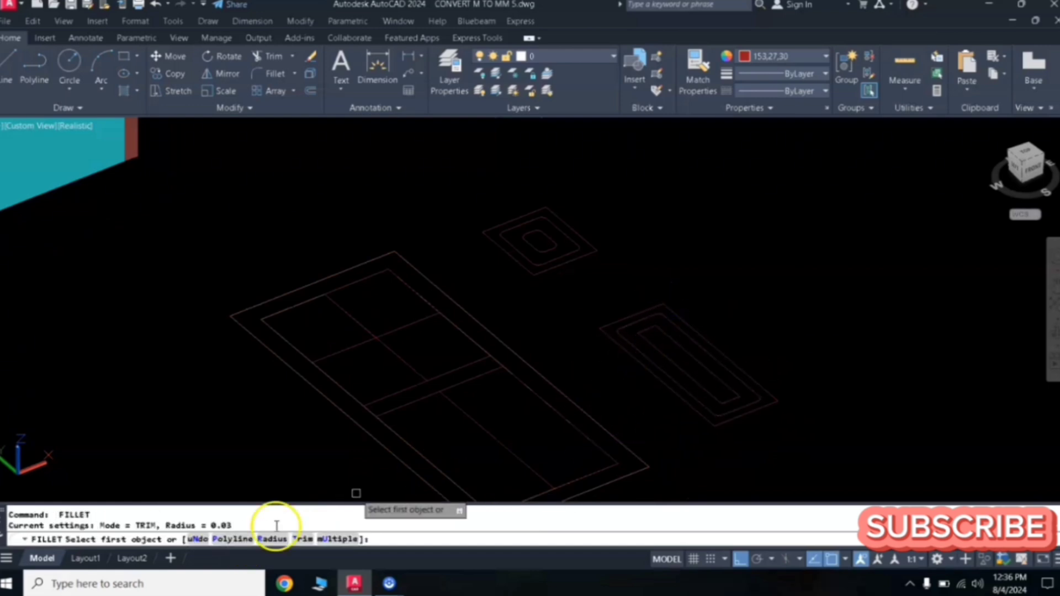
left_click(240, 546)
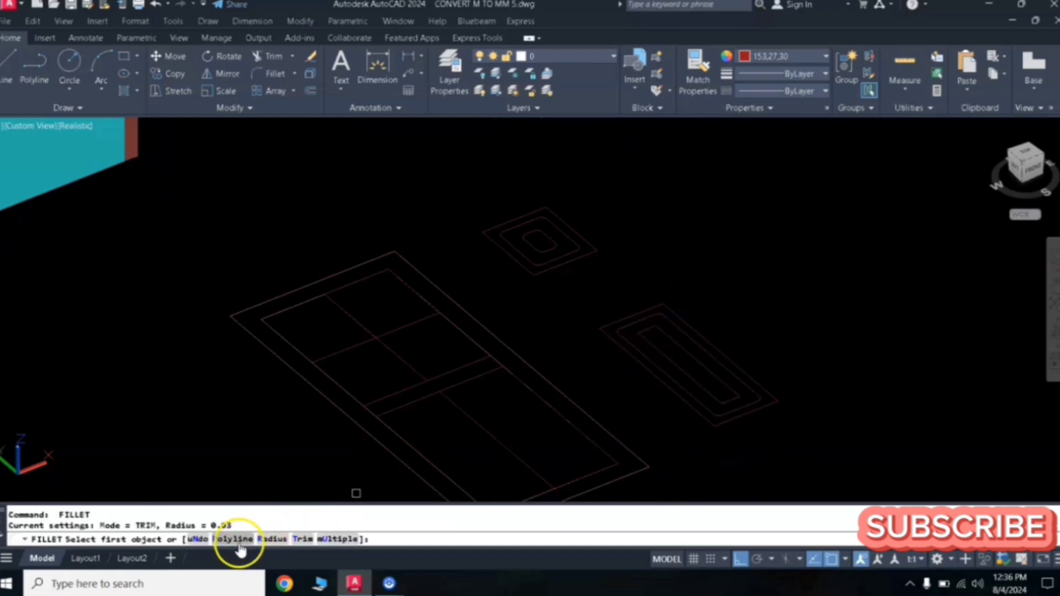
left_click(663, 349)
- Set the current drawing colour to 205,105,40
scroll(569, 248, "up", 2)
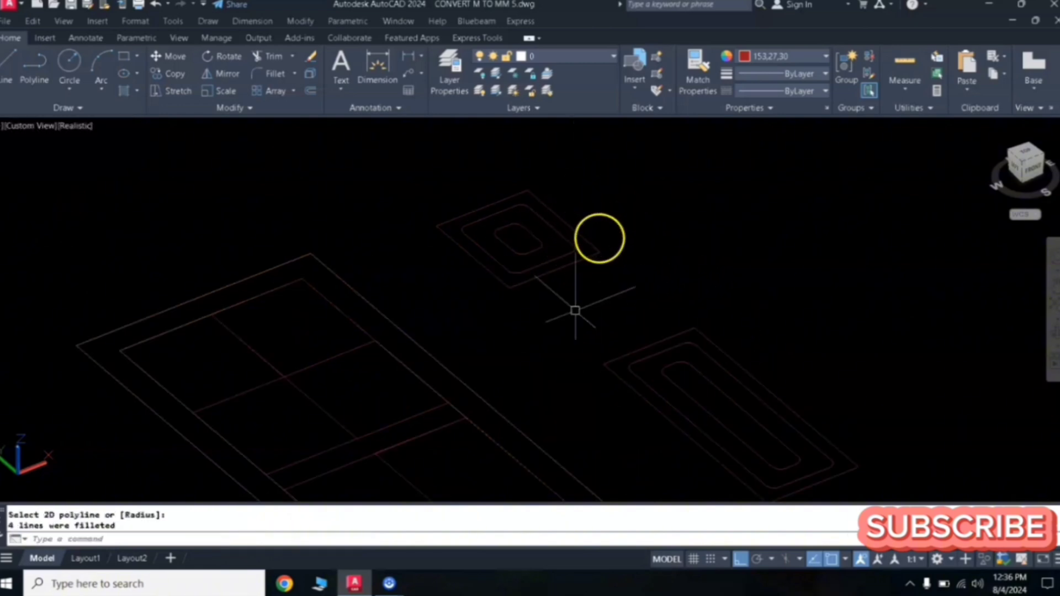
scroll(552, 343, "down", 2)
middle_click_drag(551, 350, 628, 260)
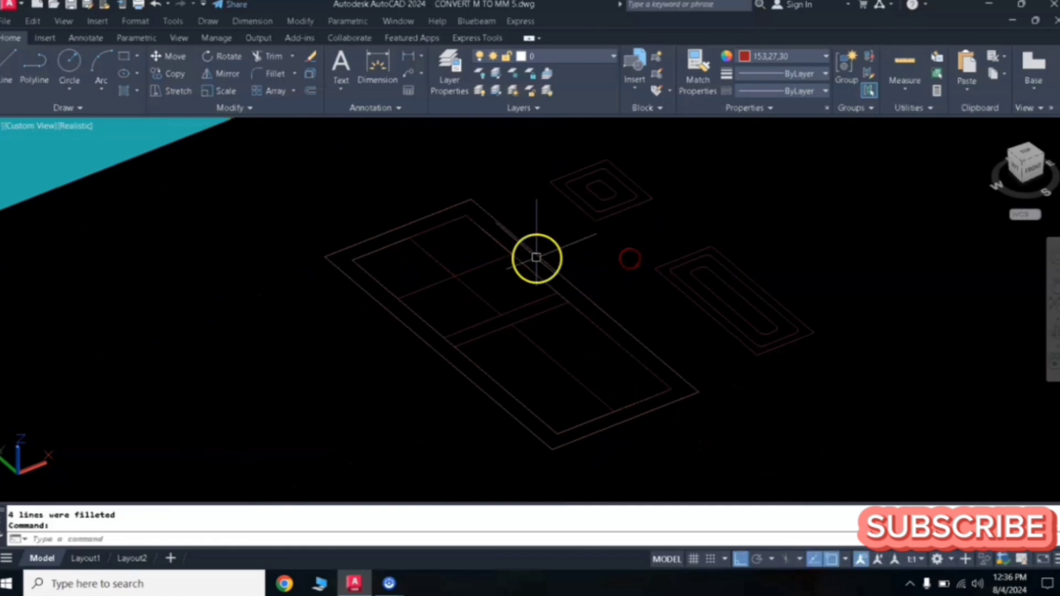
left_click(746, 56)
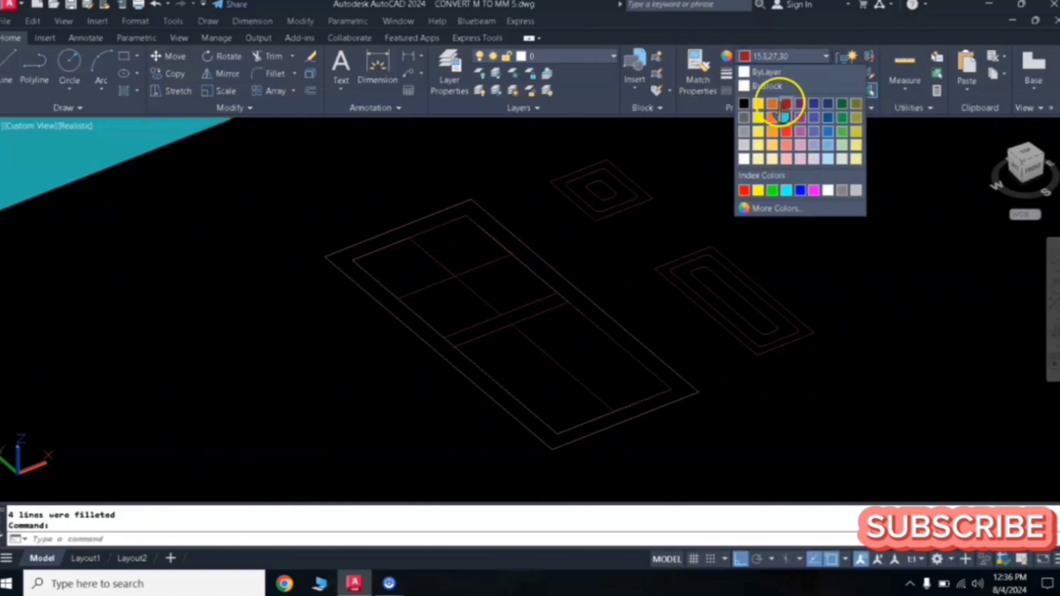
left_click(774, 105)
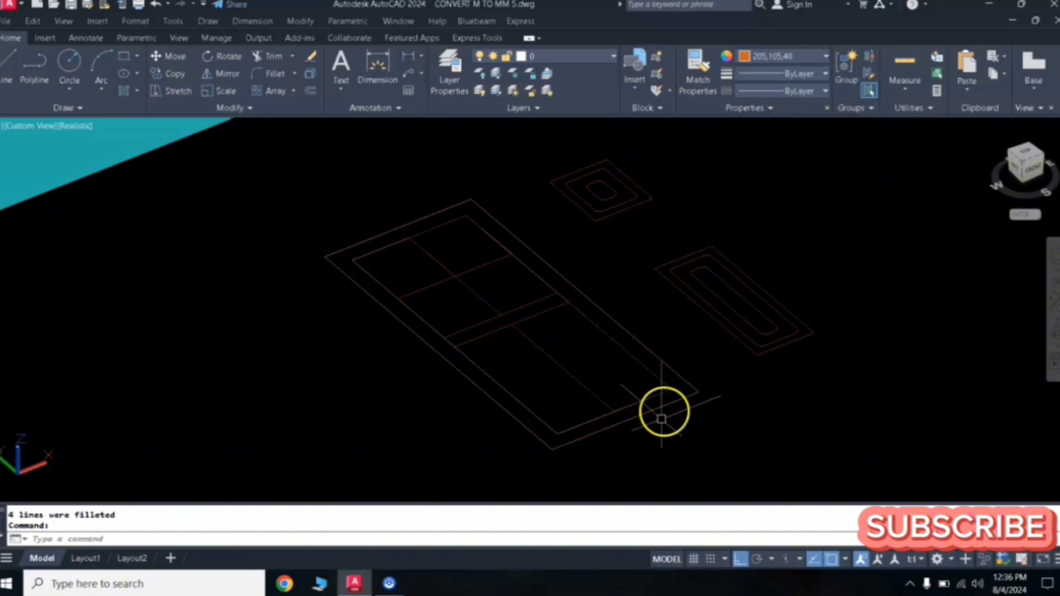
- Press-pull the large window's outer frame ring up 0.05
scroll(543, 272, "up", 2)
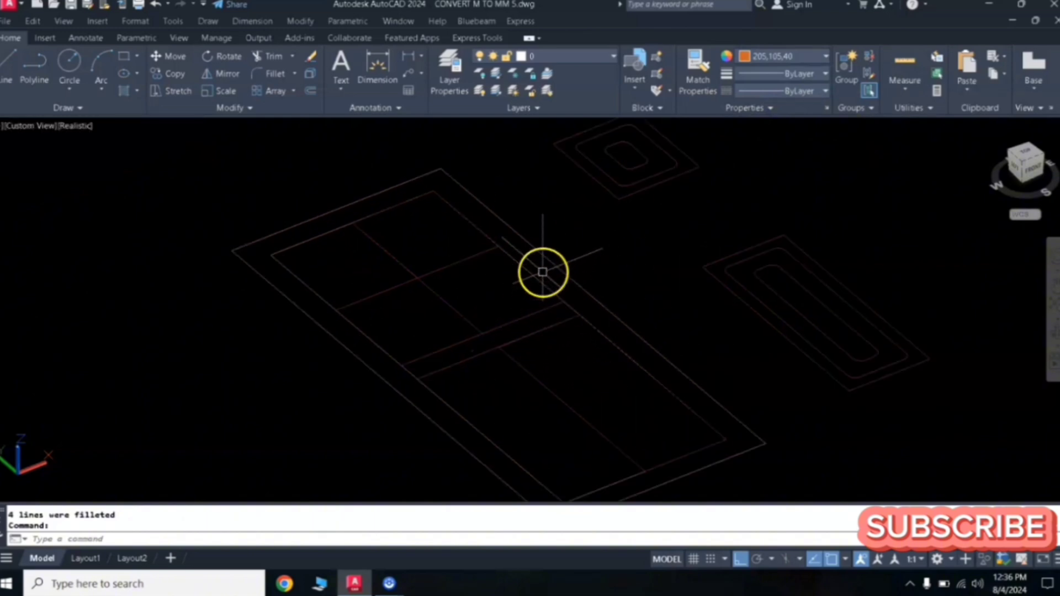
scroll(572, 264, "down", 2)
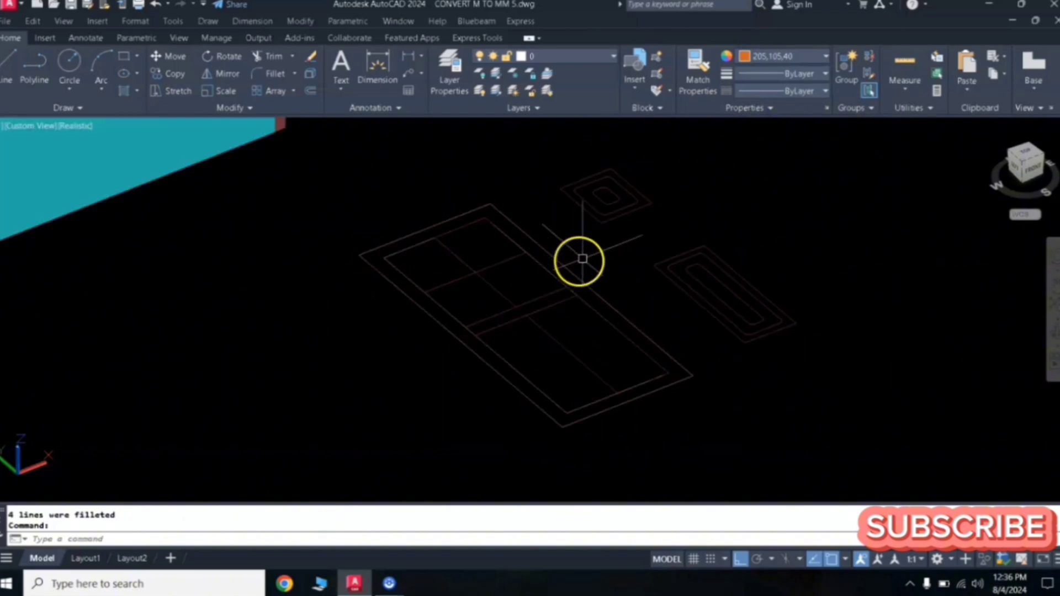
mouse_move(591, 256)
middle_mouse_down()
mouse_move(625, 290)
mouse_move(639, 267)
middle_mouse_up()
scroll(617, 293, "up", 2)
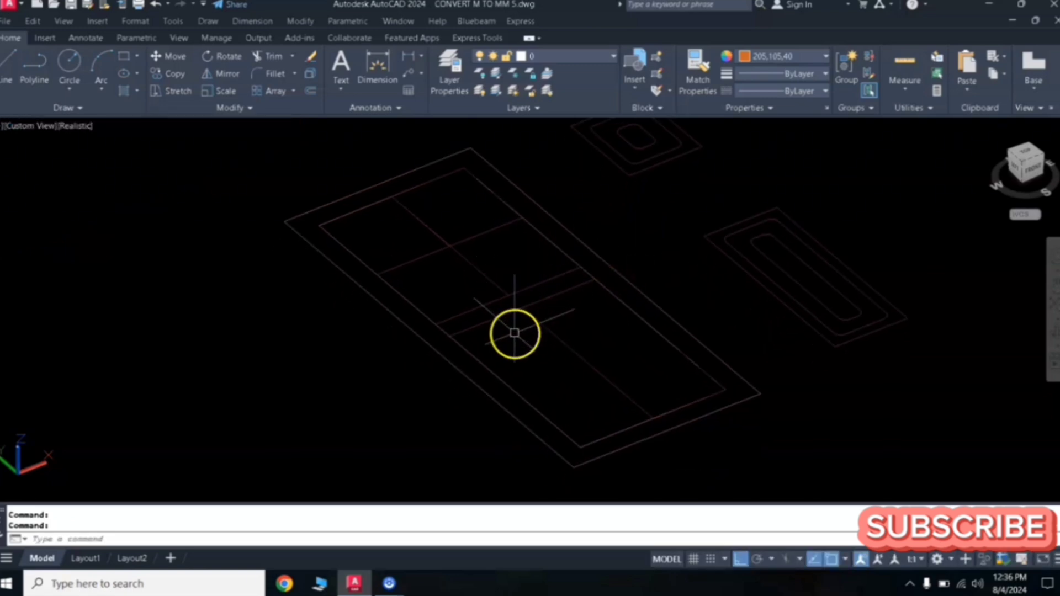
type("PR")
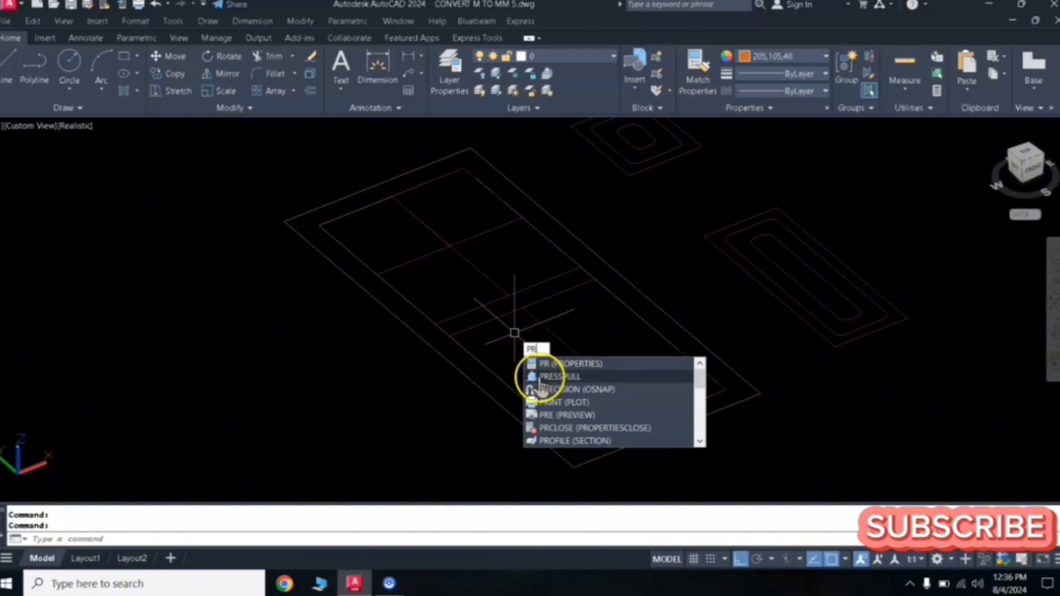
left_click(564, 378)
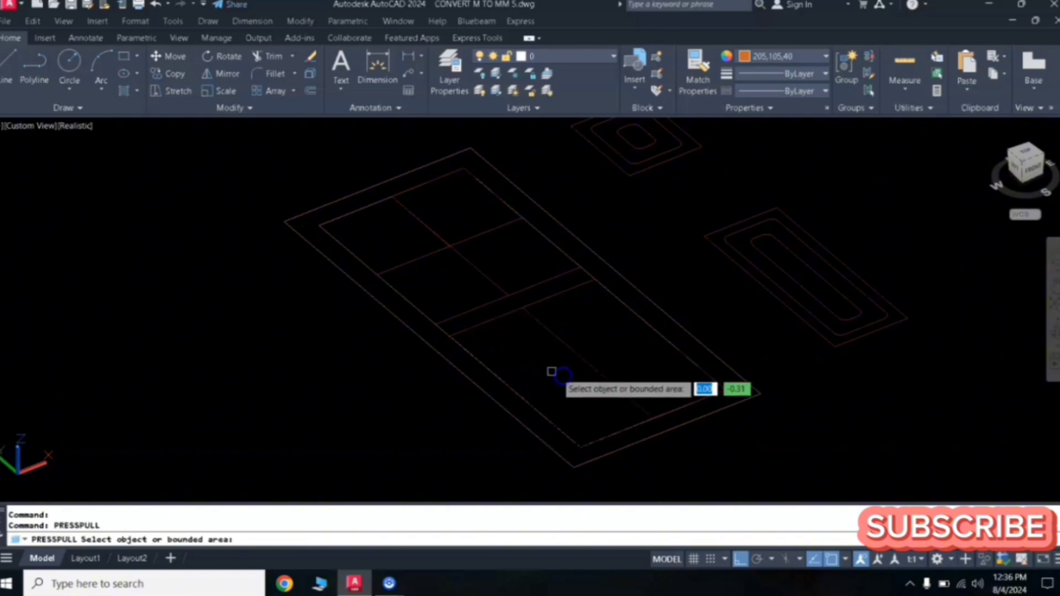
left_click(391, 306)
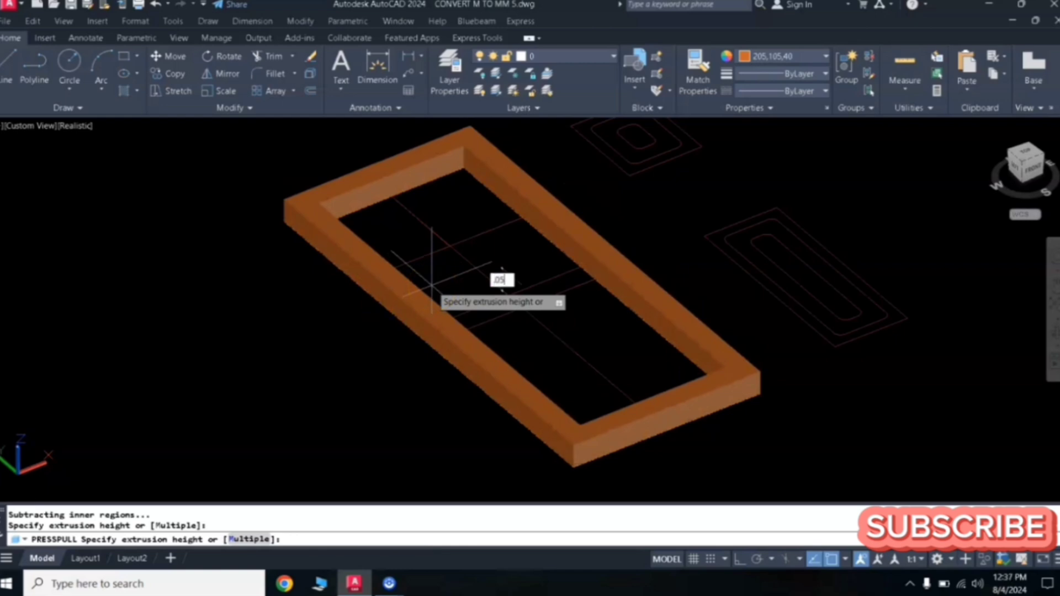
key("Return")
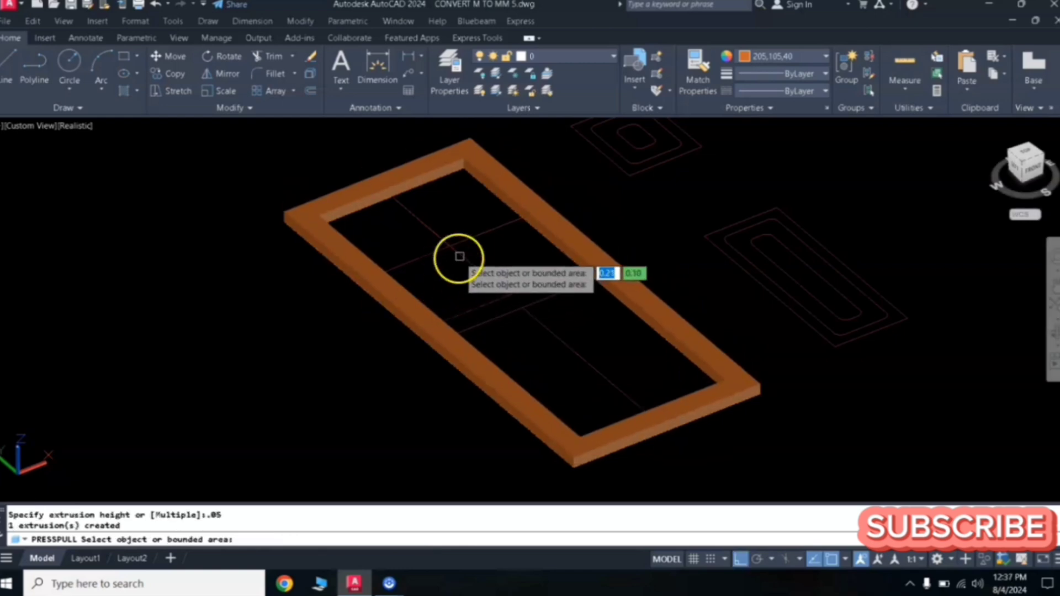
- Press-pull the large window's middle horizontal mullion up 0.05 and exit the command
left_click(500, 309)
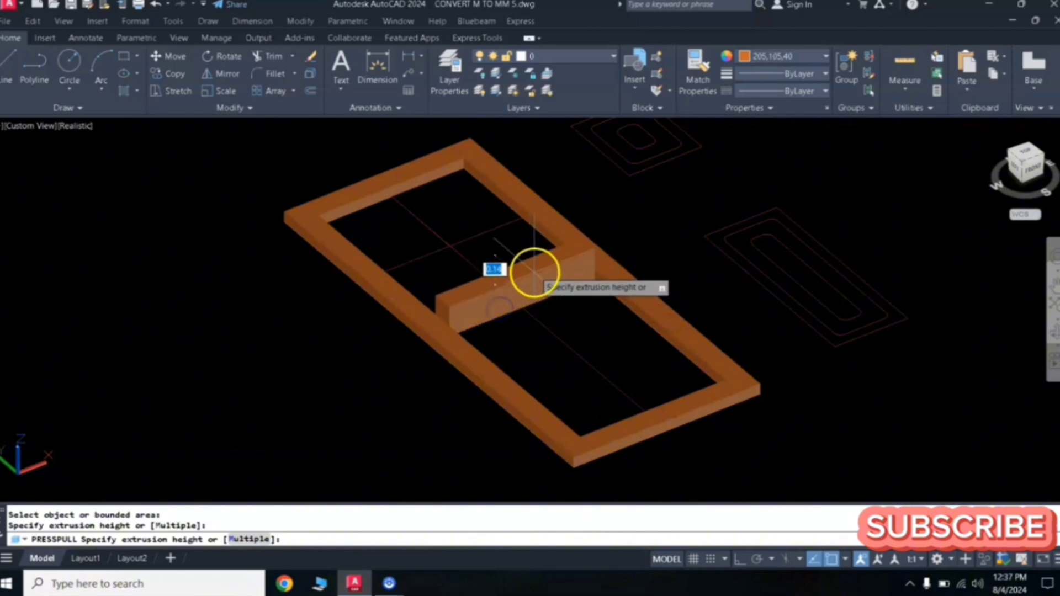
type(".0")
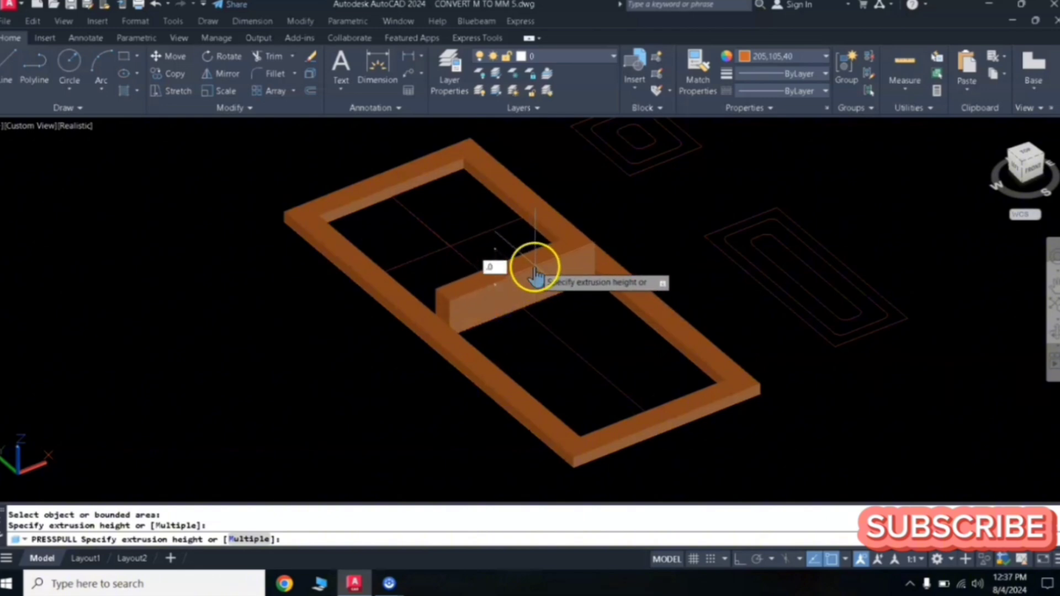
type("5")
key("Return")
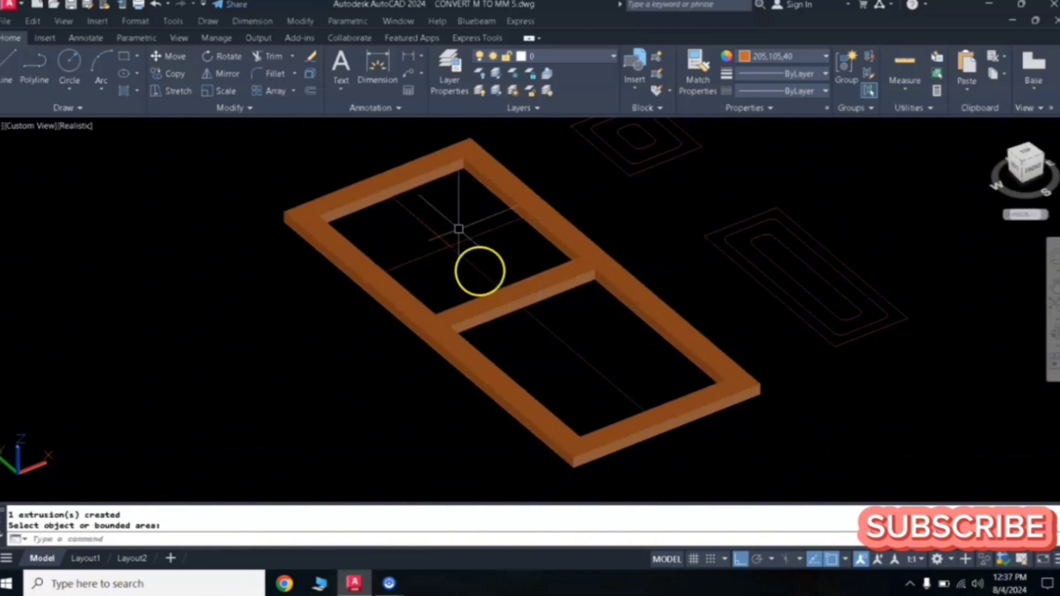
middle_click_drag(679, 180, 600, 278)
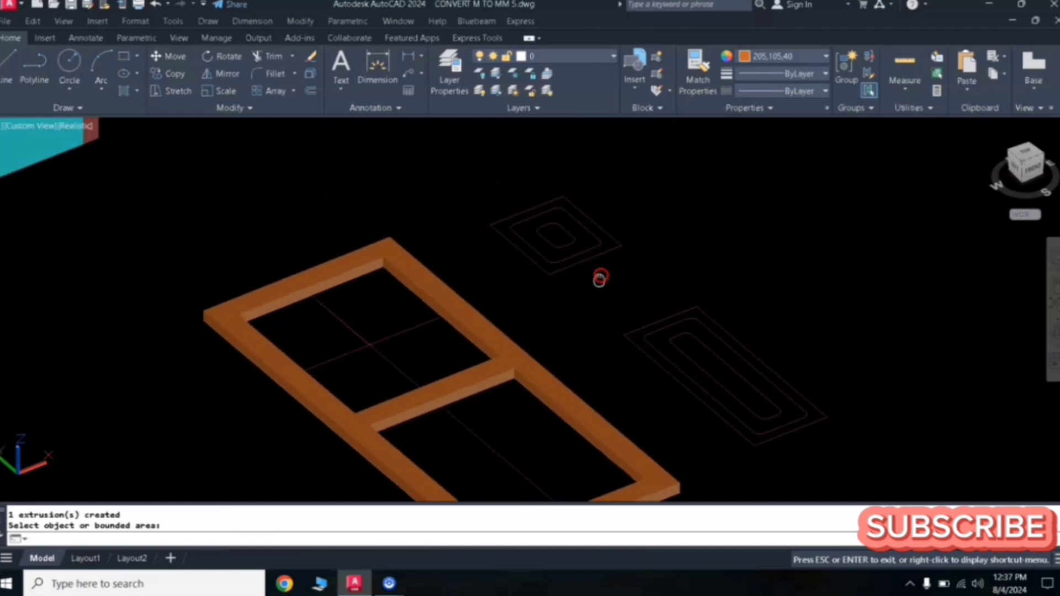
key("Escape")
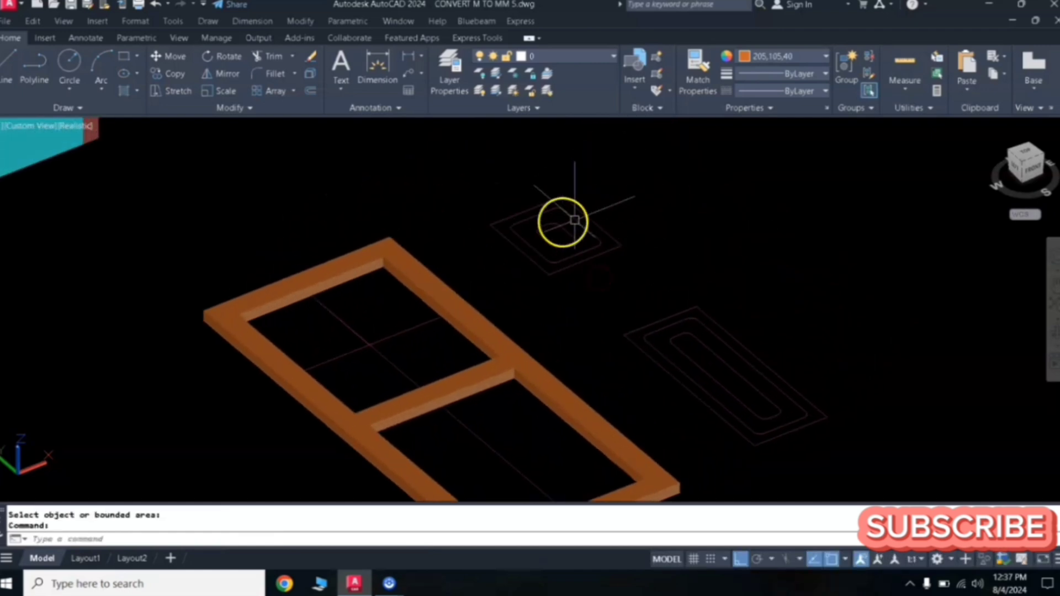
- Set the current colour to 153,27,30 and press-pull the small shape's innermost rounded area up 0.04
left_click(787, 57)
left_click(735, 187)
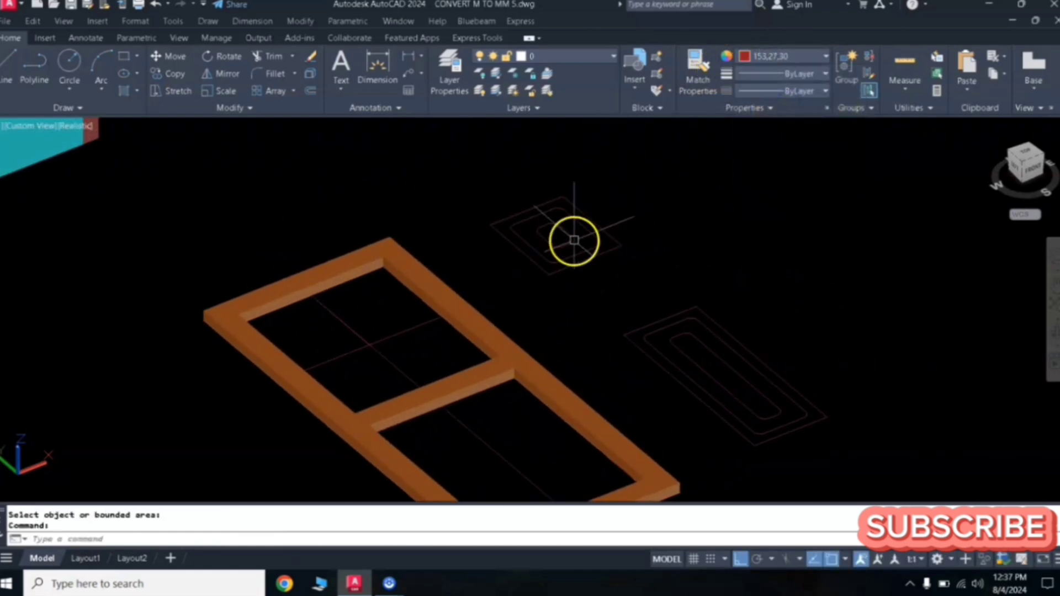
scroll(574, 241, "up", 2)
middle_click_drag(687, 246, 646, 217)
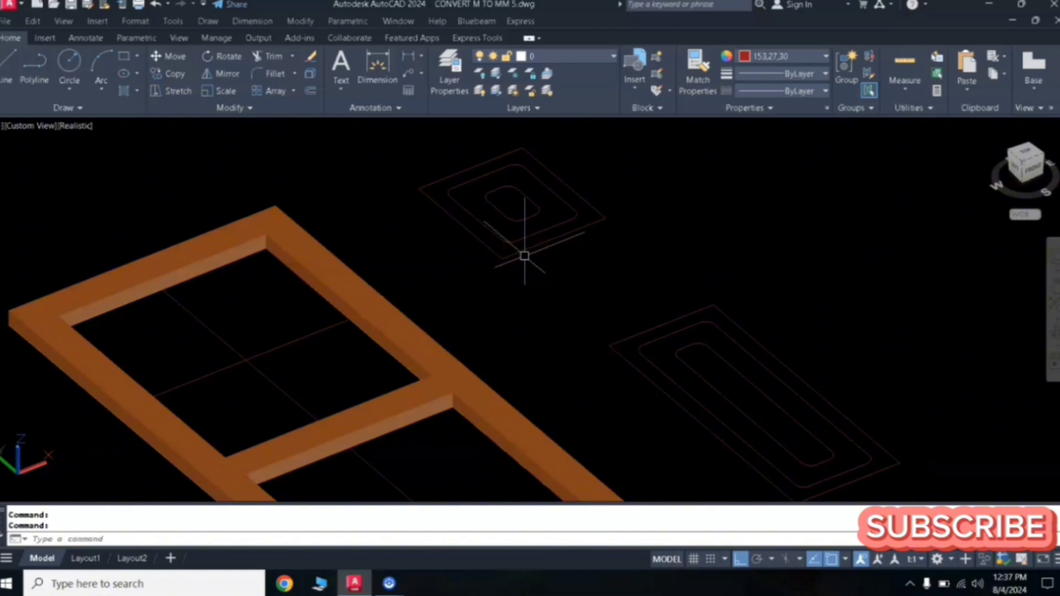
type("PR")
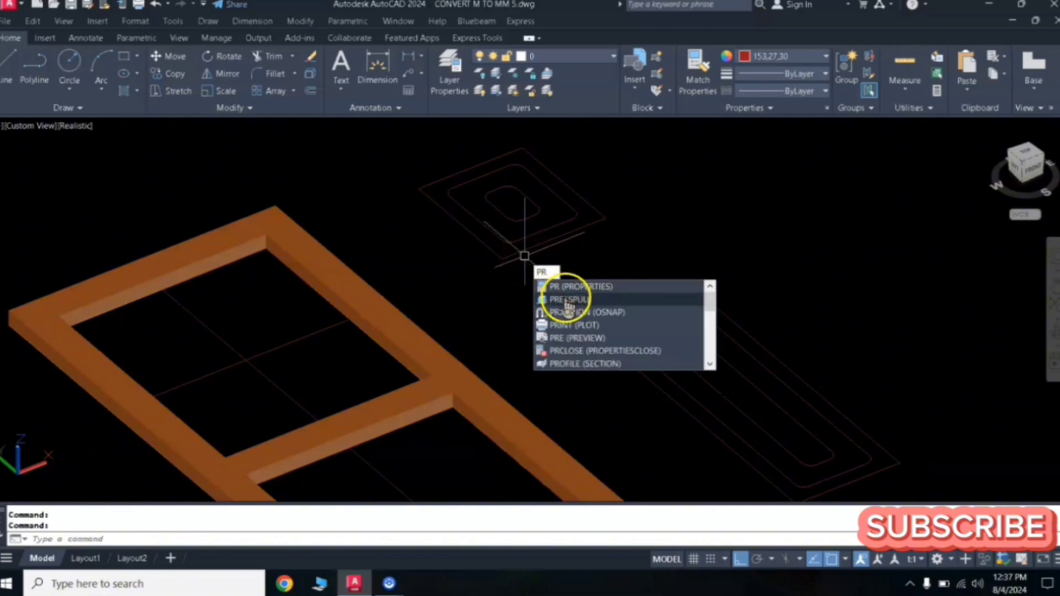
left_click(566, 298)
left_click(512, 207)
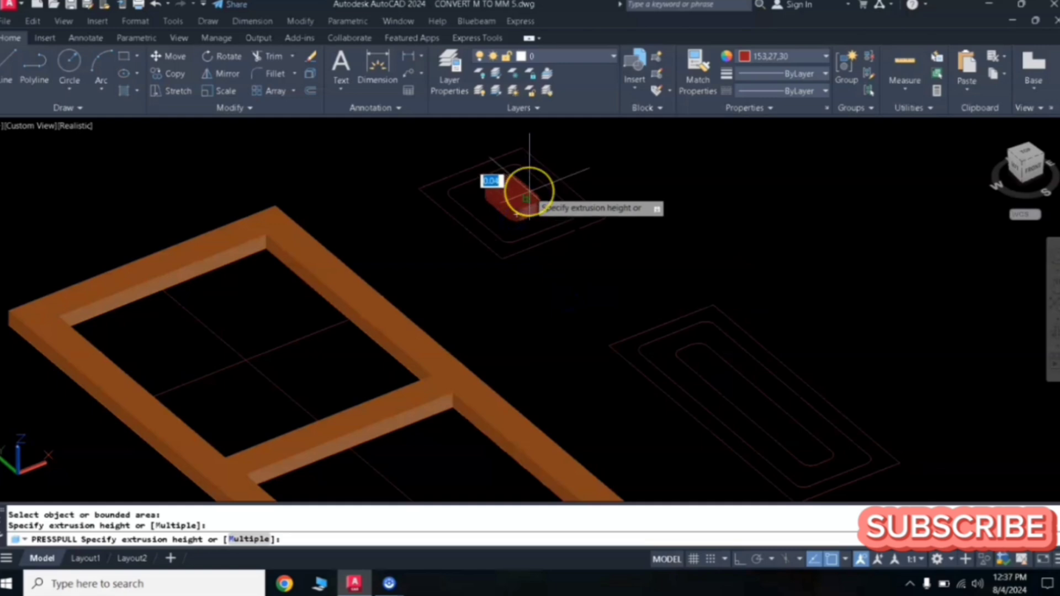
type(".0")
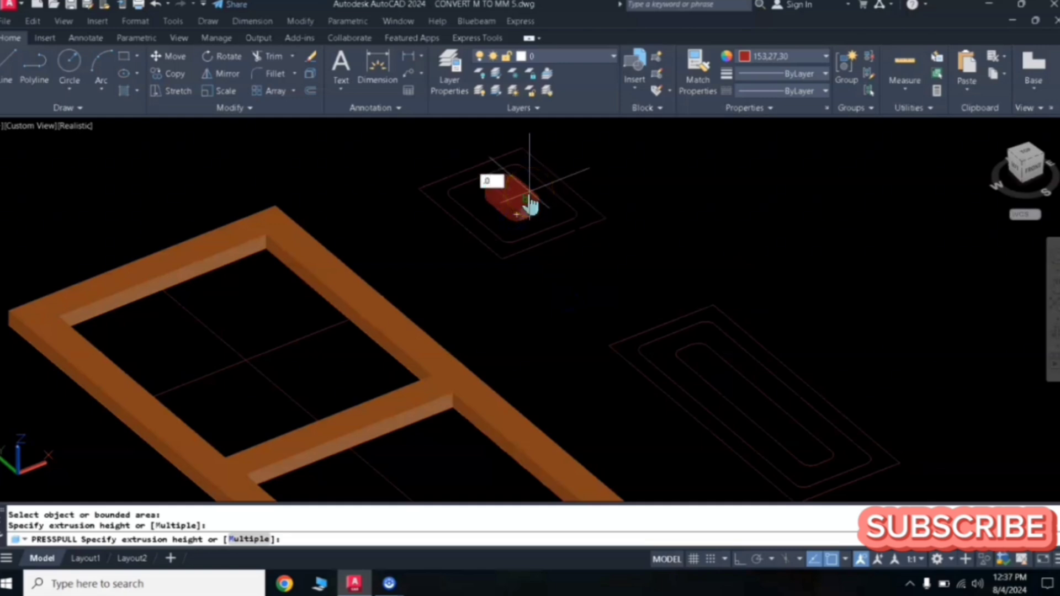
type("4")
key("Return")
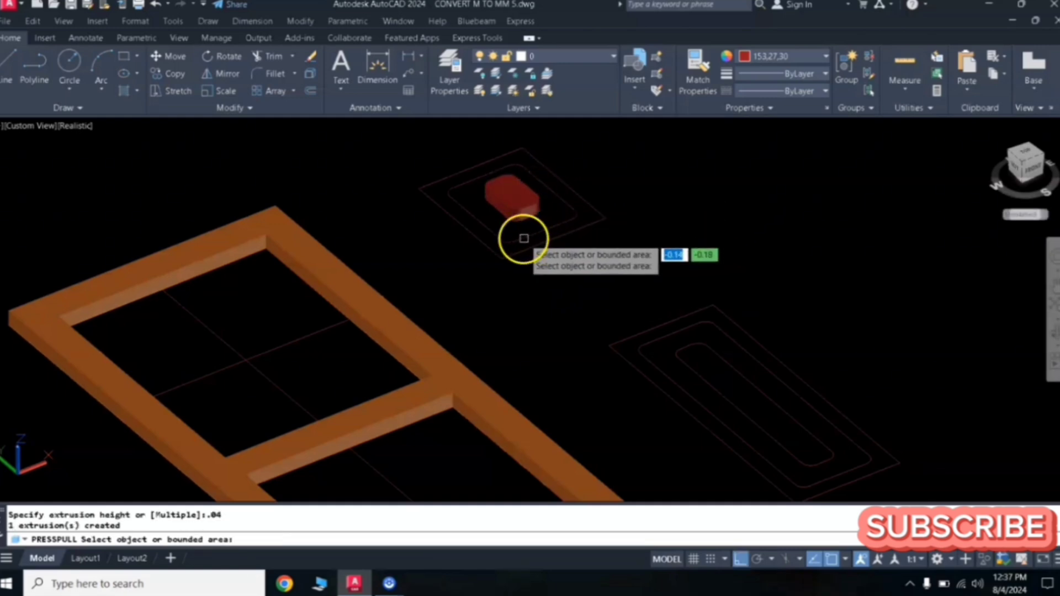
- Press-pull the small shape's middle ring up 0.03 and its outer ring up 0.02
left_click(530, 218)
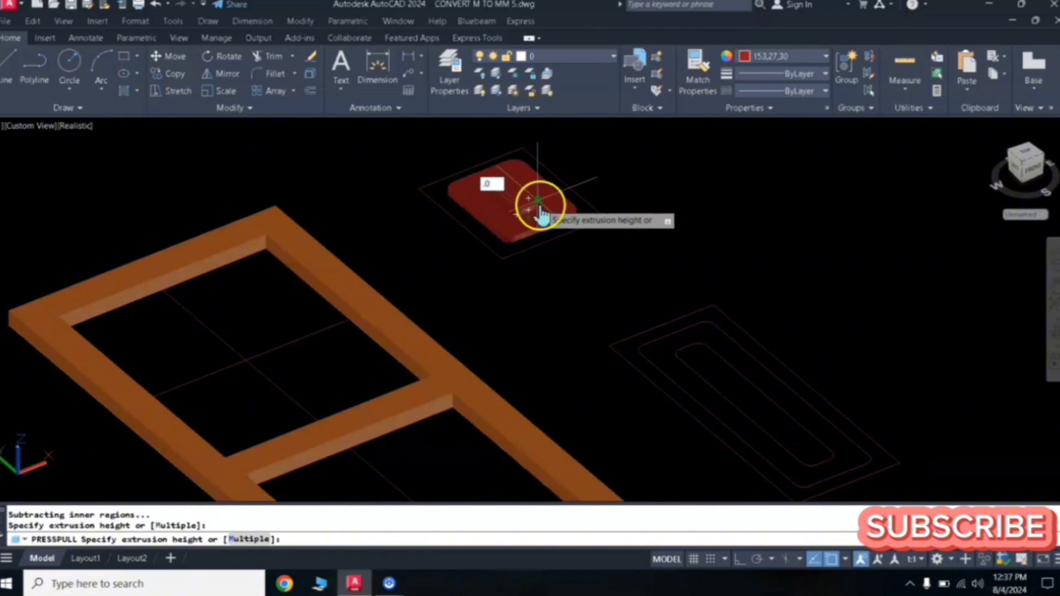
type(".03")
key("Return")
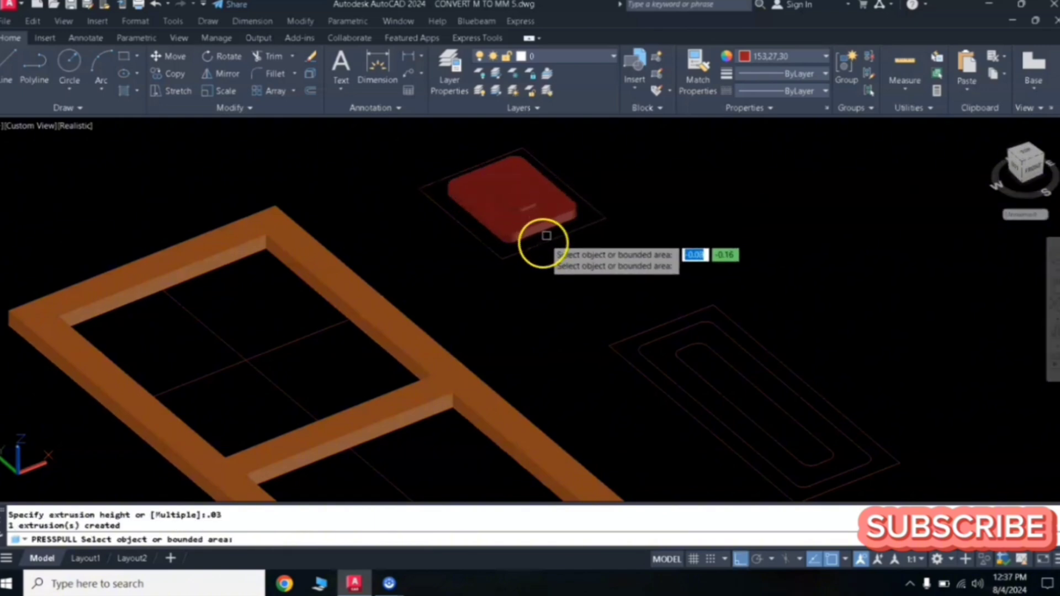
left_click(568, 214)
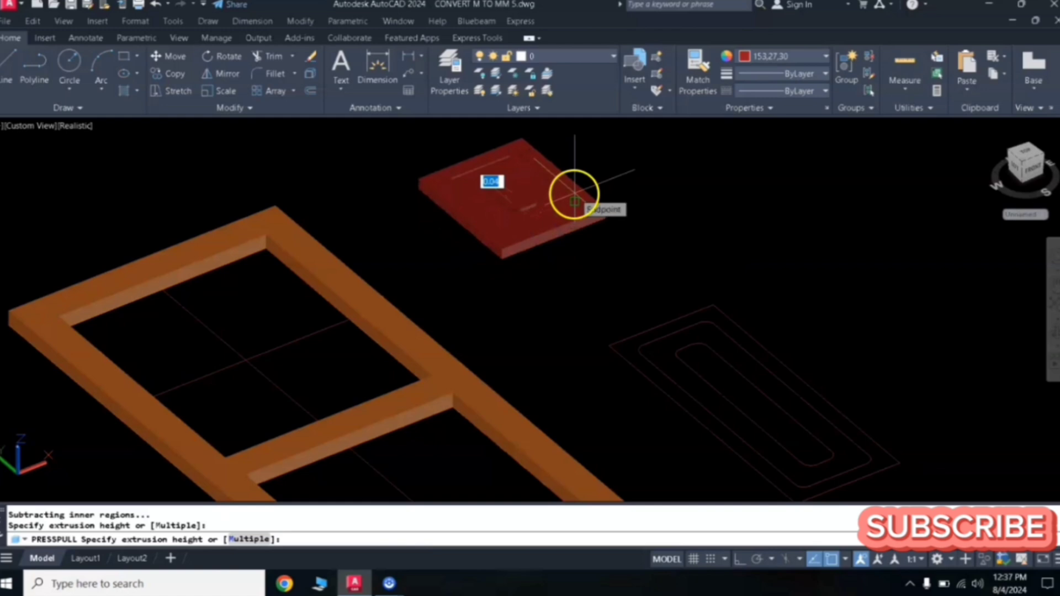
key("BackSpace")
type(".02")
key("Return")
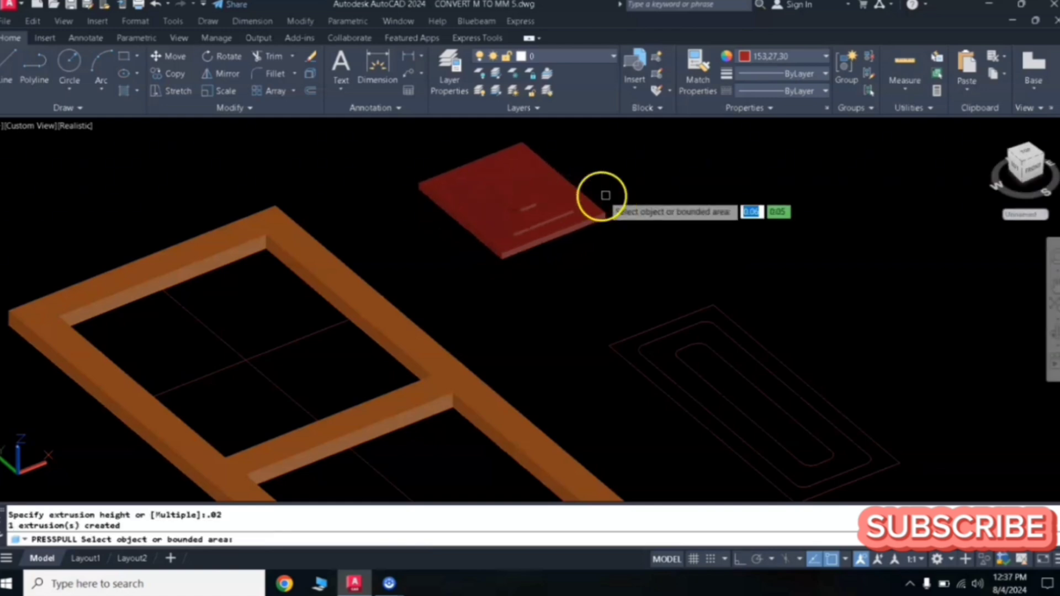
- Press-pull the long shape's innermost area and its middle ring up 0.04 each
left_click(703, 361)
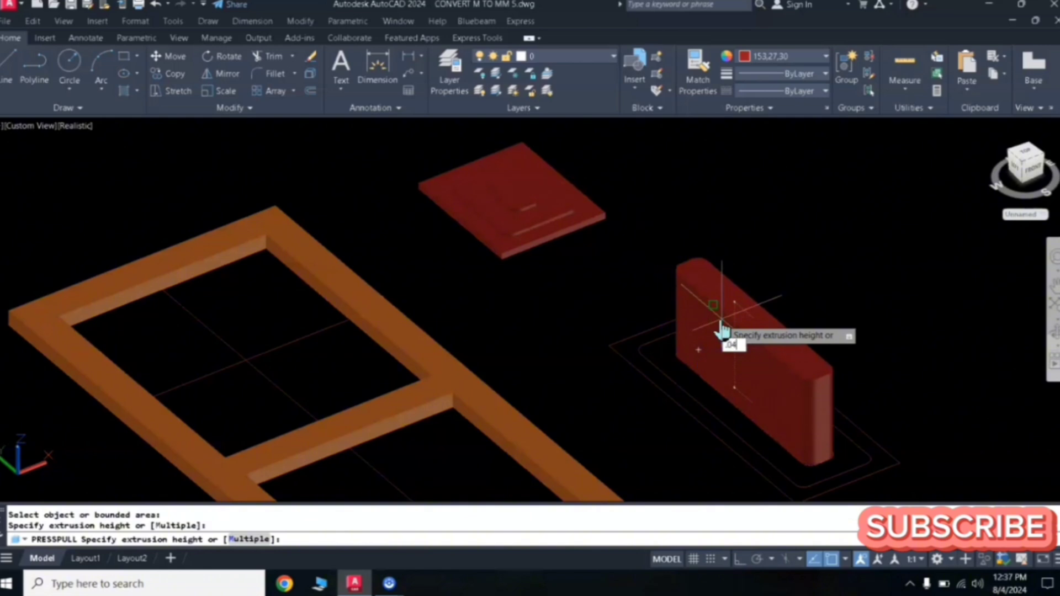
type(".04")
key("Return")
left_click(670, 362)
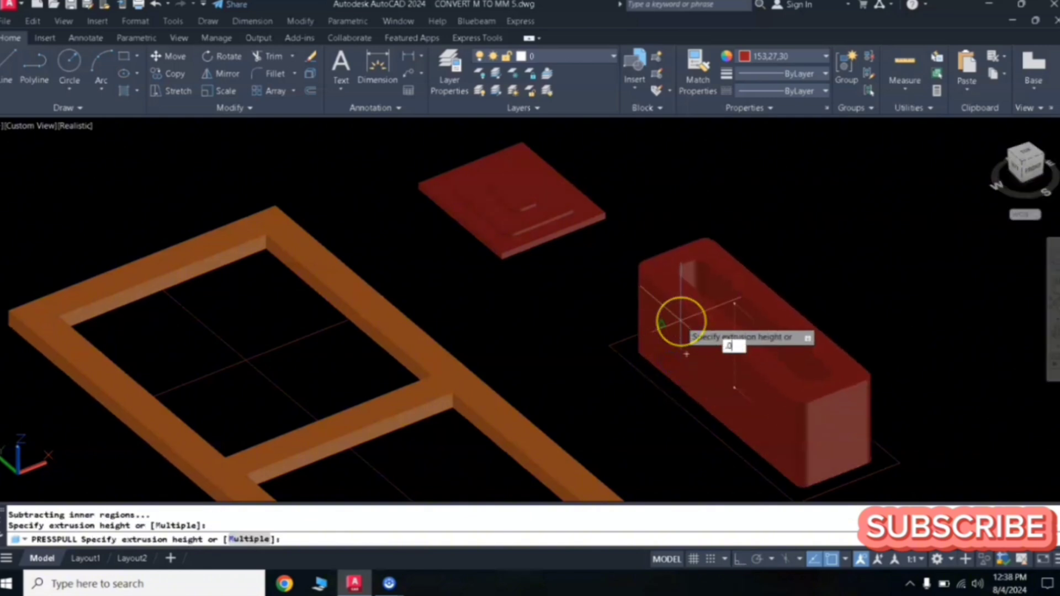
type(".04")
key("Return")
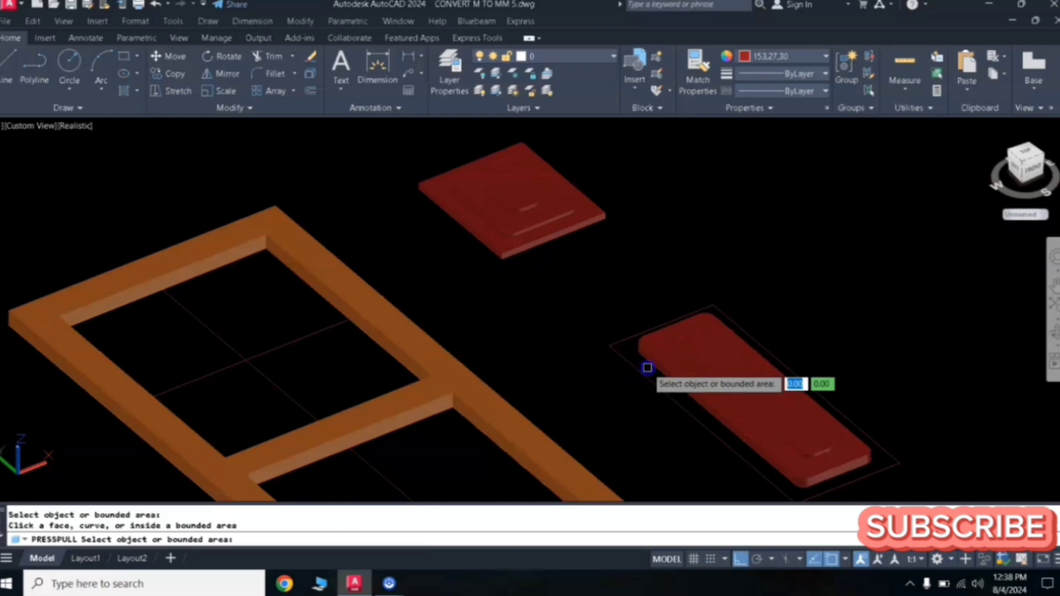
- Press-pull the long shape's outer ring up 0.02
left_click(626, 348)
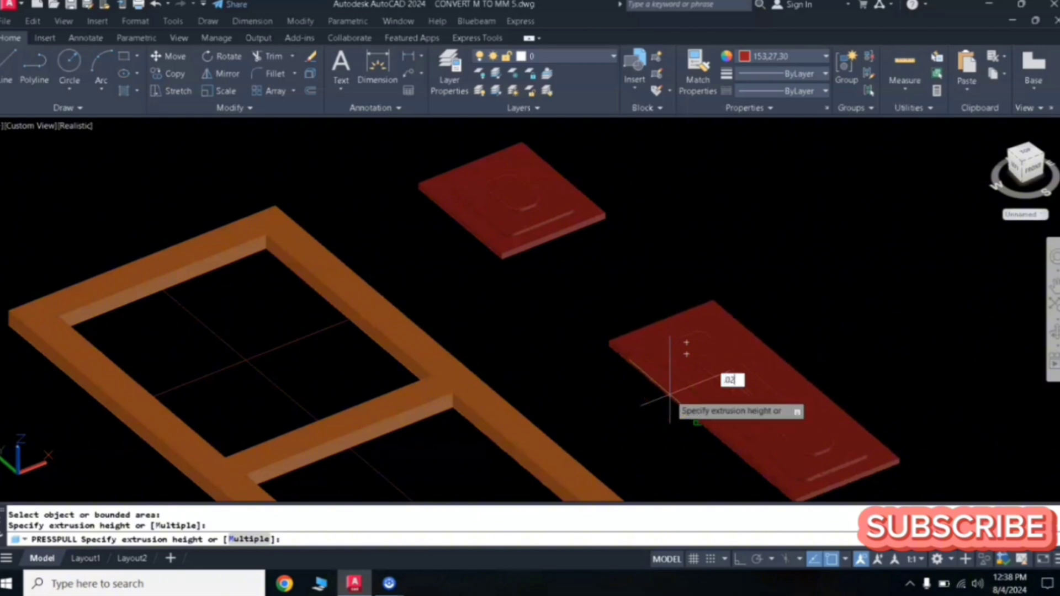
left_click(670, 394)
scroll(743, 279, "down", 3)
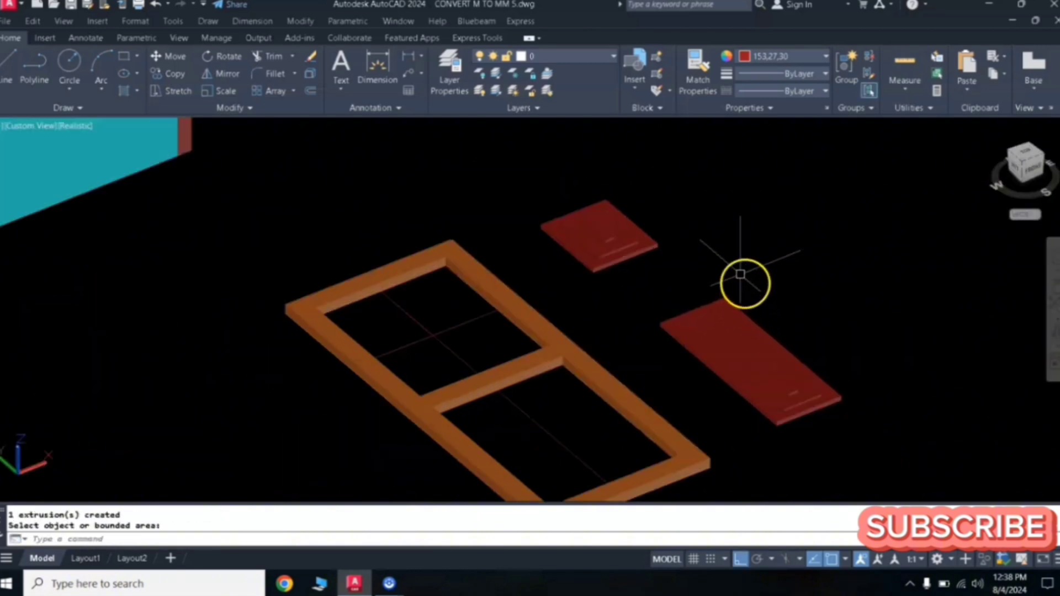
- Select both rounded window solids and change their colour to 242,103,34
left_click(658, 178)
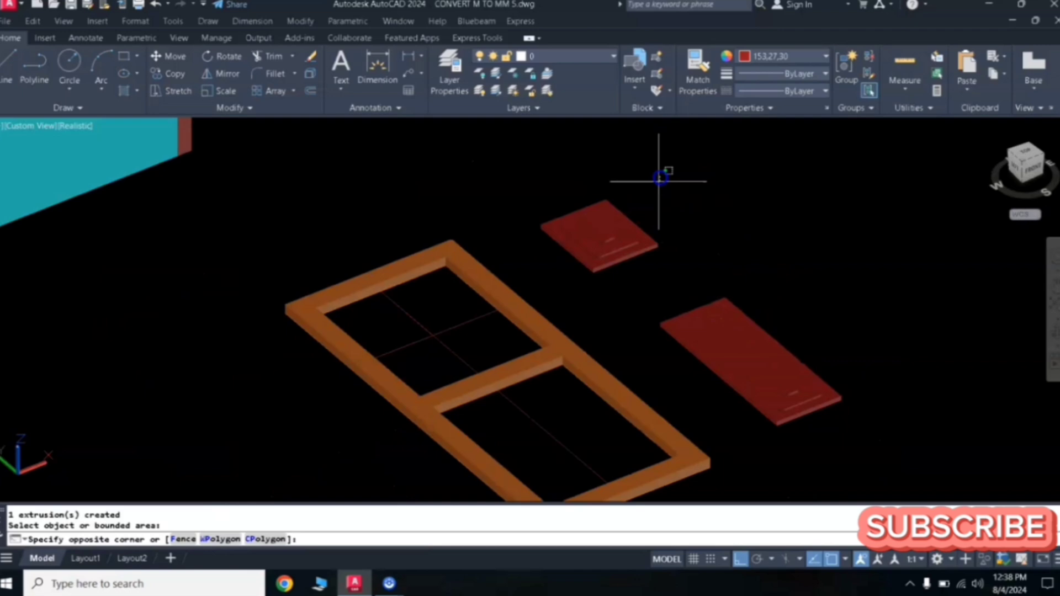
left_click(571, 263)
left_click(831, 310)
left_click(723, 391)
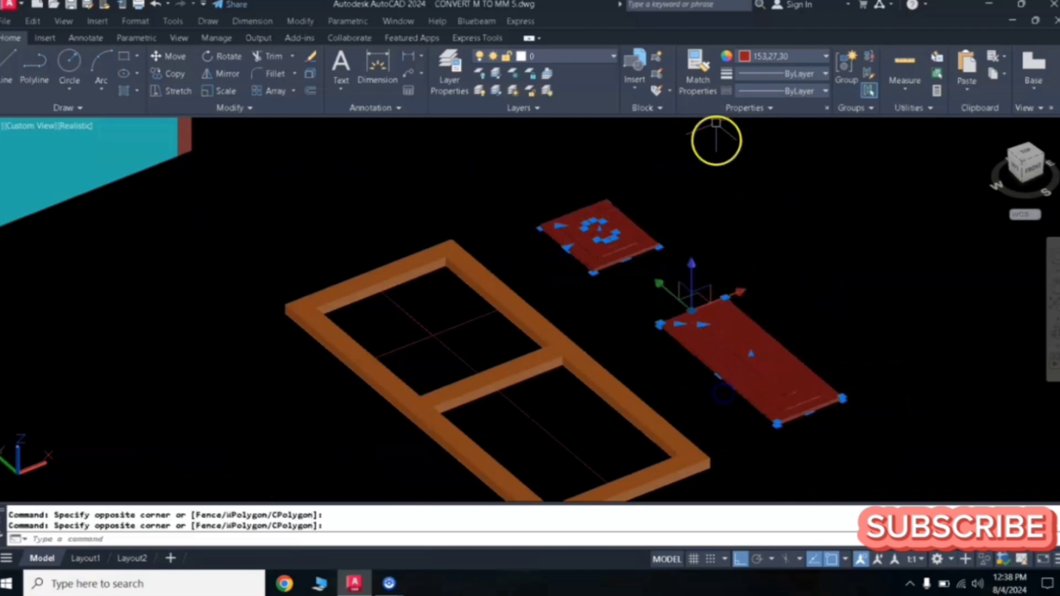
left_click(773, 58)
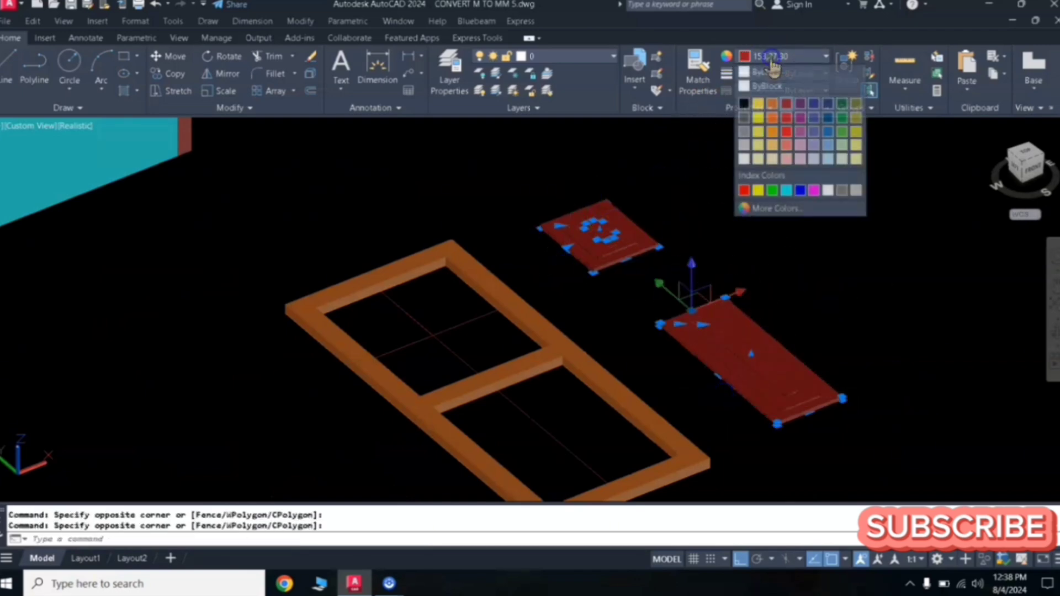
left_click(771, 120)
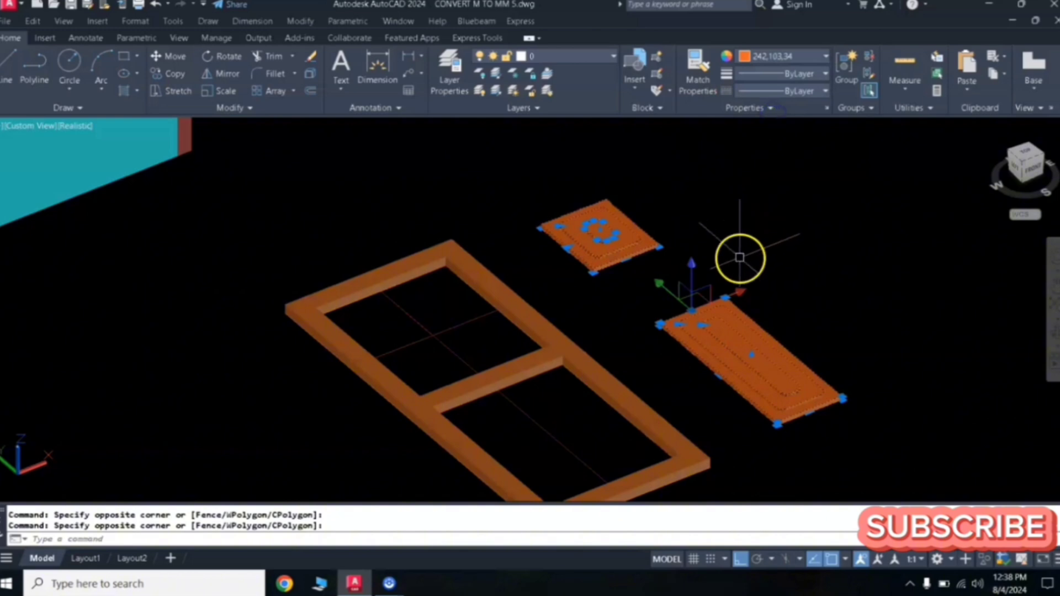
- Move the small raised panel into a corner of the frame's upper opening
key("Escape")
key("Escape")
scroll(623, 196, "down", 2)
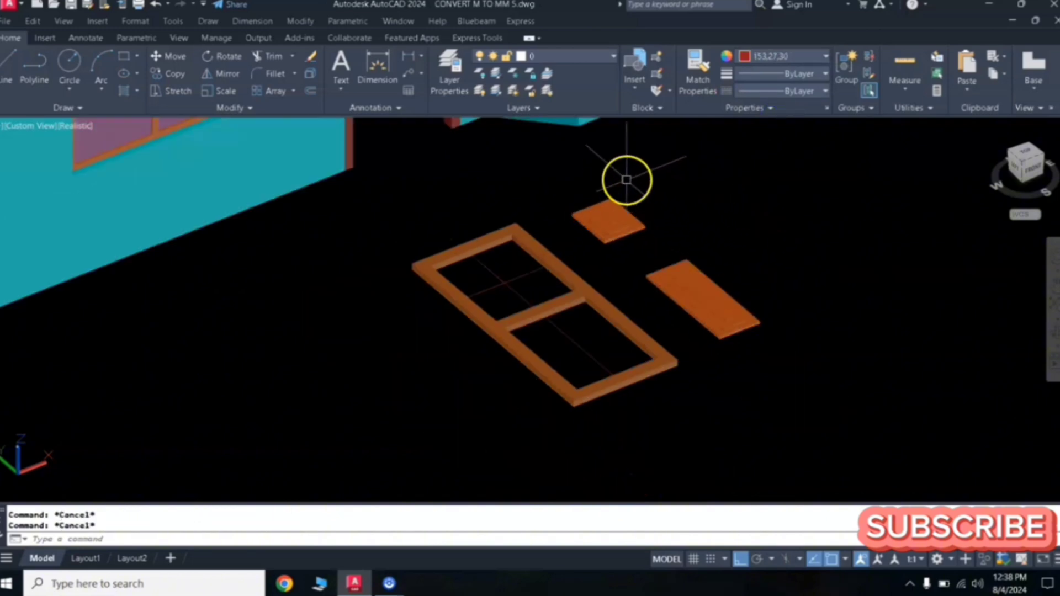
scroll(601, 208, "up", 2)
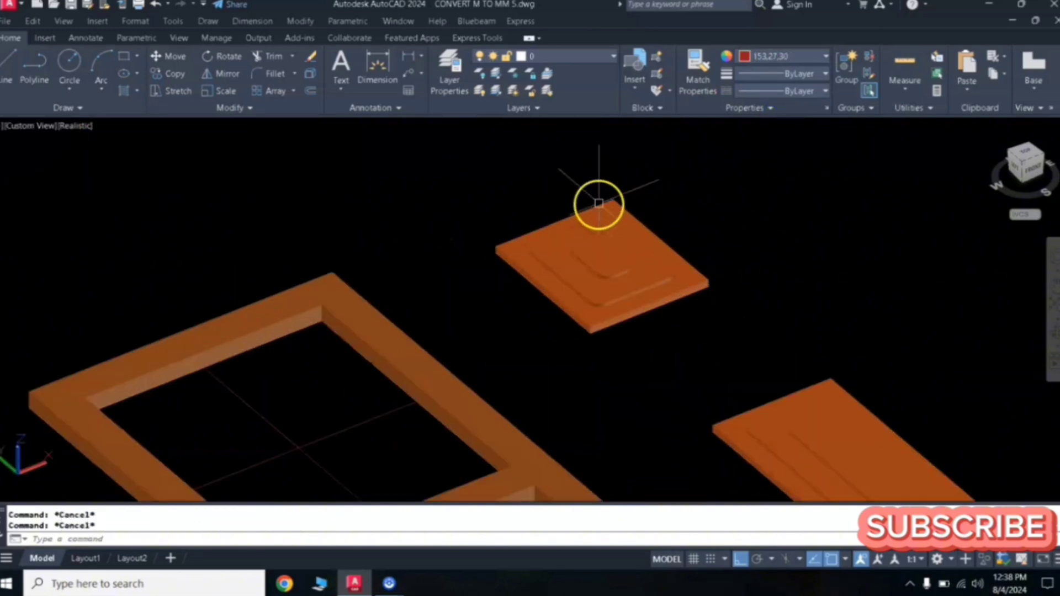
scroll(601, 201, "down", 1)
left_click(641, 180)
left_click(549, 289)
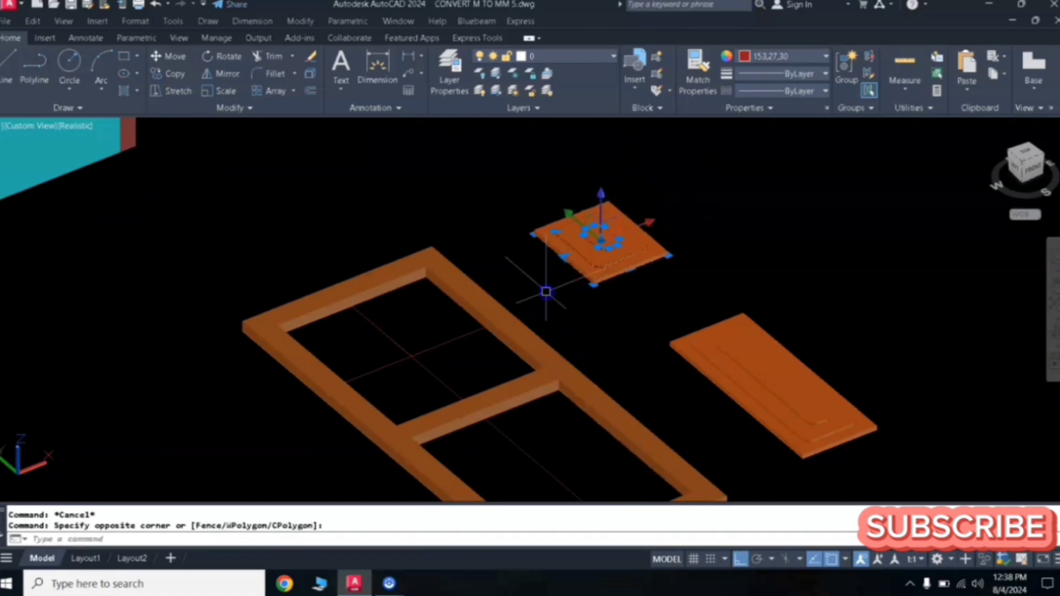
type("m")
key("Return")
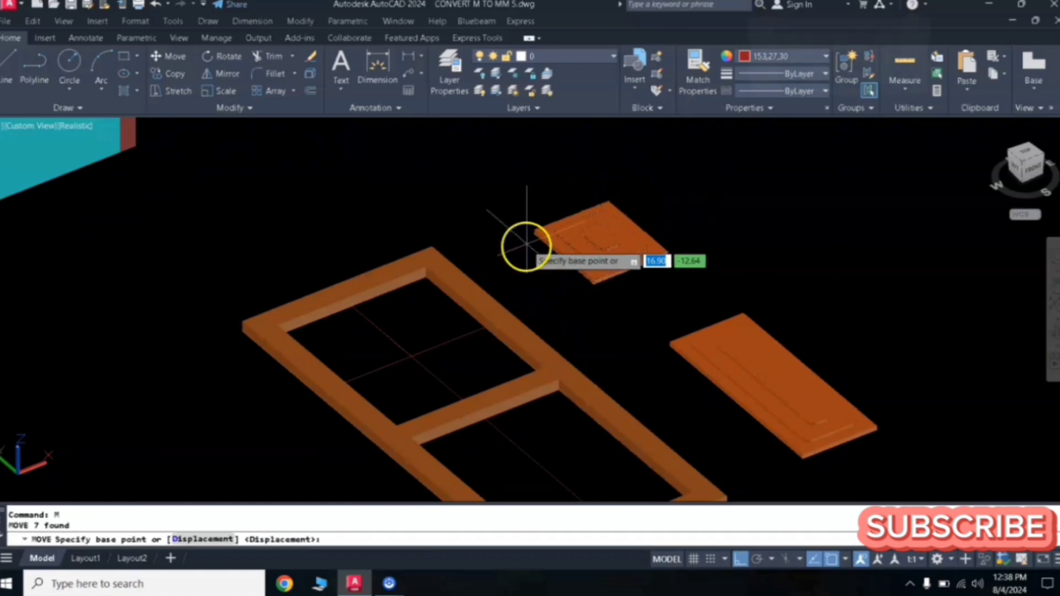
scroll(528, 240, "up", 3)
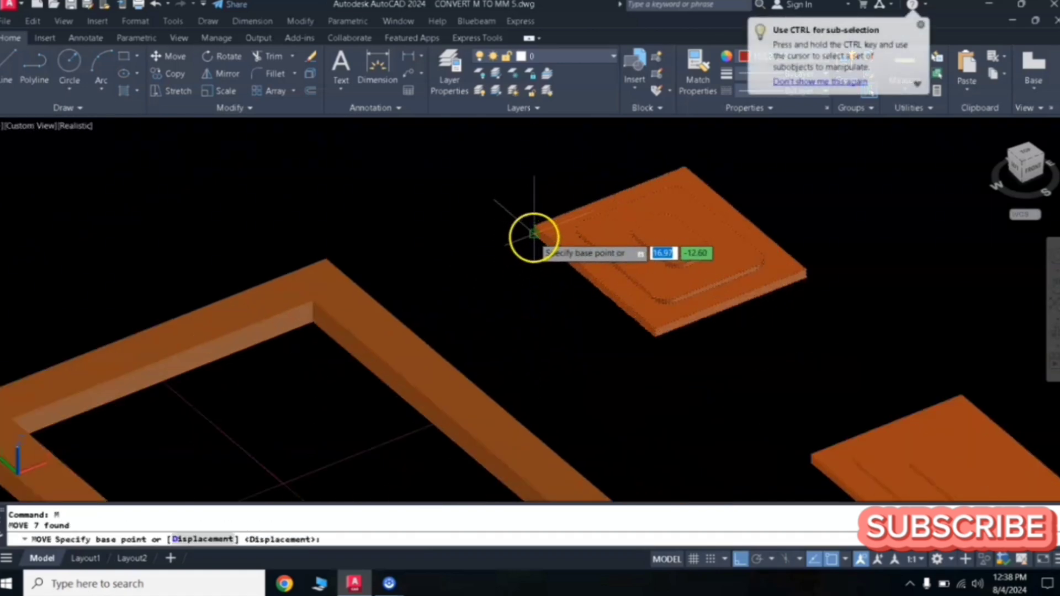
left_click(534, 237)
scroll(550, 233, "down", 3)
left_click(449, 268)
scroll(448, 267, "up", 3)
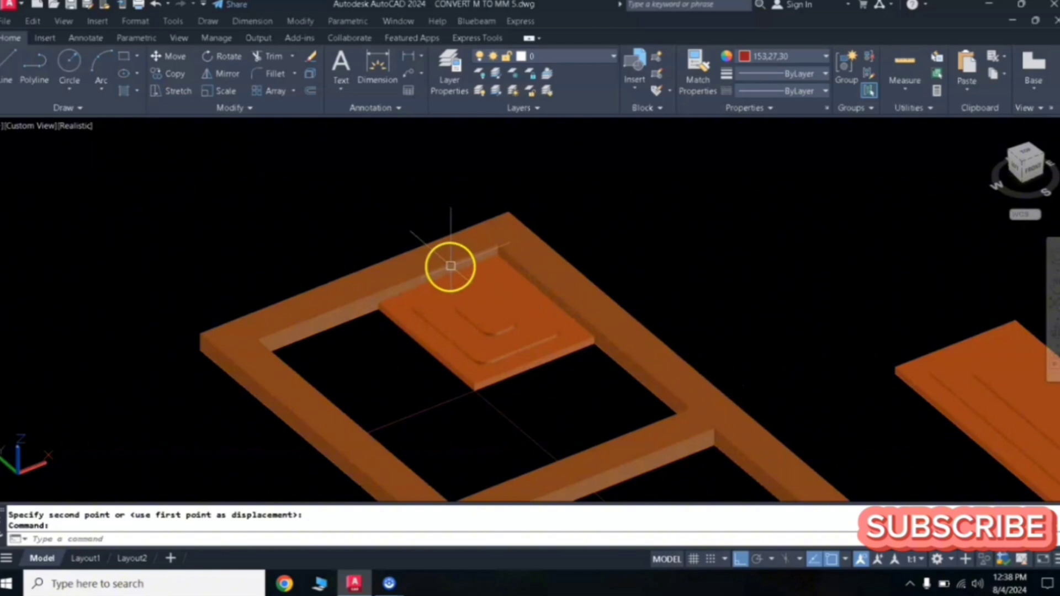
- Mirror the small panel across the upper opening, keeping the original, to fill its other half widthwise
scroll(451, 266, "down", 2)
scroll(489, 249, "up", 2)
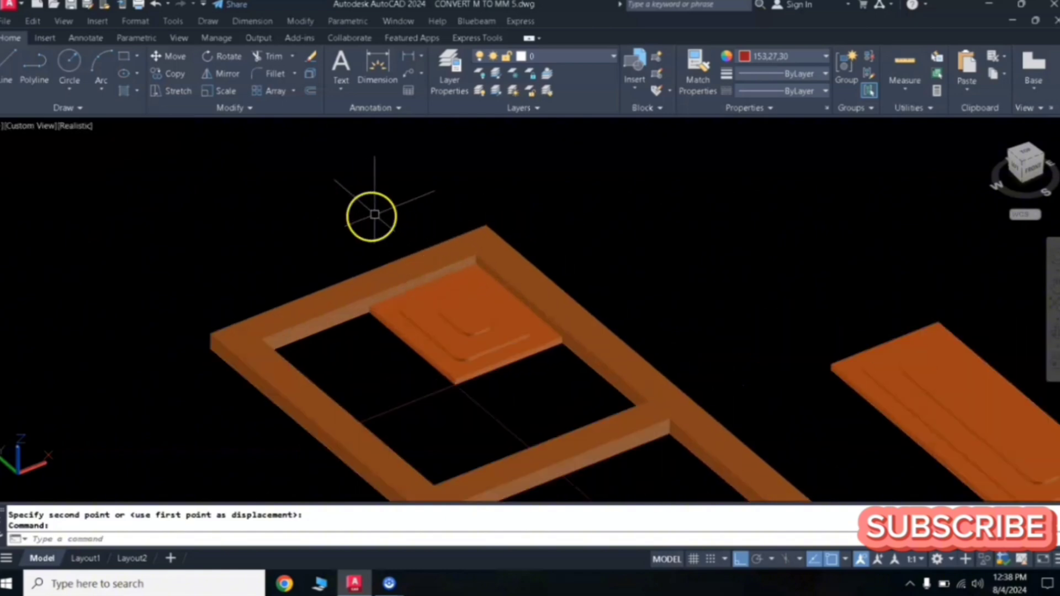
left_click(312, 195)
left_click(597, 412)
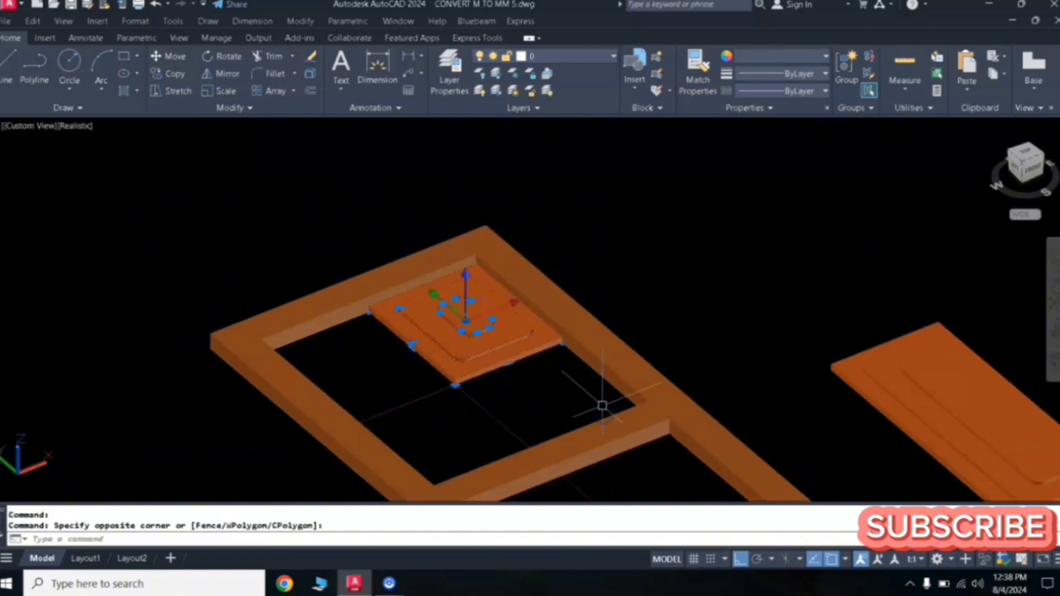
type("mi")
key("Return")
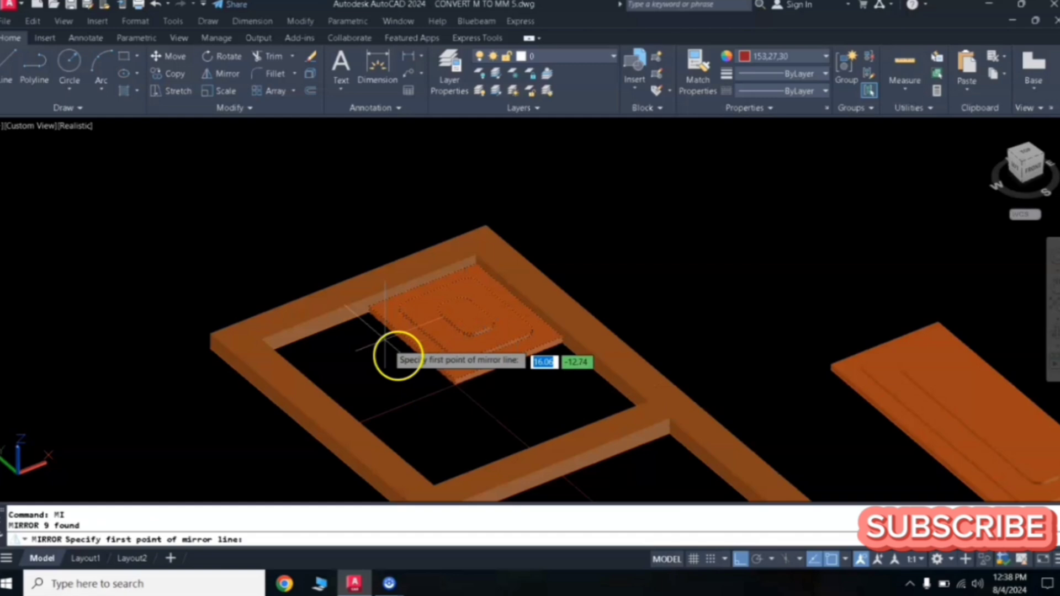
left_click(369, 318)
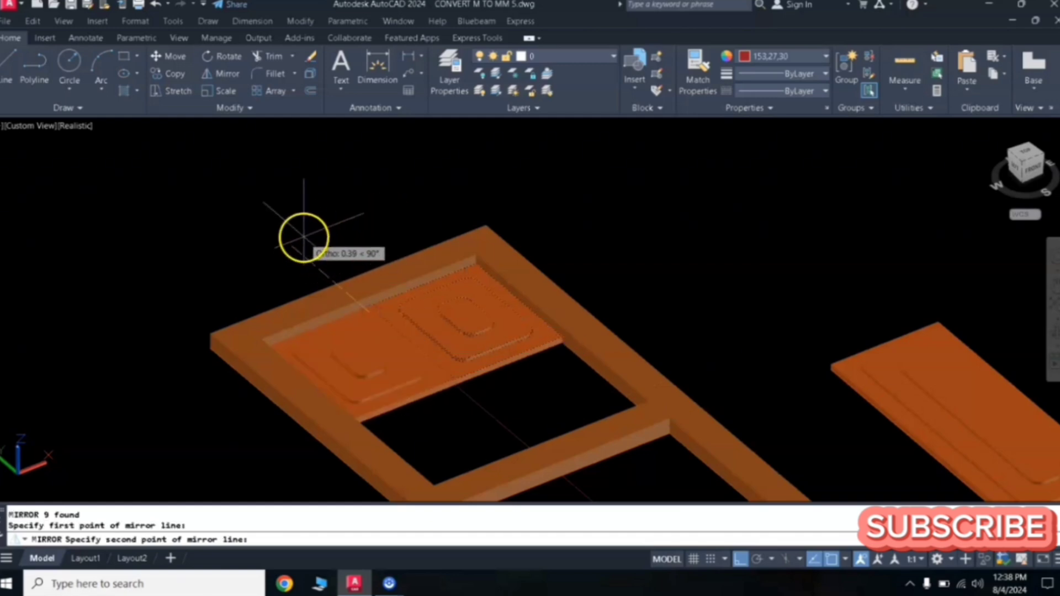
left_click(303, 238)
key("Return")
- Mirror both small panels to fill the remaining half of the upper opening, keeping the originals
key("Return")
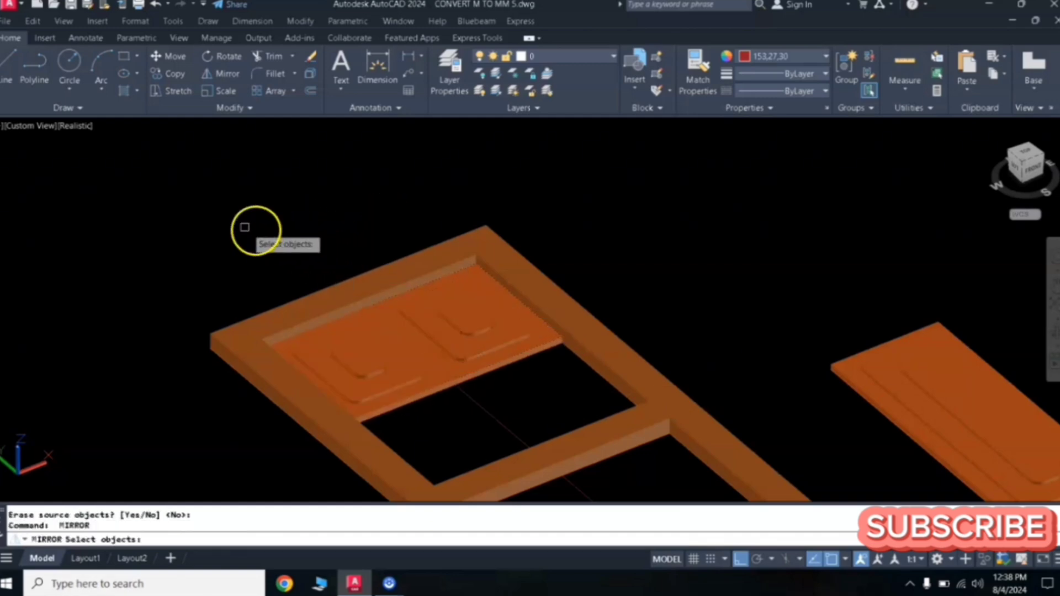
left_click(199, 201)
left_click(648, 452)
key("Return")
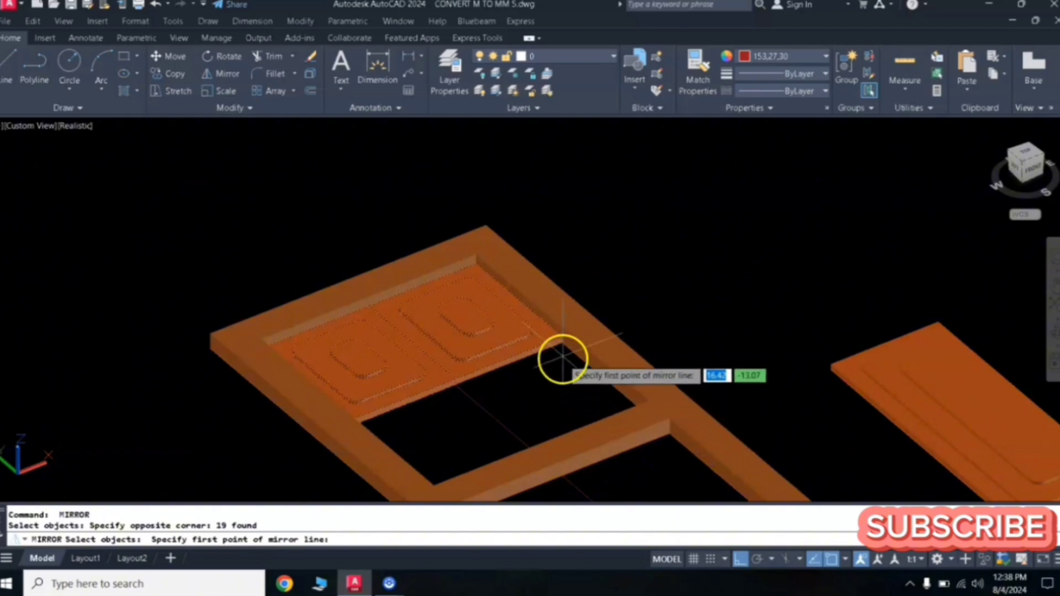
left_click(563, 347)
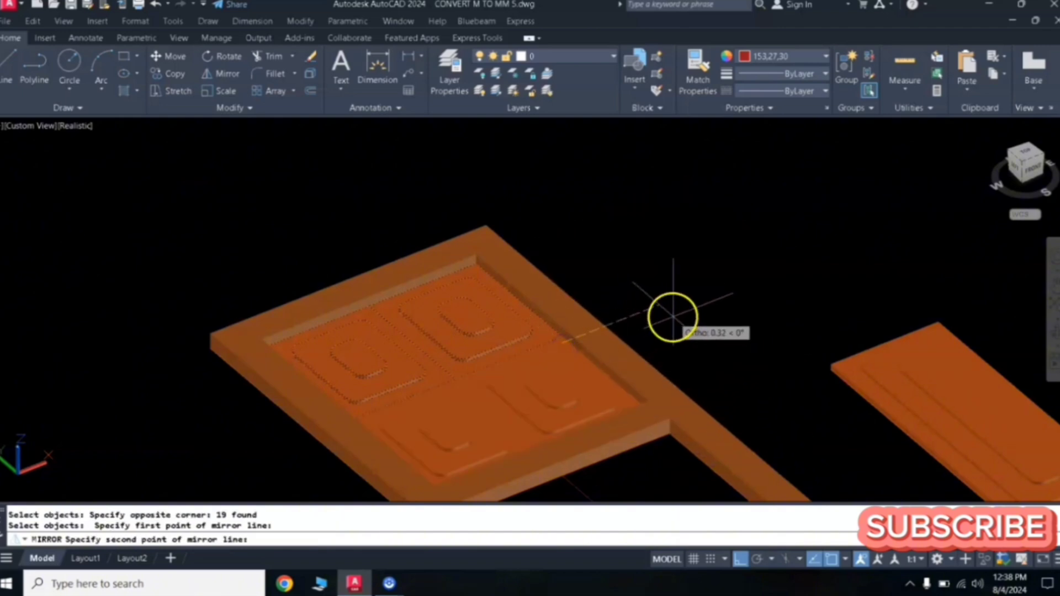
left_click(672, 318)
key("Return")
- Move the long raised panel into a corner of the frame's lower opening
scroll(673, 320, "down", 3)
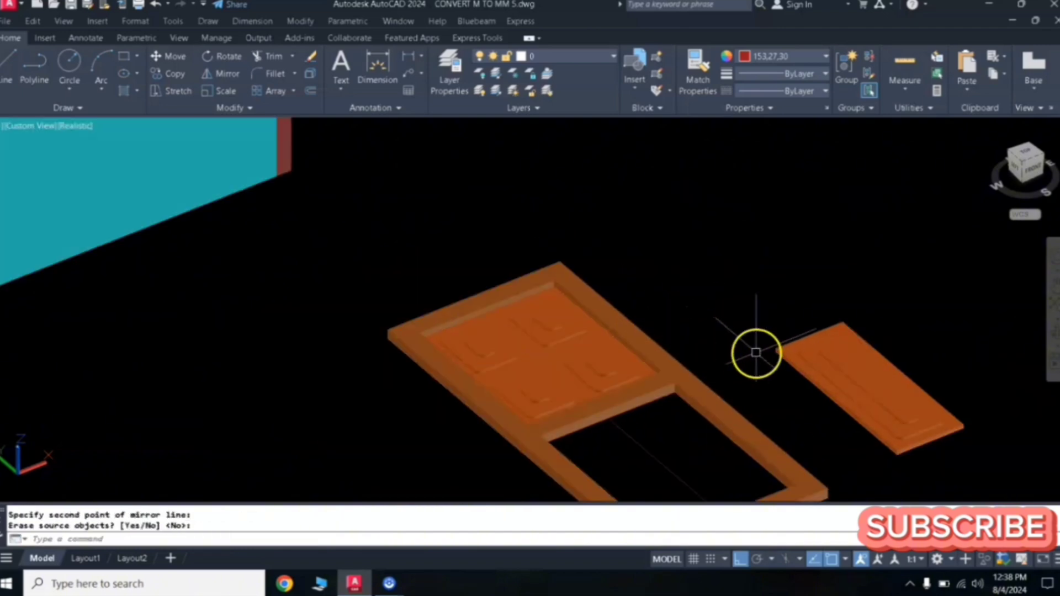
scroll(740, 320, "down", 2)
left_click(733, 226)
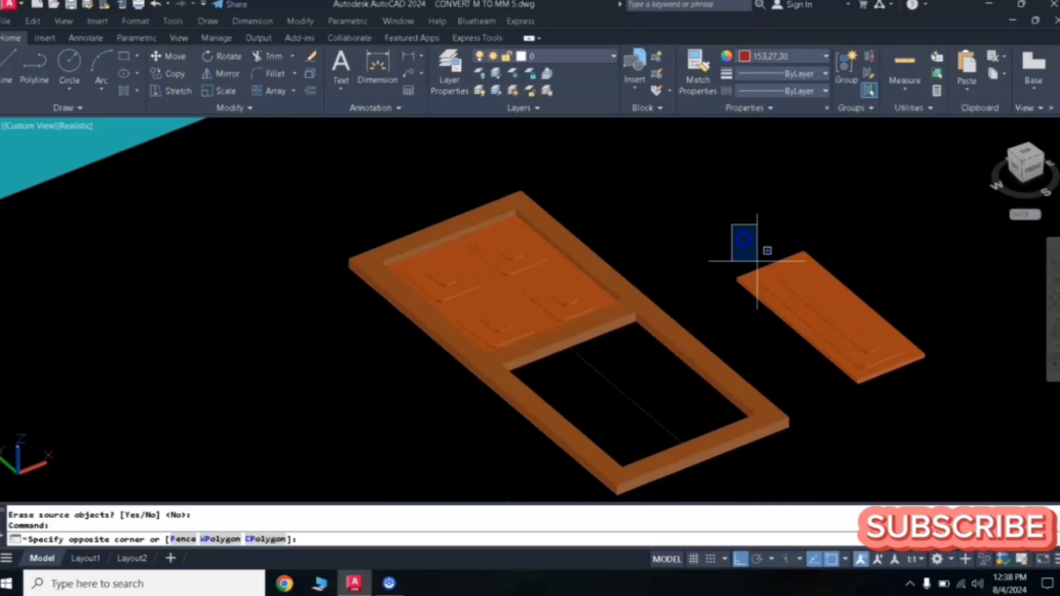
left_click(953, 391)
type("m")
key("Return")
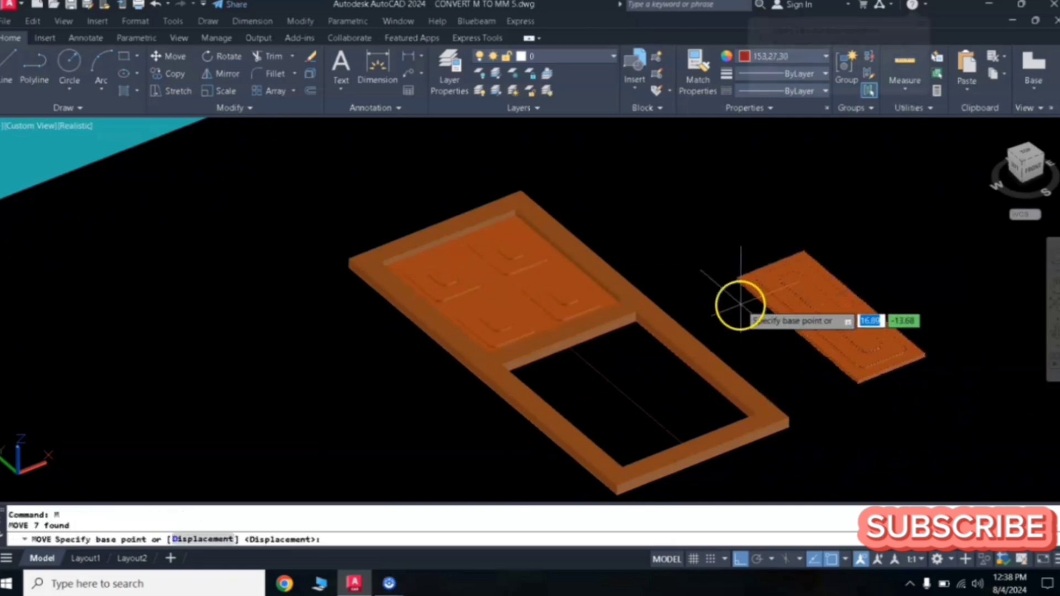
scroll(743, 299, "up", 3)
left_click(729, 247)
scroll(525, 348, "down", 3)
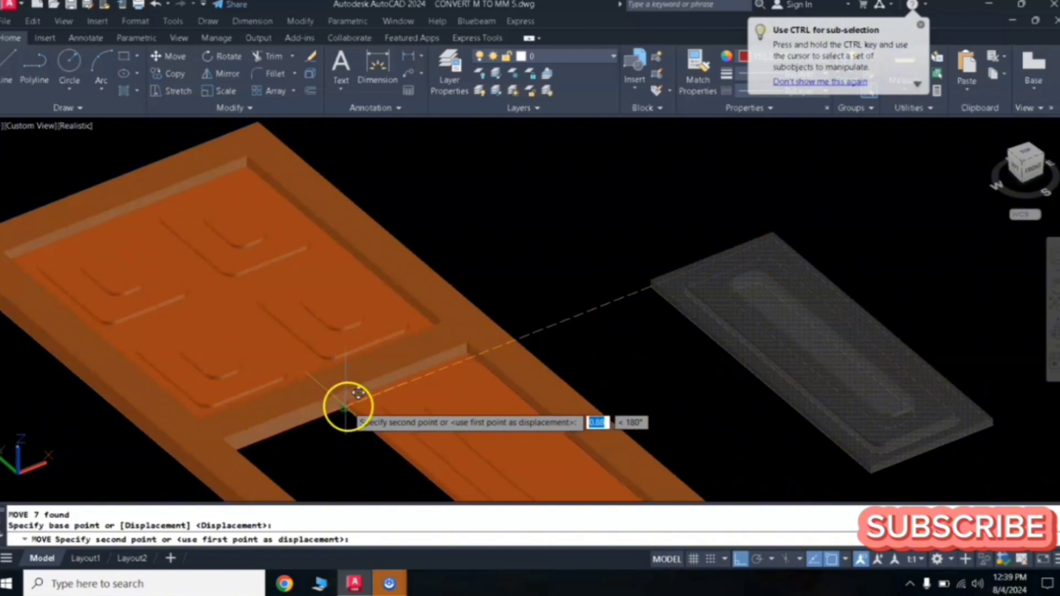
left_click(346, 408)
- Mirror the long panel to fill the rest of the lower opening, keeping the original
scroll(462, 398, "down", 5)
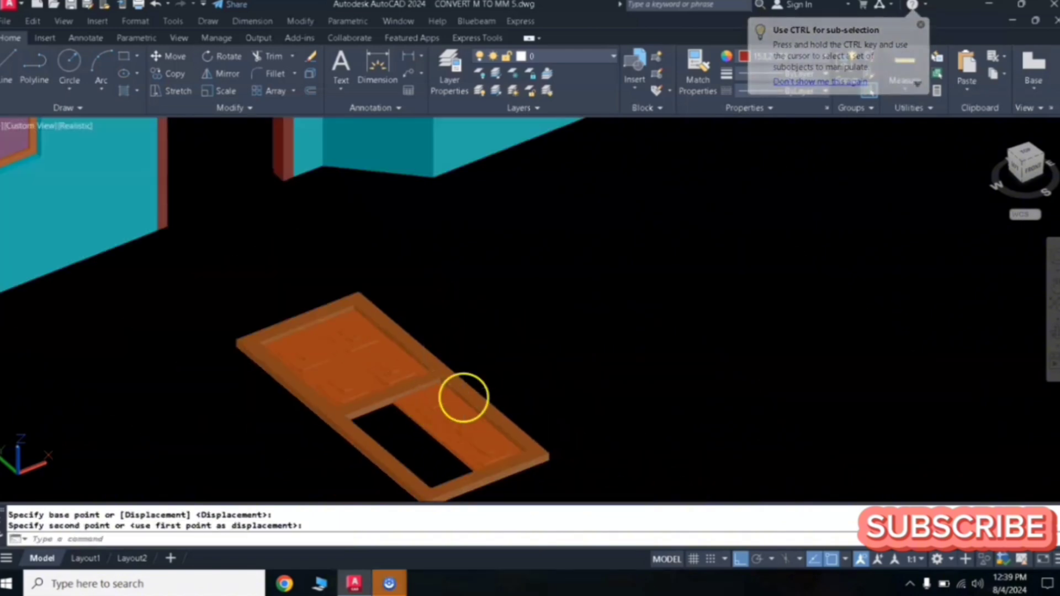
scroll(502, 363, "up", 2)
scroll(473, 328, "down", 1)
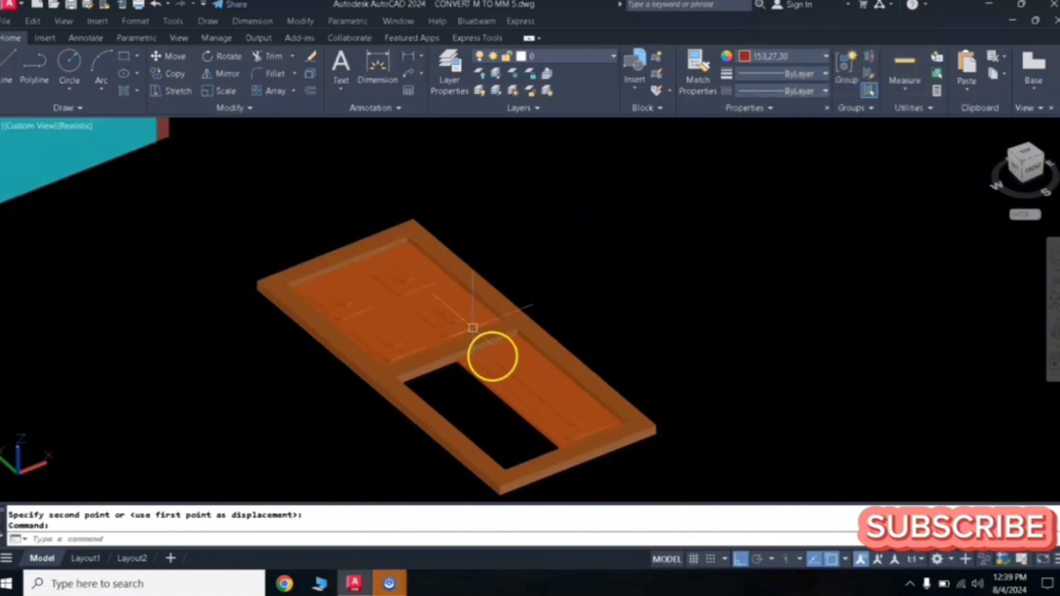
left_click(457, 241)
left_click(678, 479)
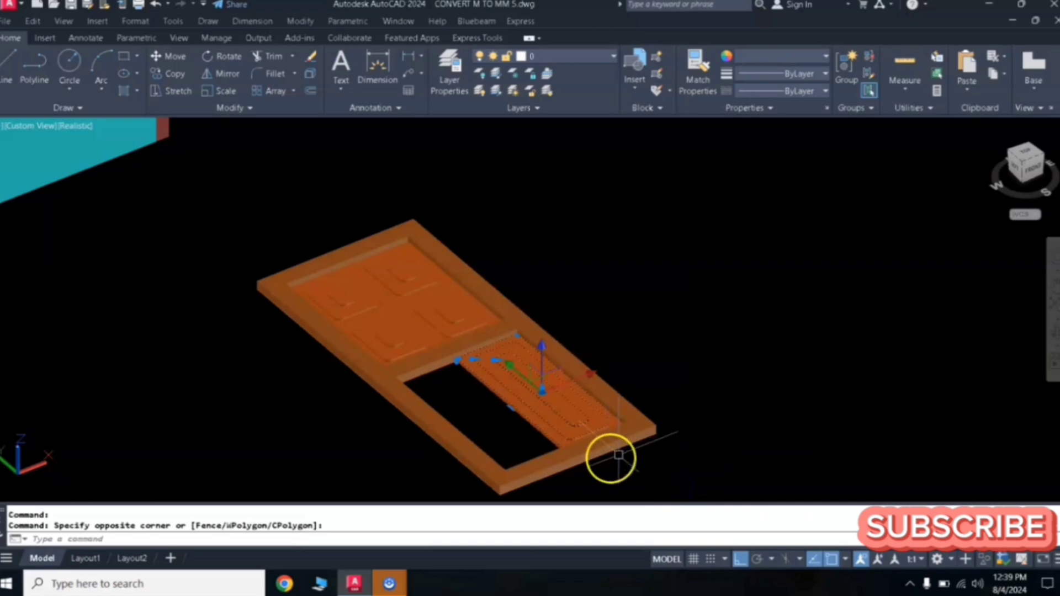
type("mi")
key("Return")
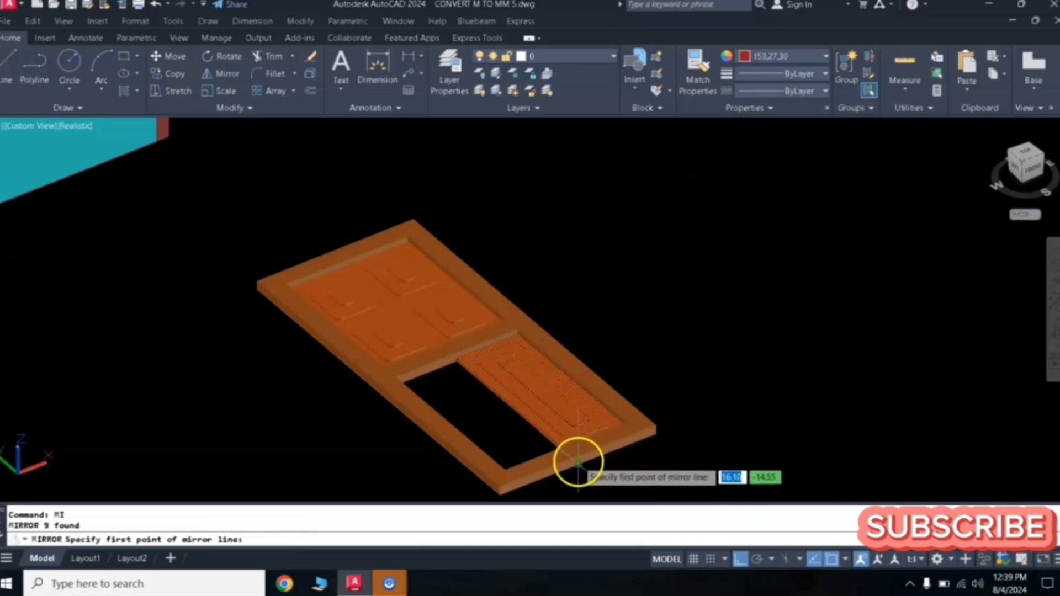
left_click(577, 464)
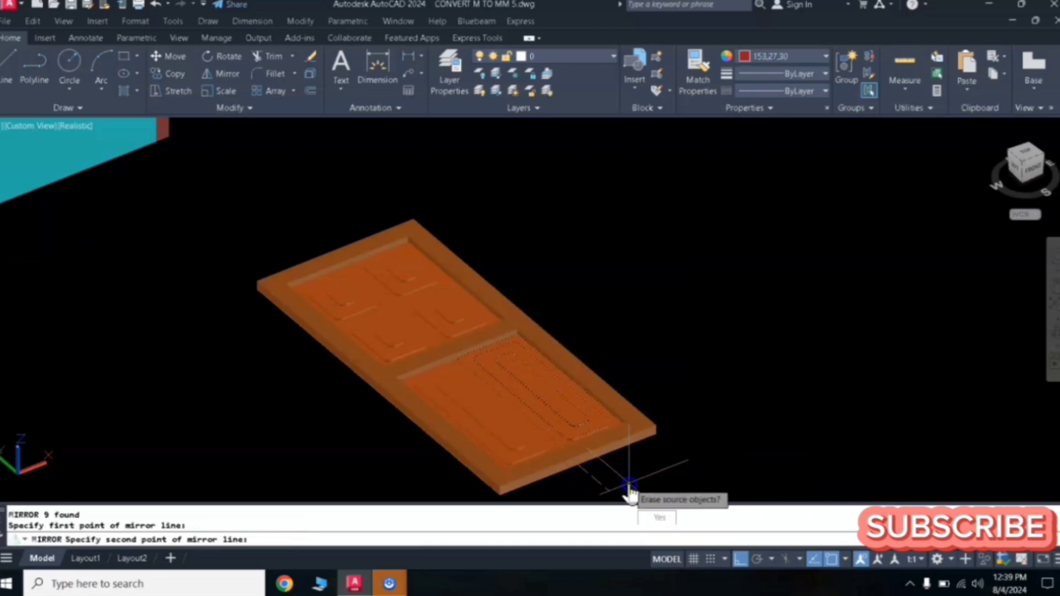
left_click(630, 486)
key("Return")
- Select the frame and all panels and group them into one door object
scroll(630, 449, "up", 3)
scroll(632, 439, "down", 5)
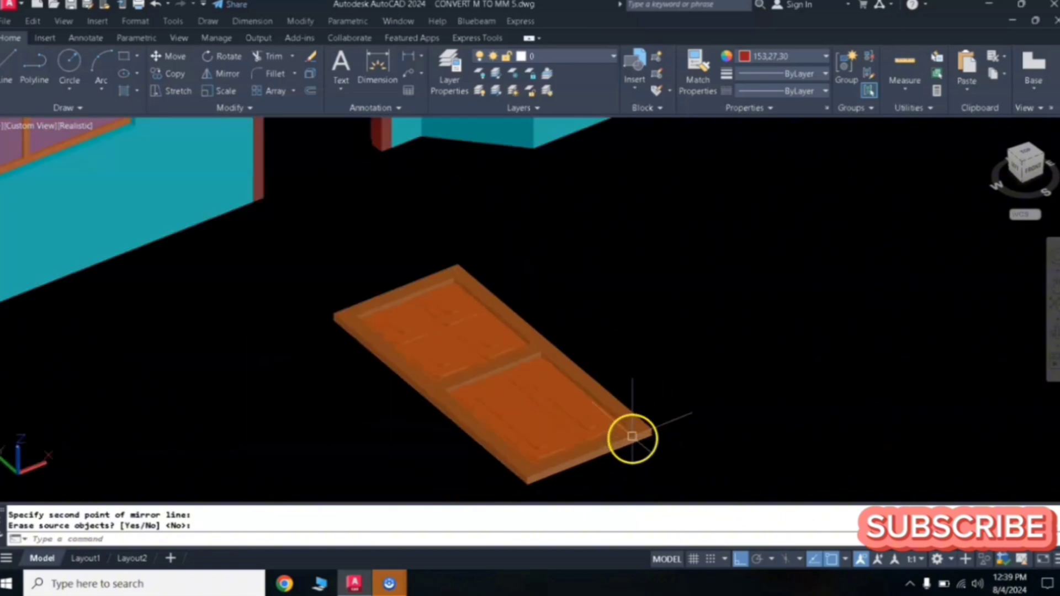
scroll(489, 319, "down", 4)
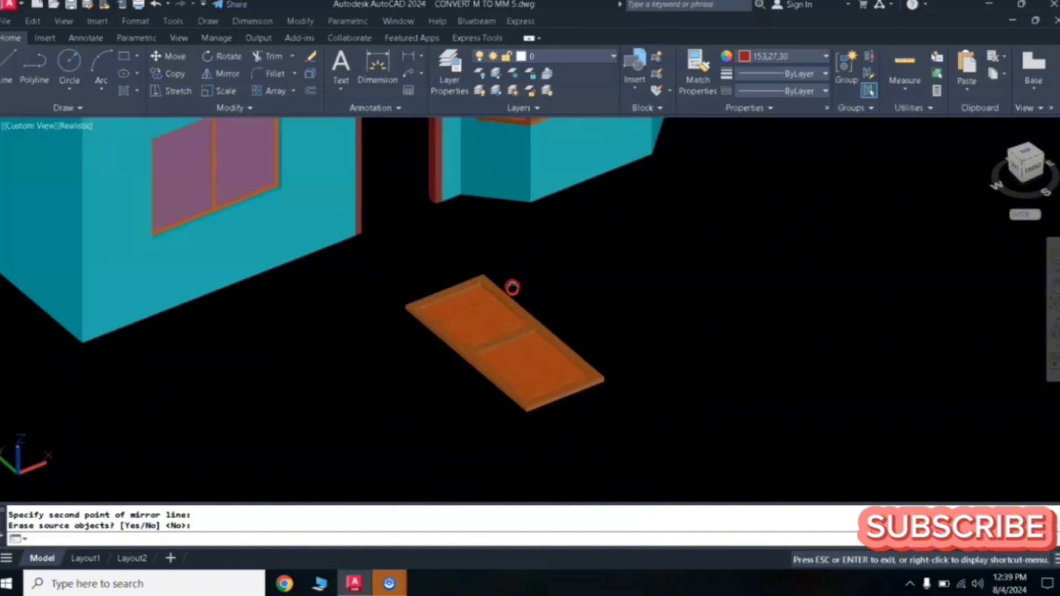
key("Return")
left_click(644, 229)
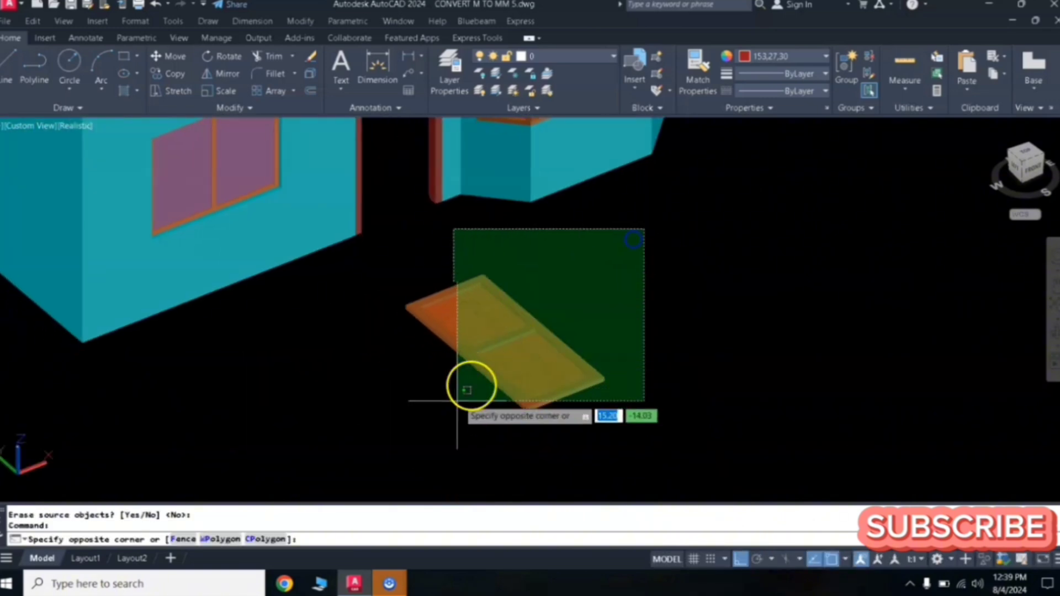
left_click(368, 444)
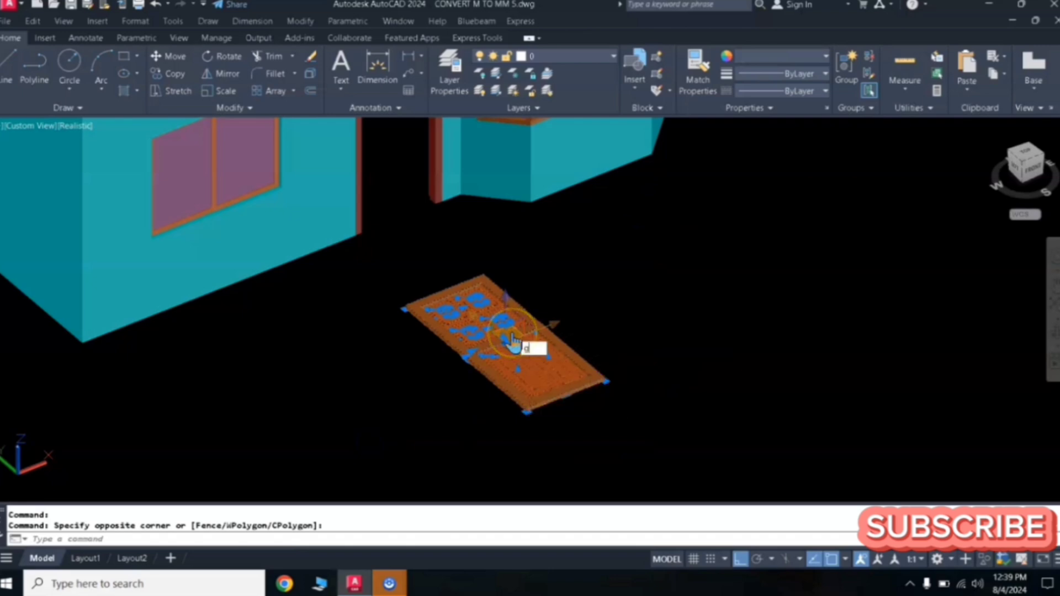
key("Return")
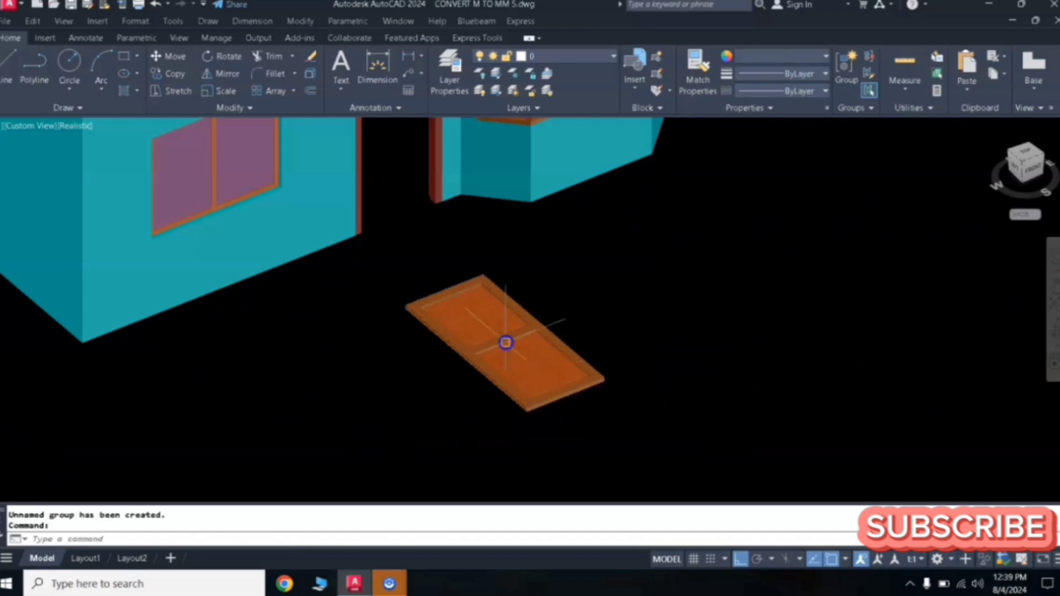
left_click(544, 330)
key("Escape")
key("Escape")
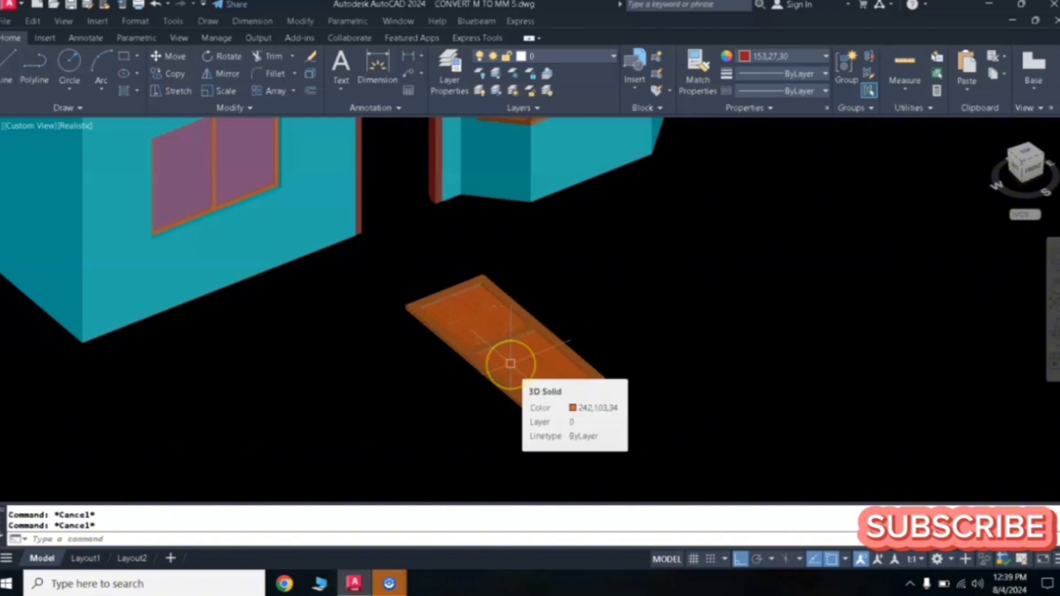
- Rotate the door 90 degrees about its bottom edge with Rotate3D so it stands upright
type("c")
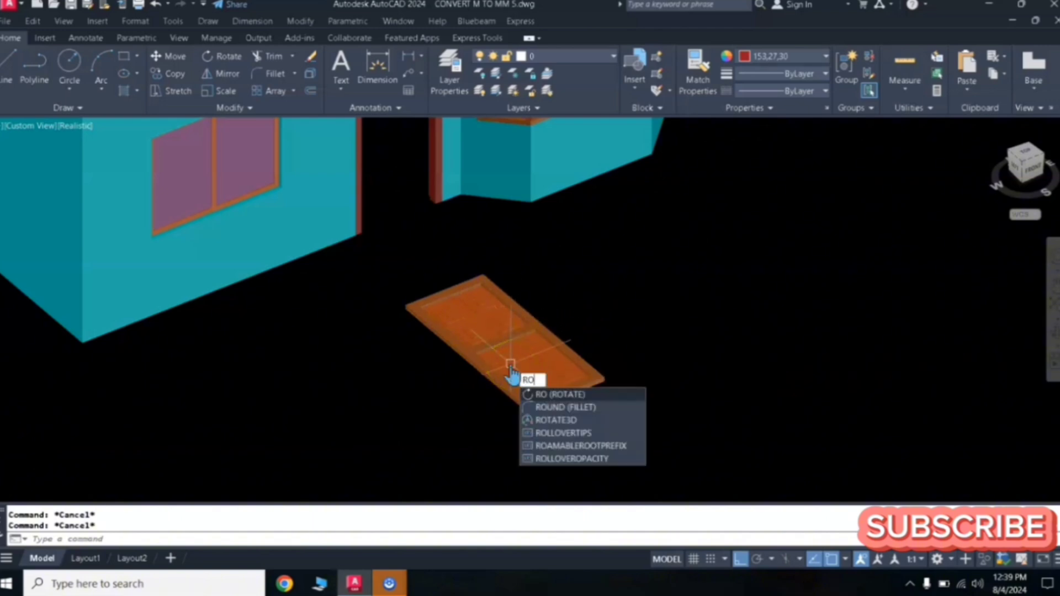
left_click(553, 421)
left_click(591, 315)
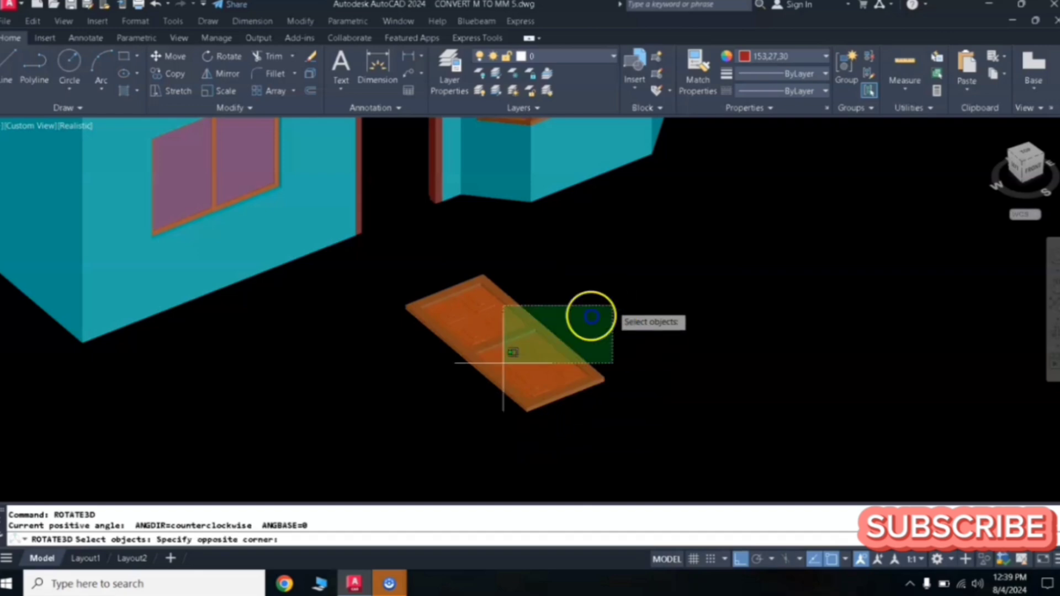
left_click(417, 417)
key("Return")
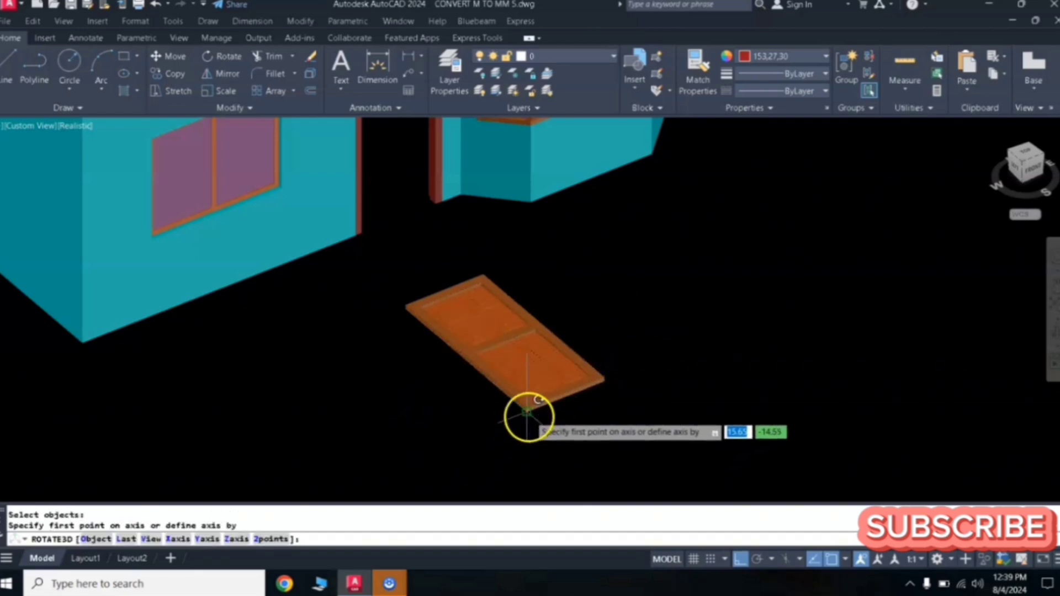
left_click(529, 414)
left_click(660, 368)
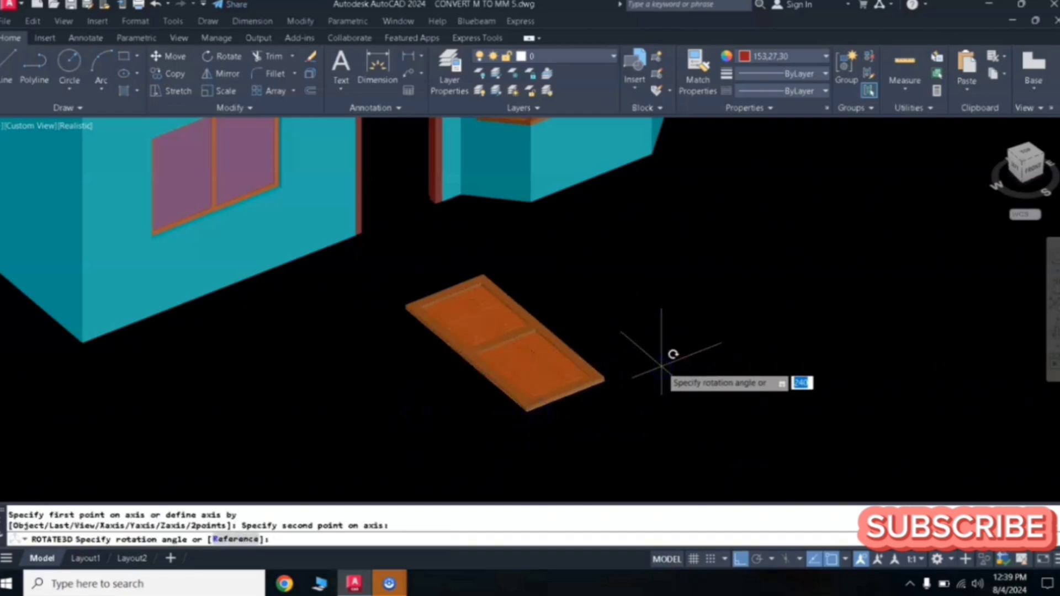
type("90")
key("Return")
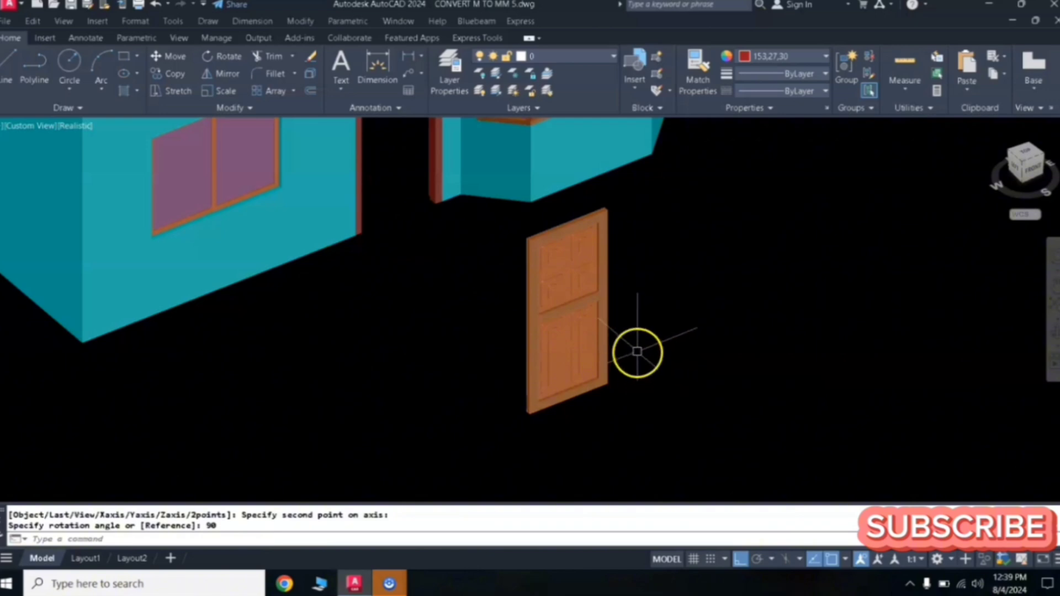
left_click(636, 337)
left_click(494, 436)
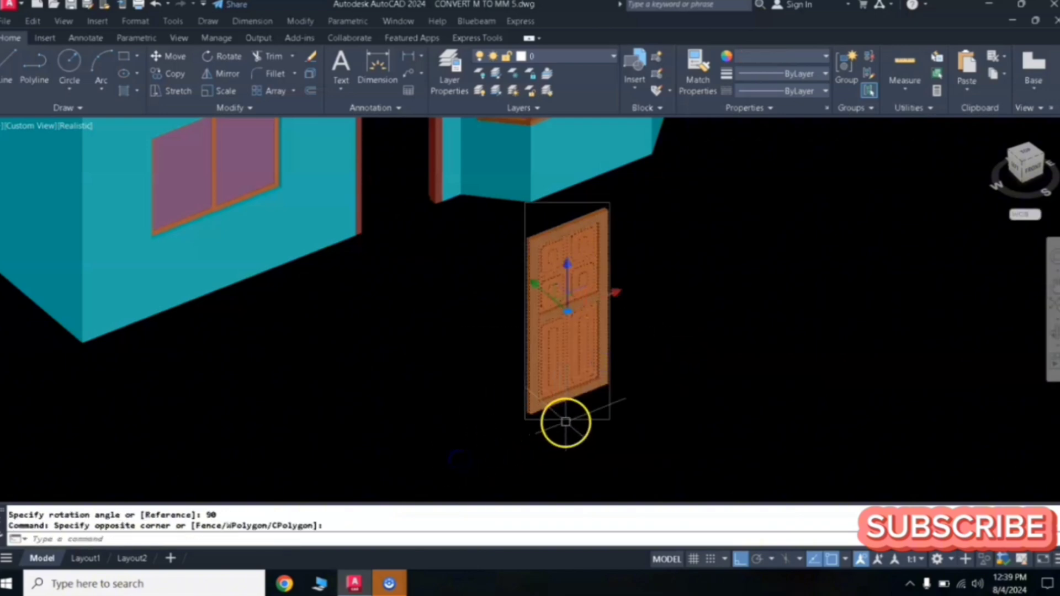
type("m")
key("Return")
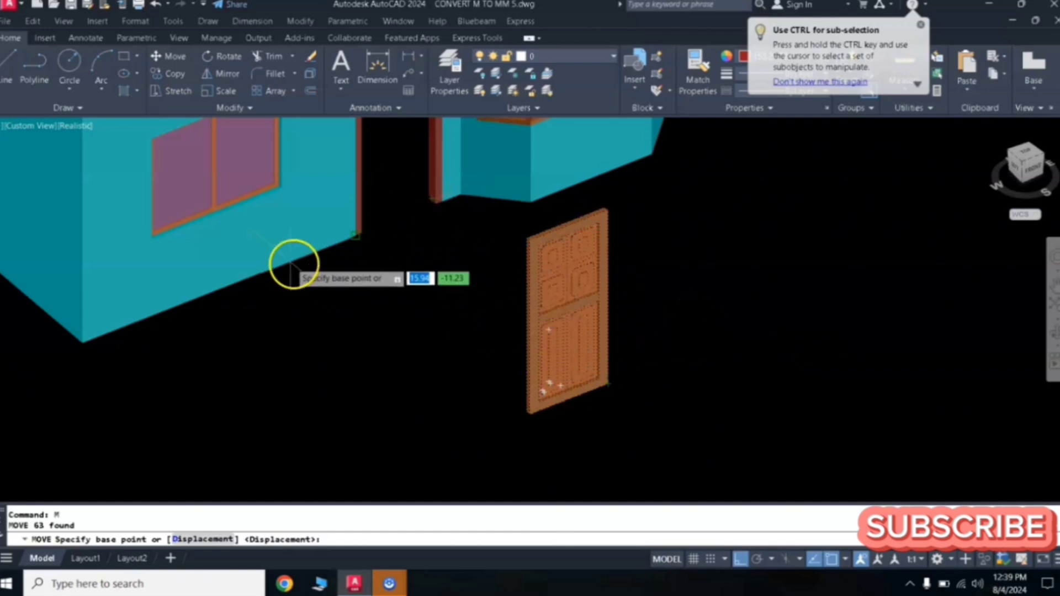
- Switch to the Wireframe visual style and move the door from its bottom corner into the front wall's door opening
left_click(63, 21)
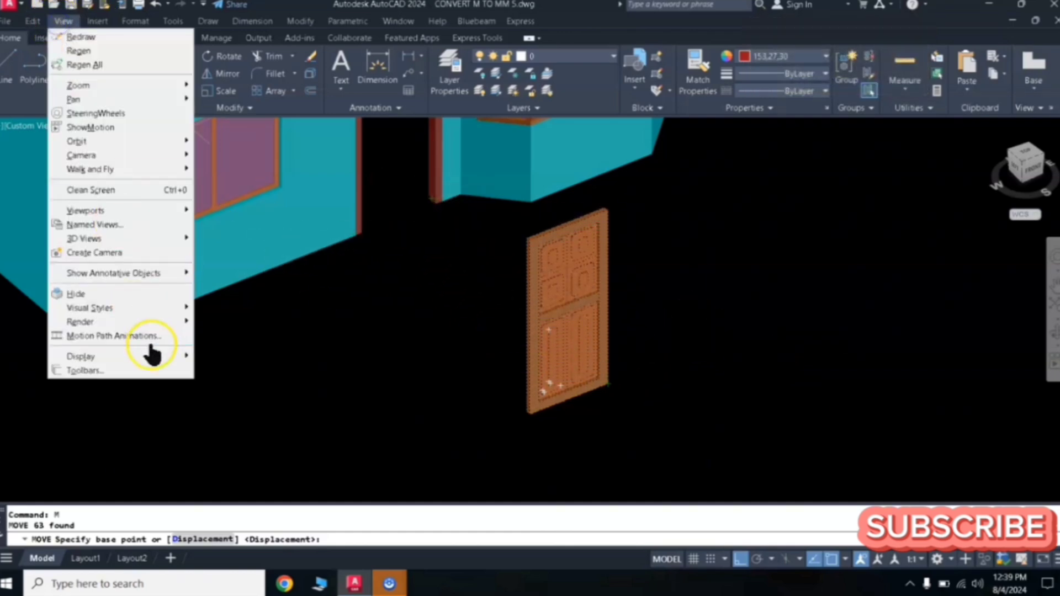
mouse_move(166, 307)
left_click(239, 331)
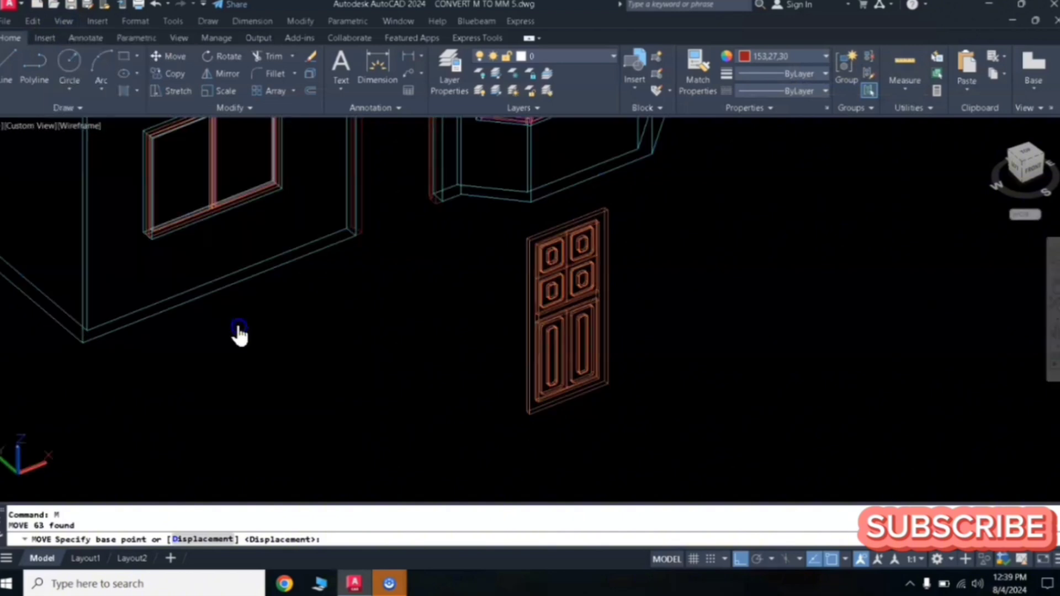
key("Return")
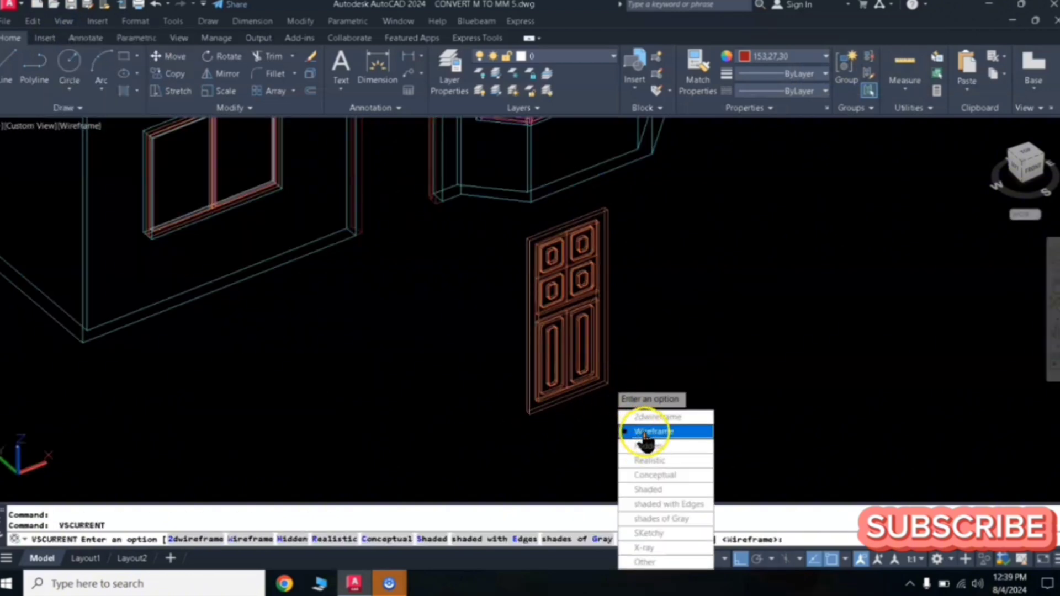
right_click(610, 386)
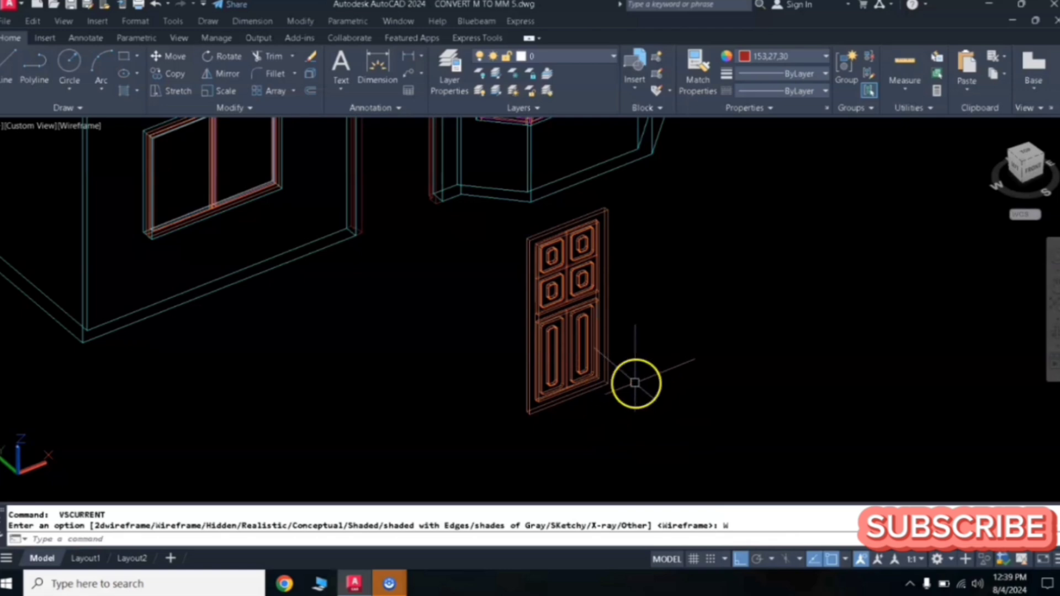
left_click(644, 202)
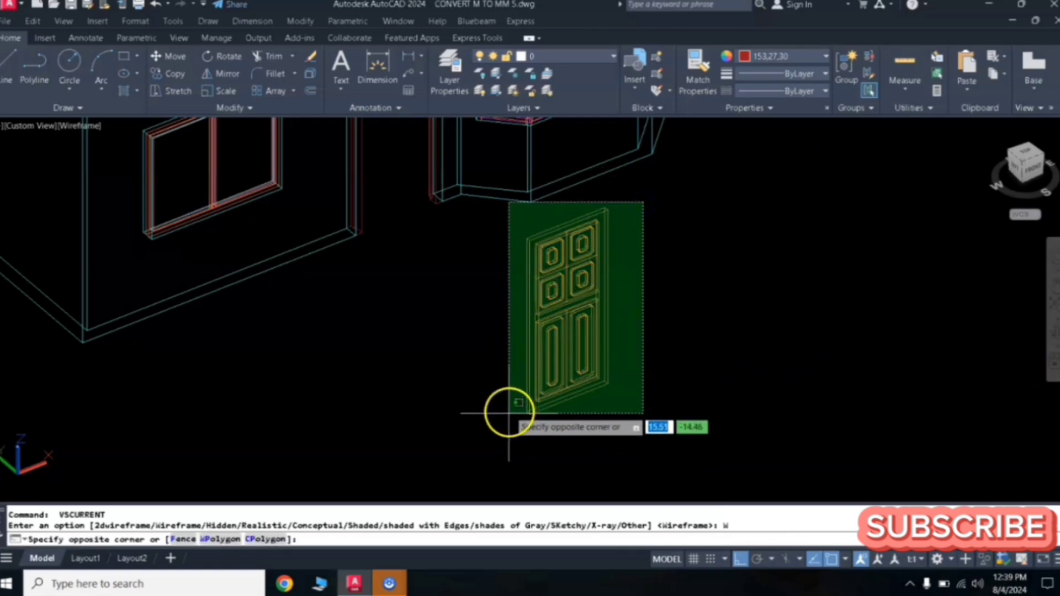
left_click(538, 430)
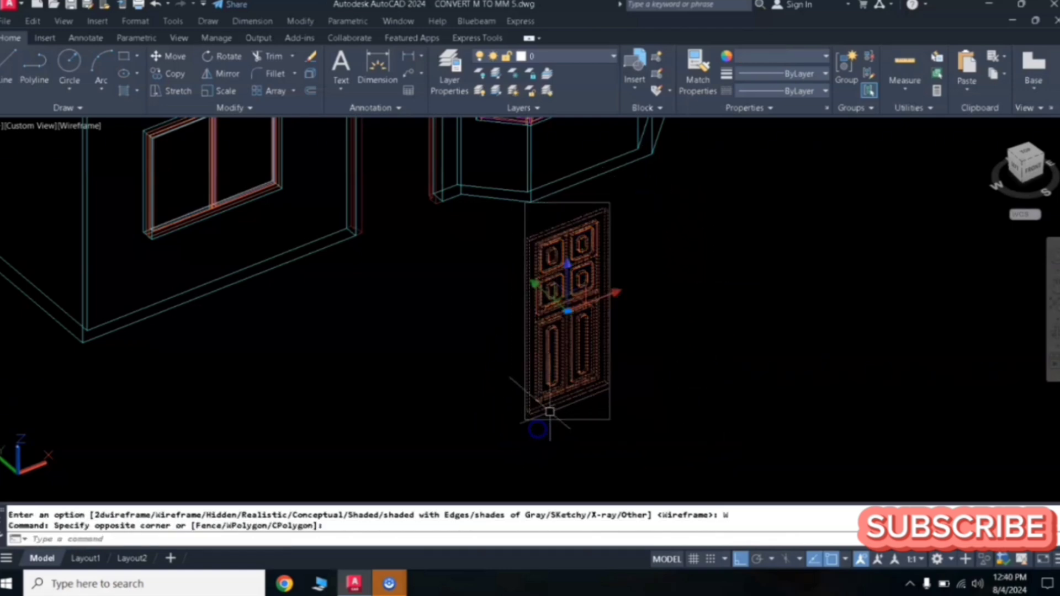
type("m")
key("Return")
scroll(607, 392, "up", 5)
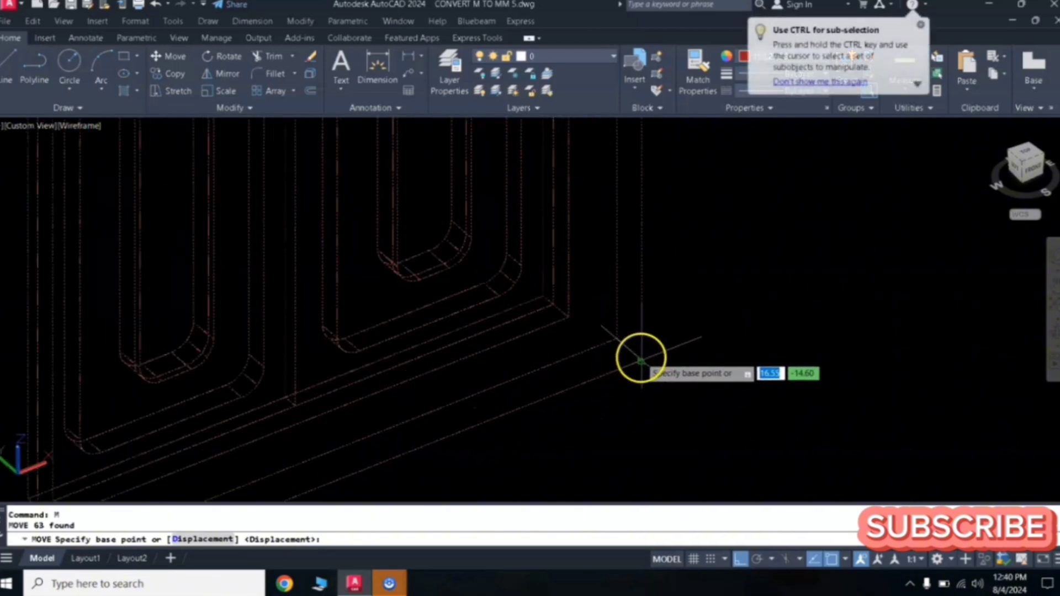
left_click(641, 362)
scroll(504, 343, "down", 5)
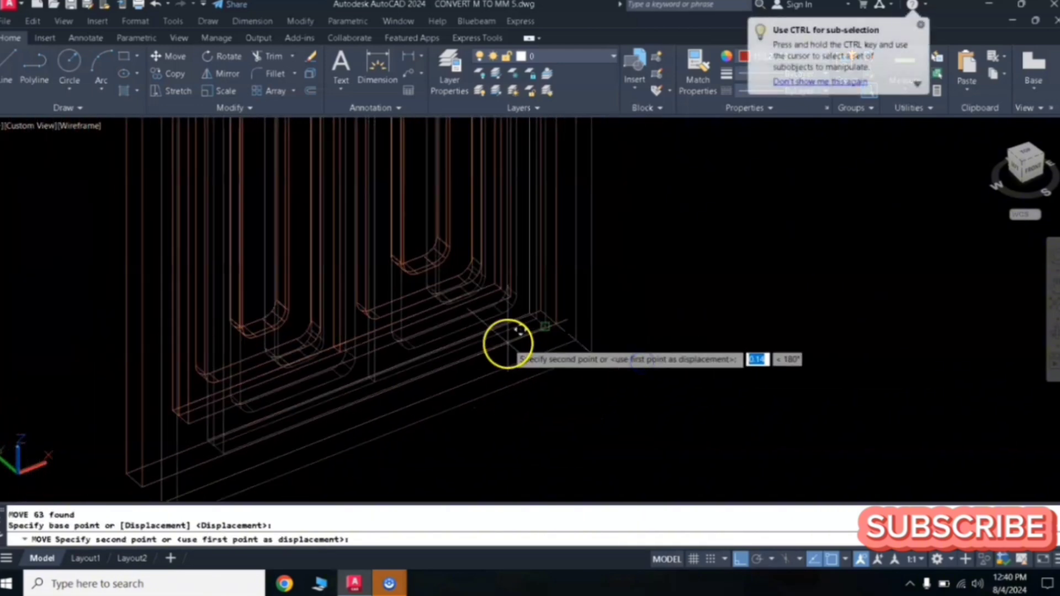
scroll(423, 273, "up", 6)
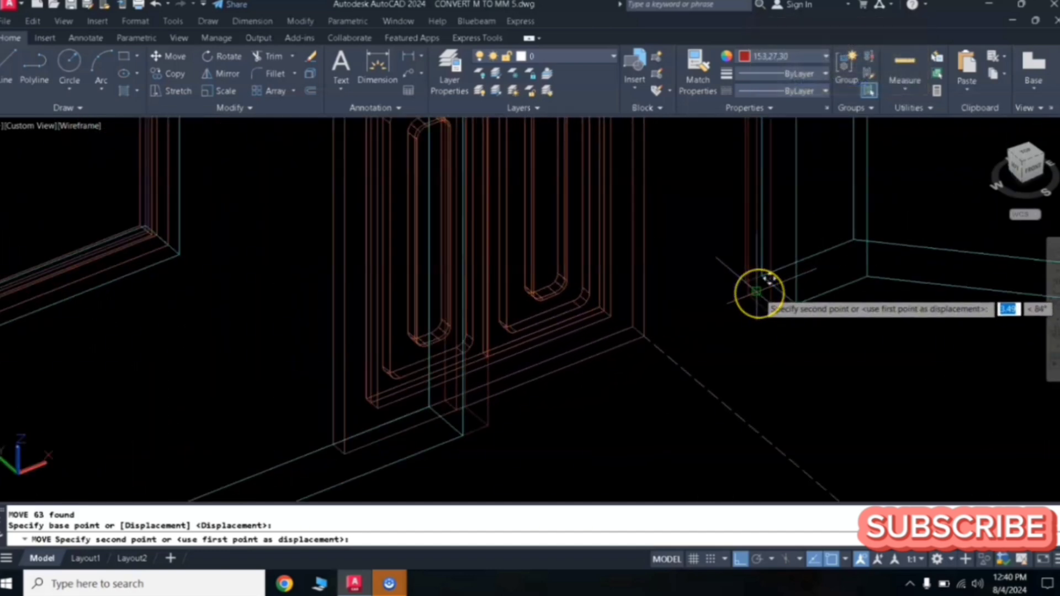
left_click(760, 293)
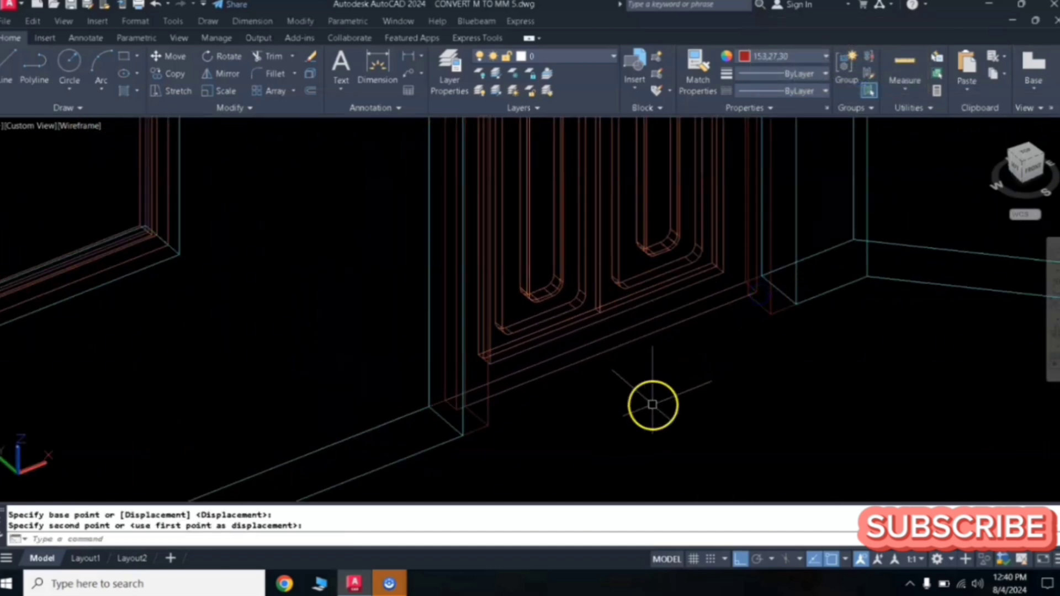
scroll(652, 403, "down", 6)
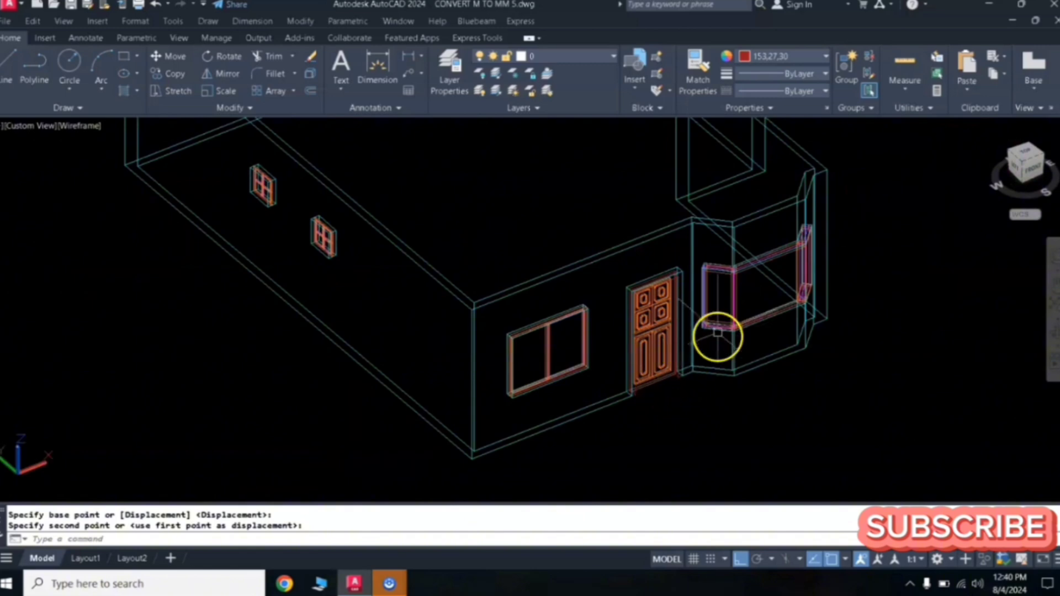
- Switch the view to the Realistic visual style
middle_click_drag(722, 336, 597, 304)
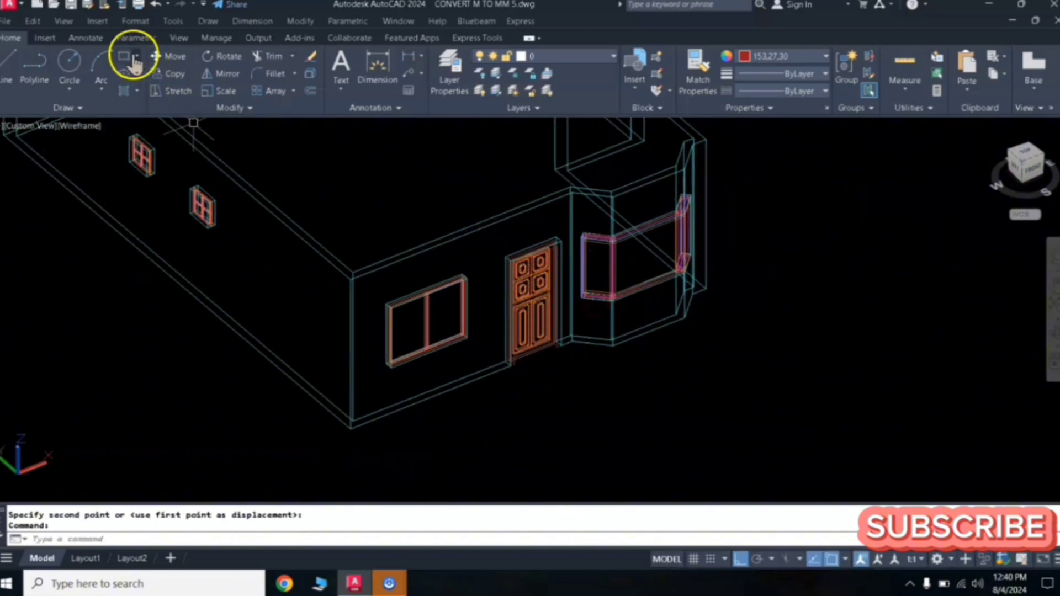
left_click(64, 21)
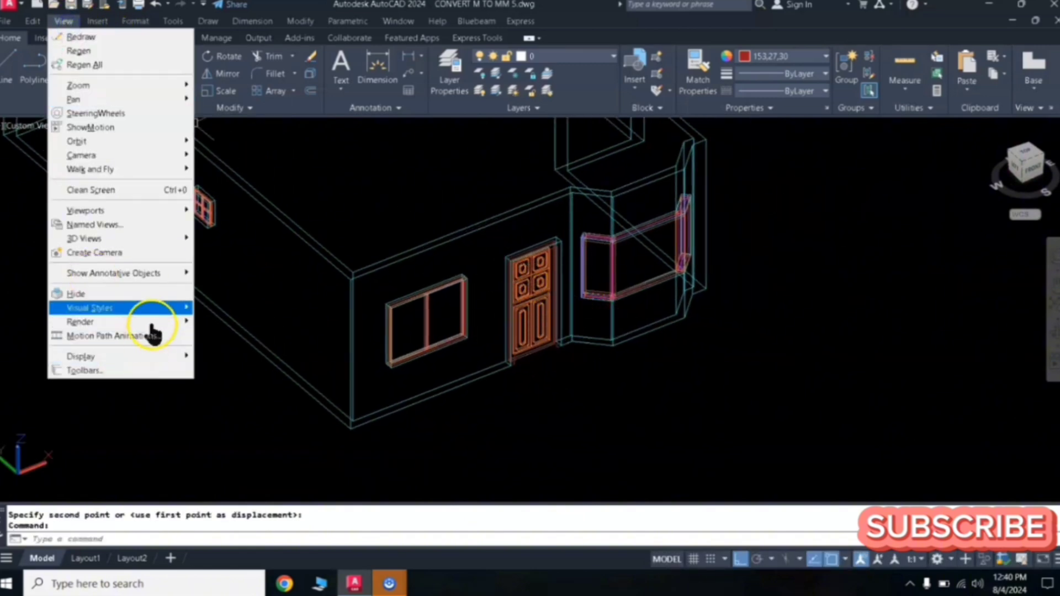
mouse_move(153, 314)
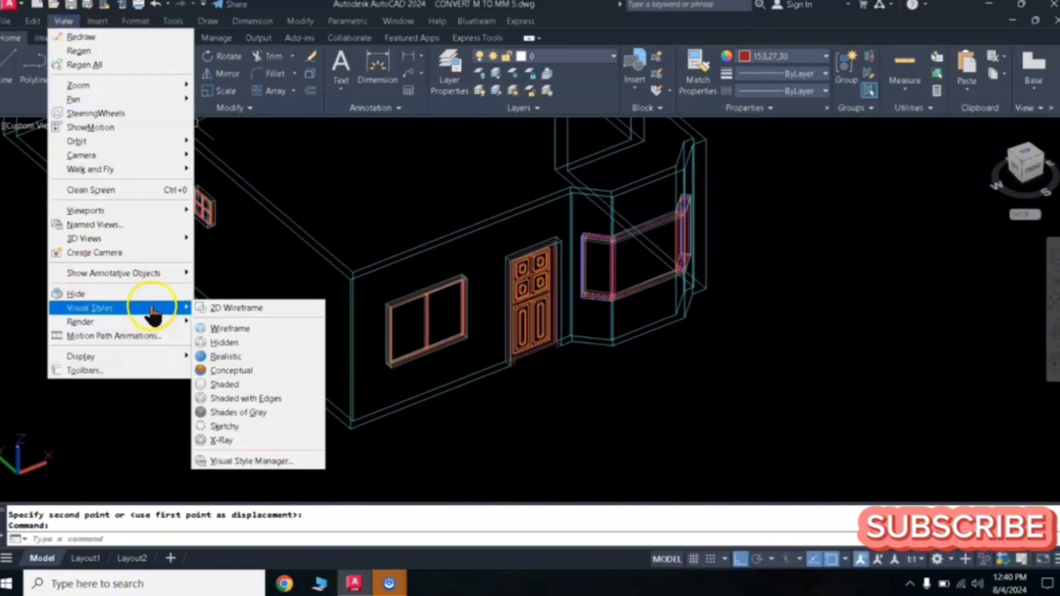
left_click(257, 358)
- Orbit and zoom around the door's base to examine how it sits in the wall opening
scroll(536, 320, "up", 4)
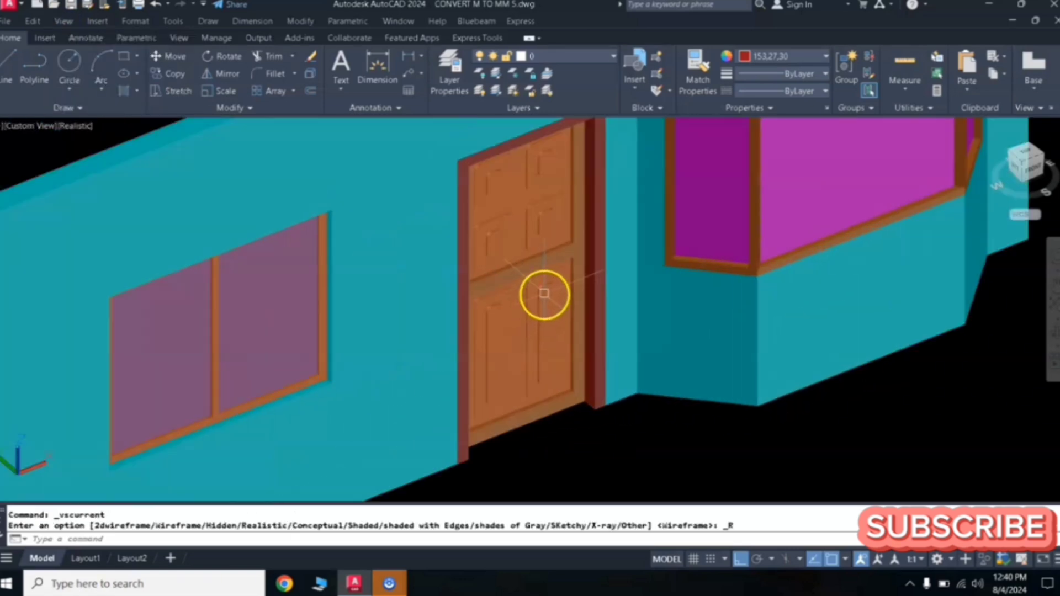
scroll(580, 304, "down", 3)
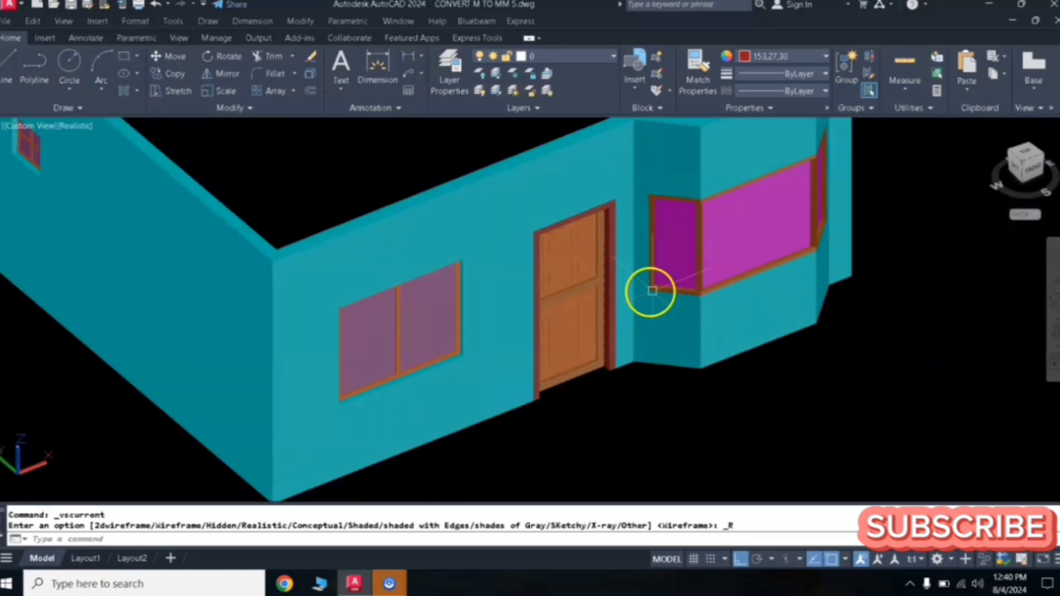
scroll(602, 299, "up", 2)
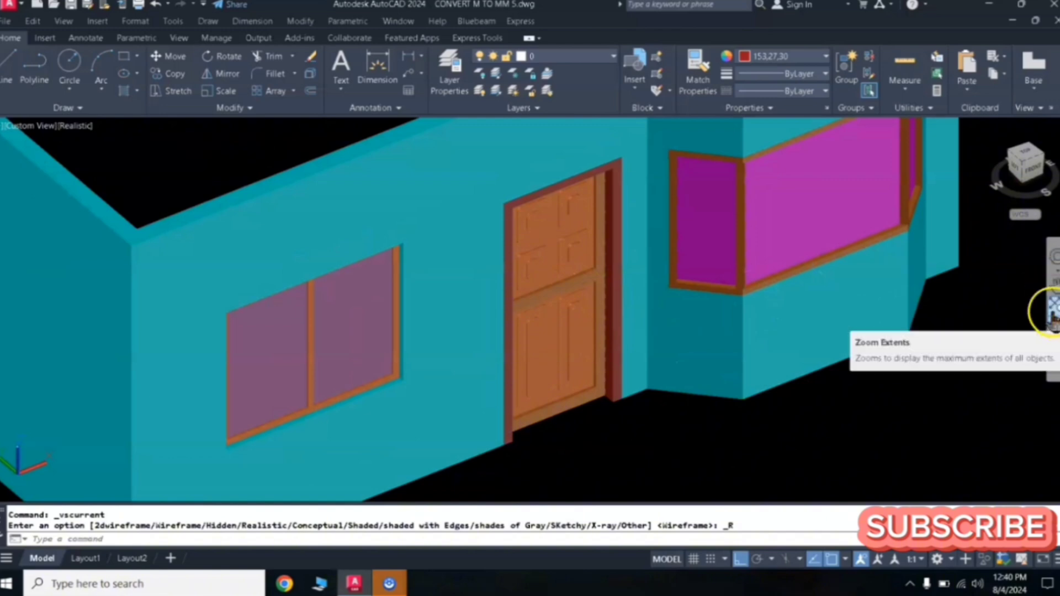
left_click(1053, 332)
left_click_drag(589, 323, 580, 306)
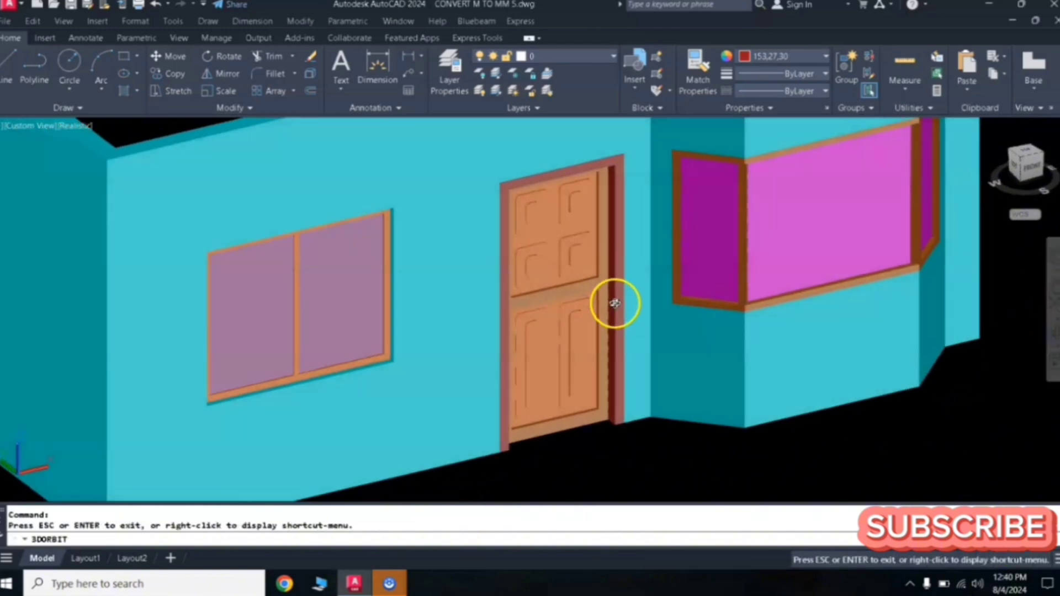
scroll(615, 303, "up", 1)
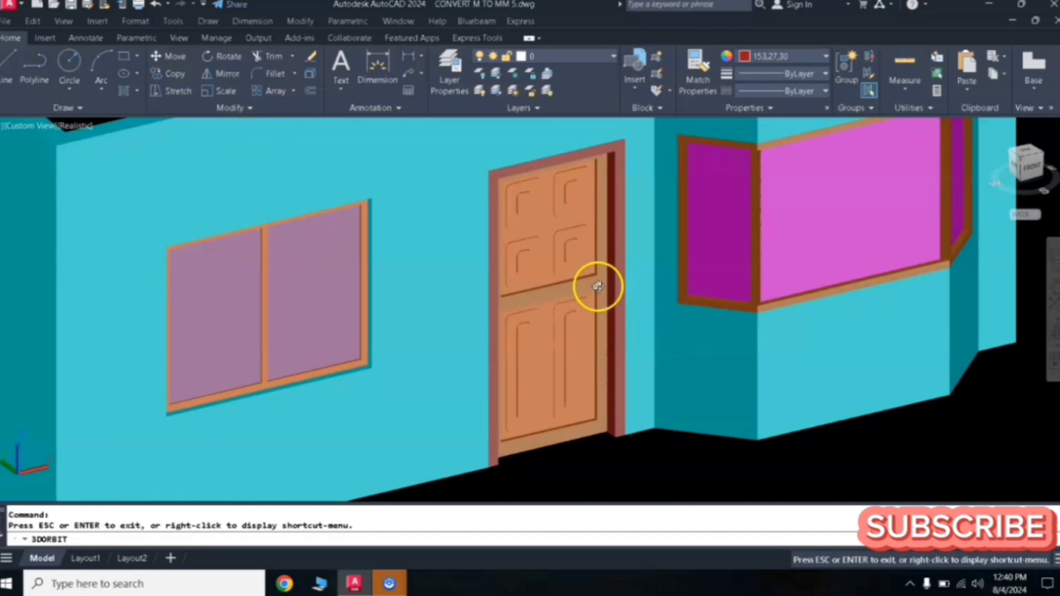
left_click_drag(605, 281, 615, 286)
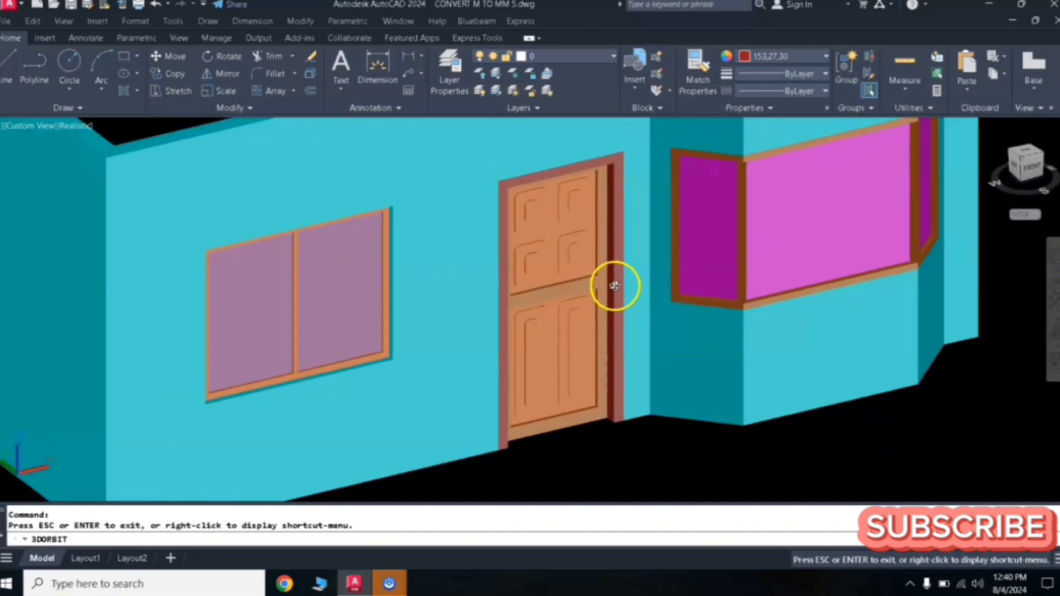
left_click_drag(637, 320, 621, 353)
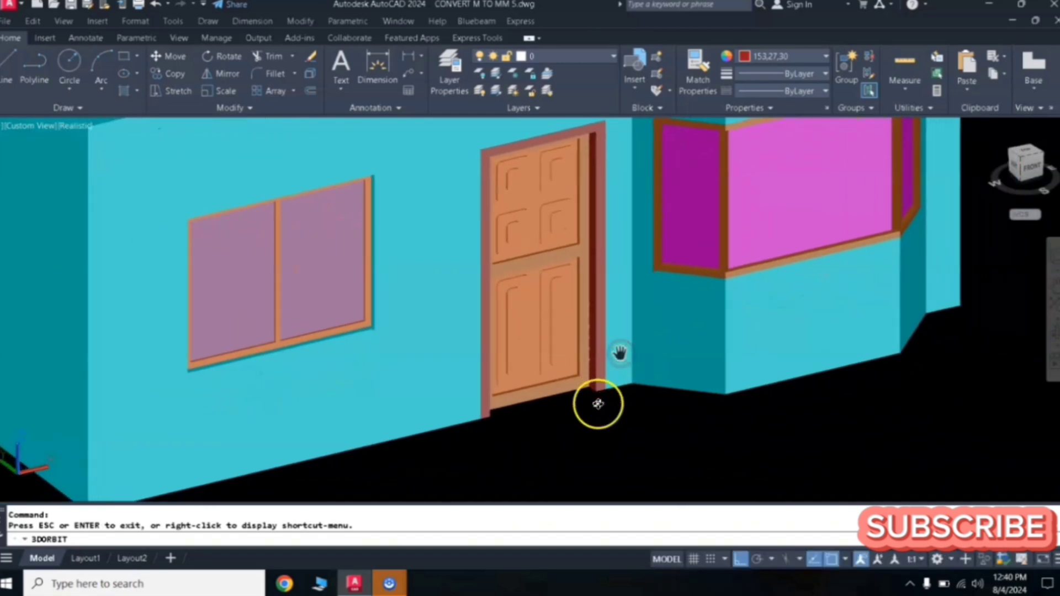
left_click_drag(596, 404, 597, 393)
scroll(599, 386, "up", 5)
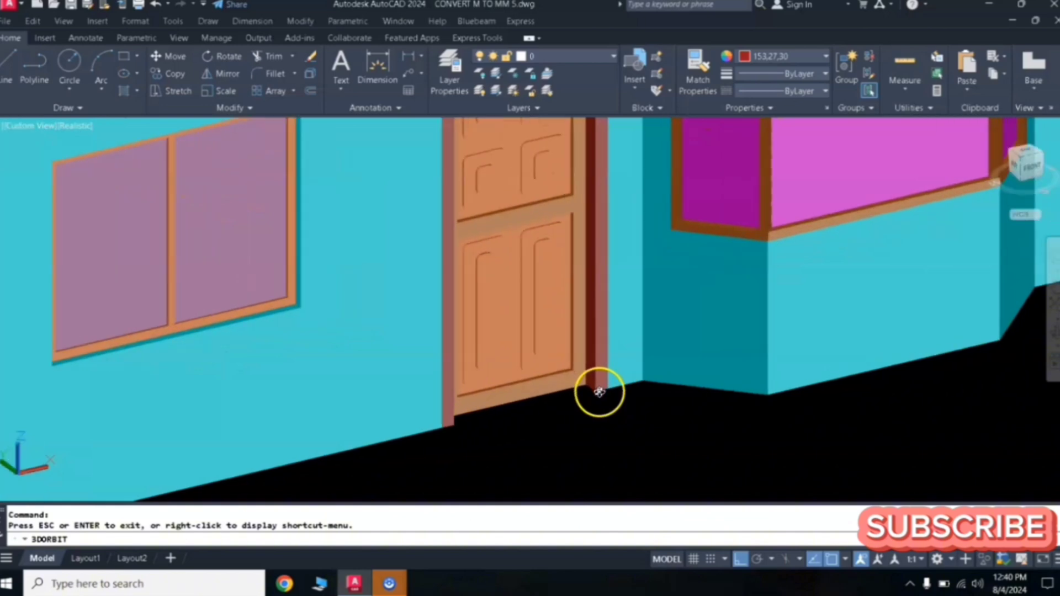
scroll(599, 390, "up", 1)
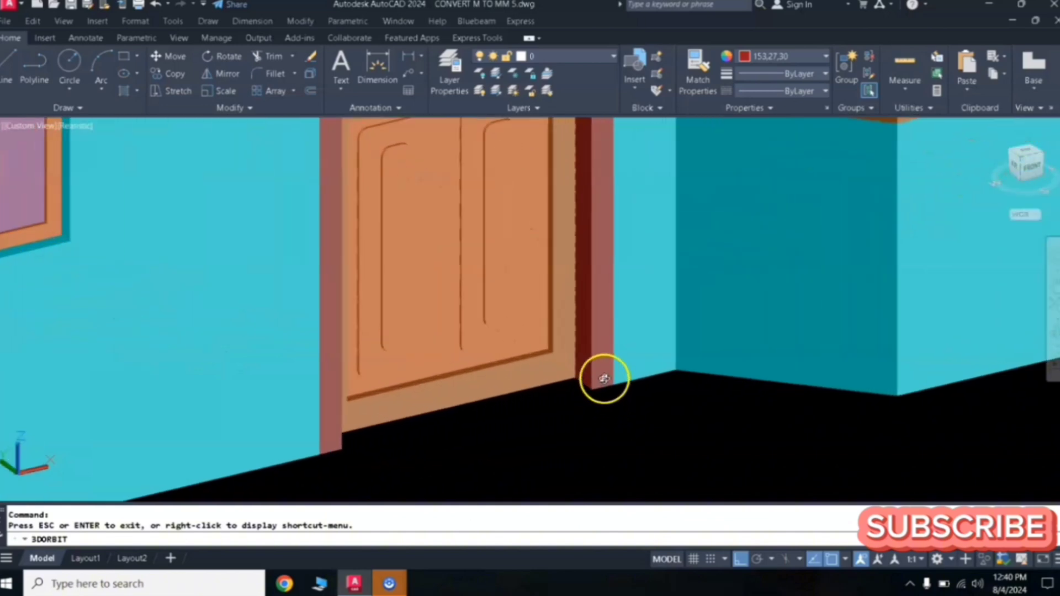
middle_click_drag(603, 378, 592, 333)
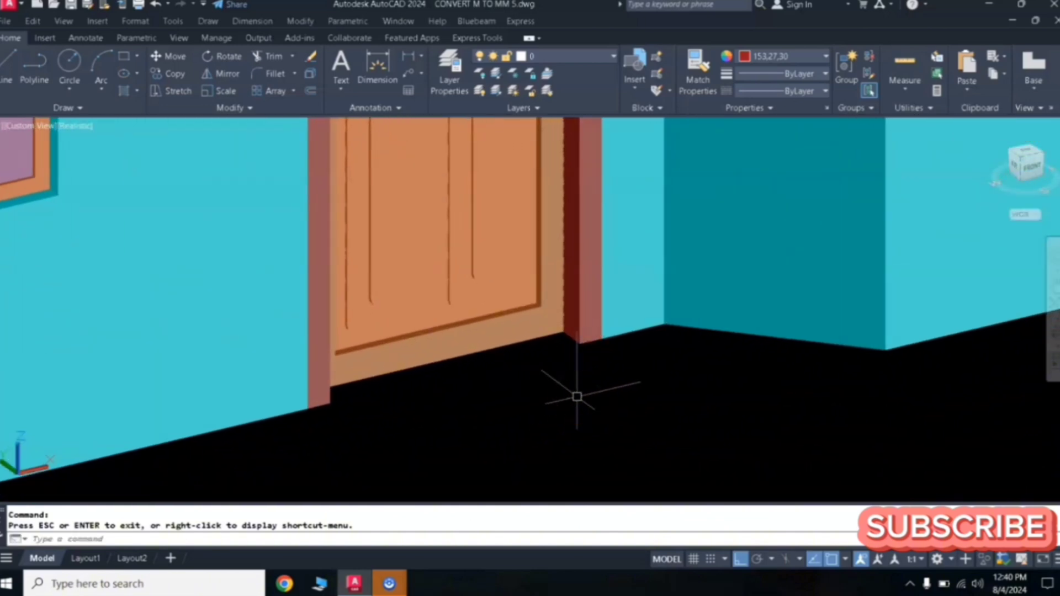
- Draw a small closed stepped polyline profile on the floor beside the door, starting with a 0.1 segment
key("Return")
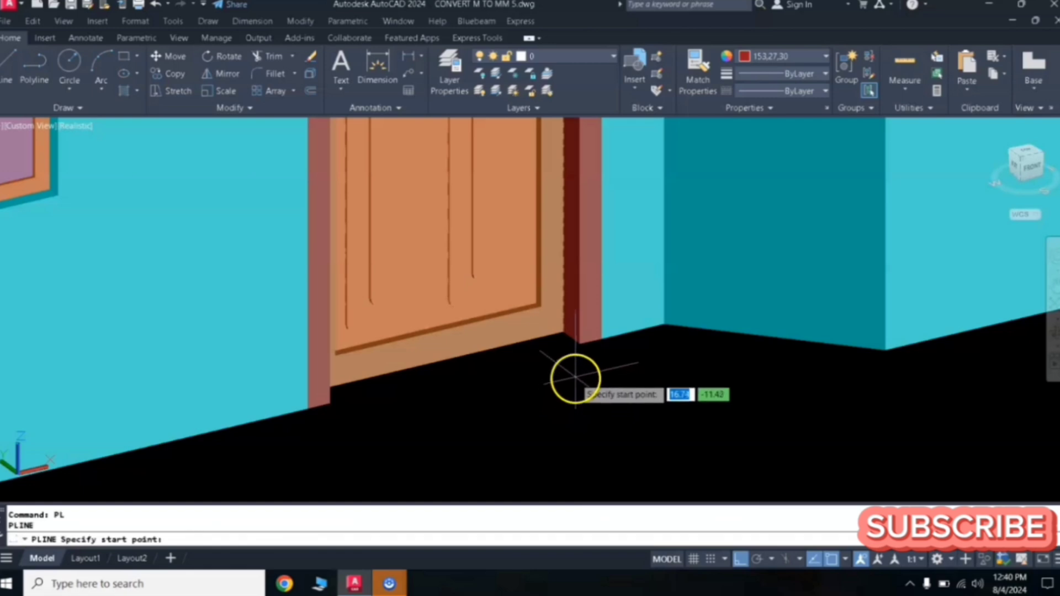
left_click(574, 386)
scroll(600, 382, "up", 1)
scroll(600, 381, "up", 1)
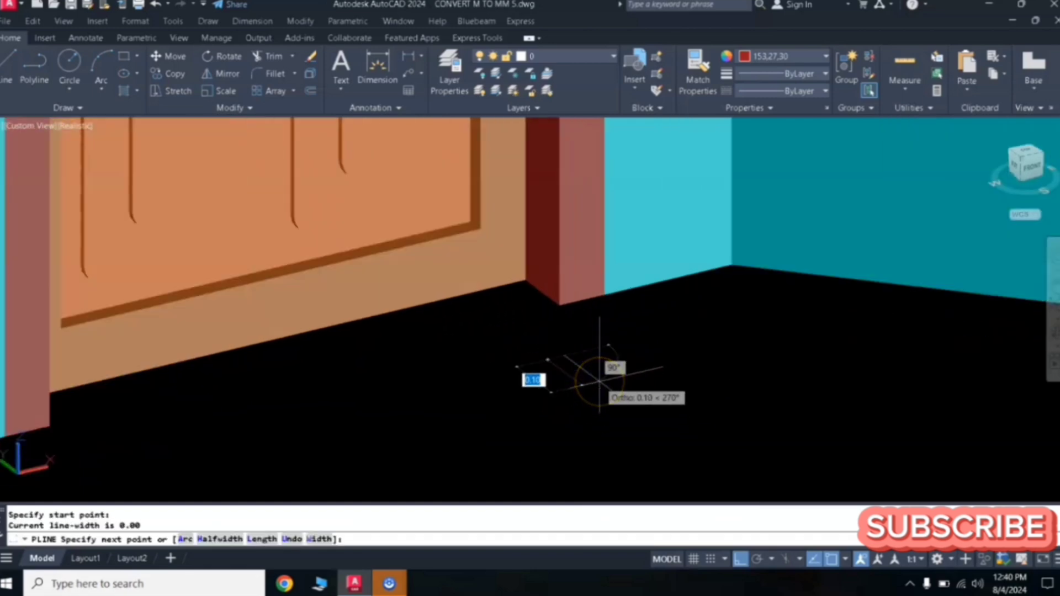
left_click(603, 395)
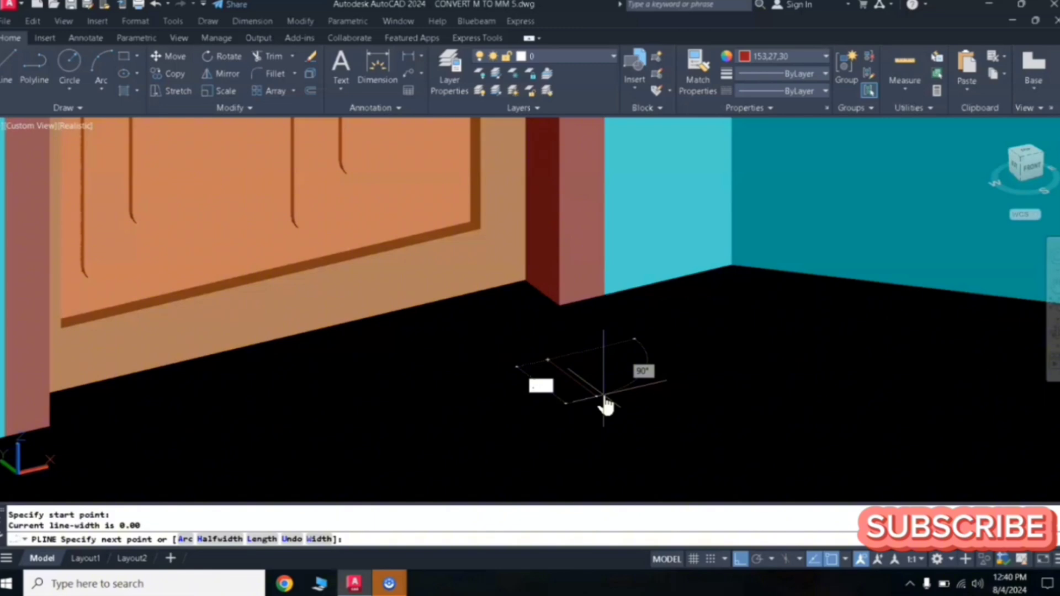
key("Return")
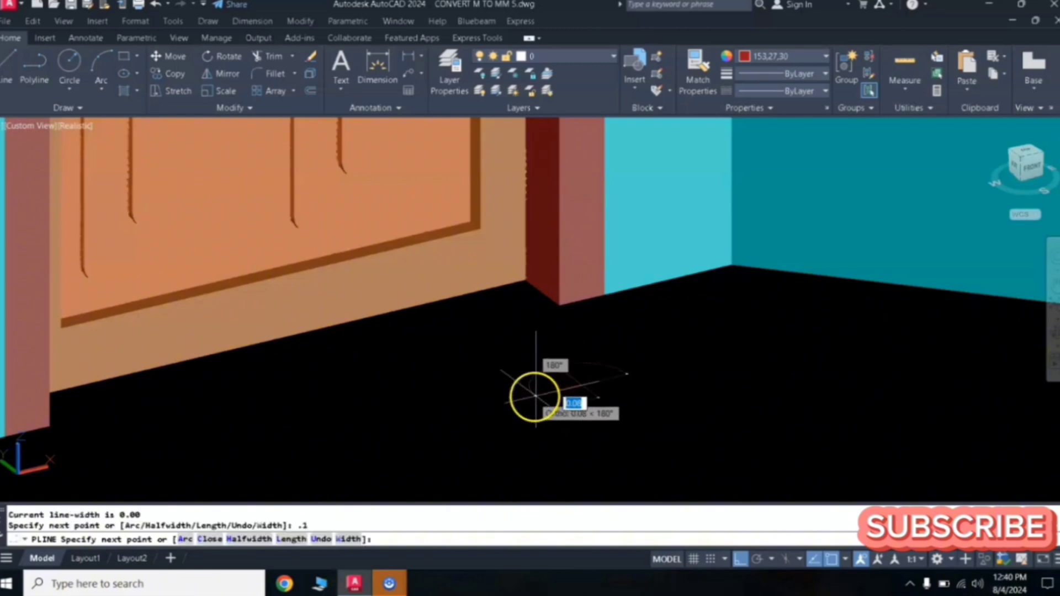
scroll(541, 393, "up", 2)
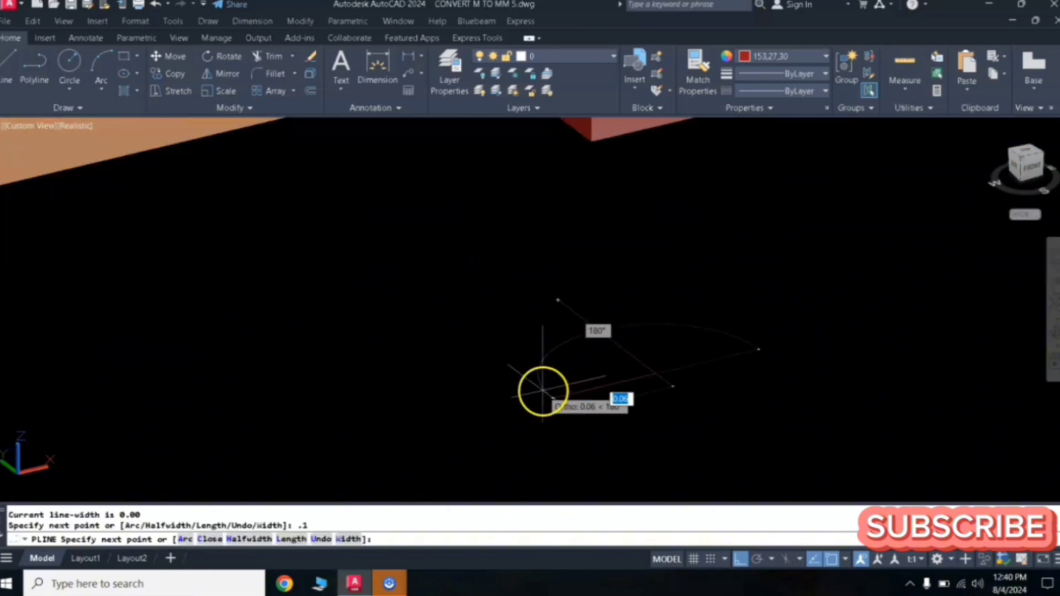
left_click(639, 381)
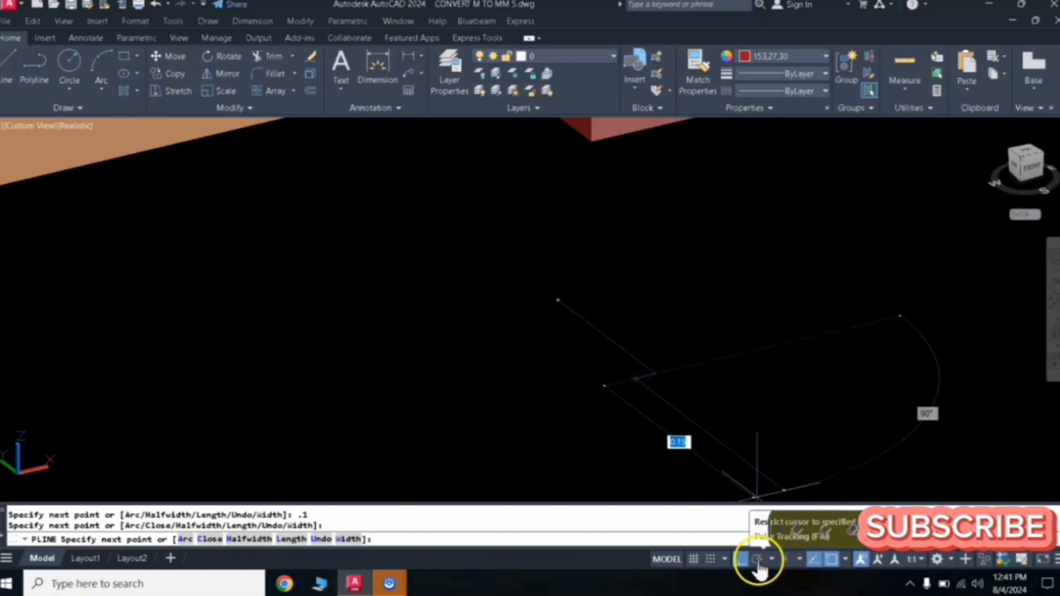
left_click(741, 561)
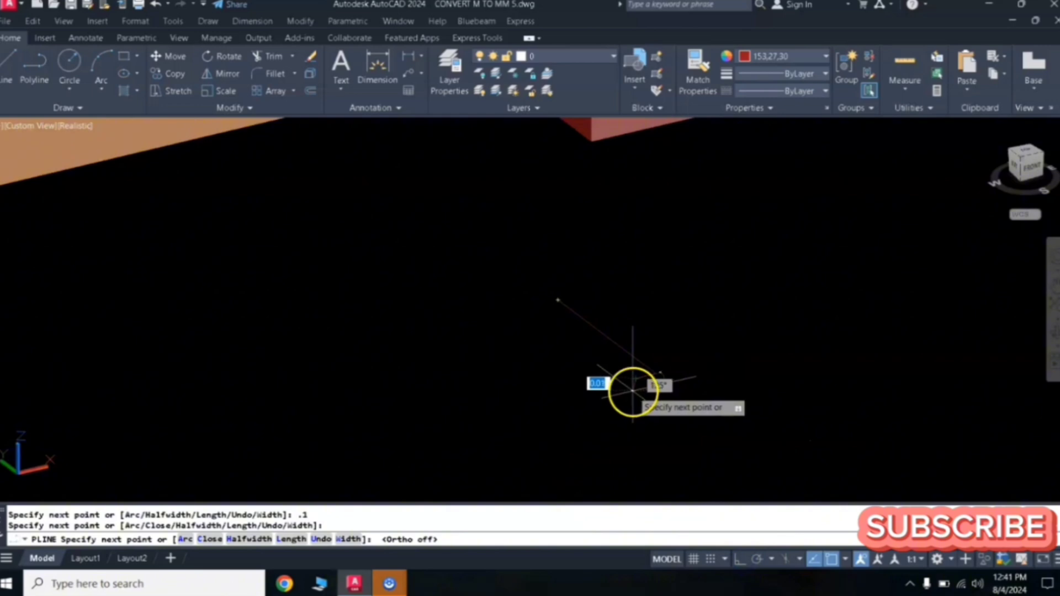
left_click(633, 391)
left_click(741, 561)
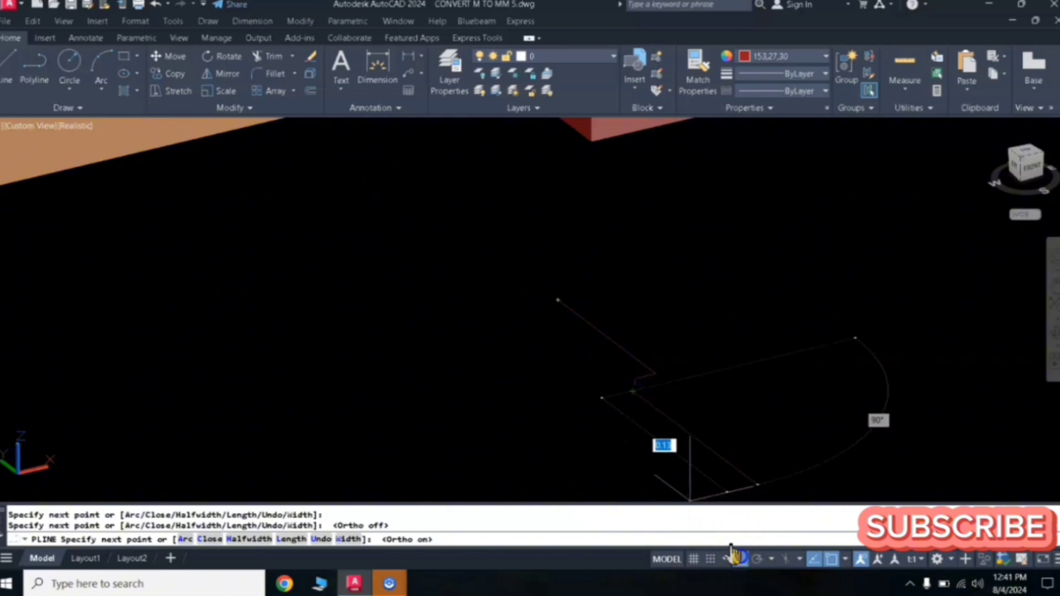
left_click(606, 399)
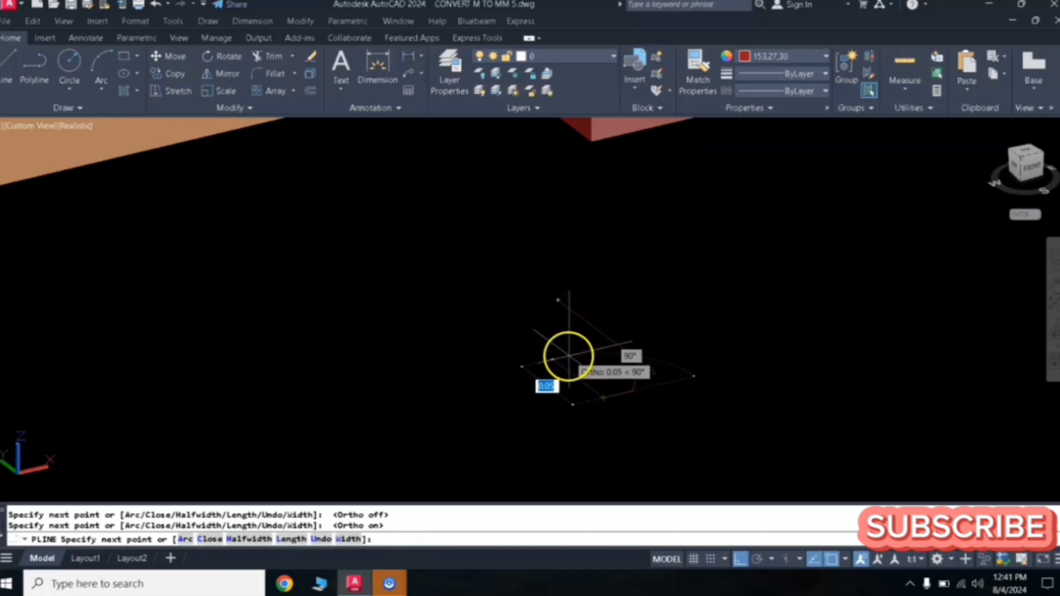
left_click(564, 358)
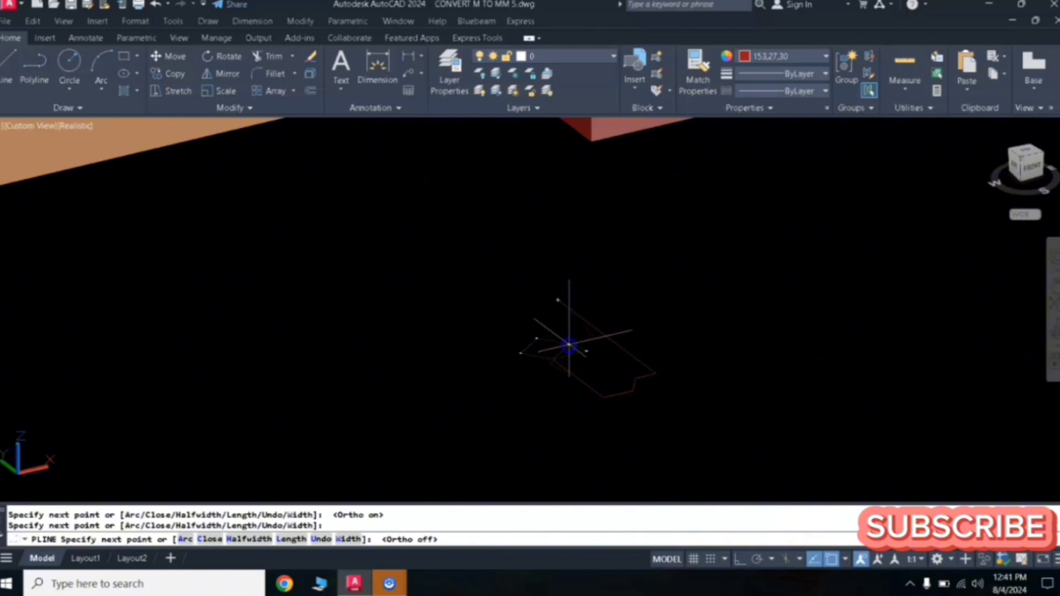
left_click(743, 561)
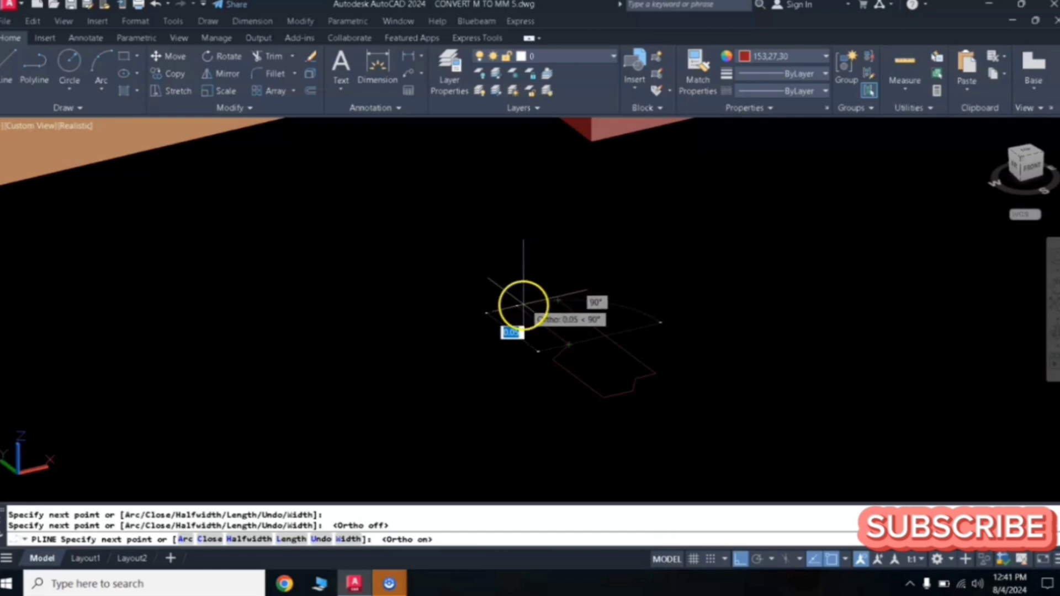
left_click(521, 307)
type("c")
key("Return")
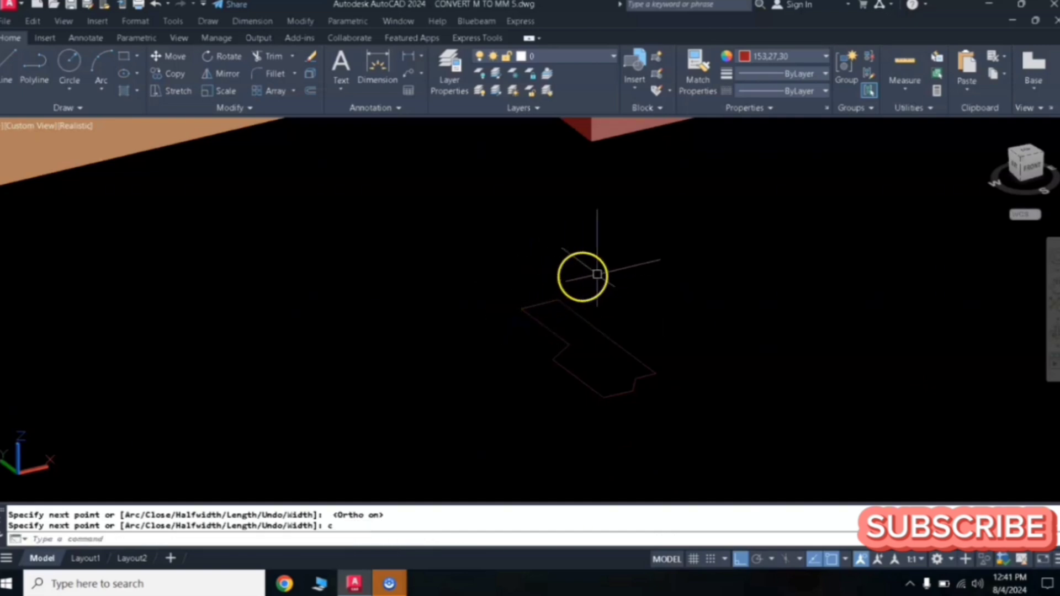
- Revolve the polyline profile 360 degrees about an axis along its edge to form a round door stopper solid
scroll(601, 289, "down", 2)
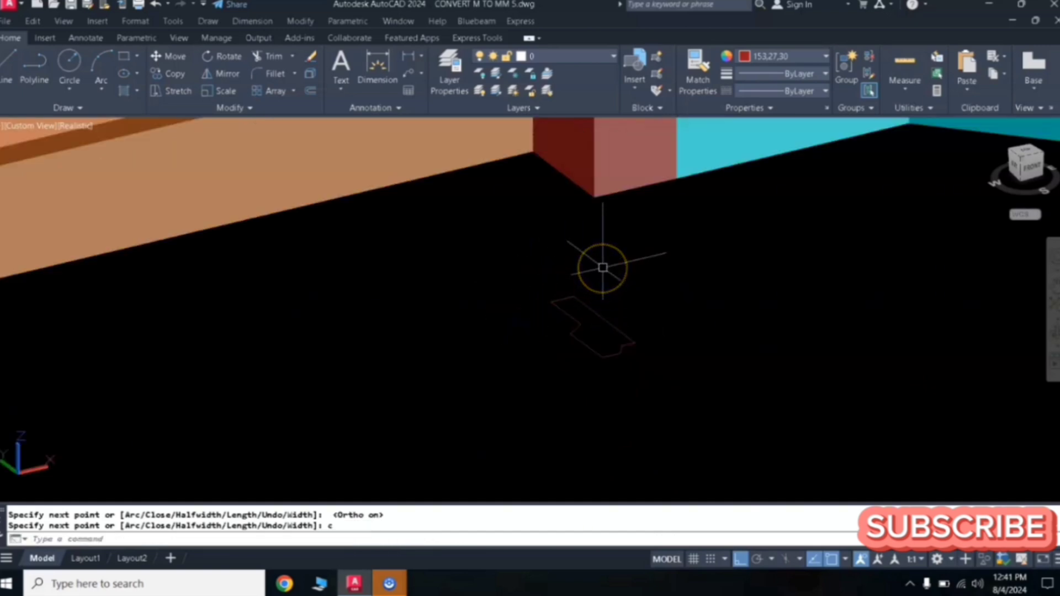
scroll(604, 268, "down", 4)
scroll(603, 268, "up", 3)
middle_click_drag(602, 277, 620, 336)
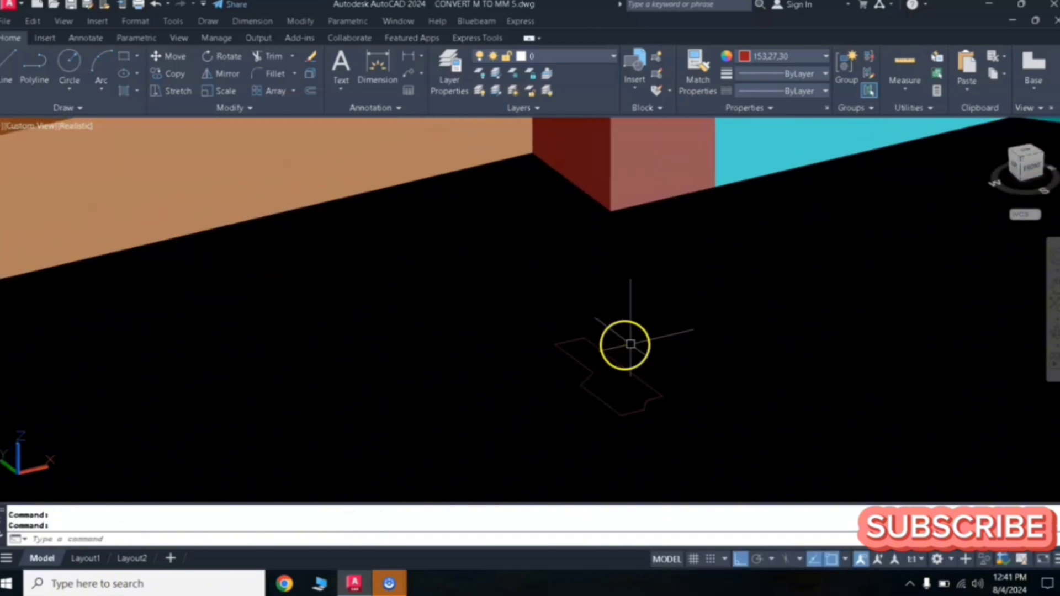
scroll(647, 345, "down", 2)
scroll(646, 345, "up", 2)
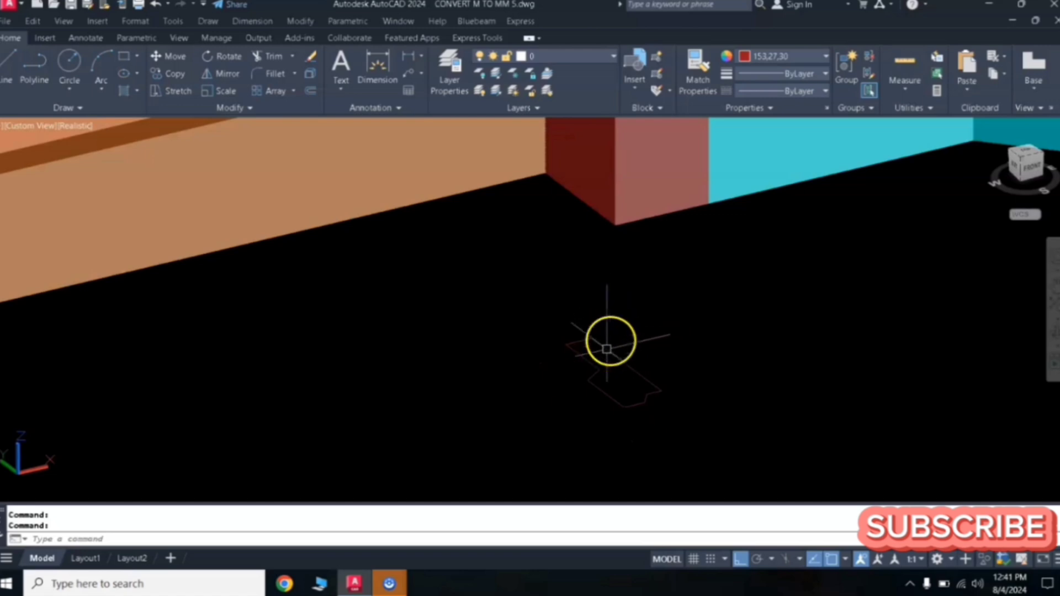
type("re")
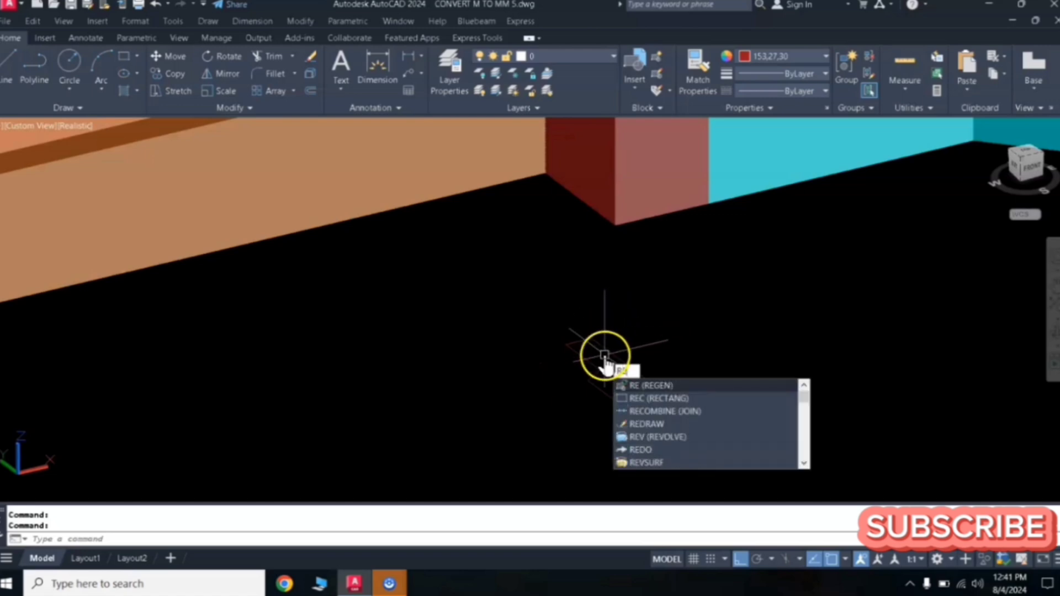
type("v")
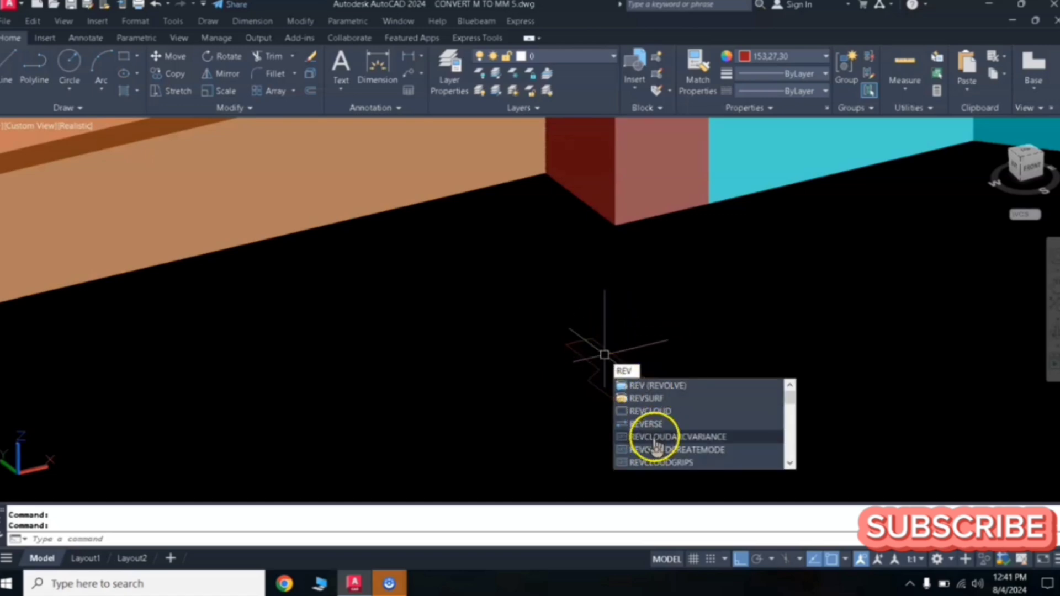
left_click(652, 385)
left_click(653, 385)
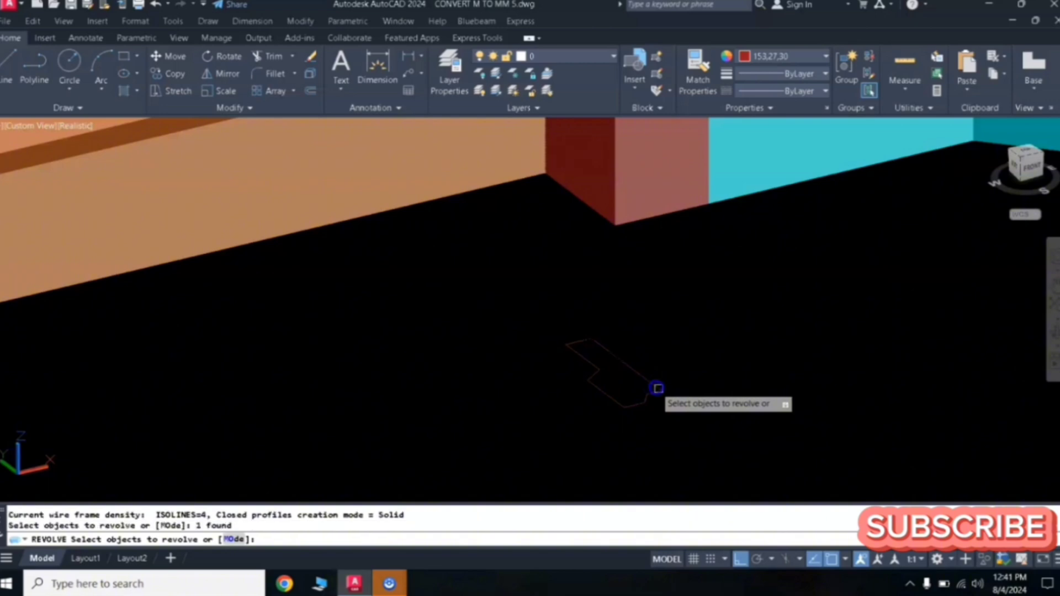
key("Return")
left_click(652, 395)
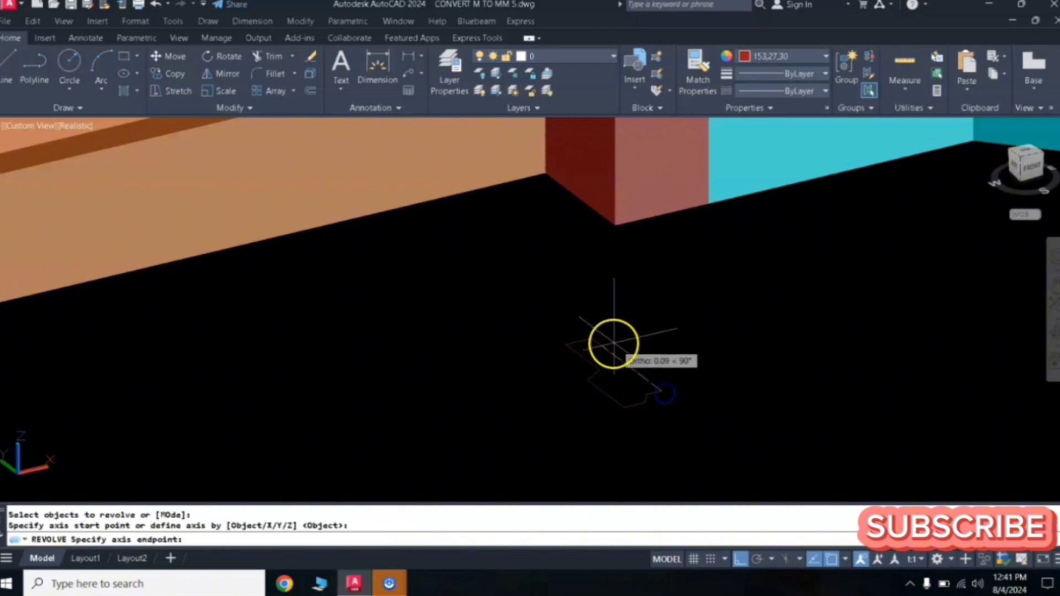
left_click(592, 338)
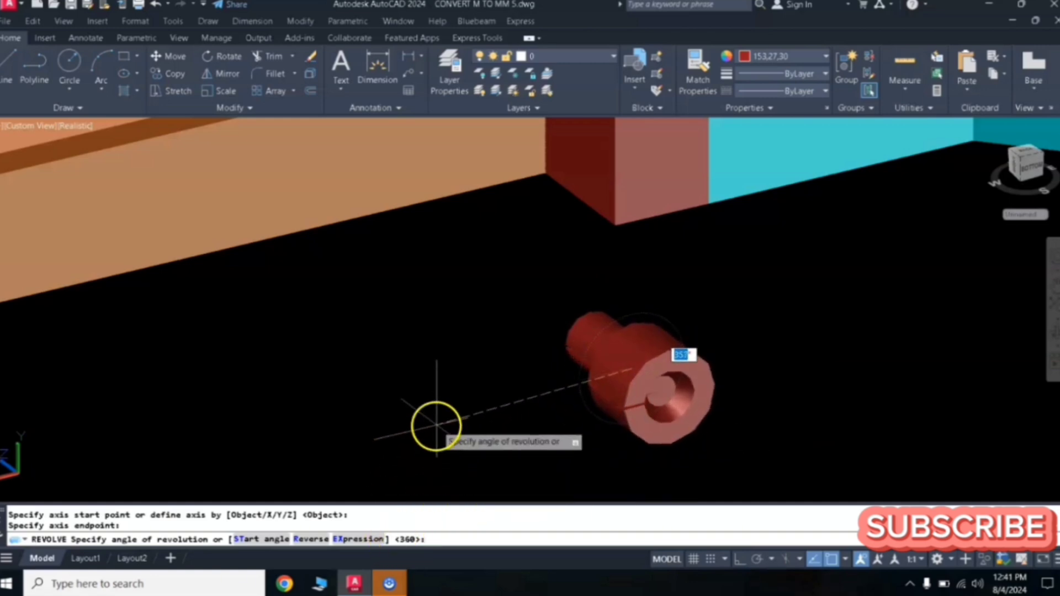
key("Return")
- Select the revolved stopper solid and set its colour to grey
left_click(715, 324)
left_click(577, 417)
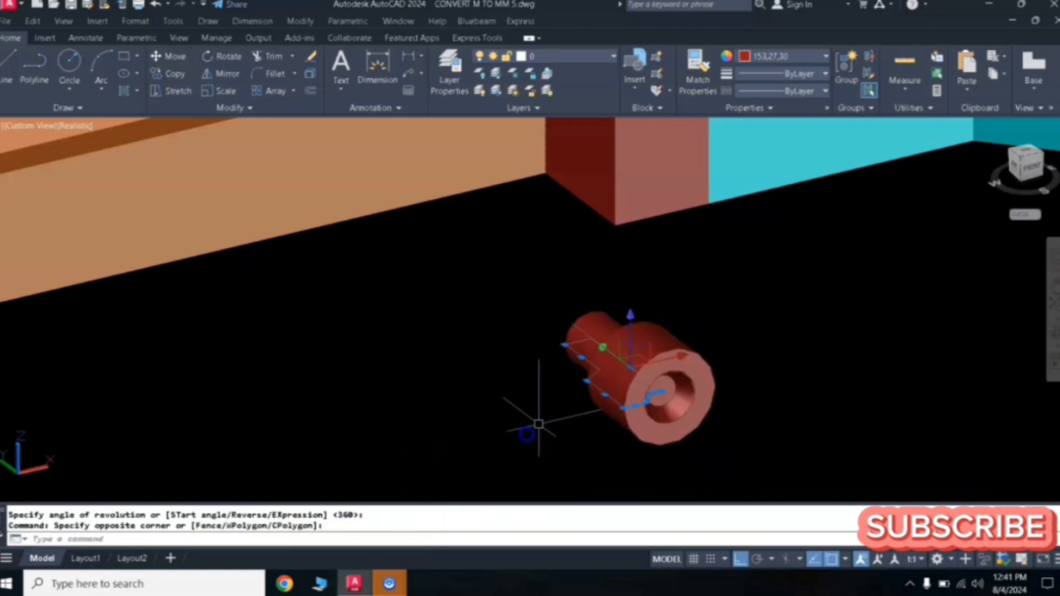
left_click(780, 58)
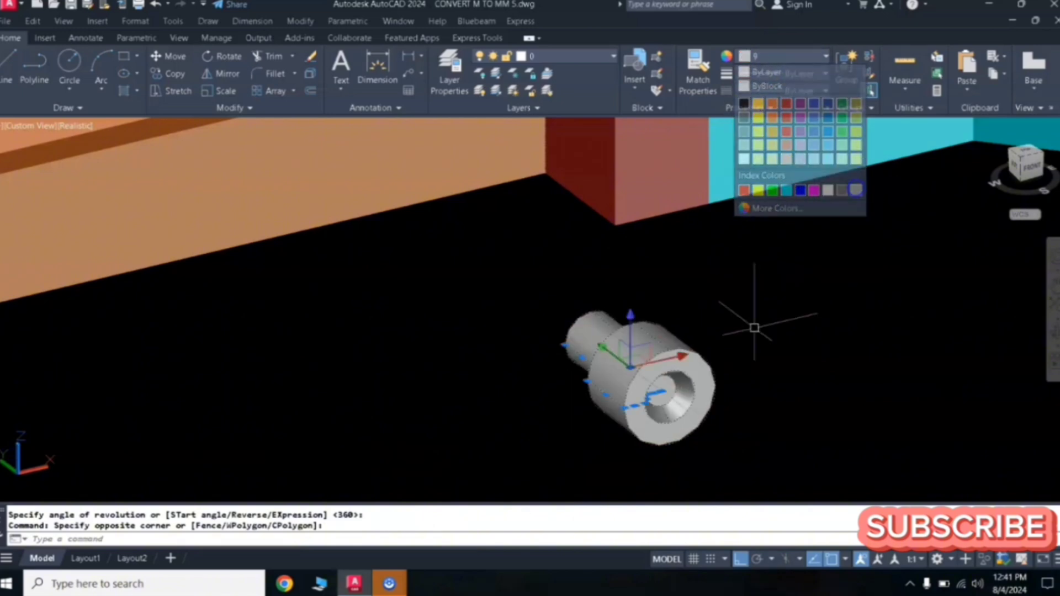
key("Escape")
key("Escape")
key("Escape")
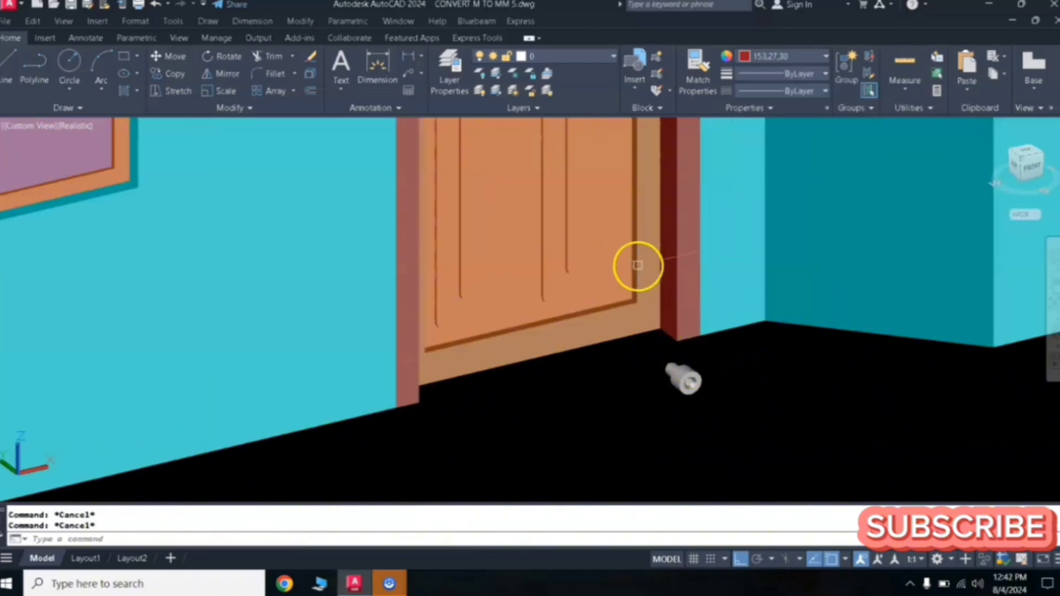
- Move the stopper twice towards the door's bottom corner next to the frame
type("m")
key("Return")
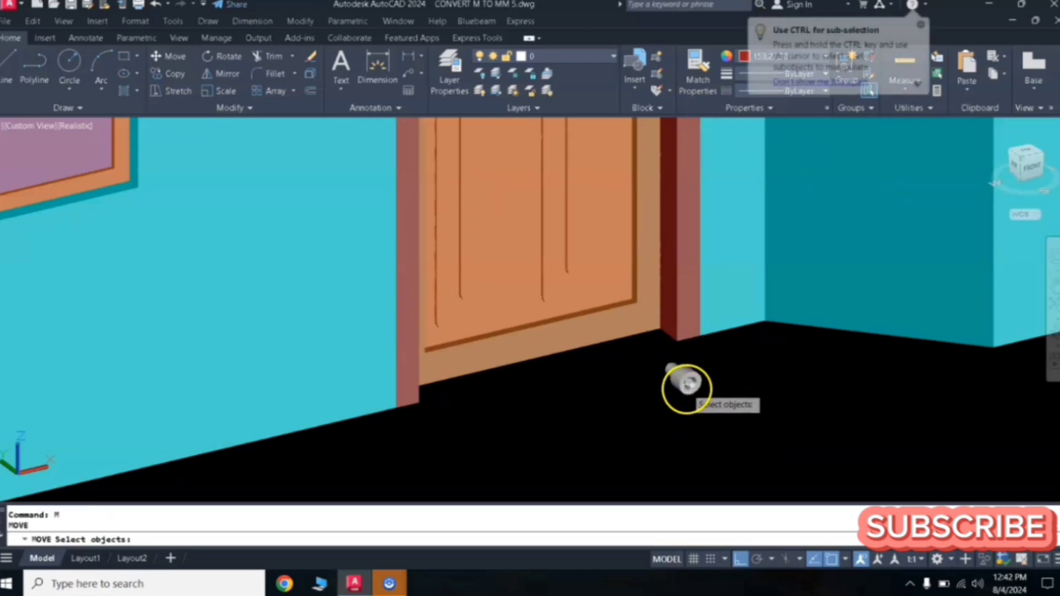
left_click(686, 386)
key("Return")
left_click(685, 420)
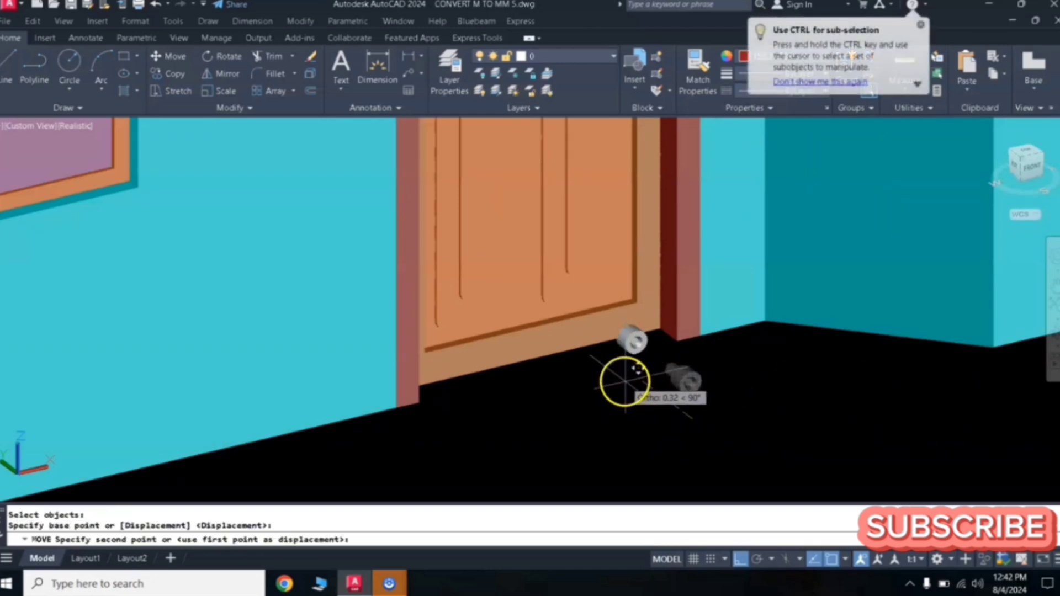
left_click(626, 381)
key("Return")
left_click(630, 346)
key("Return")
left_click(639, 395)
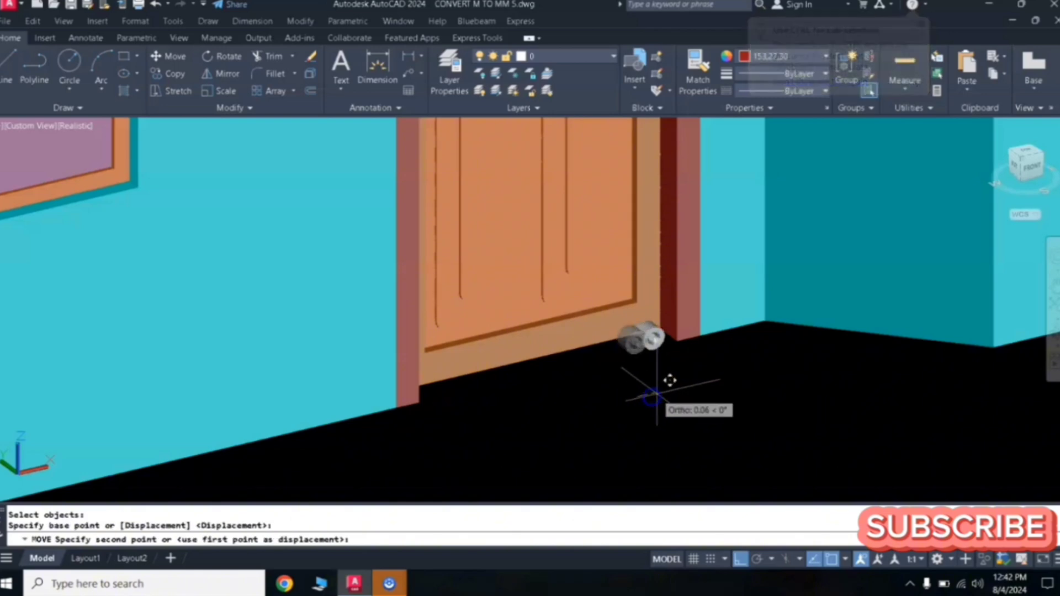
left_click(665, 393)
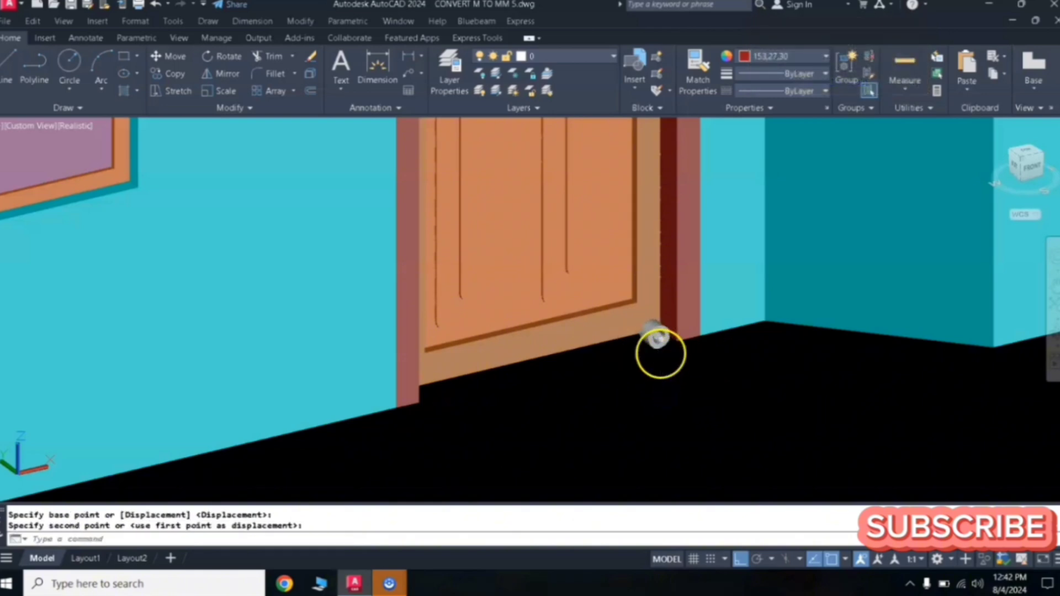
- Move the stopper again so it sits against the door's lower corner at the frame
key("Return")
left_click(656, 339)
key("Return")
left_click(665, 379)
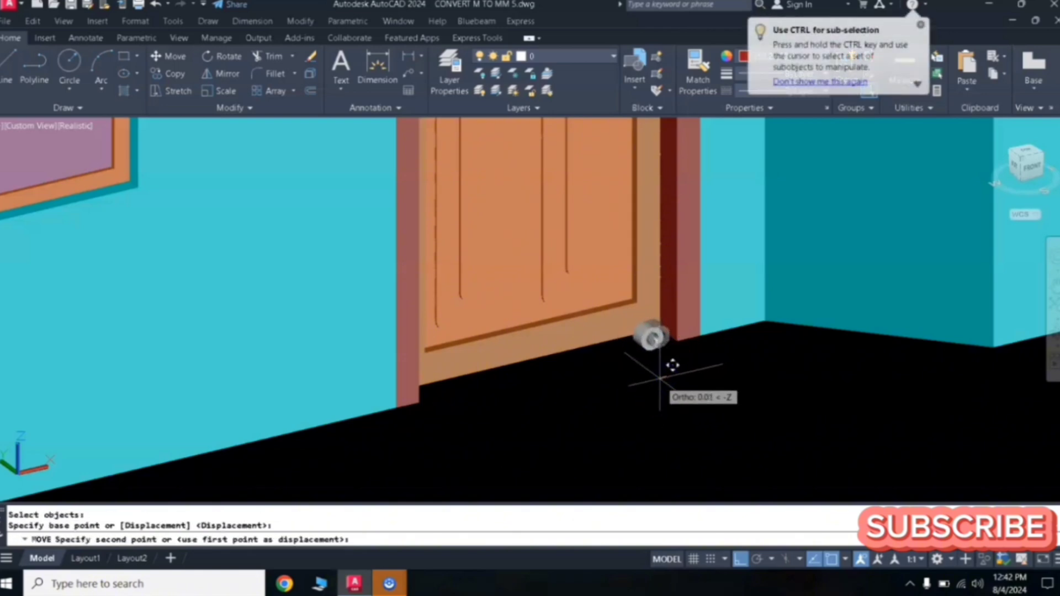
scroll(660, 375, "up", 3)
left_click(633, 339)
- Scale the stopper by a factor of 0.75 about its base
type("sc")
key("Return")
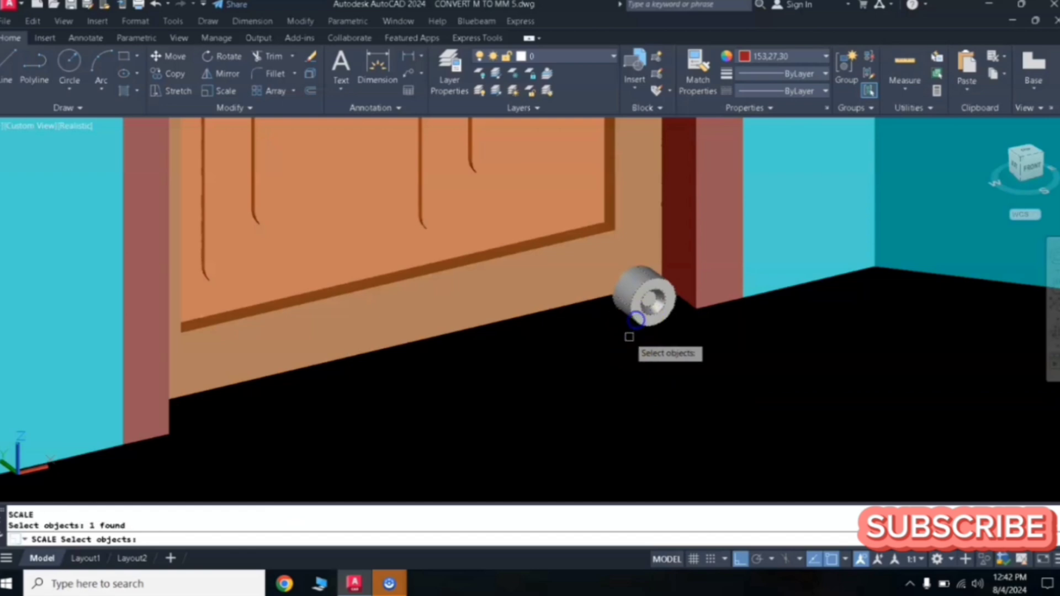
key("Return")
left_click(630, 319)
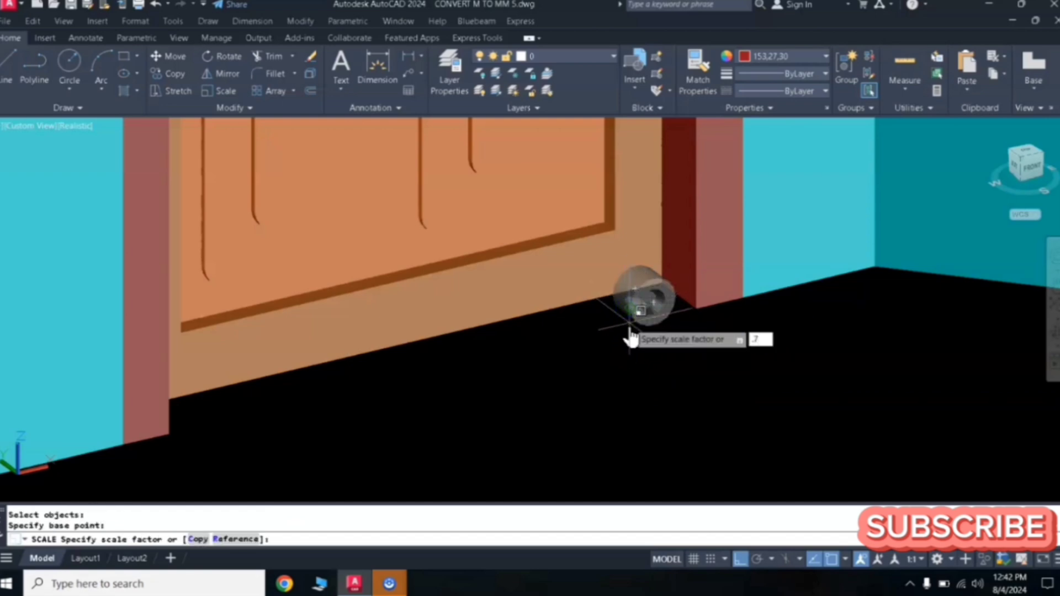
key("Return")
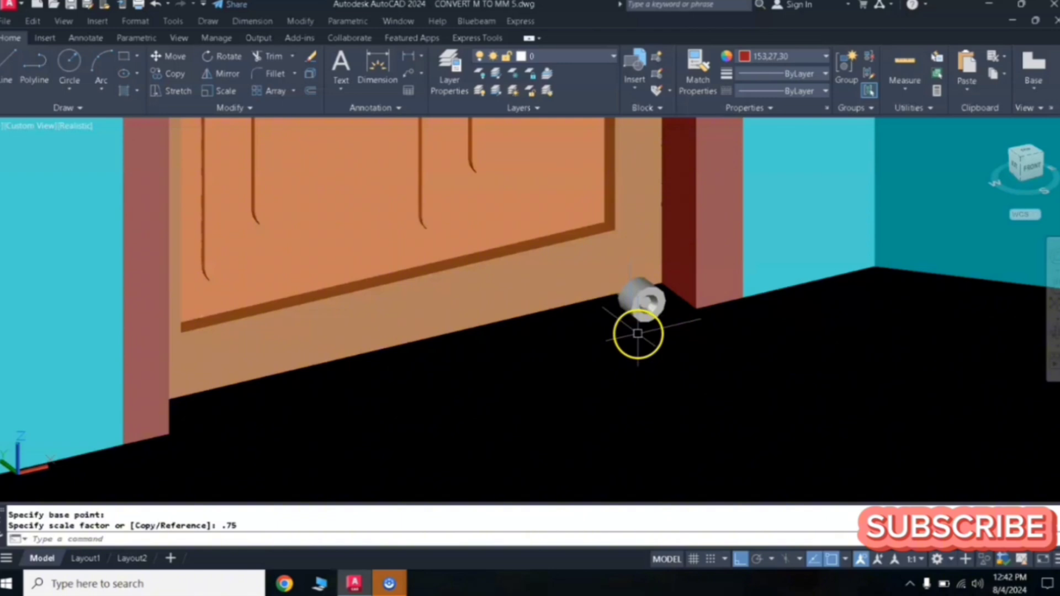
- Move the scaled stopper back against the door's corner by the frame
type("m")
key("Return")
left_click(639, 315)
key("Return")
left_click(614, 372)
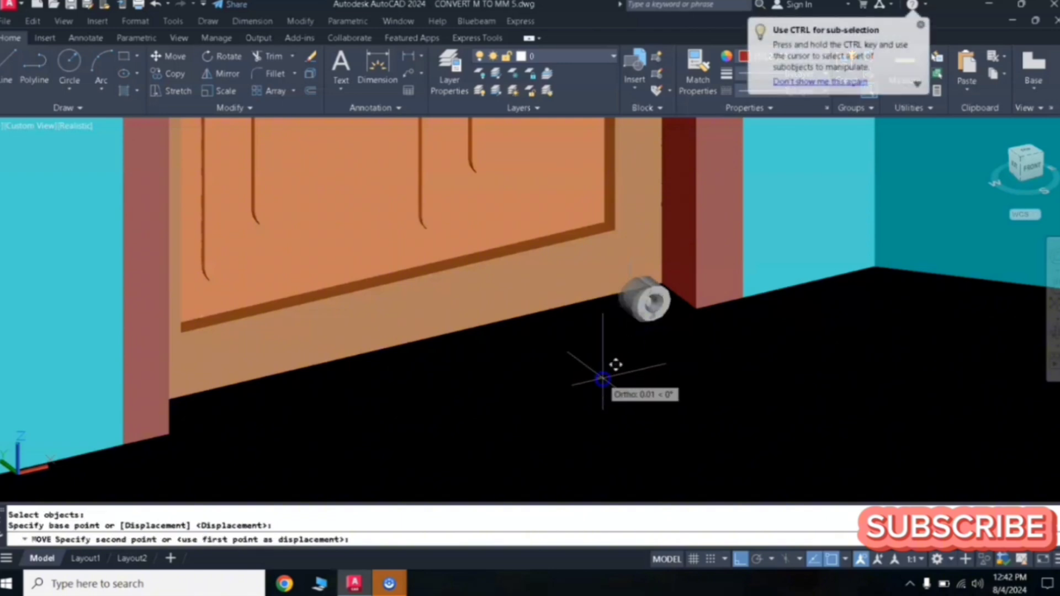
left_click(658, 320)
- Move the door stopper upward onto the door at mid-height beside the frame
left_click(654, 301)
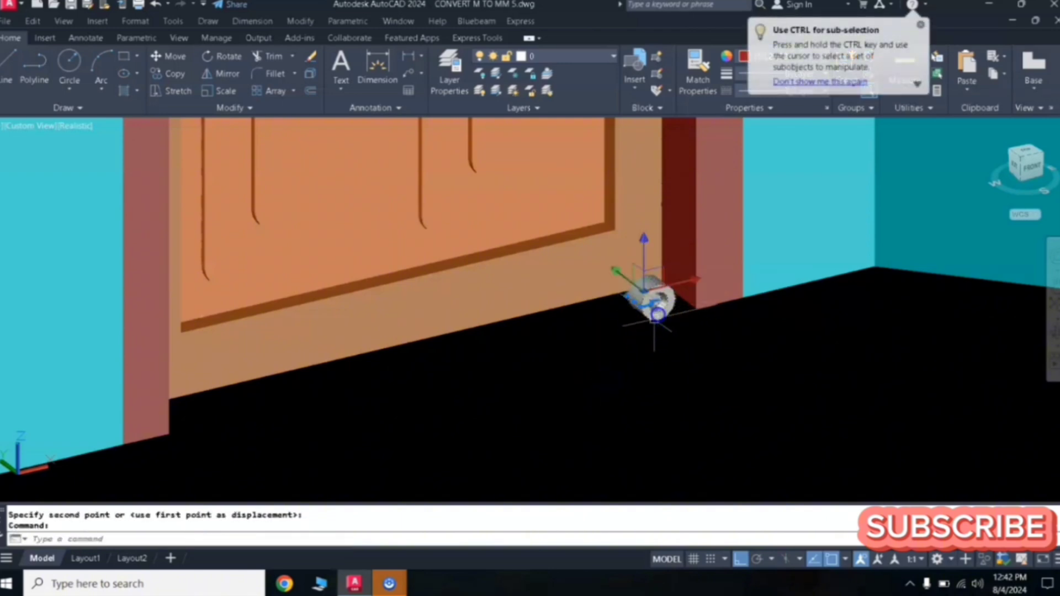
type("m")
key("Return")
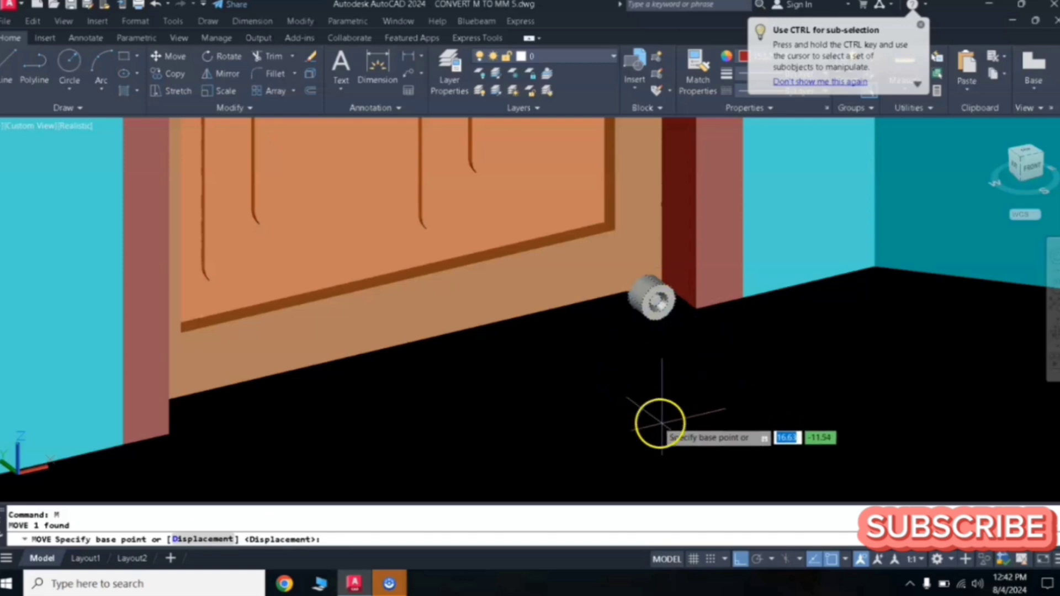
scroll(740, 454, "down", 3)
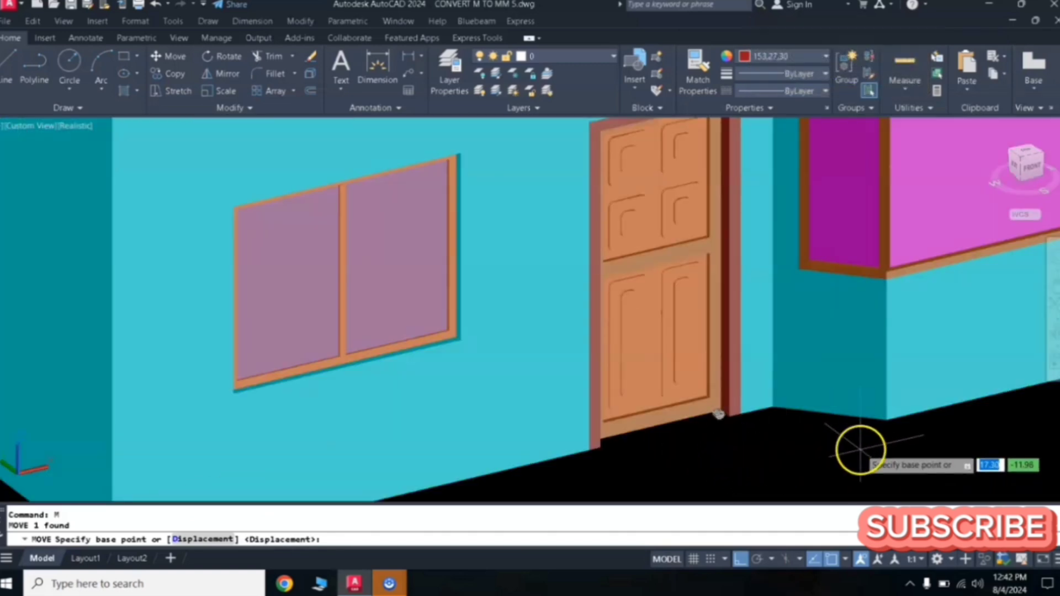
scroll(856, 450, "down", 3)
left_click(1007, 422)
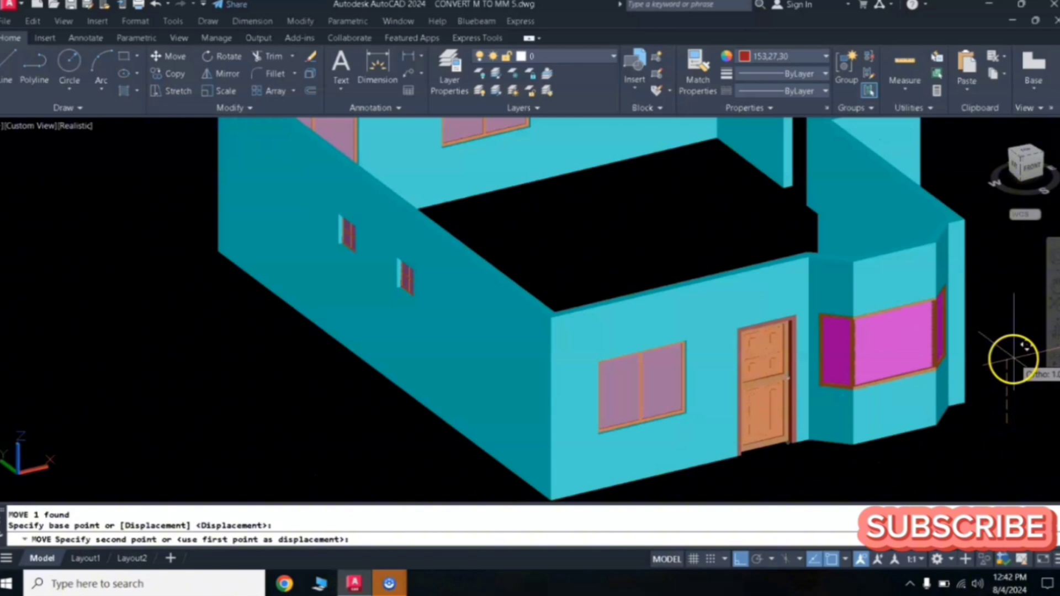
left_click(1014, 359)
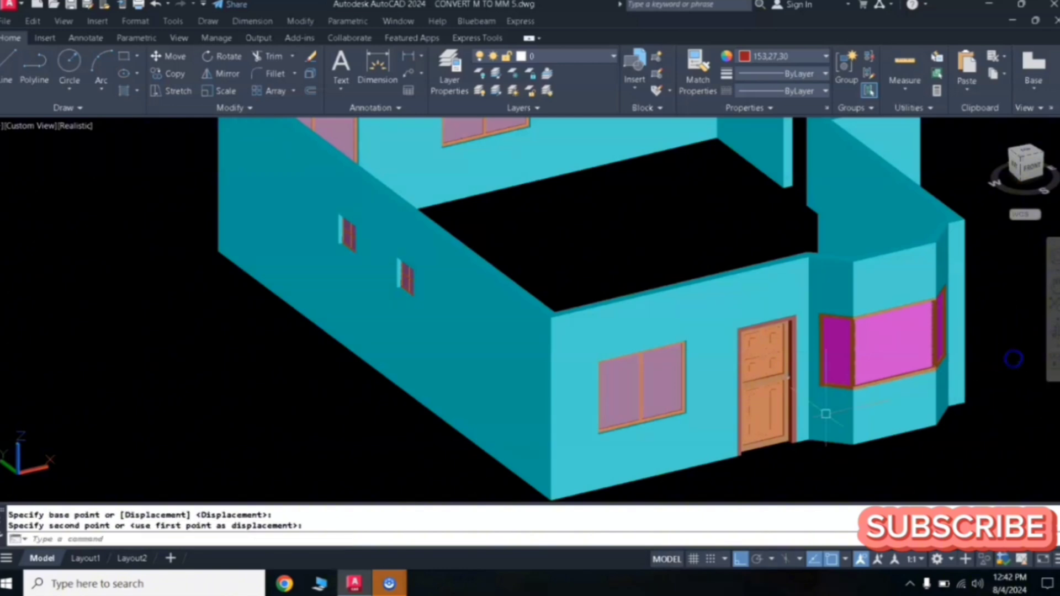
- Inspect the door and stopper from several zoom levels
scroll(748, 380, "up", 6)
left_click(863, 376)
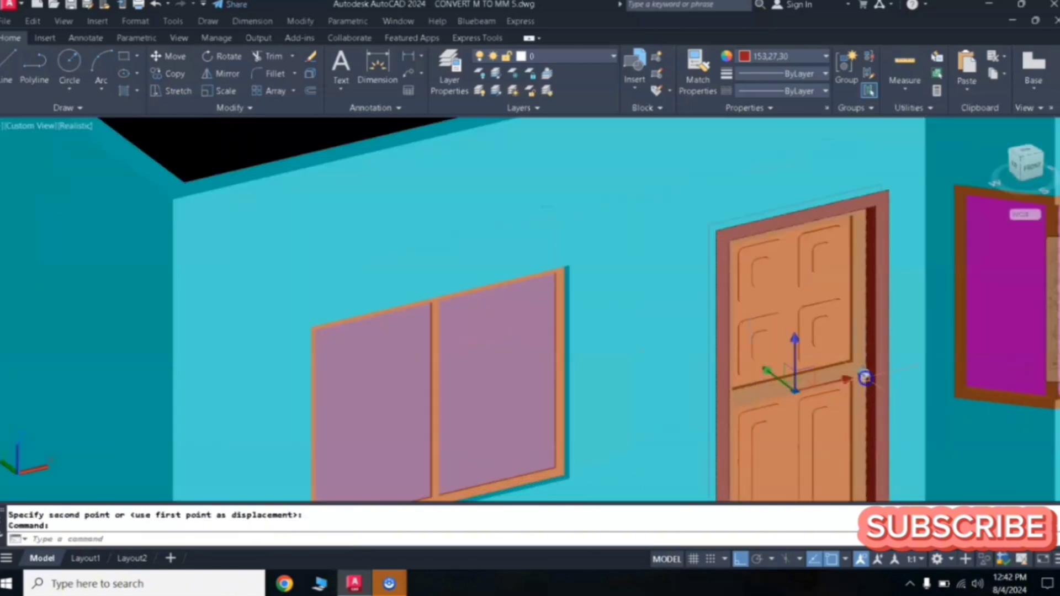
key("Escape")
key("Escape")
scroll(872, 392, "down", 5)
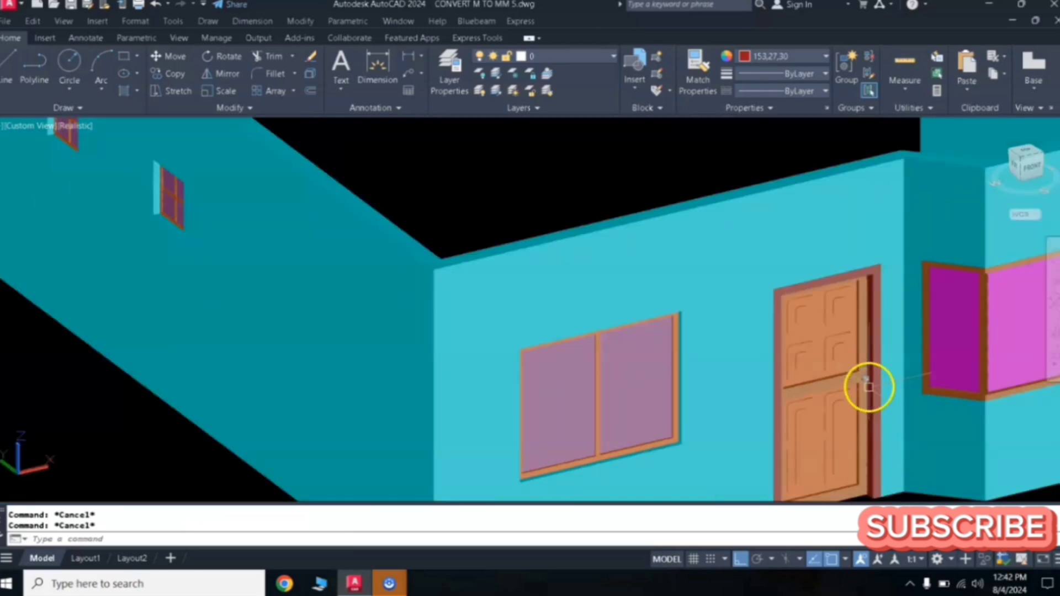
scroll(895, 442, "up", 8)
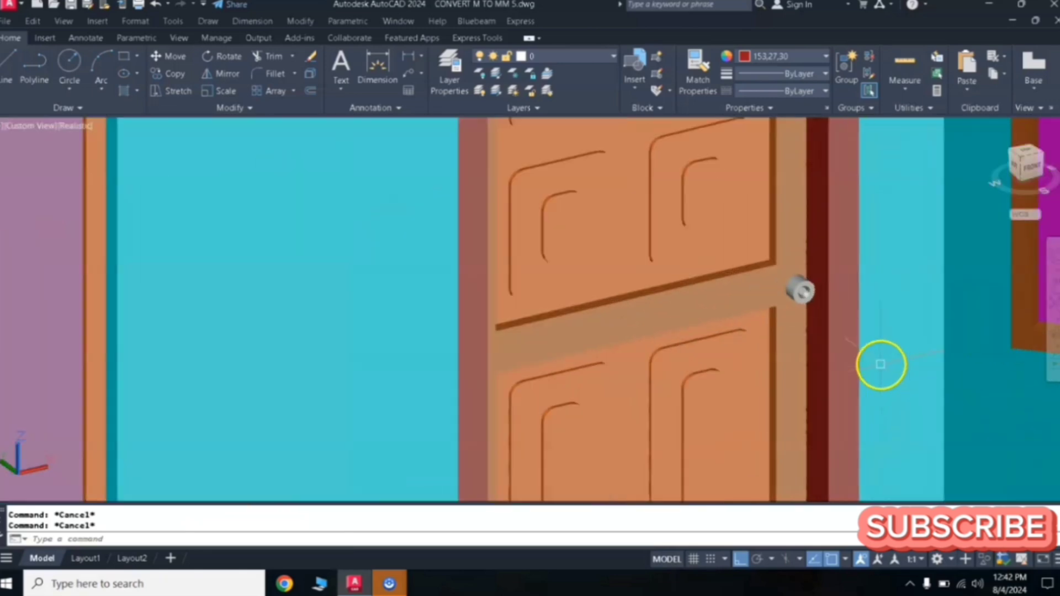
scroll(859, 370, "down", 6)
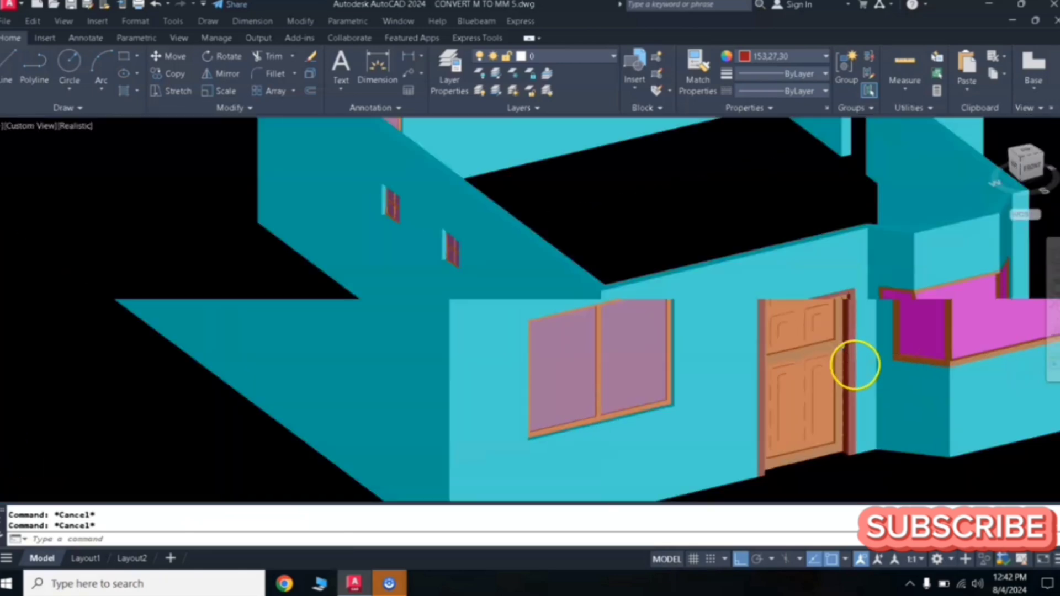
scroll(829, 348, "down", 4)
scroll(736, 355, "up", 6)
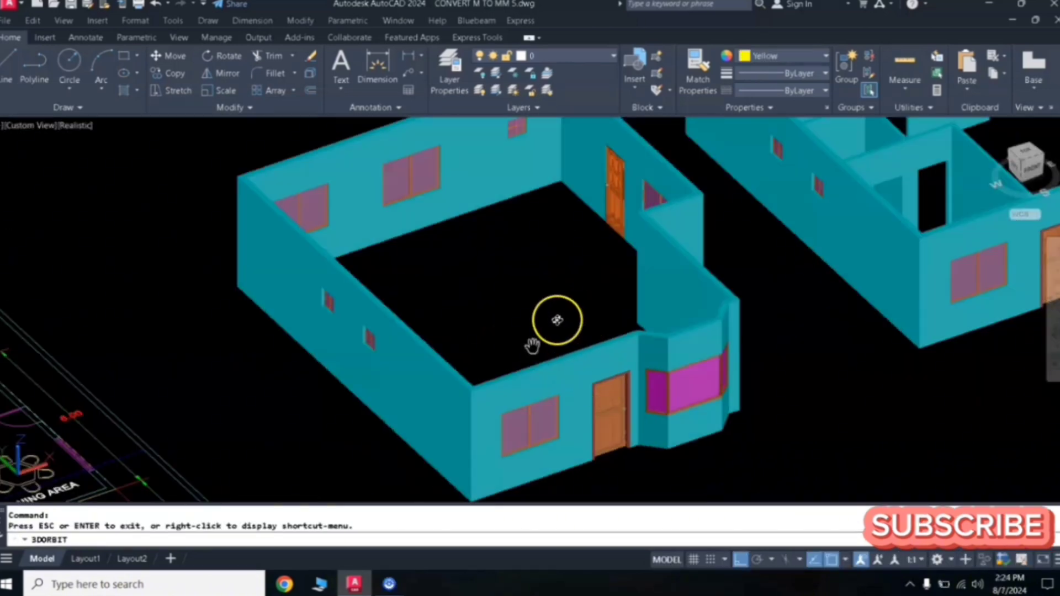
- Orbit over to the second floor plan and turn off the ROOF layer
left_click_drag(558, 321, 544, 315)
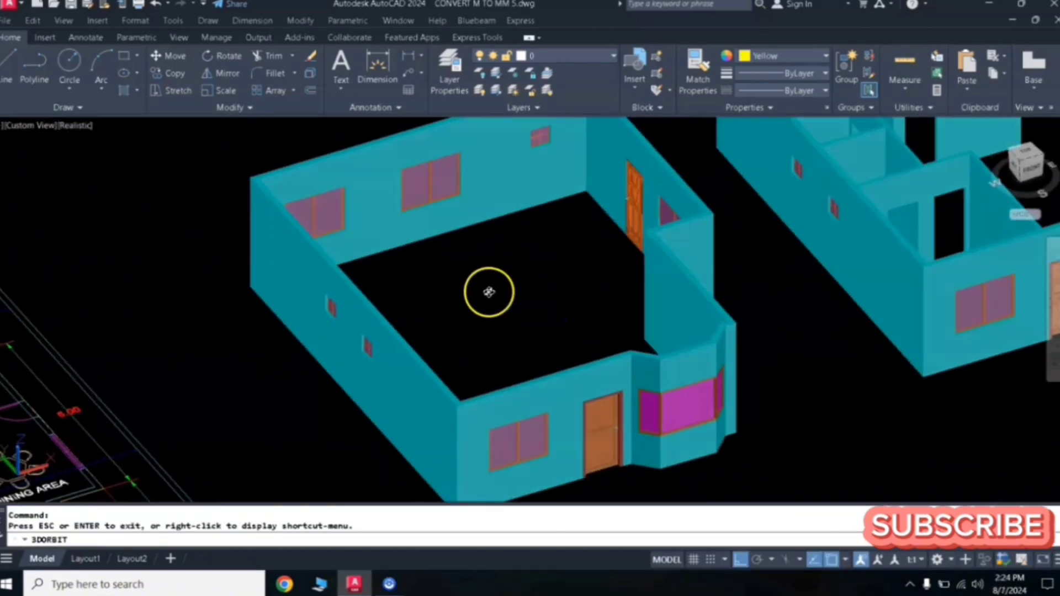
middle_click_drag(592, 290, 268, 390)
left_click_drag(639, 248, 555, 287)
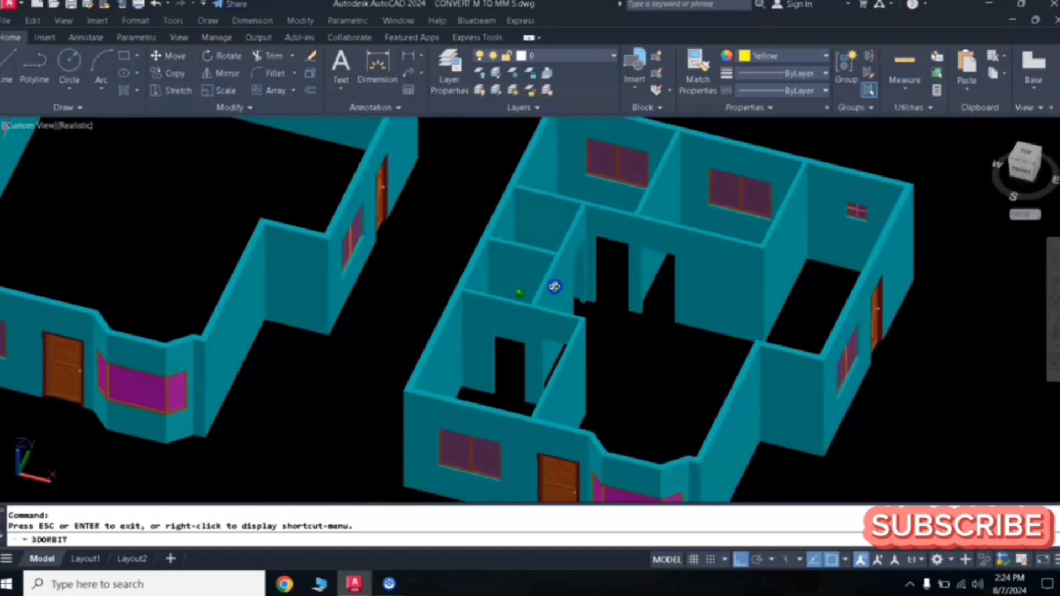
scroll(569, 284, "down", 3)
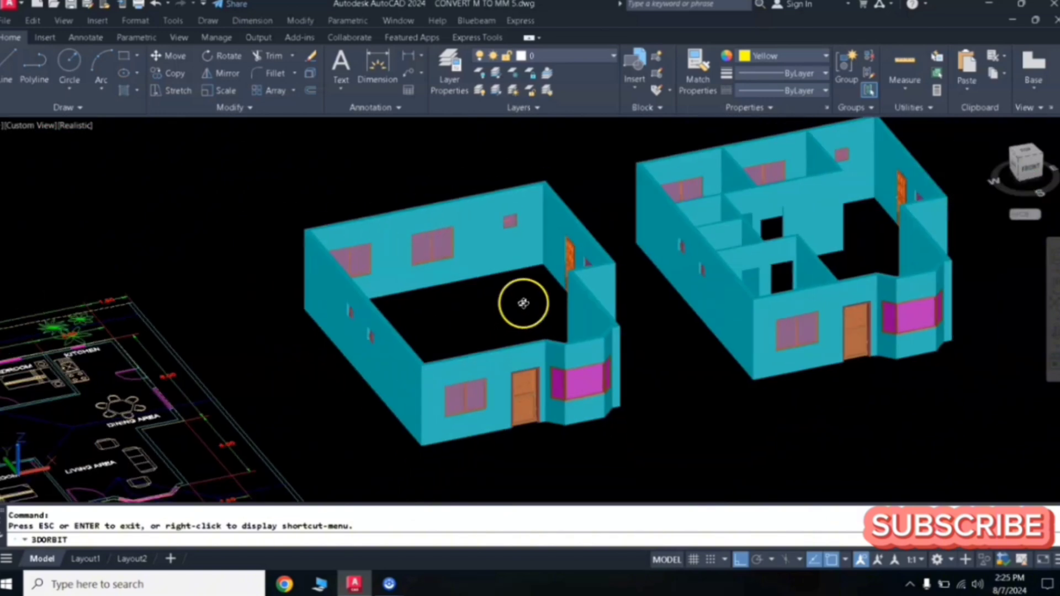
middle_click_drag(522, 303, 600, 294)
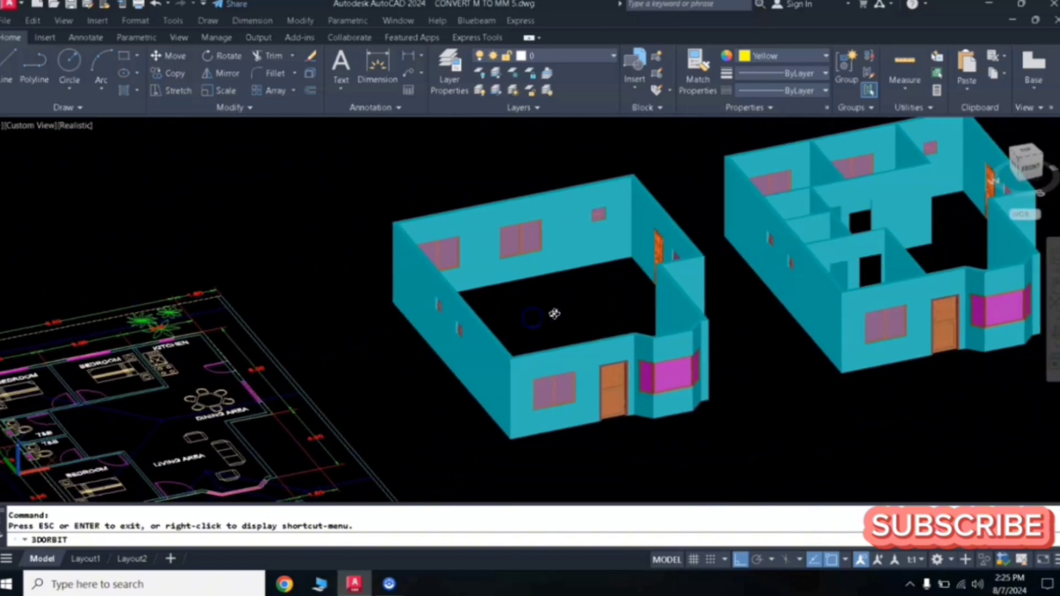
middle_click_drag(301, 377, 452, 299)
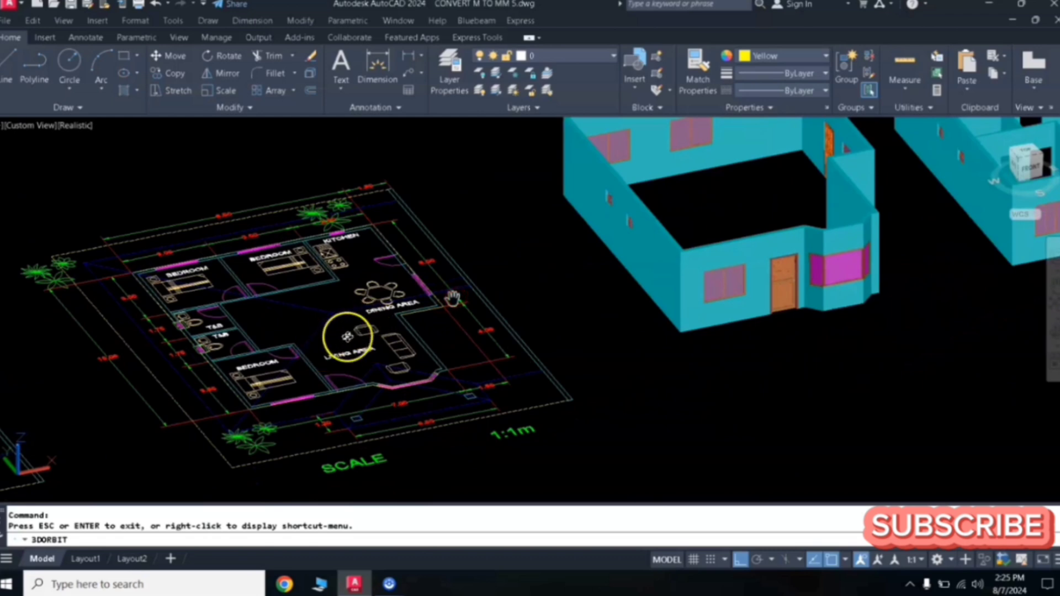
left_click_drag(347, 337, 346, 278)
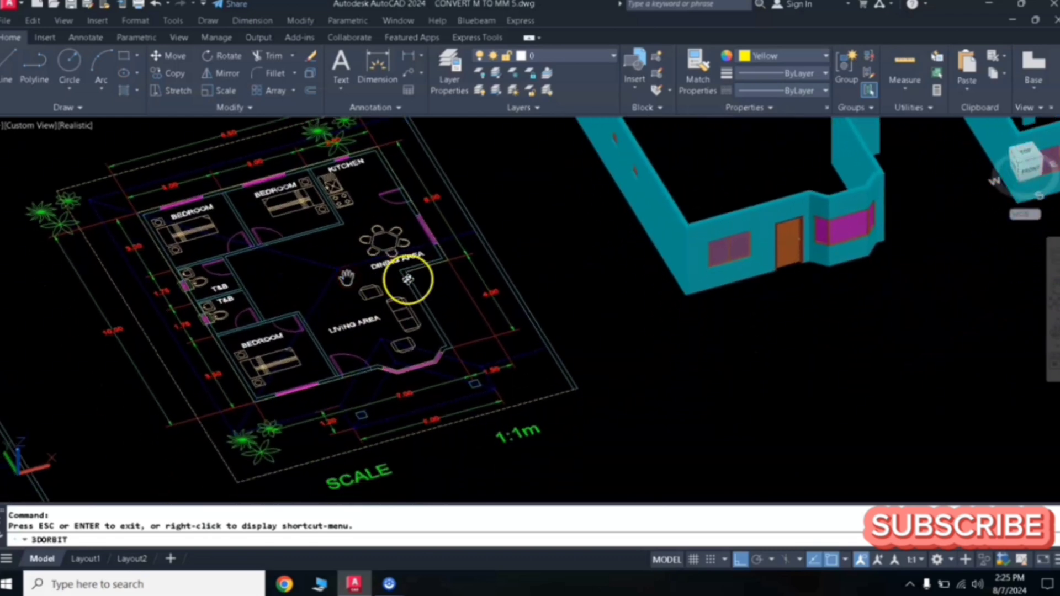
right_click(374, 293)
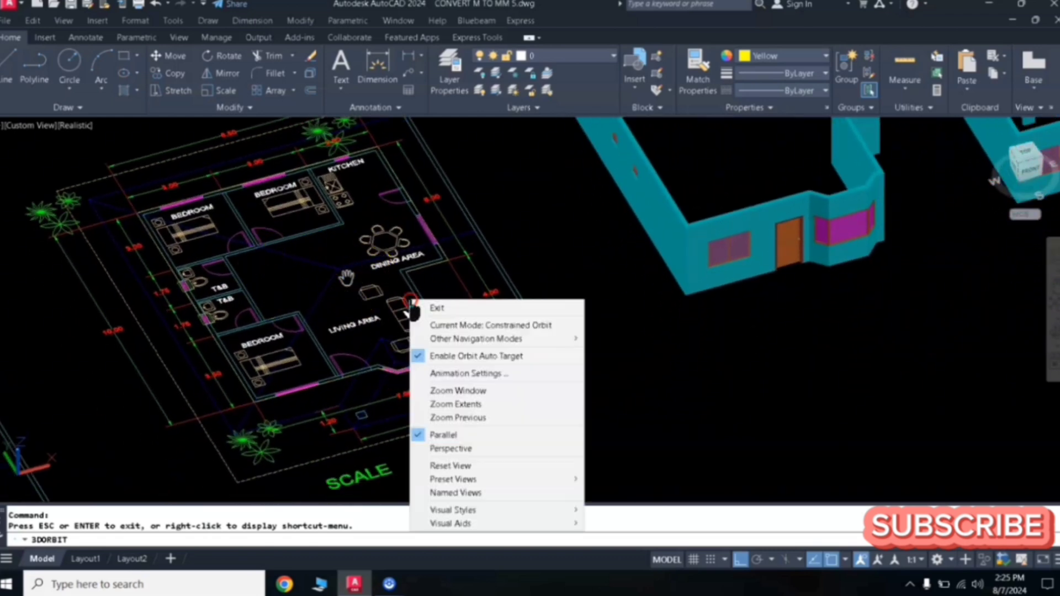
left_click(434, 305)
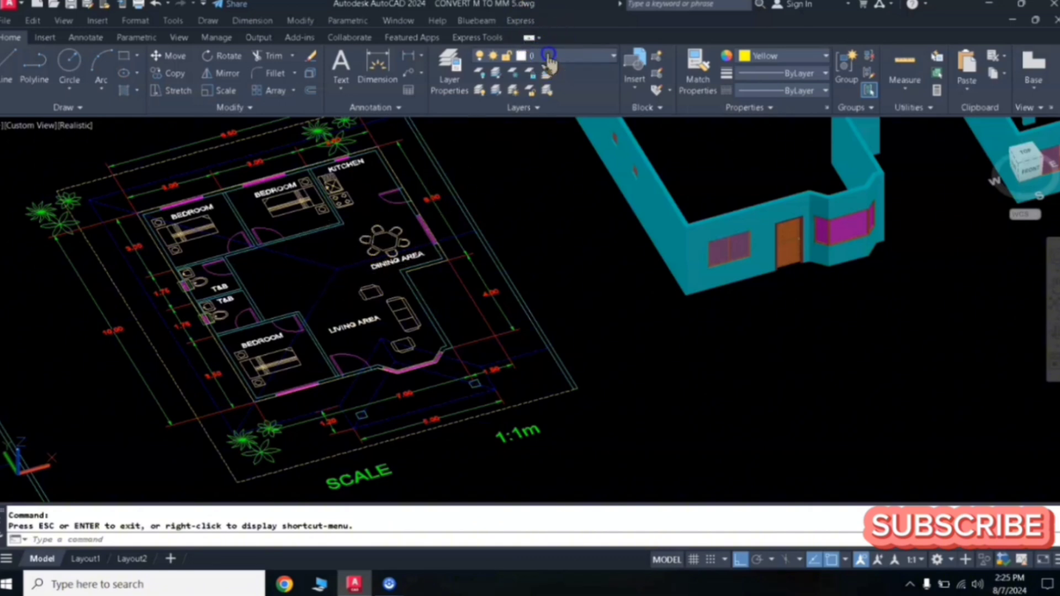
left_click(549, 59)
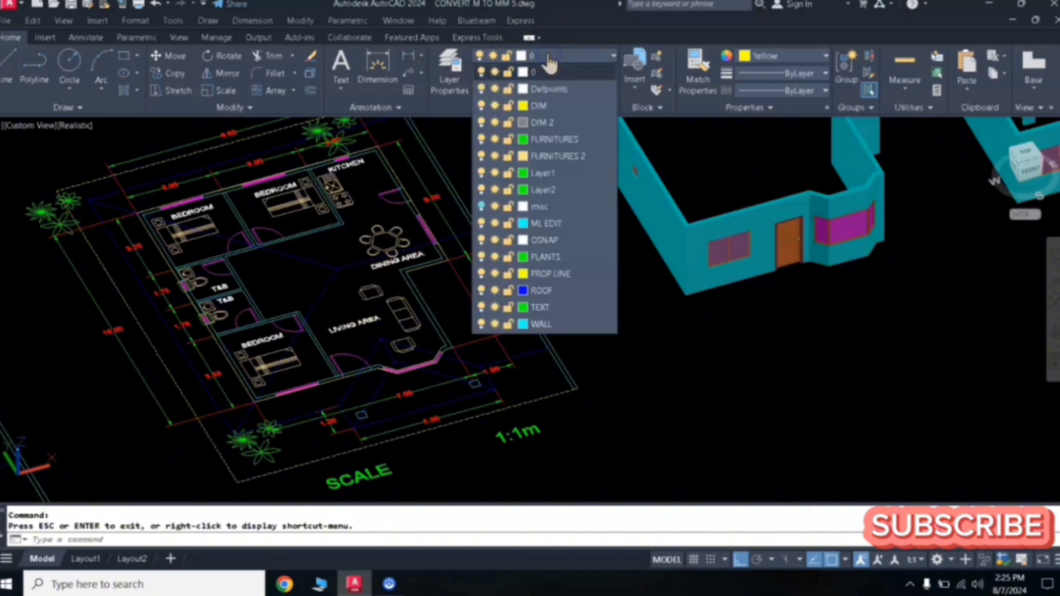
left_click(482, 291)
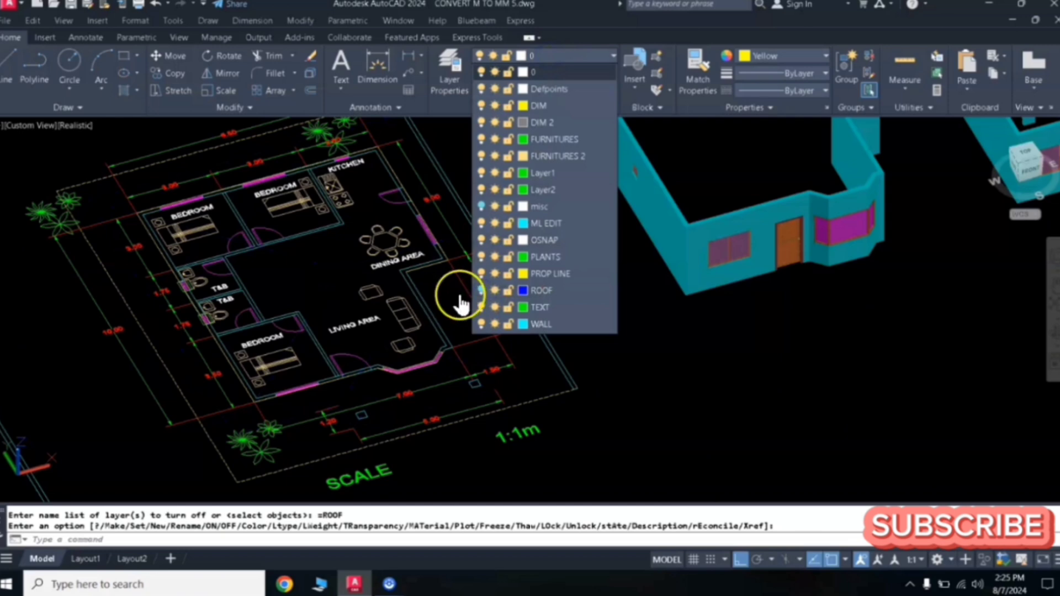
left_click(336, 284)
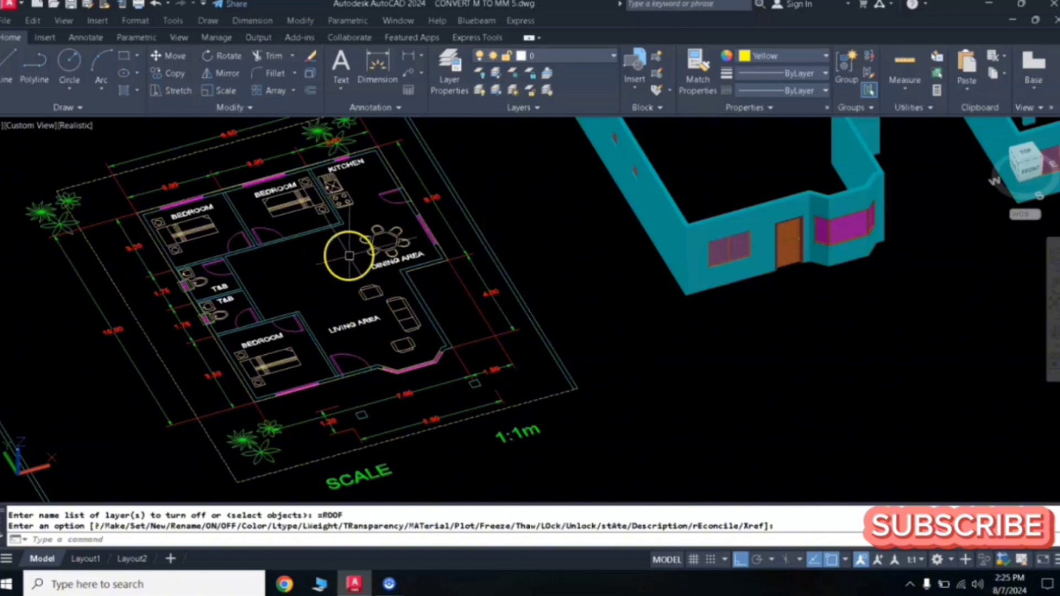
middle_click_drag(352, 255, 386, 282)
key("Return")
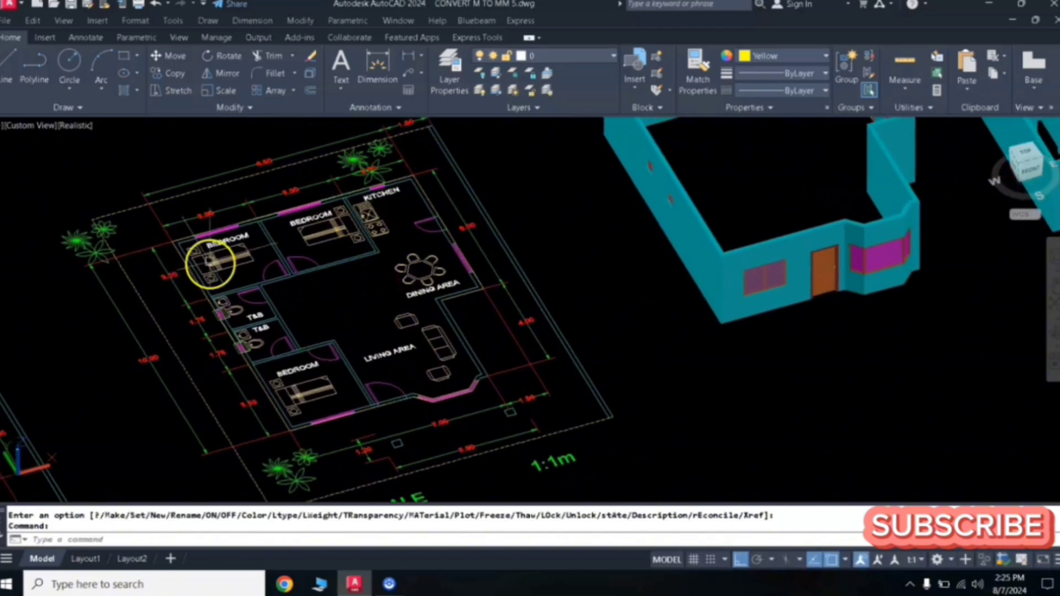
- Create a boundary polyline from the interior wall area between the bedrooms and the hall with Boundary
scroll(358, 212, "up", 3)
middle_click_drag(281, 244, 366, 247)
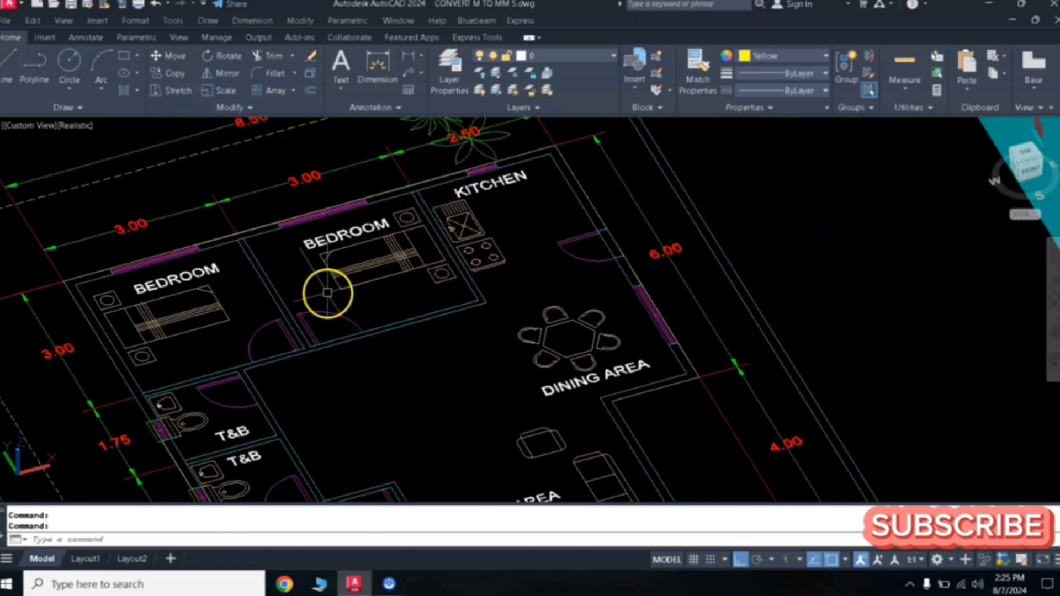
type("O")
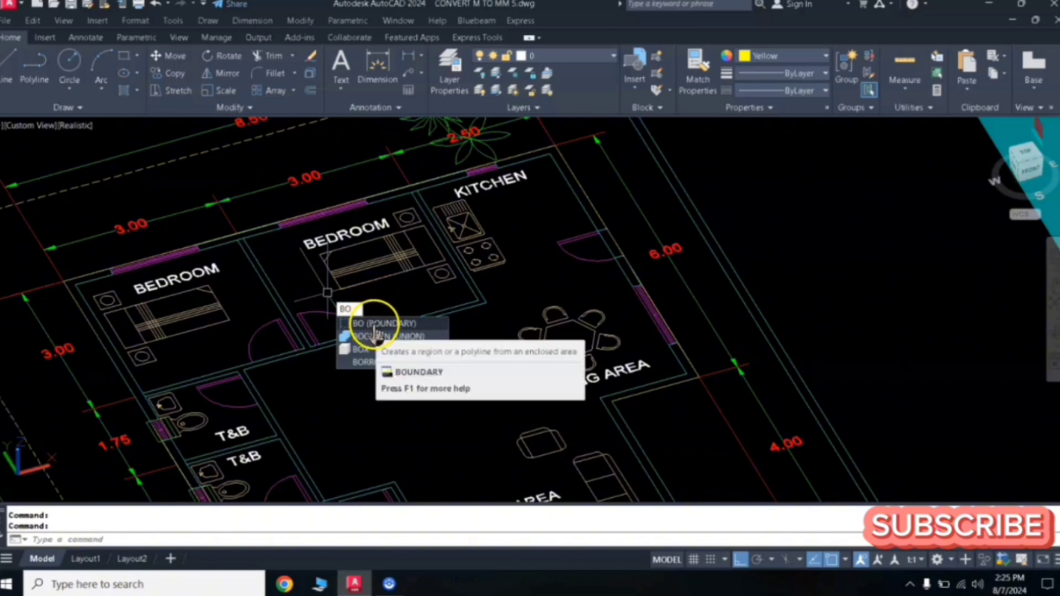
key("Return")
left_click(441, 171)
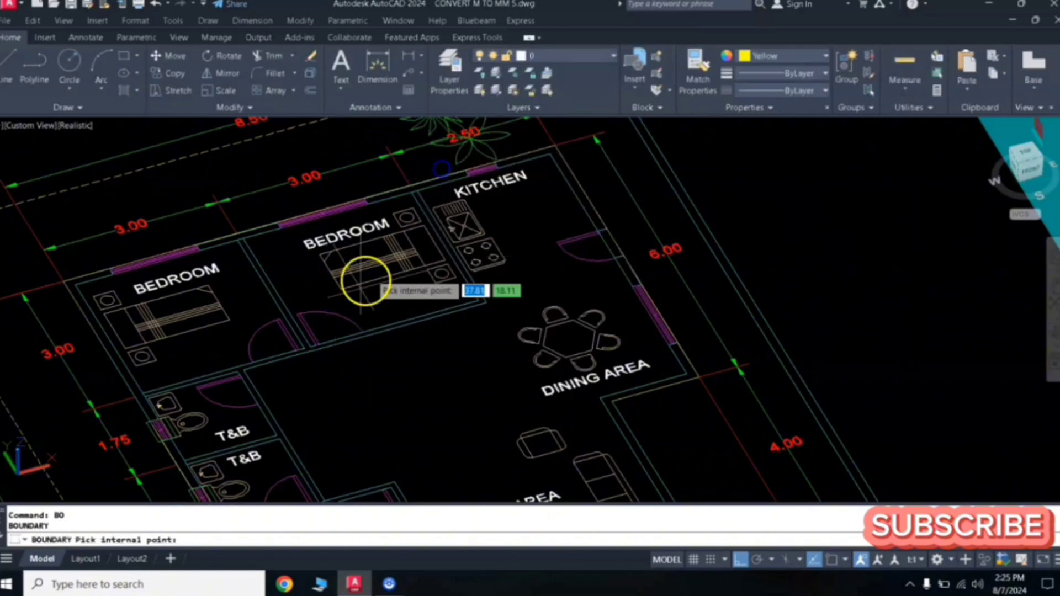
left_click(310, 349)
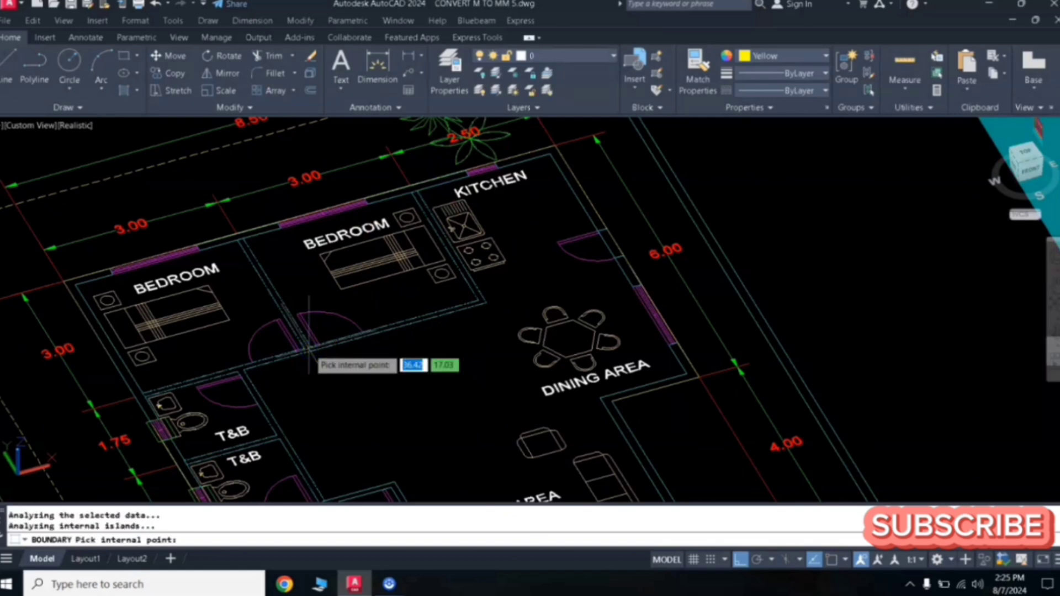
key("Return")
left_click(390, 357)
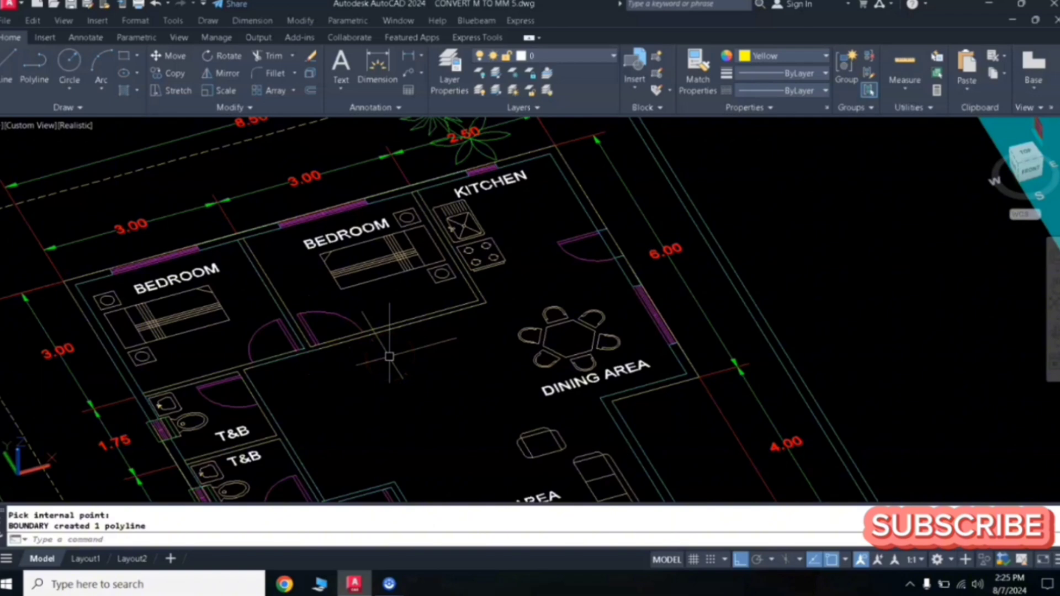
- Extrude the wall boundary polyline to a height of 3
type("ext")
key("Return")
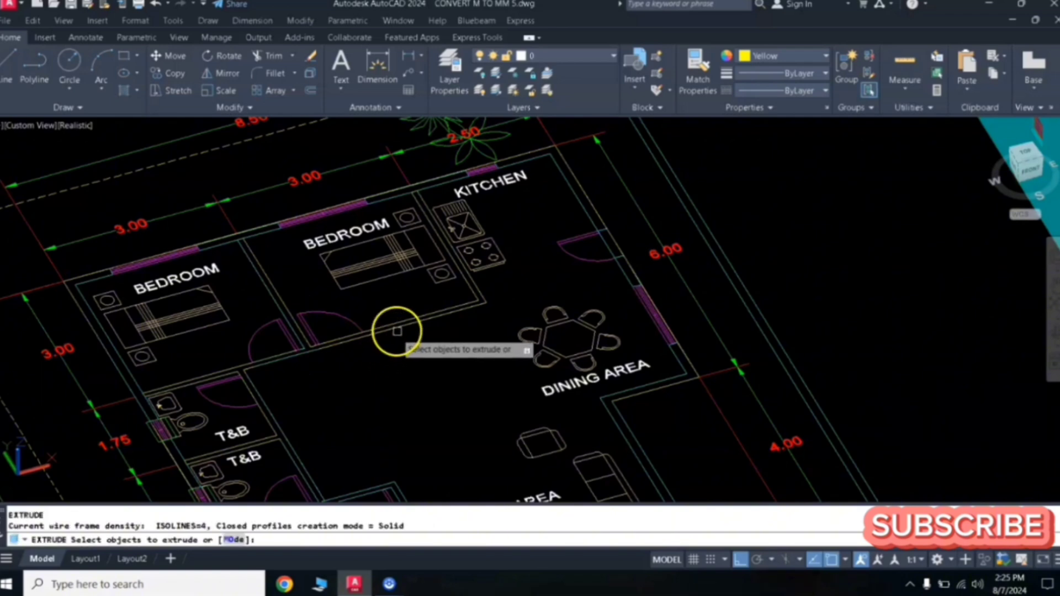
left_click(398, 329)
key("Return")
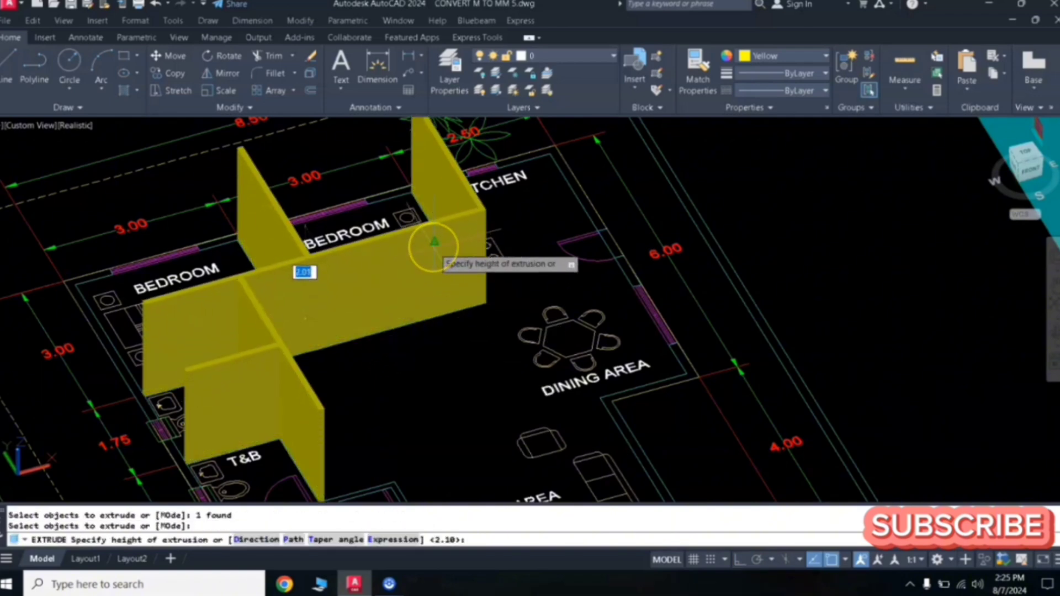
key("Return")
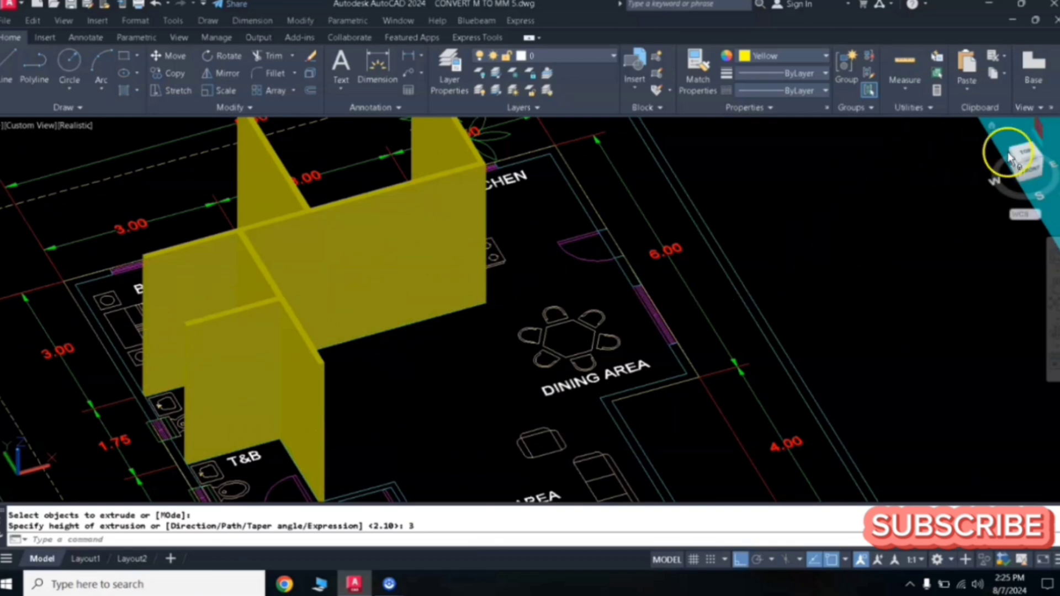
- Orbit and pan around the extruded walls toward the living area of the plan
middle_click_drag(784, 276, 467, 429)
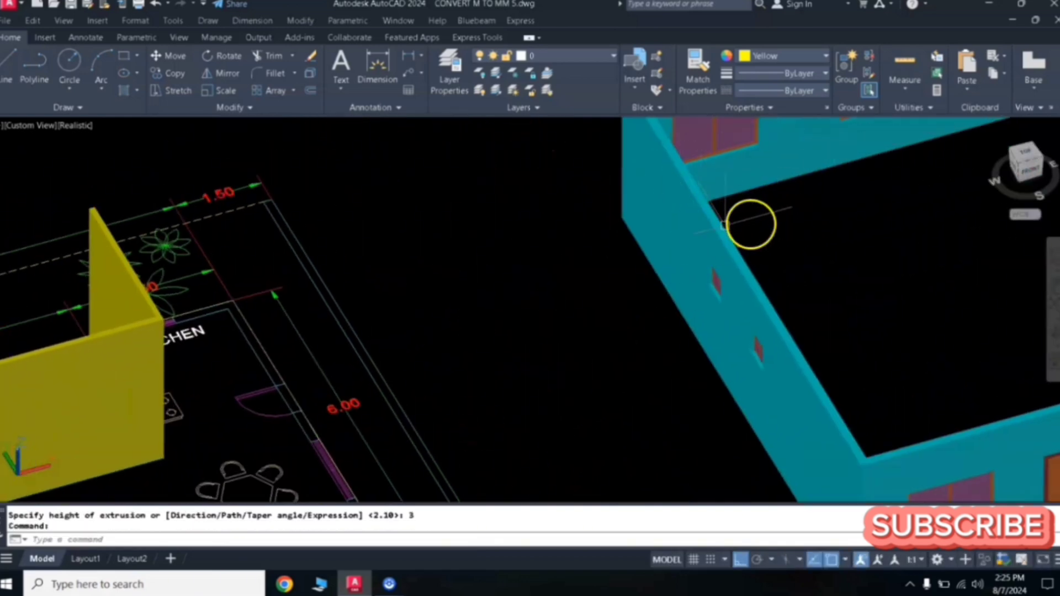
middle_click_drag(467, 311, 716, 200)
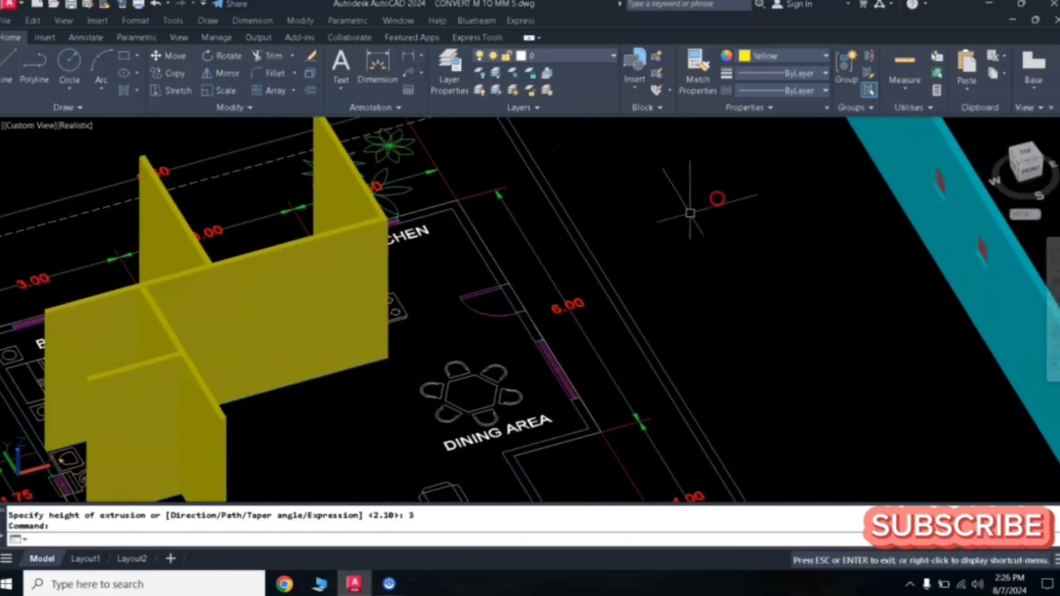
middle_click_drag(265, 339, 431, 242)
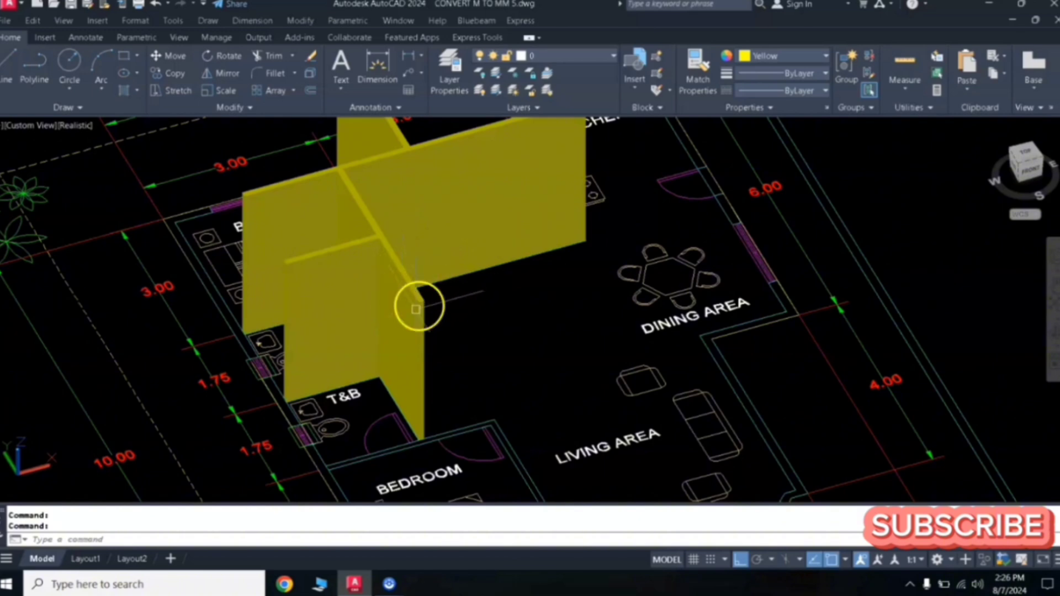
middle_click_drag(450, 334, 358, 221)
scroll(416, 324, "up", 3)
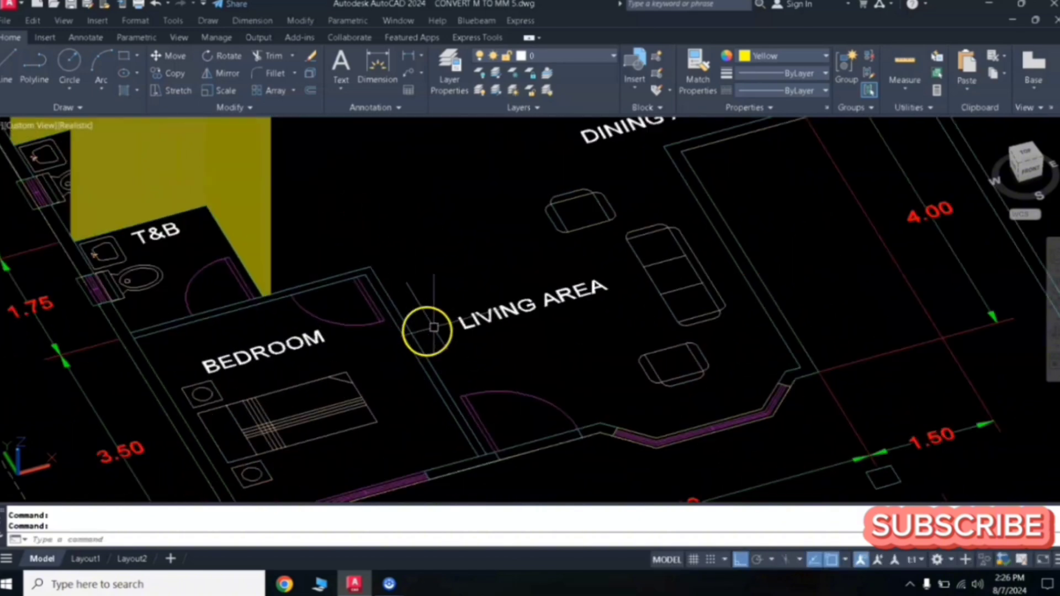
middle_click_drag(434, 327, 462, 260)
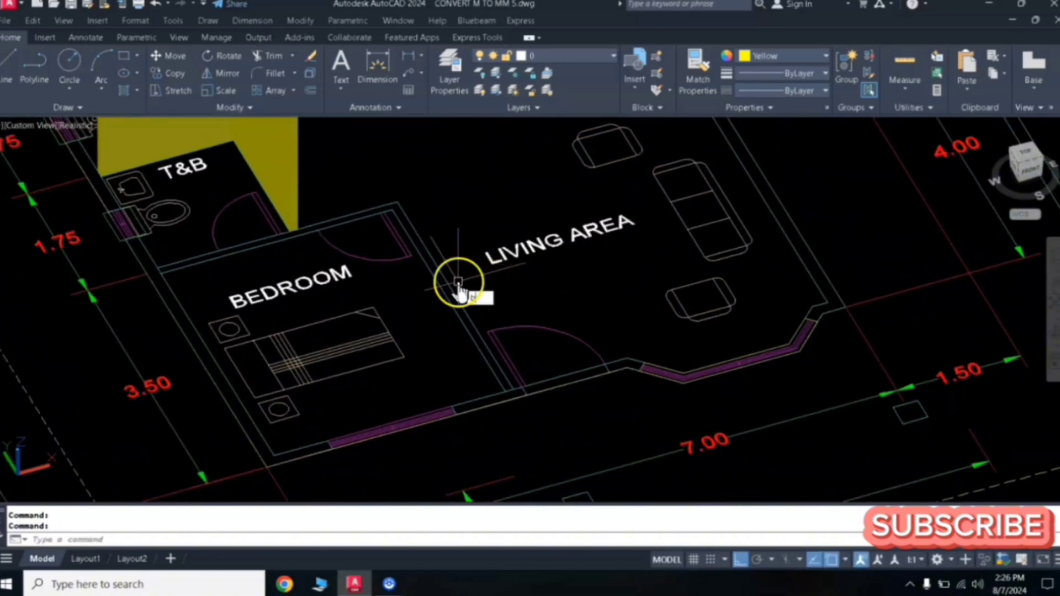
- Create a boundary polyline from the wall area beside the living area with Boundary, picking an internal point
type("BO")
left_click(492, 313)
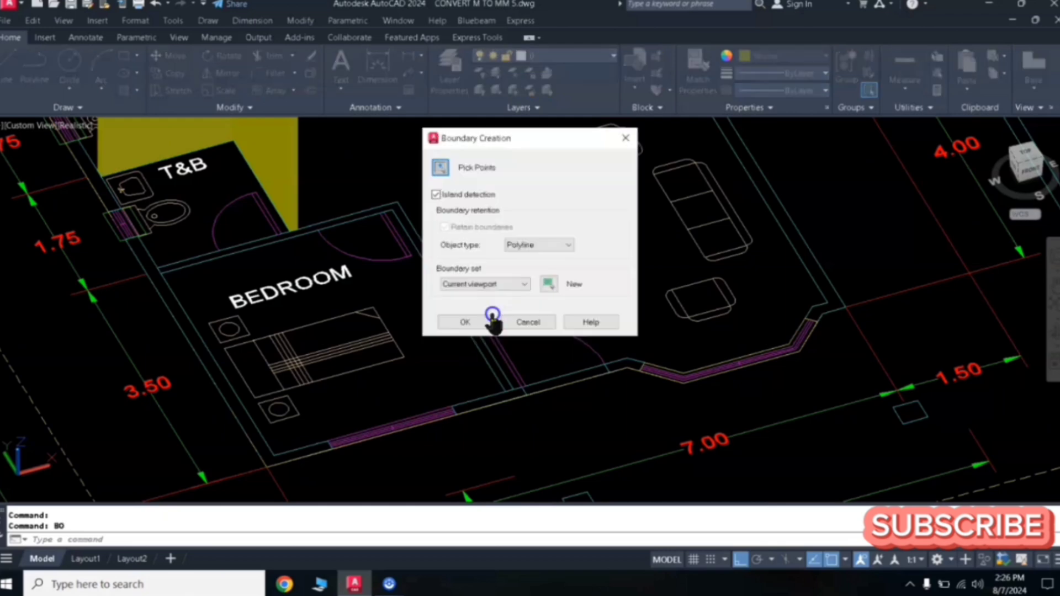
left_click(442, 172)
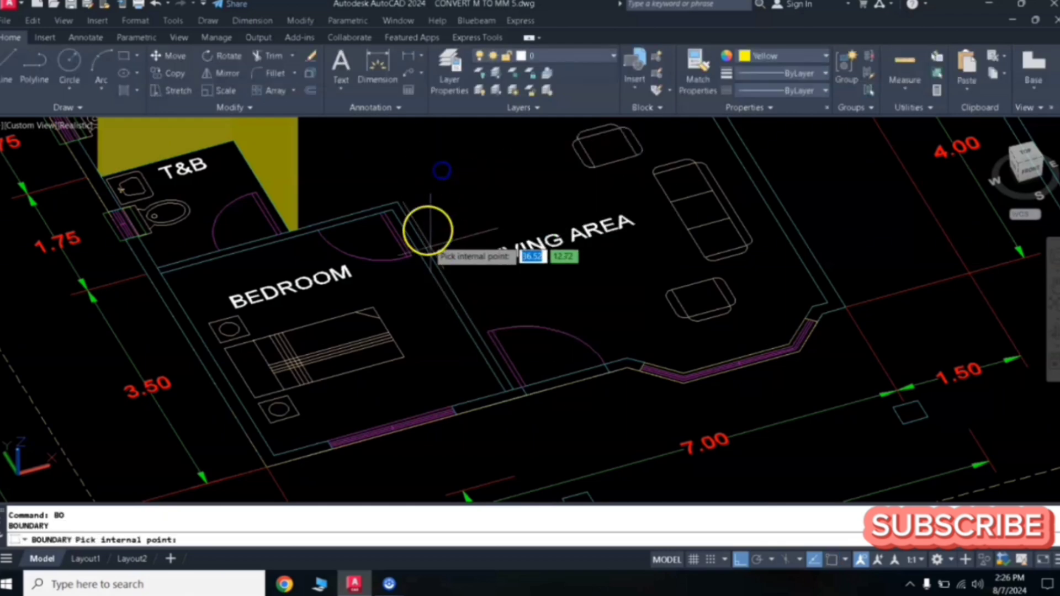
left_click(434, 269)
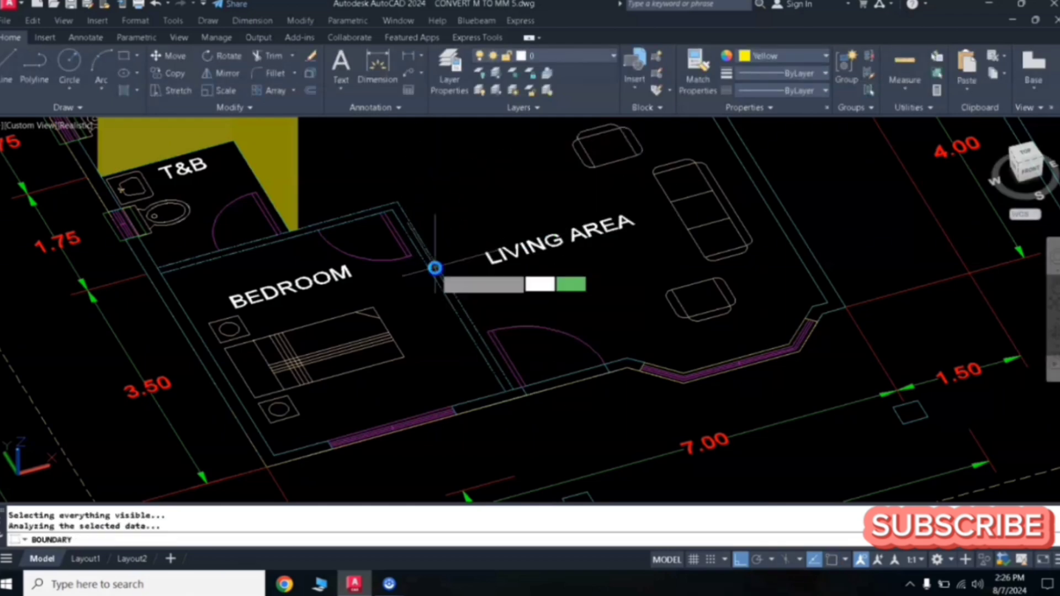
key("Return")
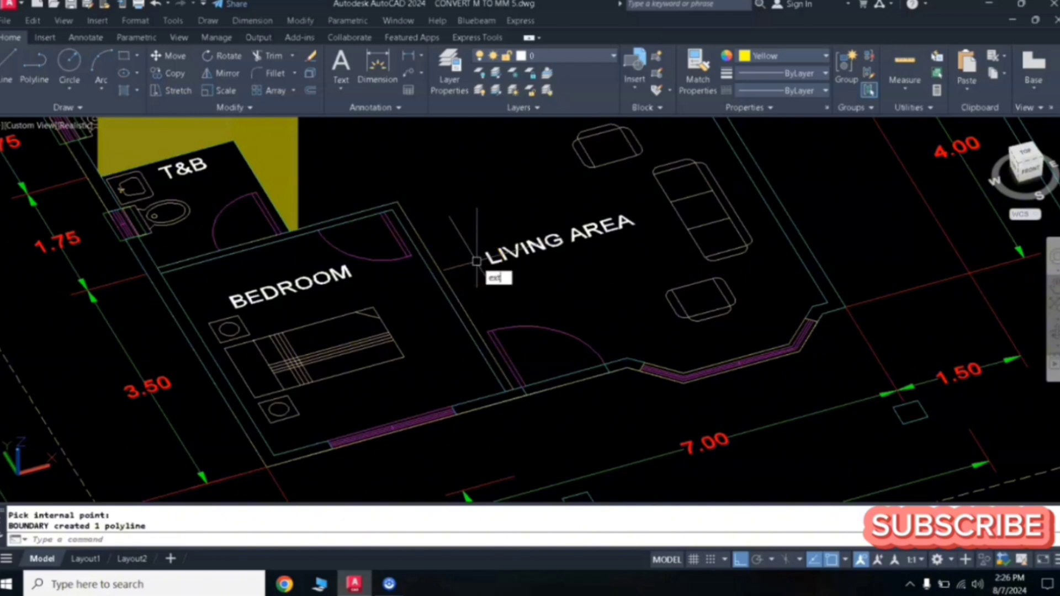
- Extrude the new wall boundary polylines to a height of 3
key("Return")
left_click(460, 288)
left_click(450, 279)
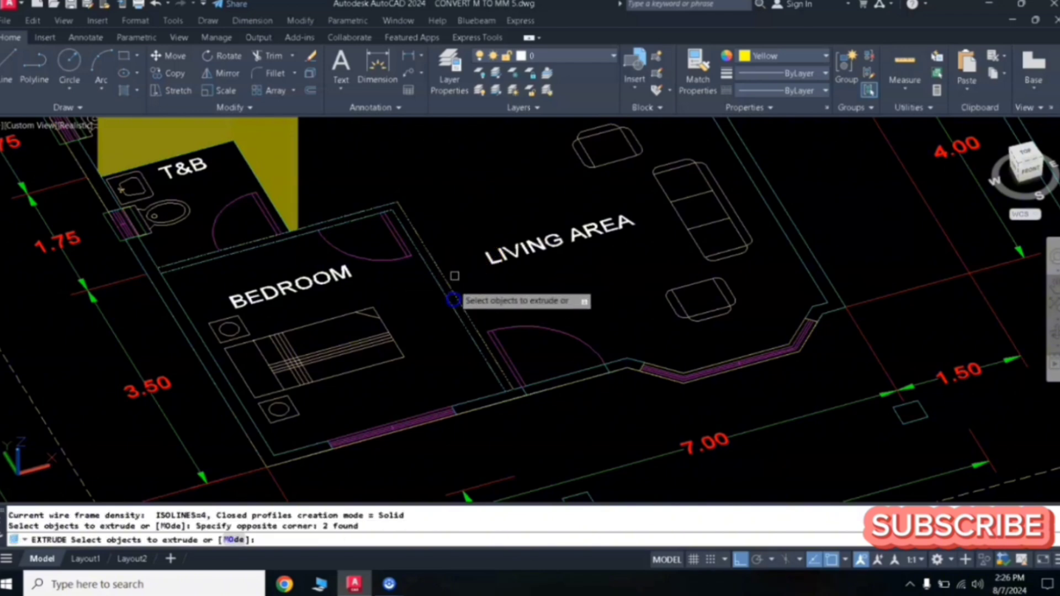
key("Return")
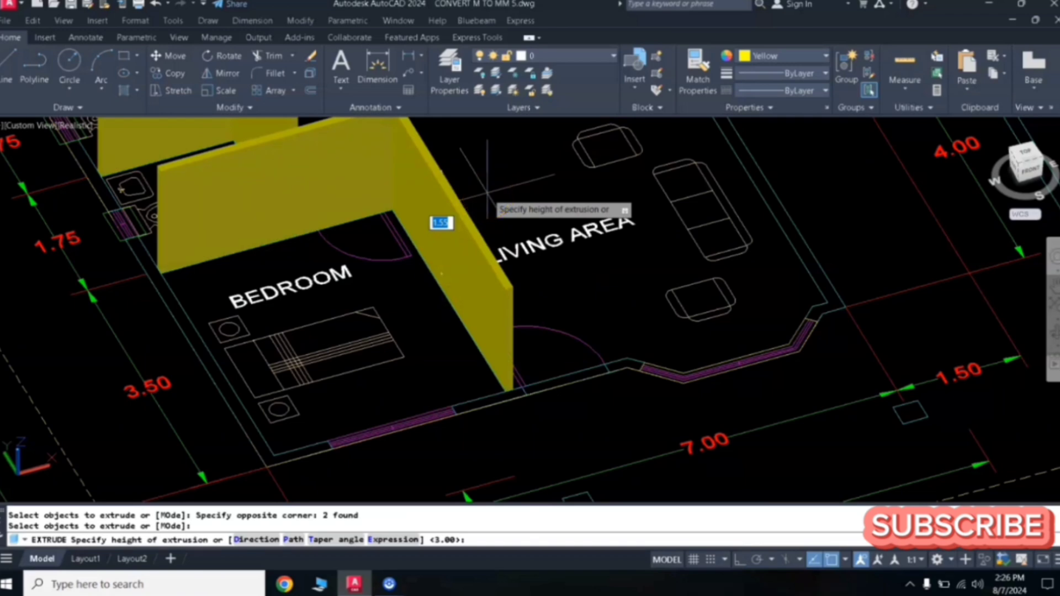
type("3")
key("Return")
- Move the extruded interior walls from the floor plan into the 3D house, snapping the plan's corner to the house's outer corner
scroll(486, 216, "down", 5)
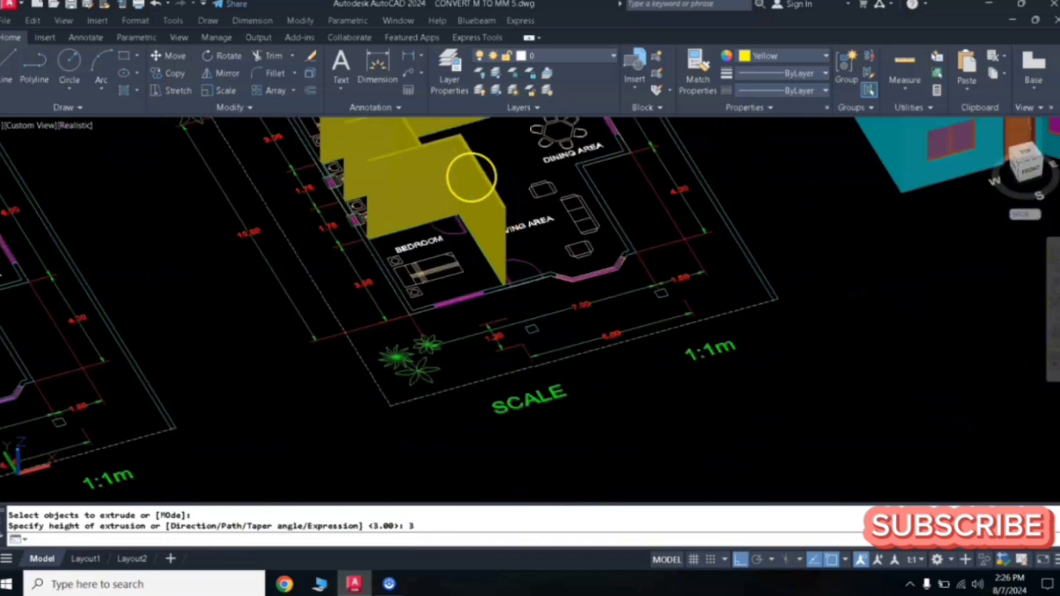
left_click(458, 278)
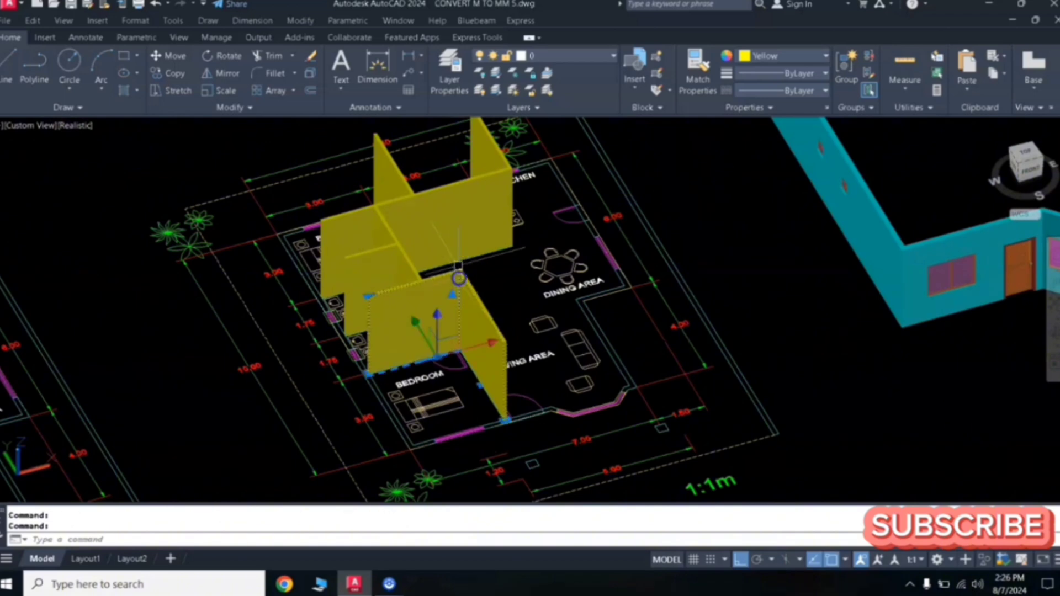
scroll(481, 263, "down", 5)
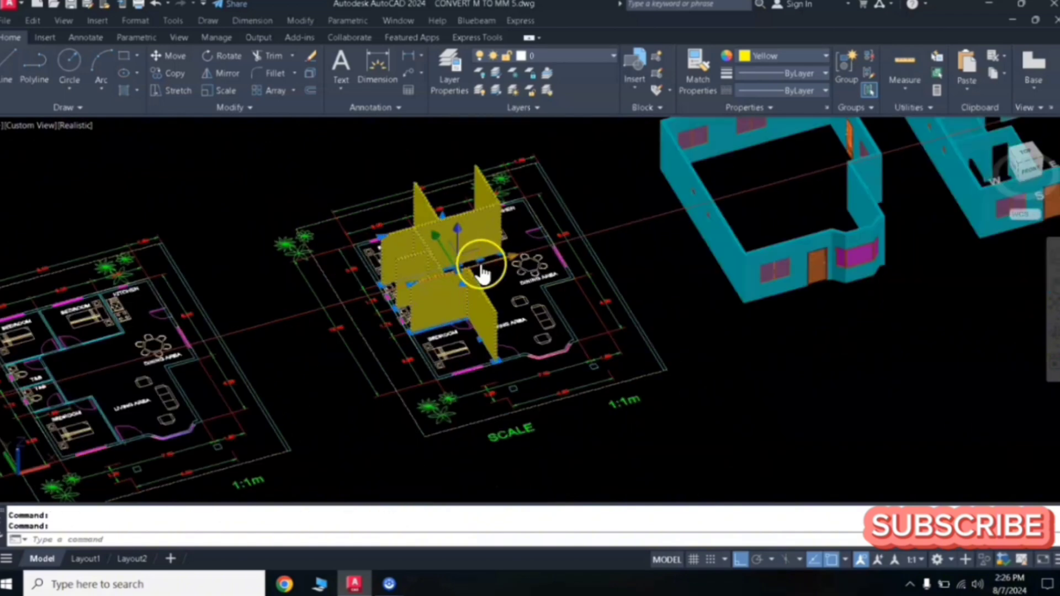
middle_click_drag(481, 265, 489, 229)
scroll(438, 315, "up", 6)
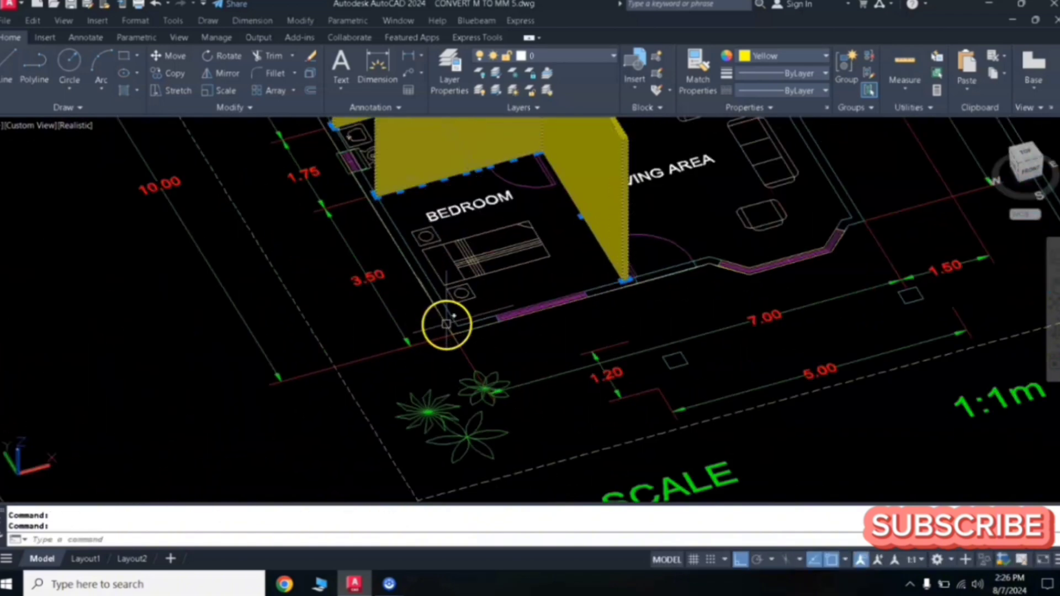
type("m")
key("Return")
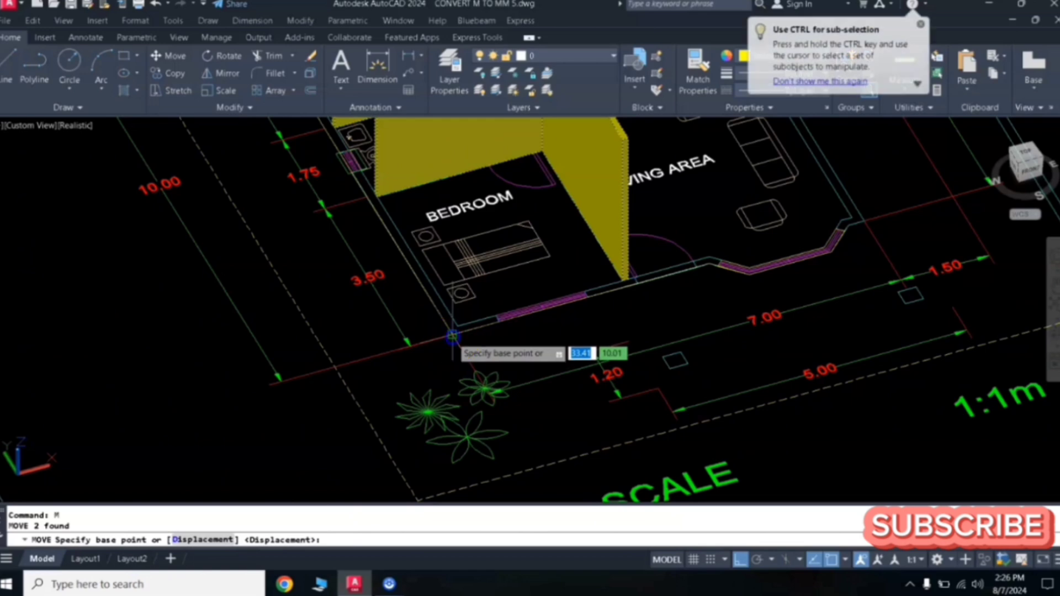
left_click(448, 329)
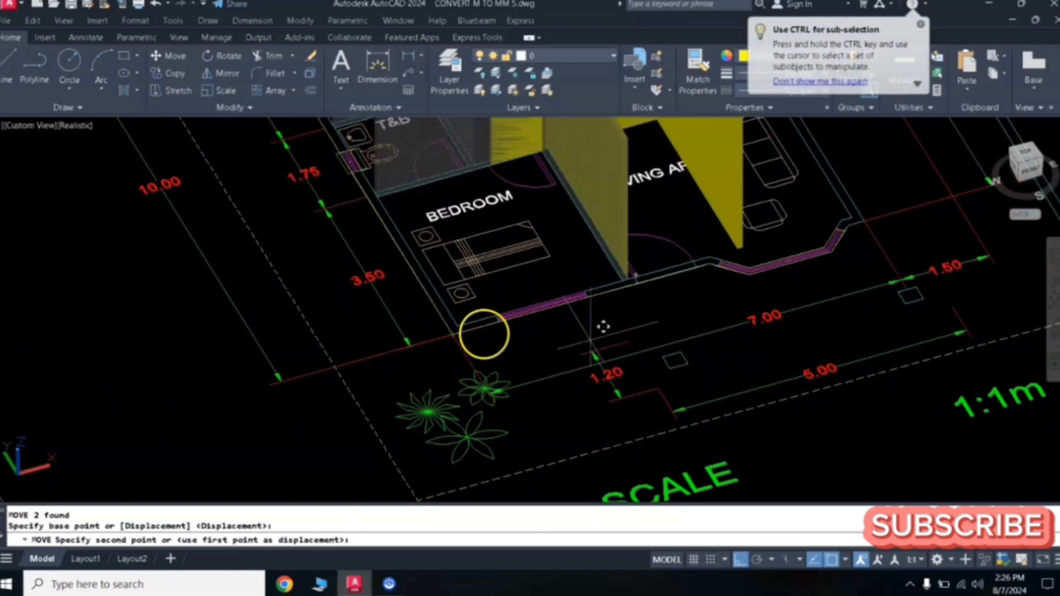
middle_click_drag(752, 299, 99, 405)
middle_click_drag(566, 285, 268, 450)
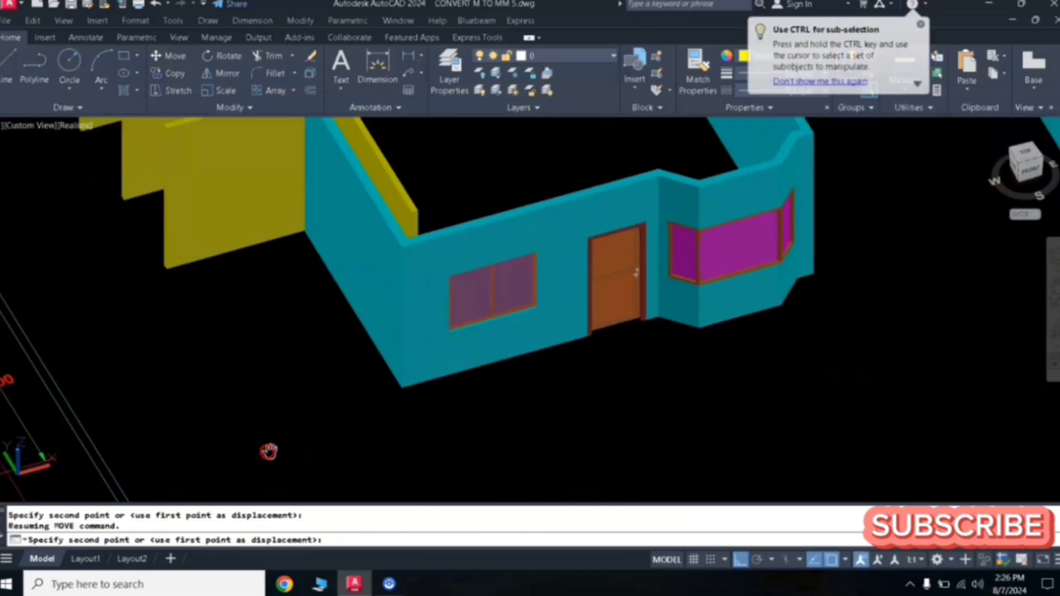
left_click(403, 389)
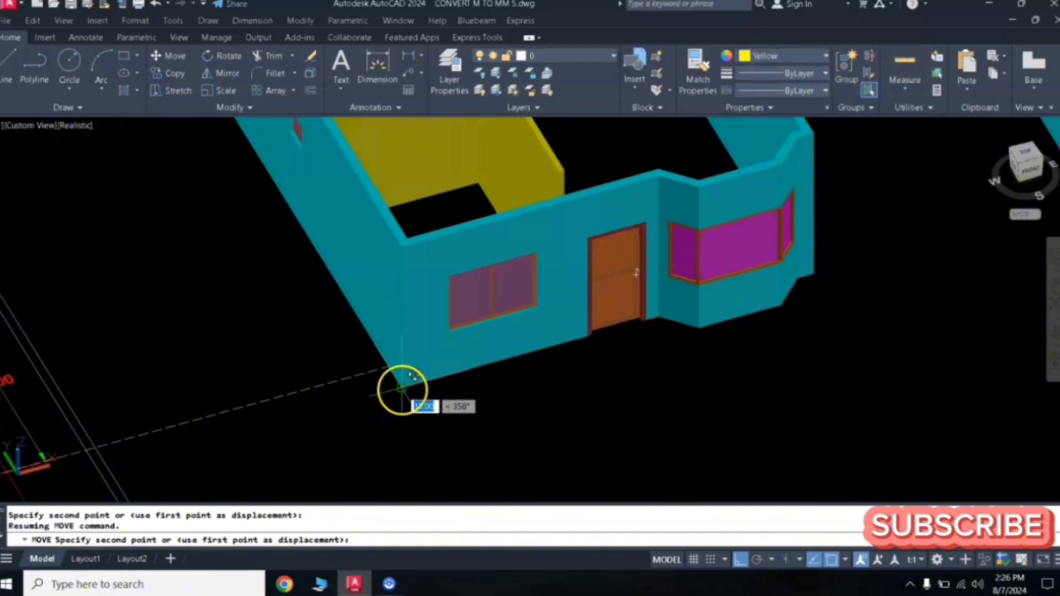
- Change the colour of the moved interior walls to cyan to match the house's exterior walls
scroll(489, 356, "down", 4)
scroll(456, 308, "up", 3)
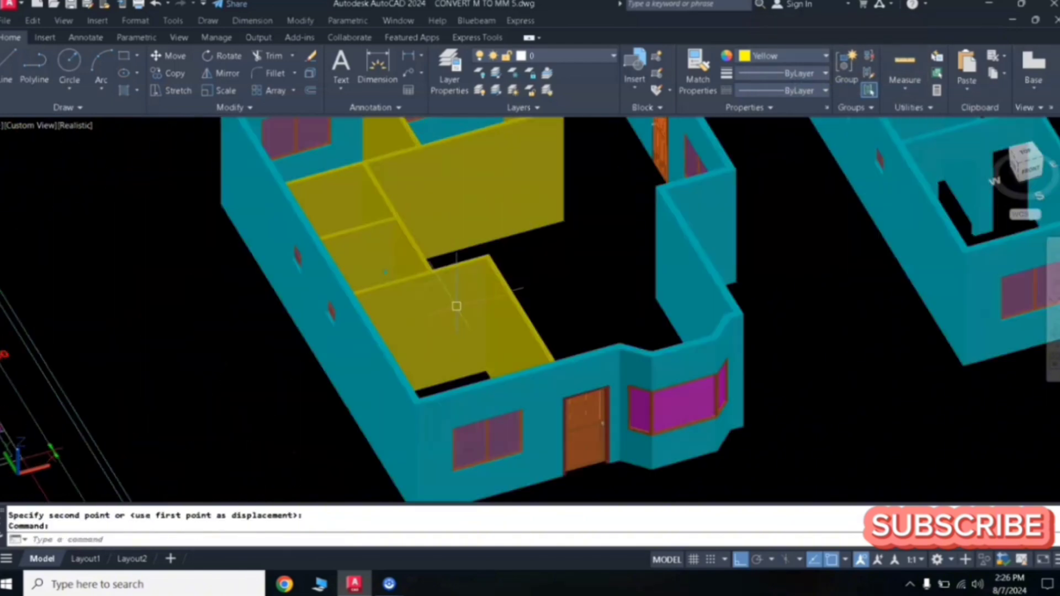
scroll(456, 306, "down", 5)
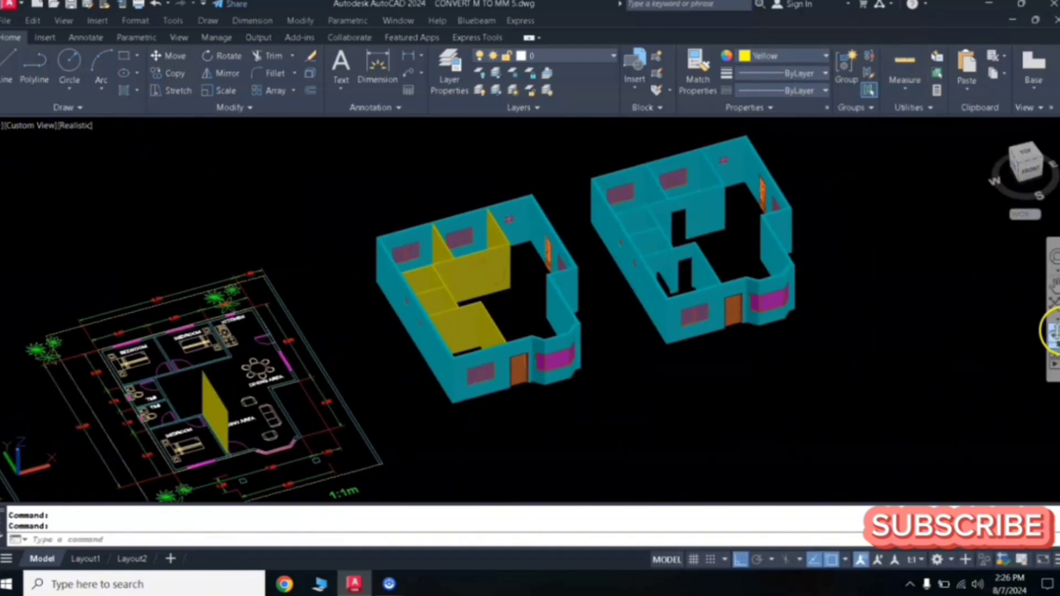
left_click(1054, 331)
left_click_drag(804, 339, 471, 369)
key("Escape")
left_click(471, 369)
left_click(457, 355)
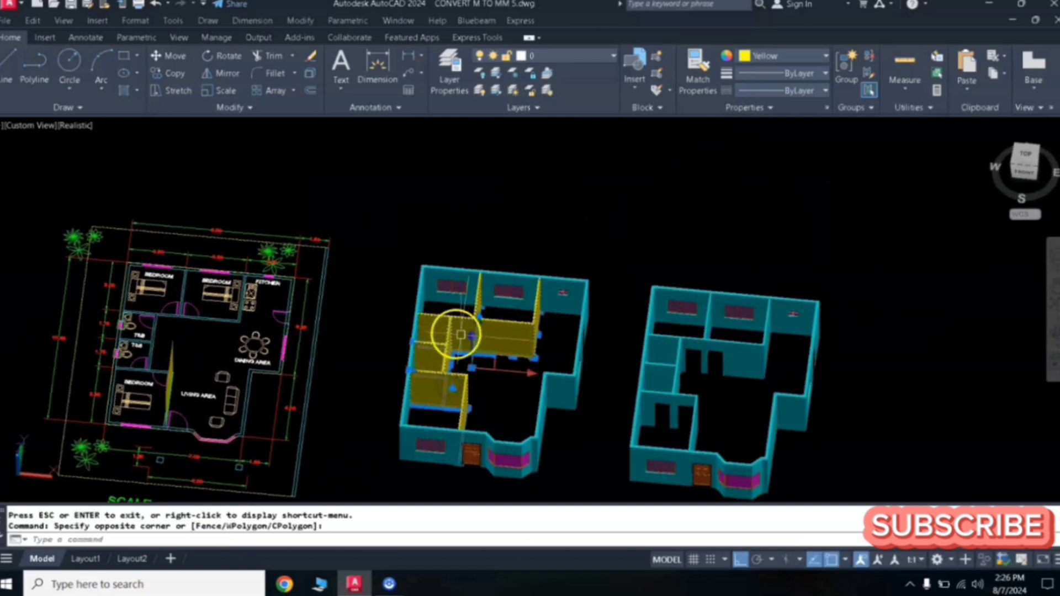
left_click(759, 65)
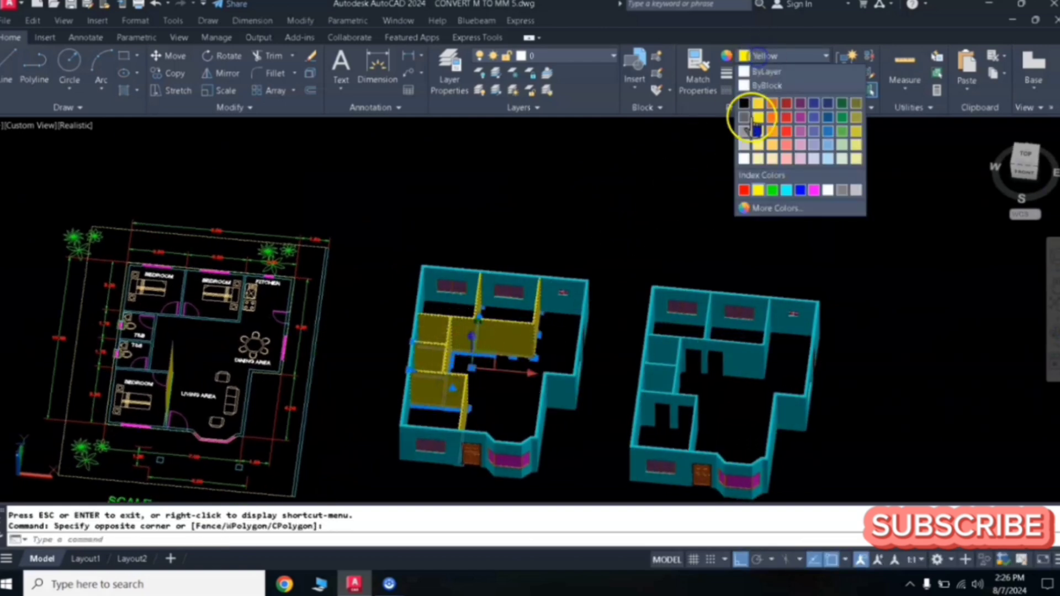
left_click(781, 190)
key("Escape")
key("Escape")
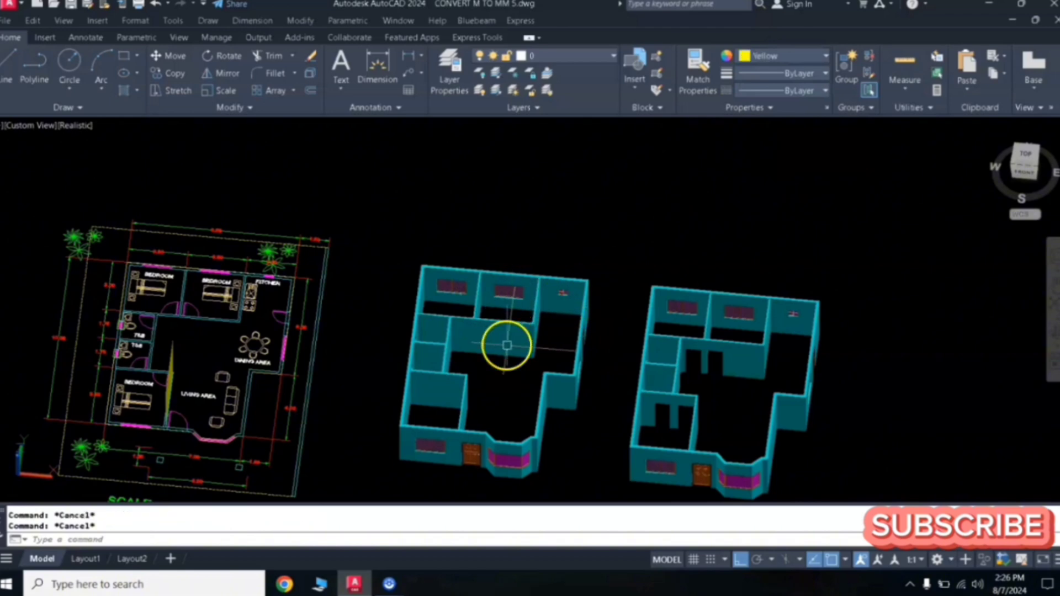
- Orbit and pan the view back toward the floor plans beside the 3D houses
middle_click_drag(507, 344, 533, 270)
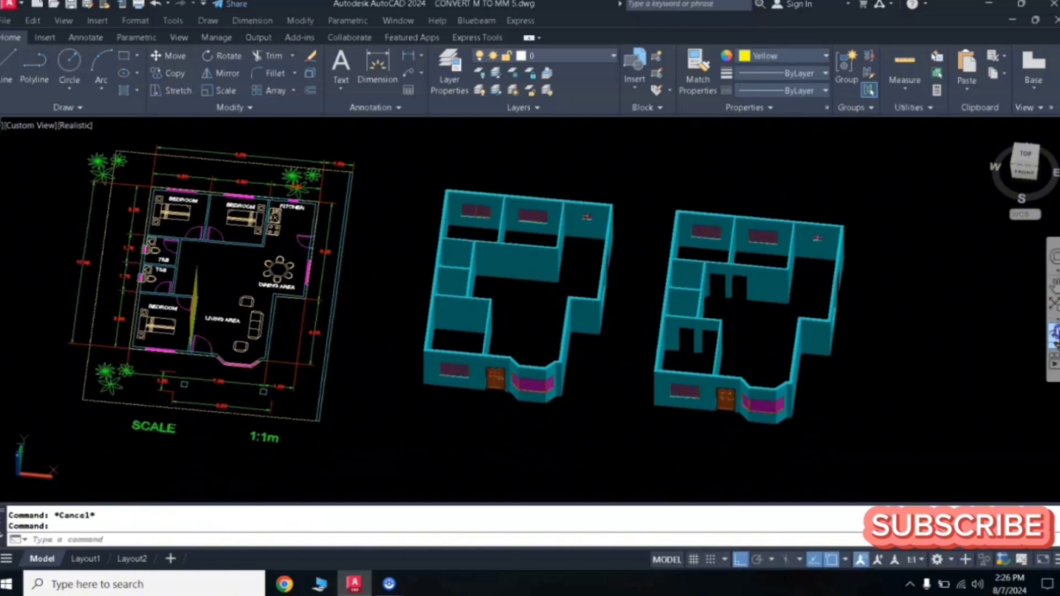
left_click(1053, 320)
left_click_drag(497, 308, 548, 298)
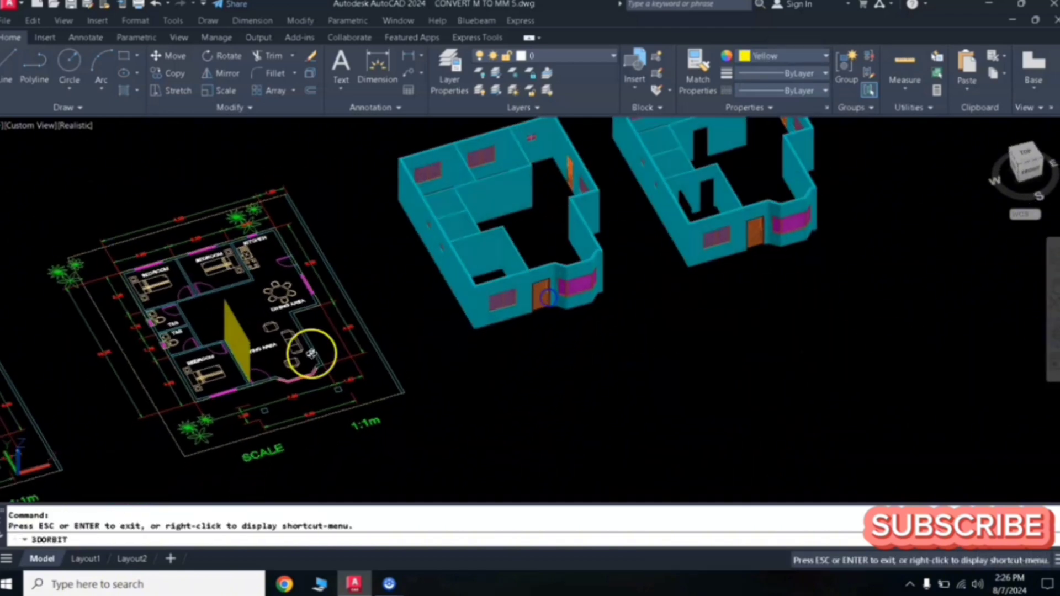
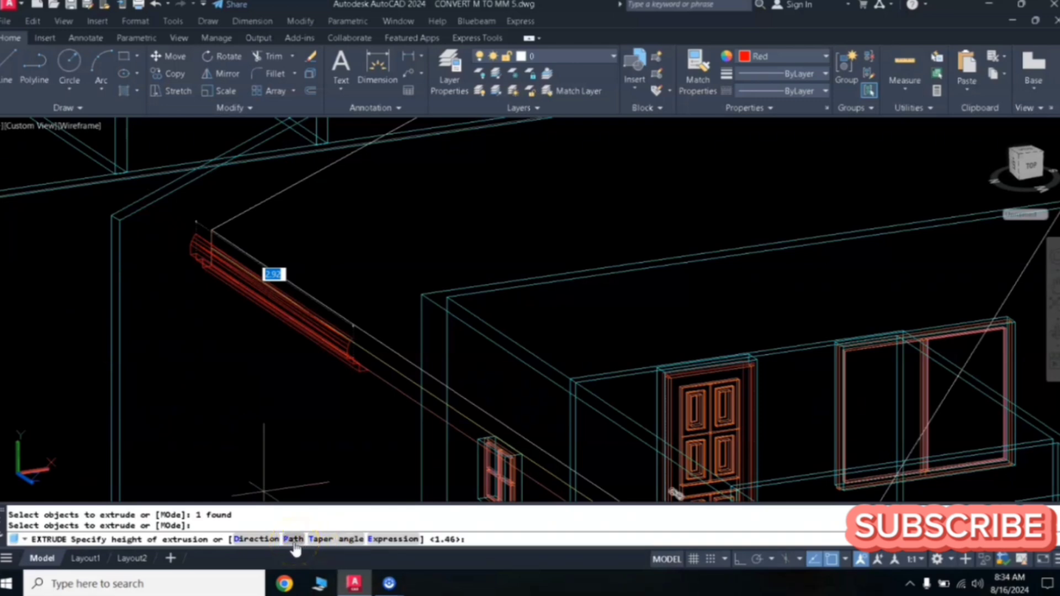
- Extrude the red fascia profile along the roof edge using the Path option
left_click(293, 539)
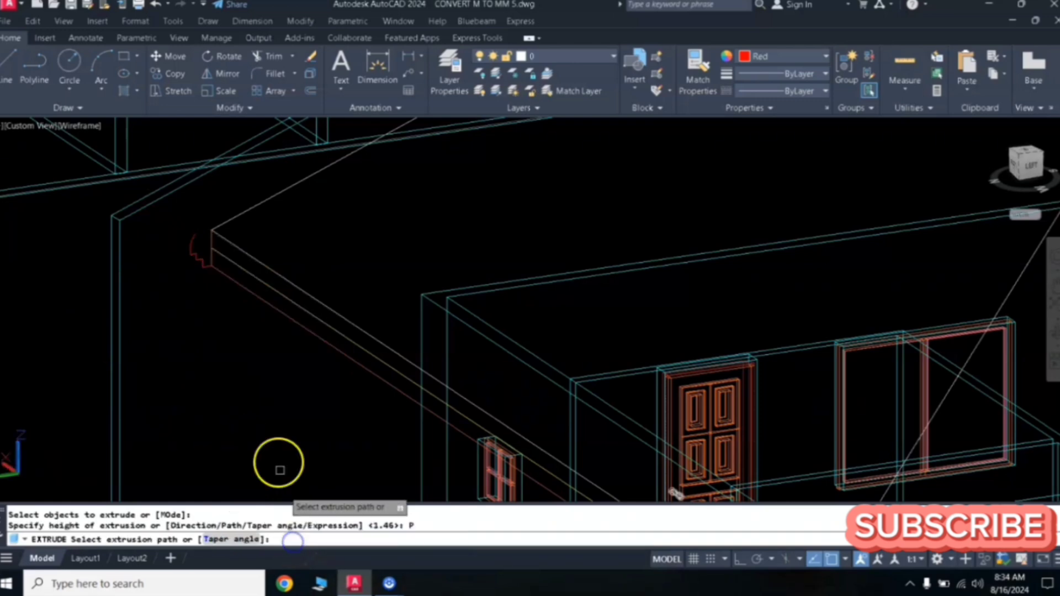
left_click(304, 311)
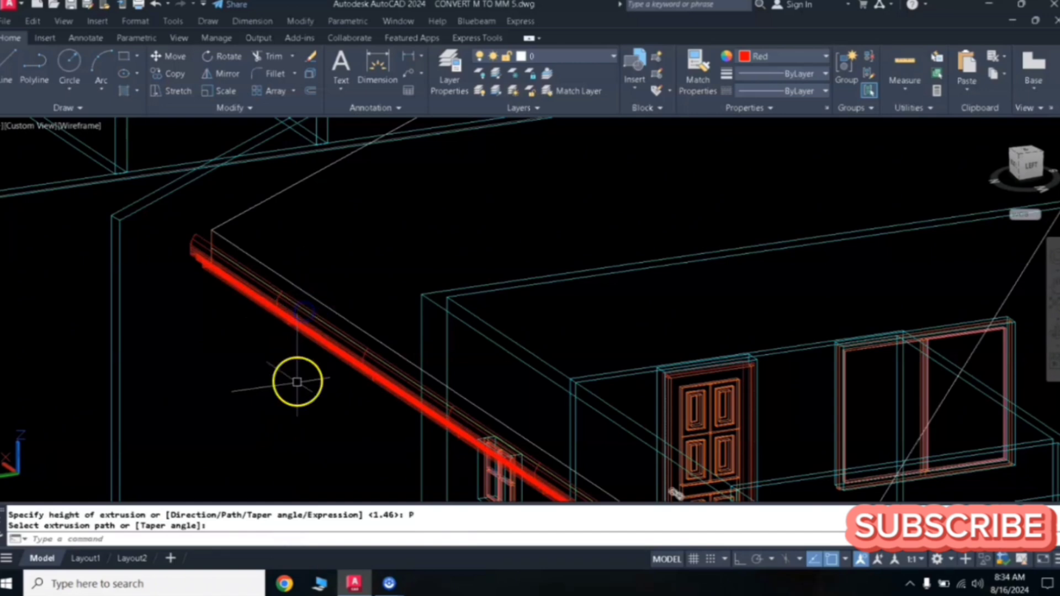
scroll(284, 426, "down", 5)
scroll(526, 391, "up", 4)
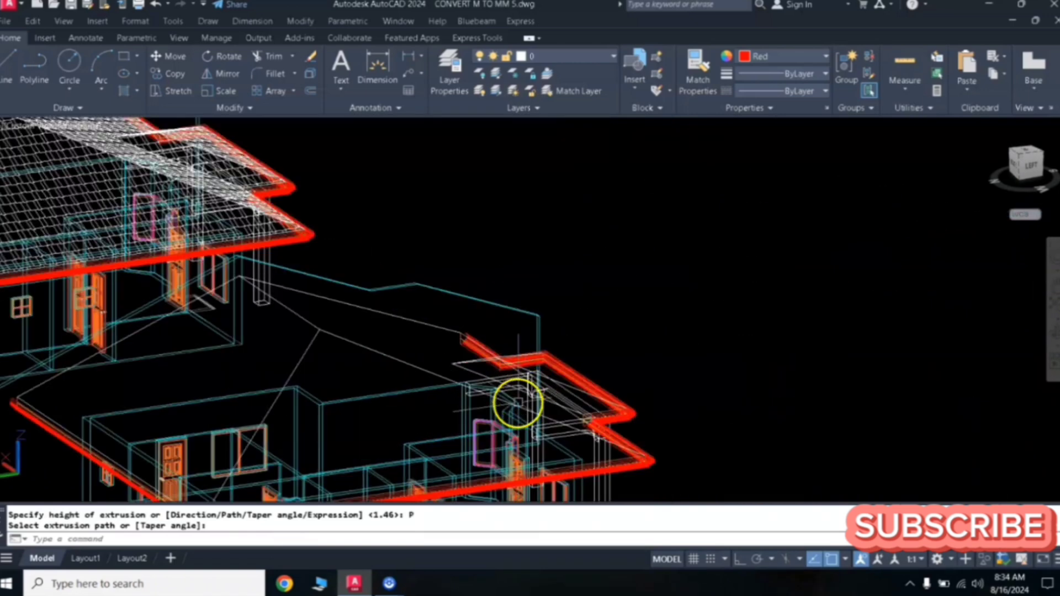
- Switch the viewport's visual style to Realistic
middle_click_drag(517, 403, 539, 311)
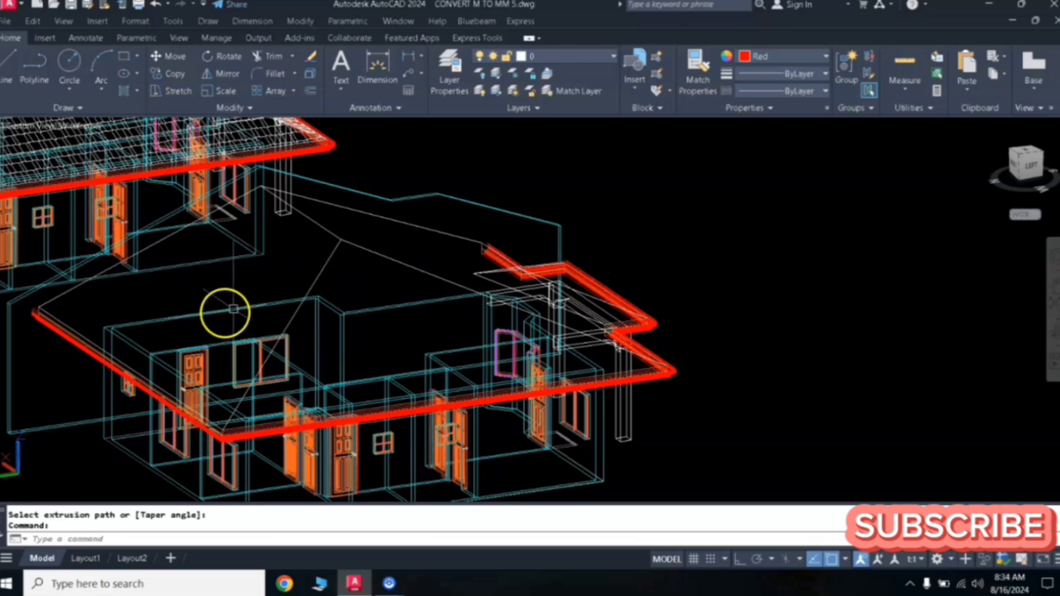
middle_click_drag(225, 309, 398, 276)
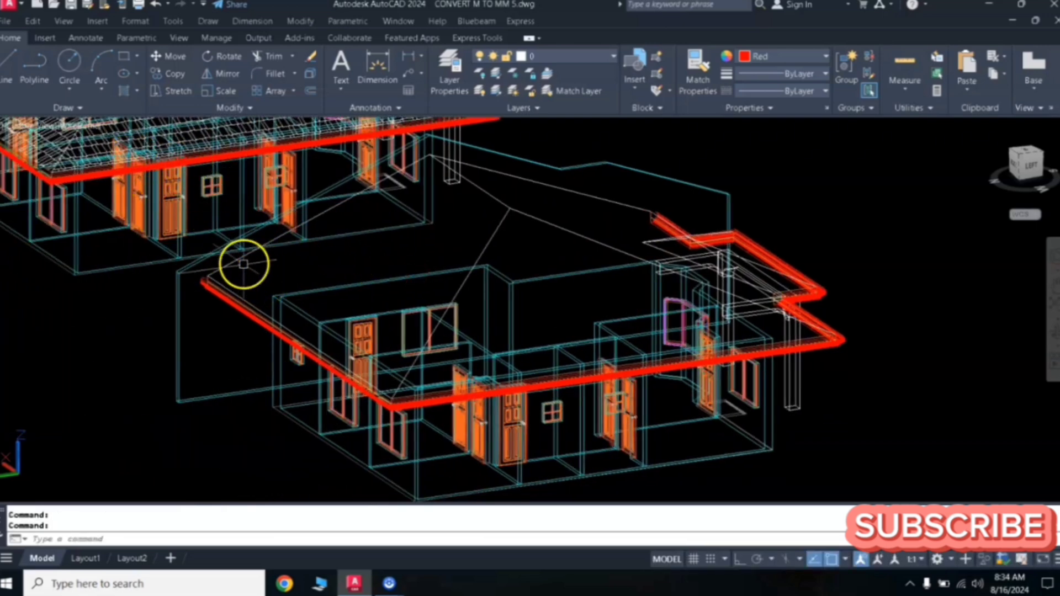
left_click(63, 23)
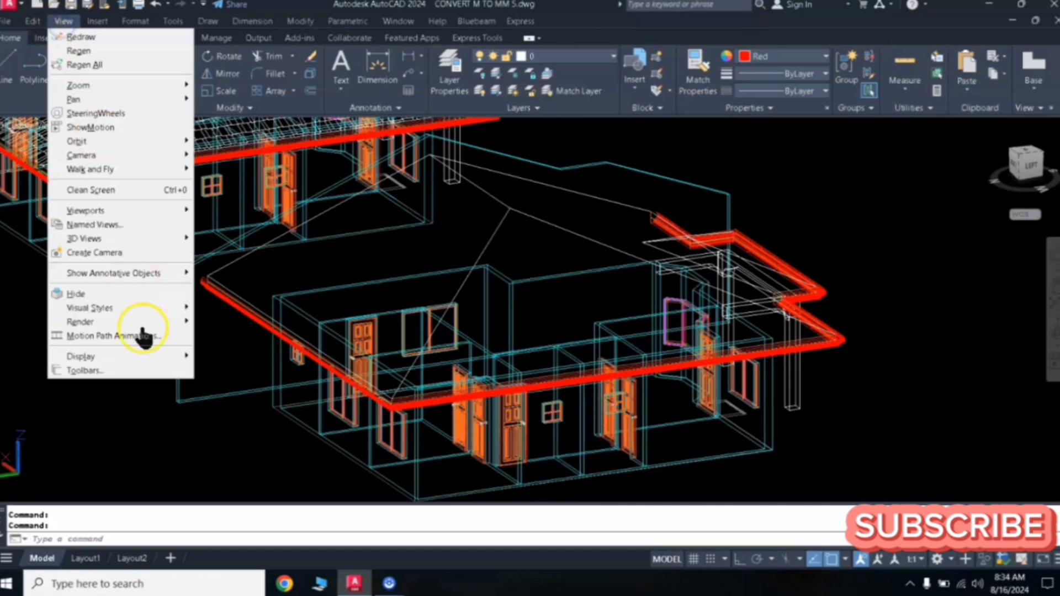
mouse_move(152, 309)
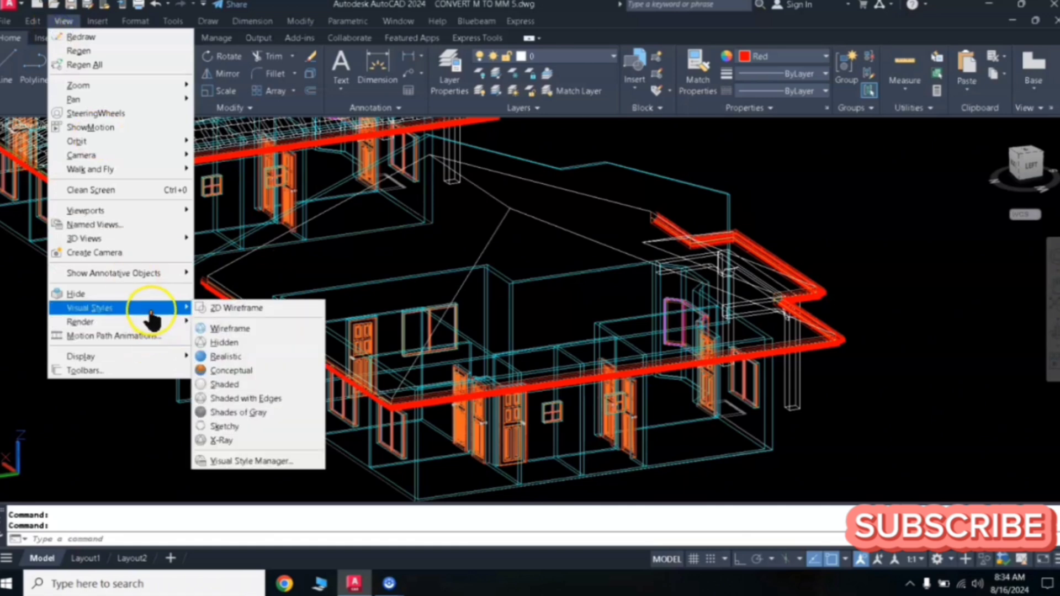
left_click(241, 359)
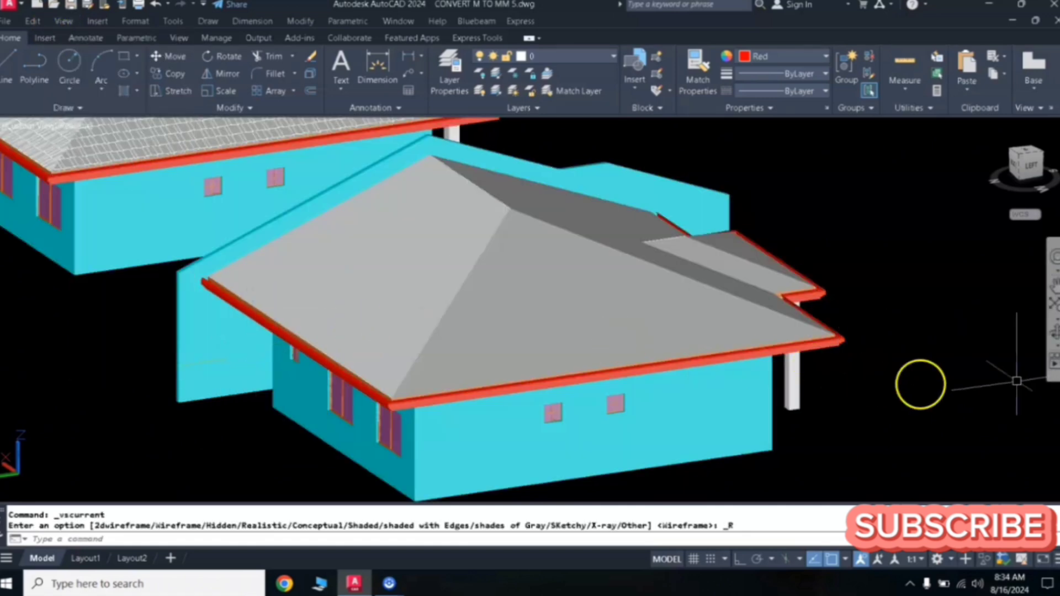
- Orbit and zoom around both 3D houses to inspect them in the realistic view
left_click(1052, 336)
left_click_drag(672, 397, 525, 376)
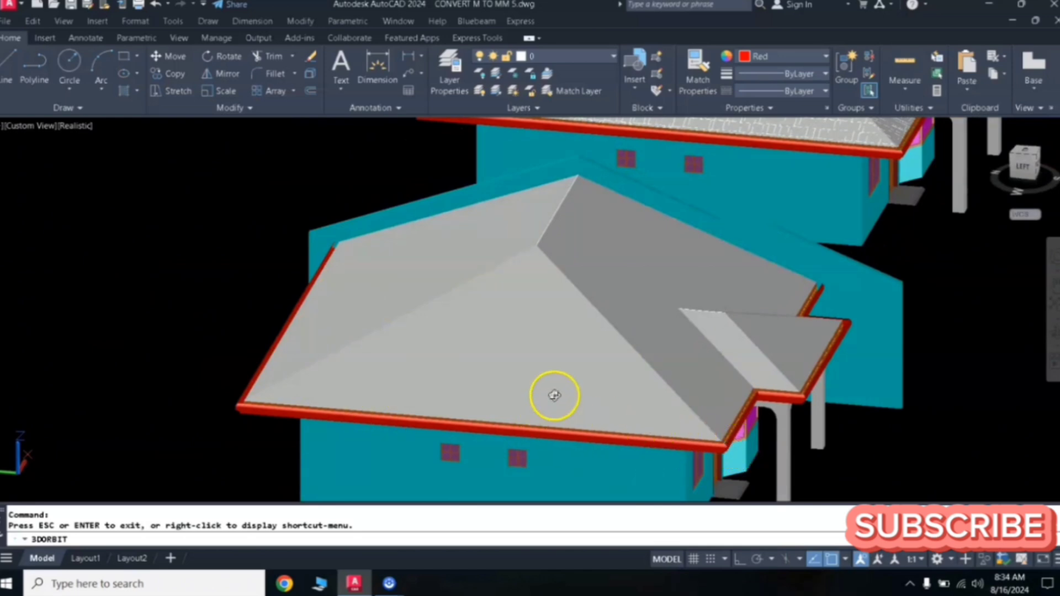
middle_click_drag(511, 374, 586, 345)
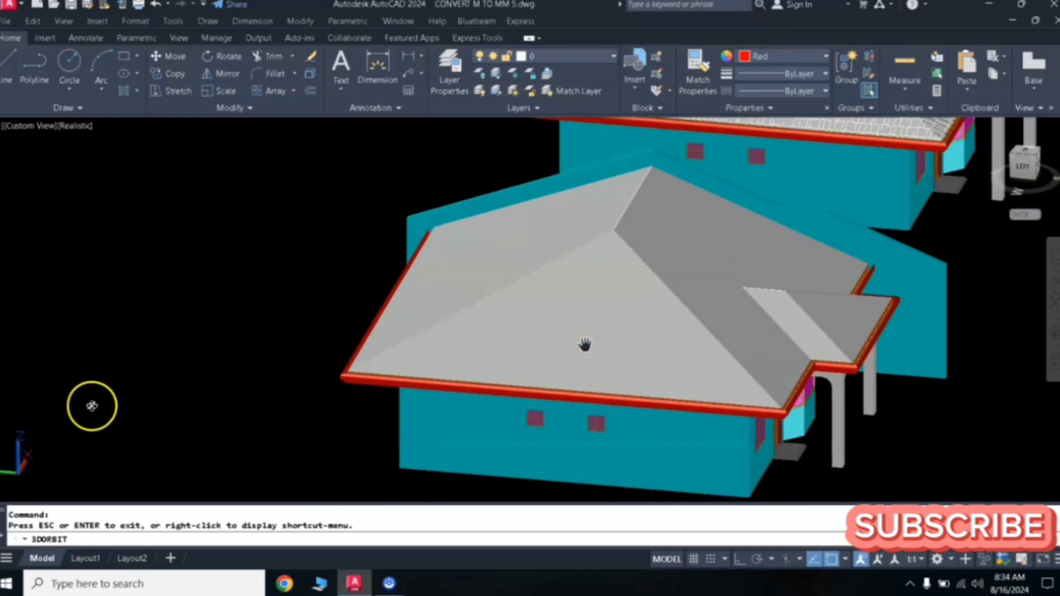
left_click_drag(319, 345, 405, 336)
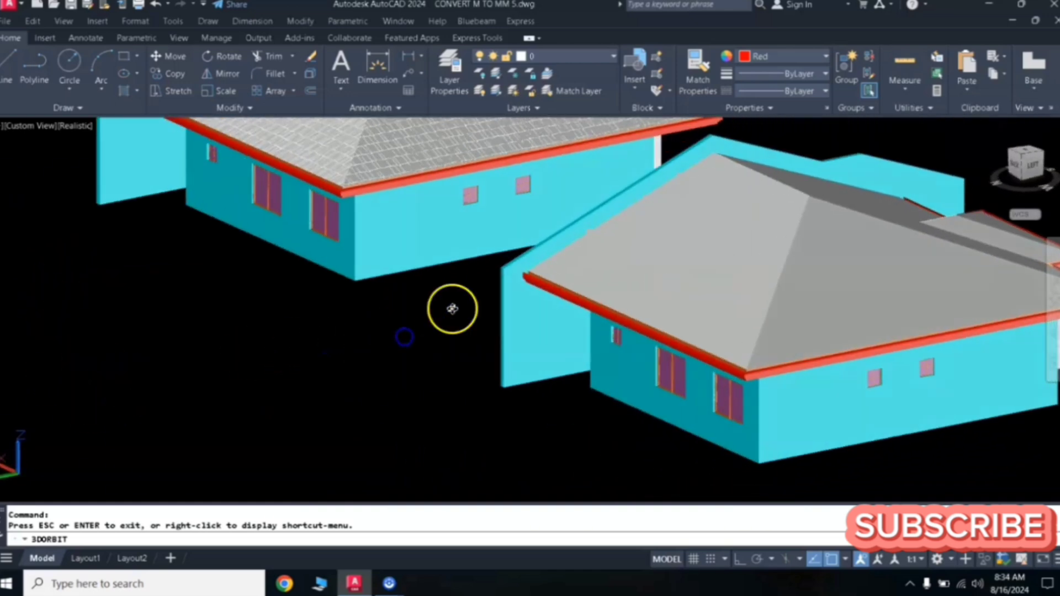
middle_click_drag(452, 309, 337, 333)
key("Escape")
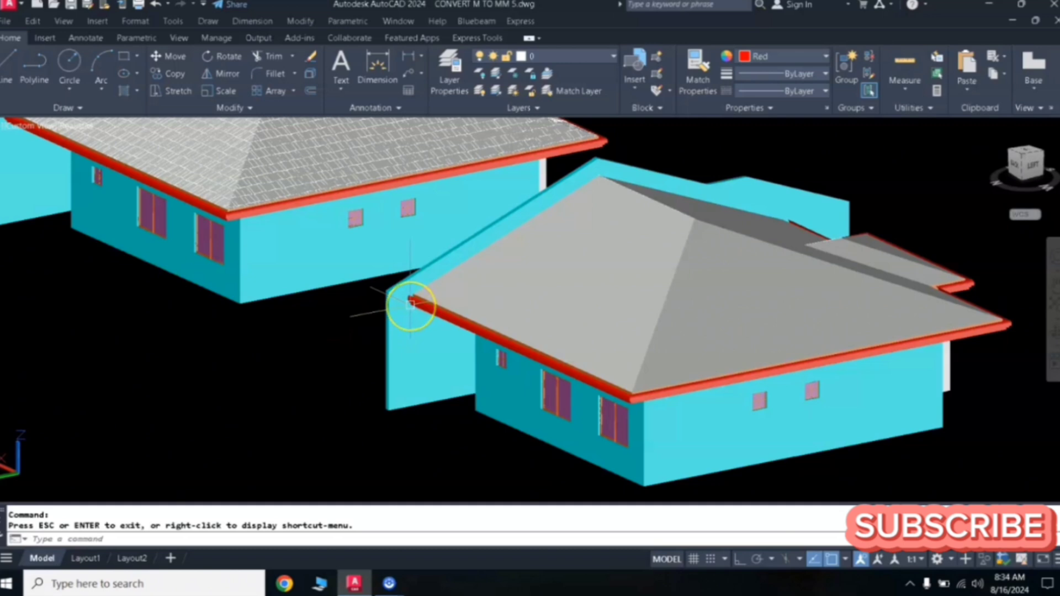
mouse_move(410, 304)
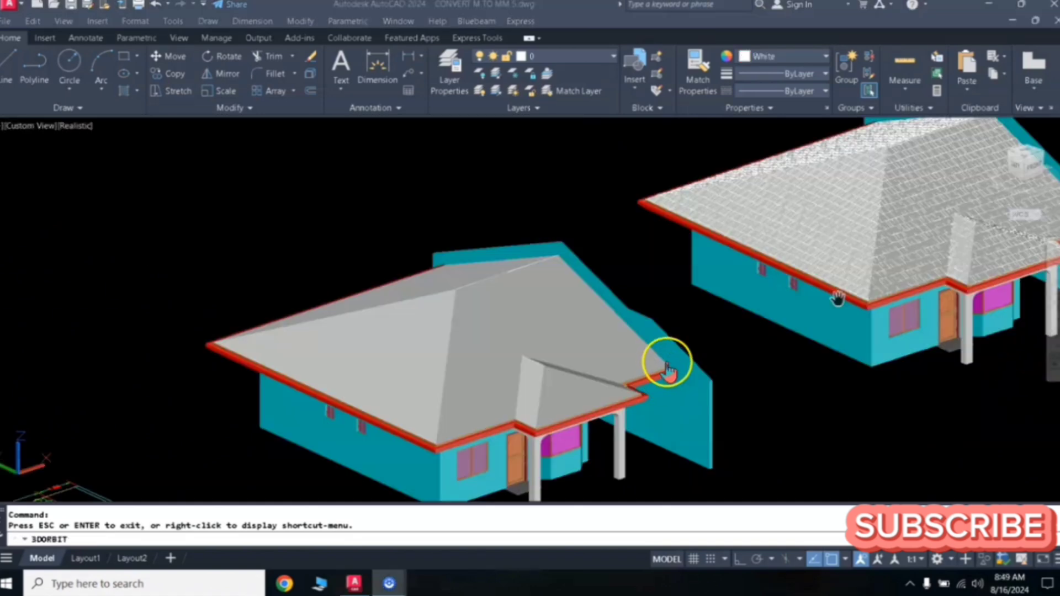
middle_click_drag(822, 271, 710, 291)
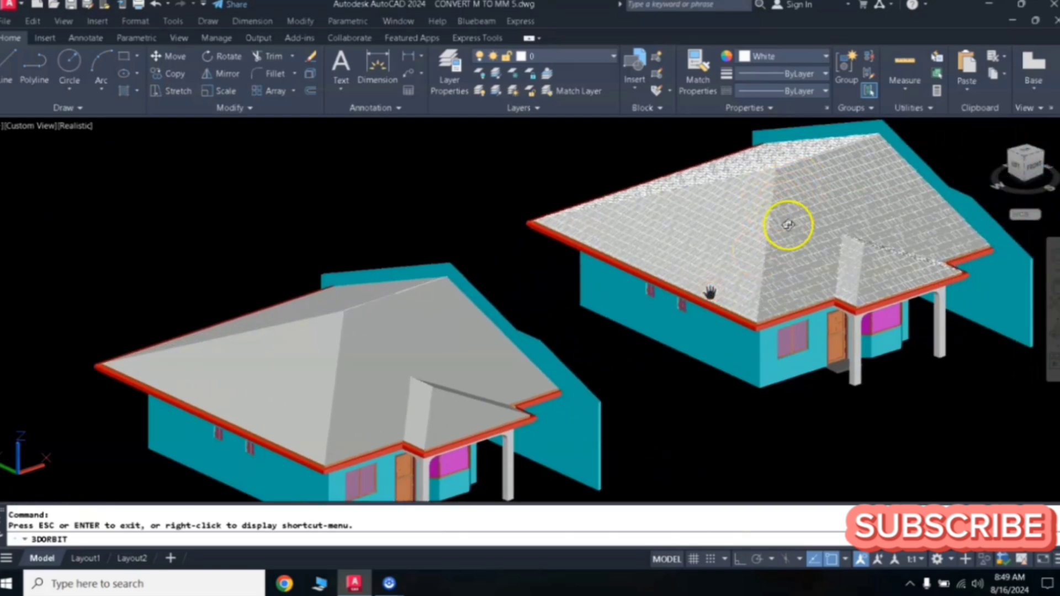
scroll(789, 225, "up", 4)
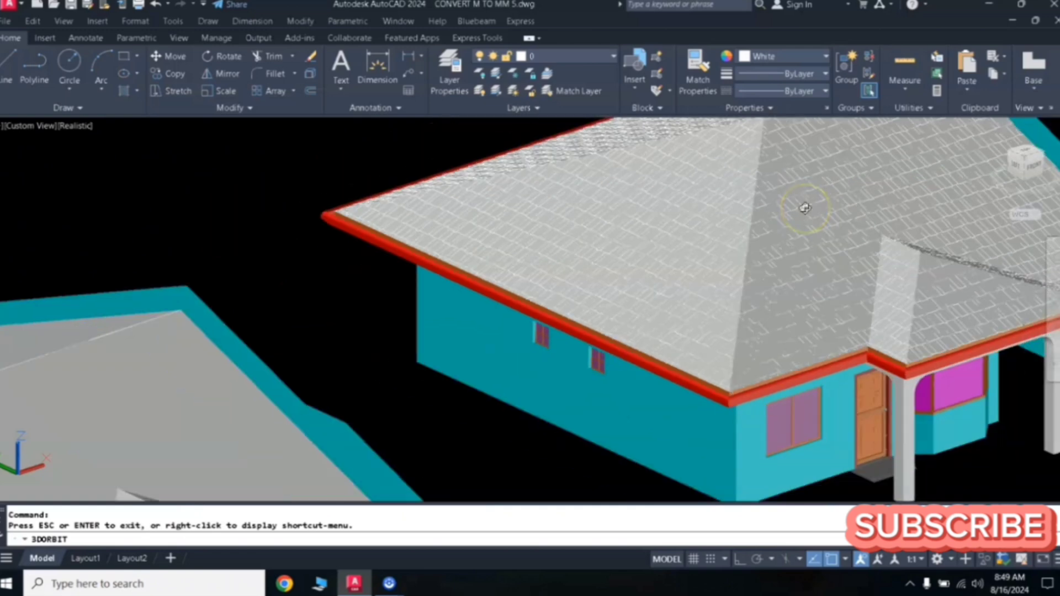
scroll(805, 208, "down", 2)
scroll(801, 217, "down", 5)
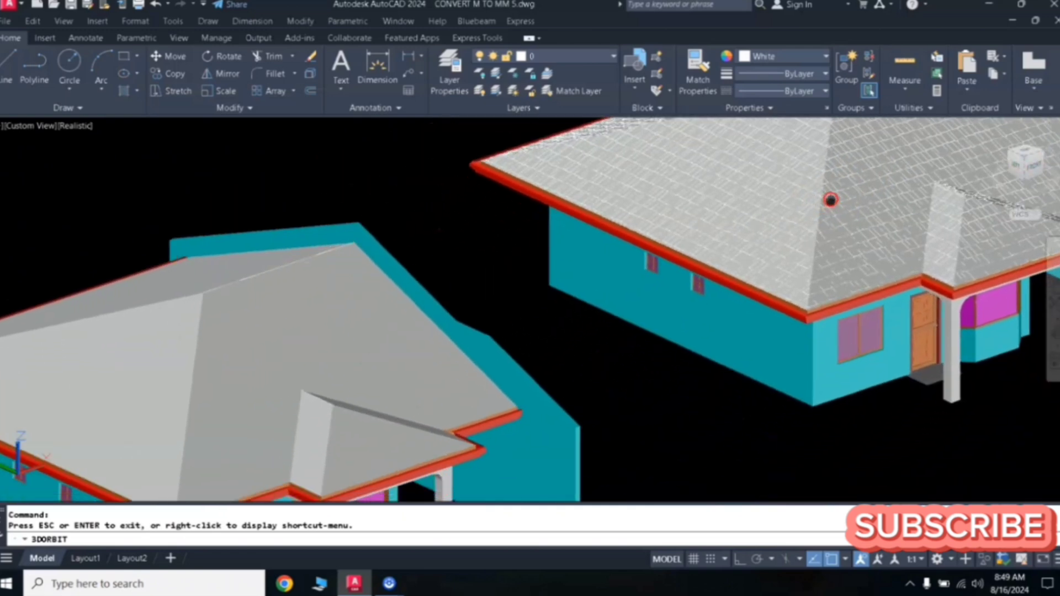
scroll(770, 225, "down", 1)
middle_click_drag(770, 225, 777, 250)
middle_click_drag(607, 320, 546, 303)
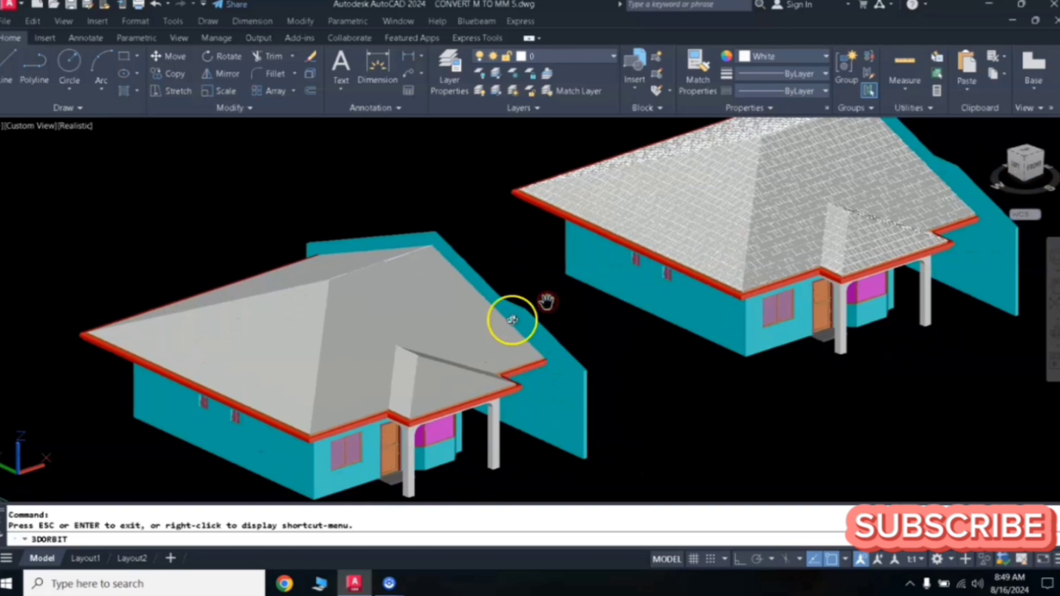
scroll(439, 366, "up", 2)
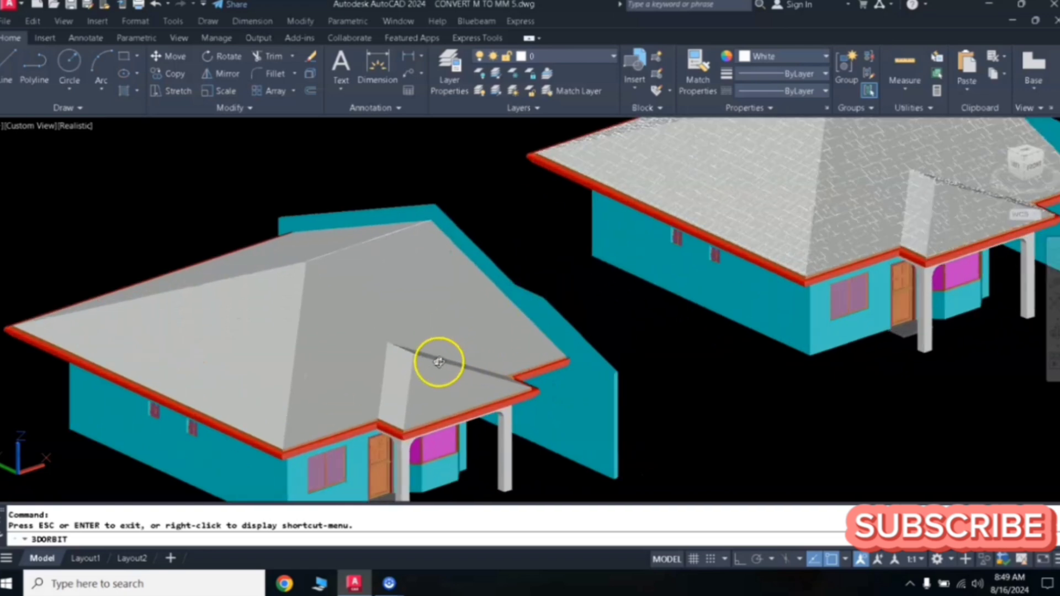
scroll(441, 358, "down", 1)
mouse_move(441, 358)
middle_mouse_down()
mouse_move(454, 345)
mouse_move(442, 341)
middle_mouse_up()
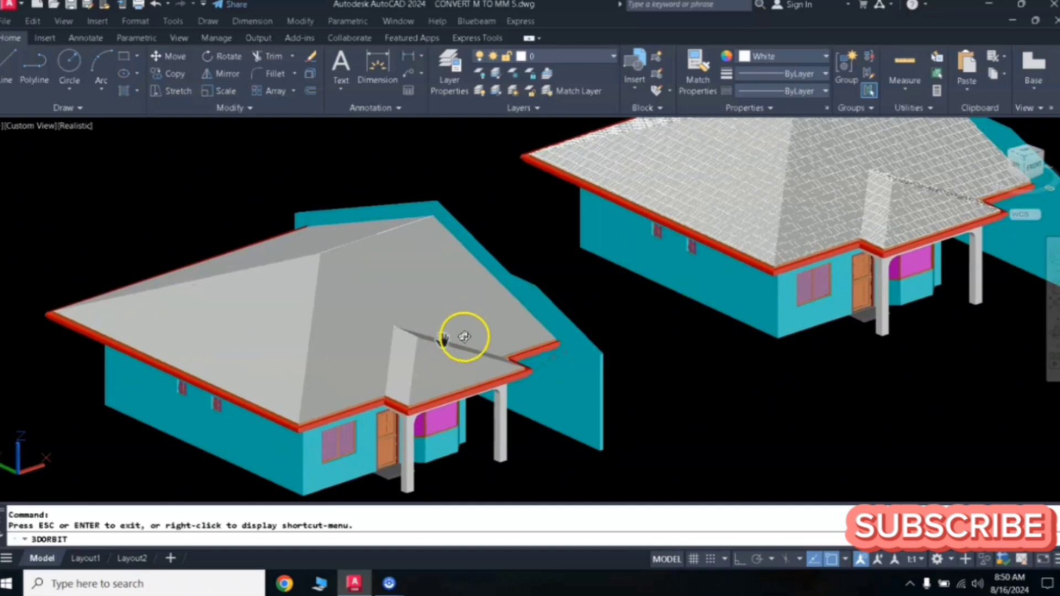
scroll(544, 325, "down", 2)
middle_click_drag(550, 310, 531, 342)
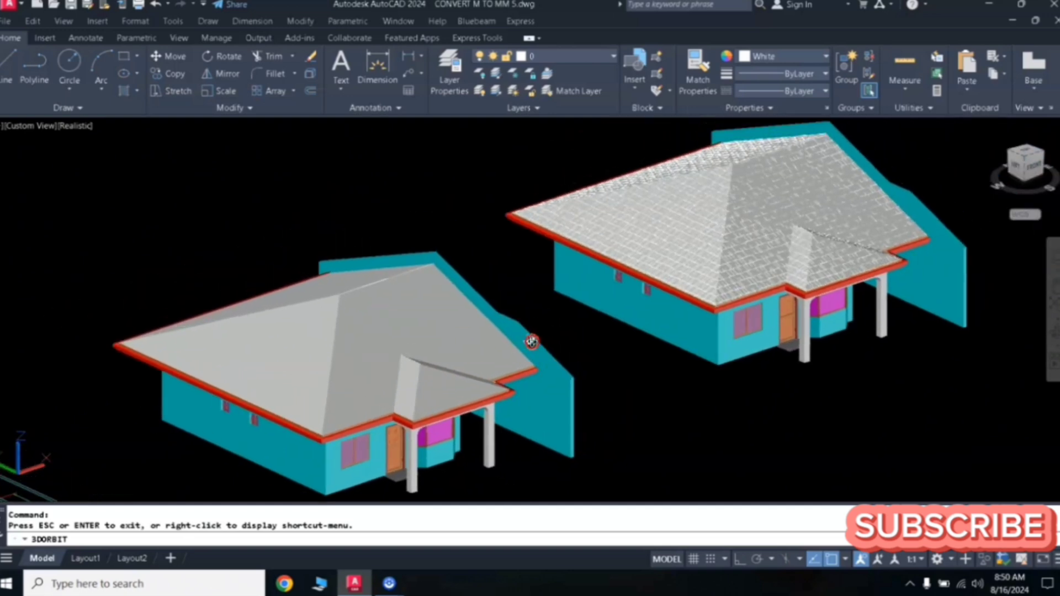
left_click_drag(483, 348, 484, 337)
middle_click_drag(502, 328, 506, 337)
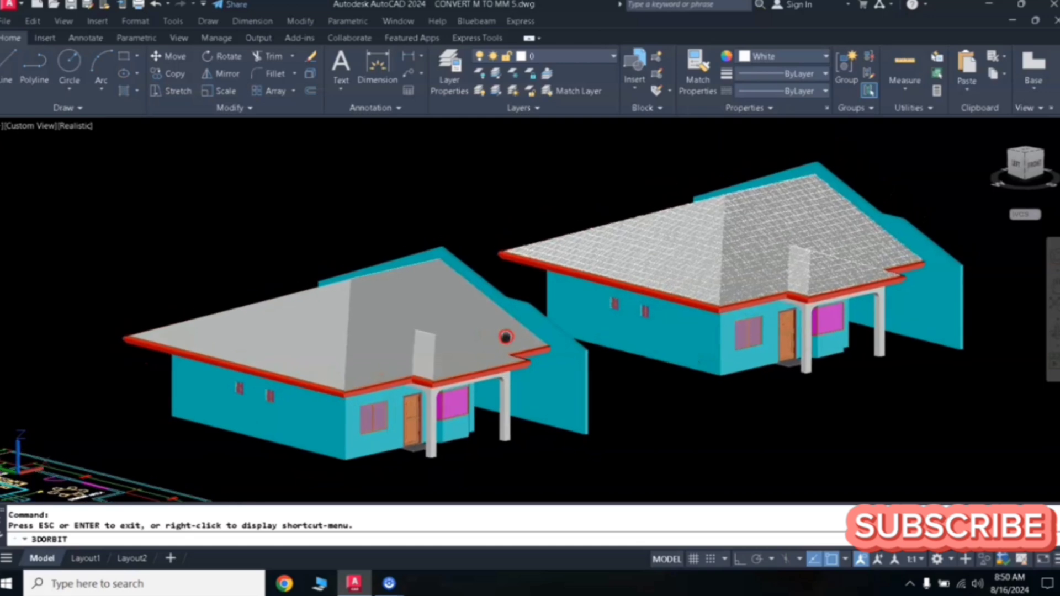
mouse_move(566, 311)
left_mouse_down()
mouse_move(580, 296)
mouse_move(582, 310)
left_mouse_up()
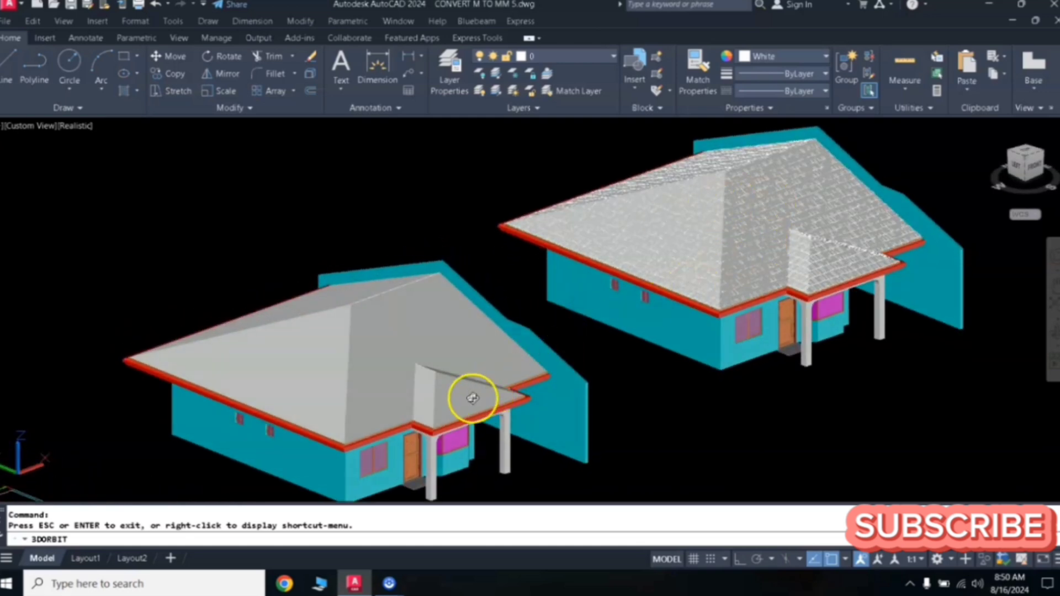
- Zoom in to examine the porch roof gable where it meets the main hip roof
scroll(467, 399, "up", 4)
scroll(462, 402, "up", 1)
middle_click_drag(461, 401, 528, 304)
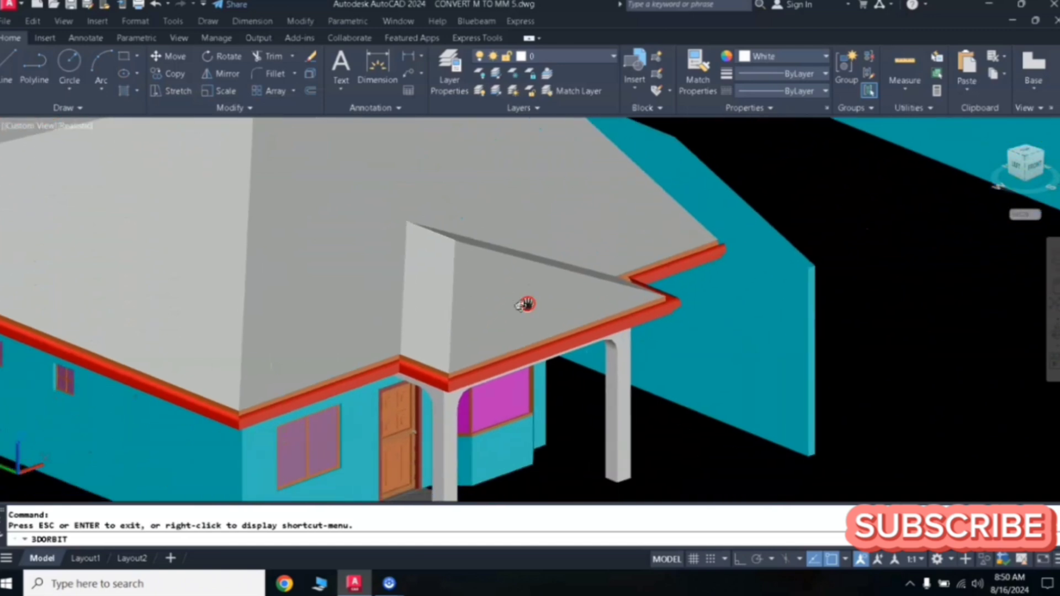
scroll(478, 315, "up", 3)
middle_click_drag(455, 306, 529, 292)
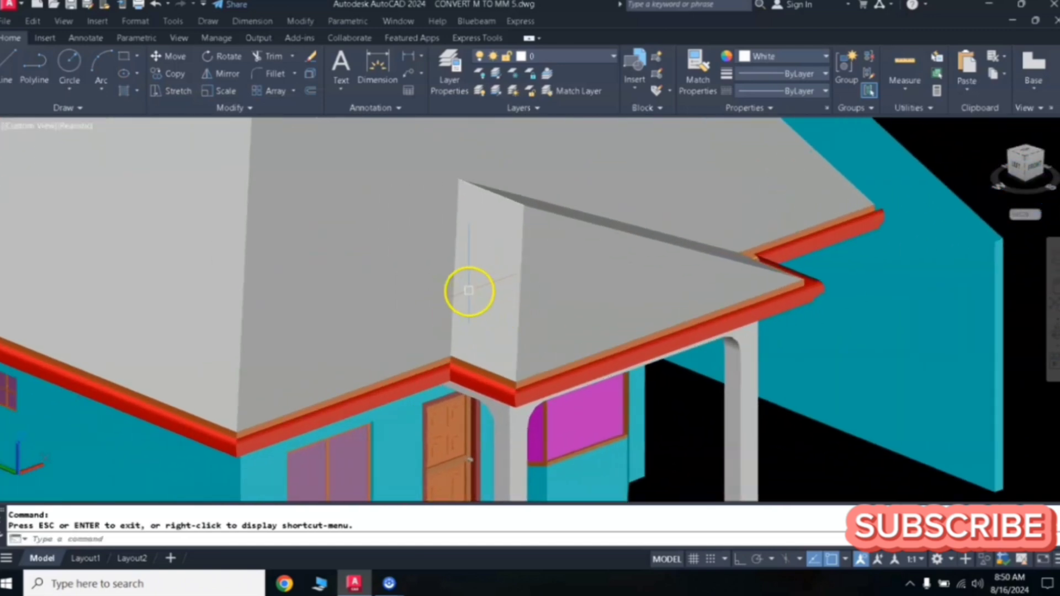
scroll(469, 291, "down", 4)
scroll(514, 298, "up", 3)
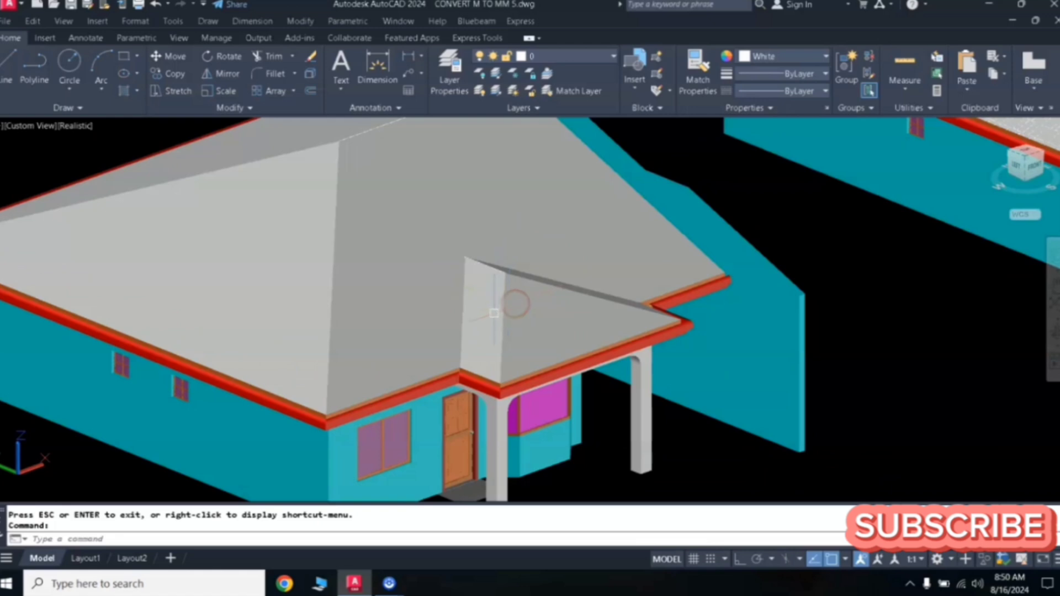
scroll(507, 307, "up", 3)
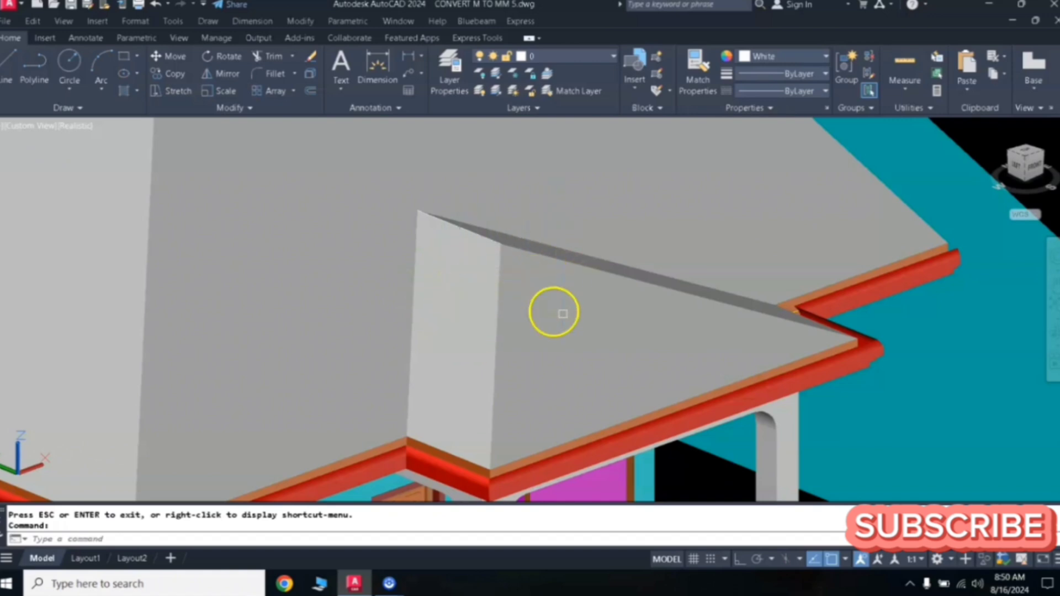
scroll(475, 293, "down", 5)
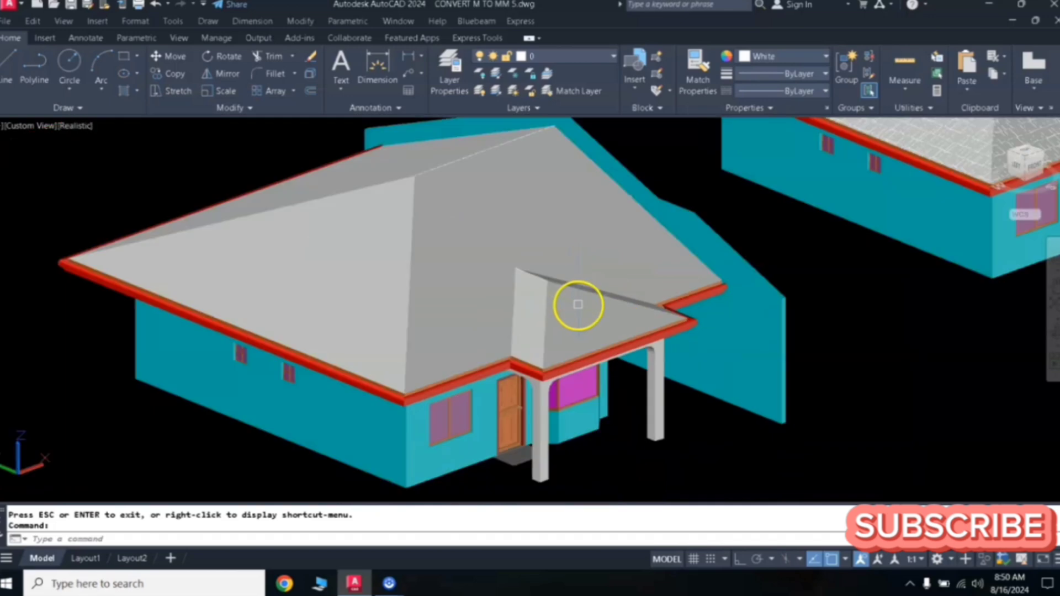
scroll(540, 313, "up", 2)
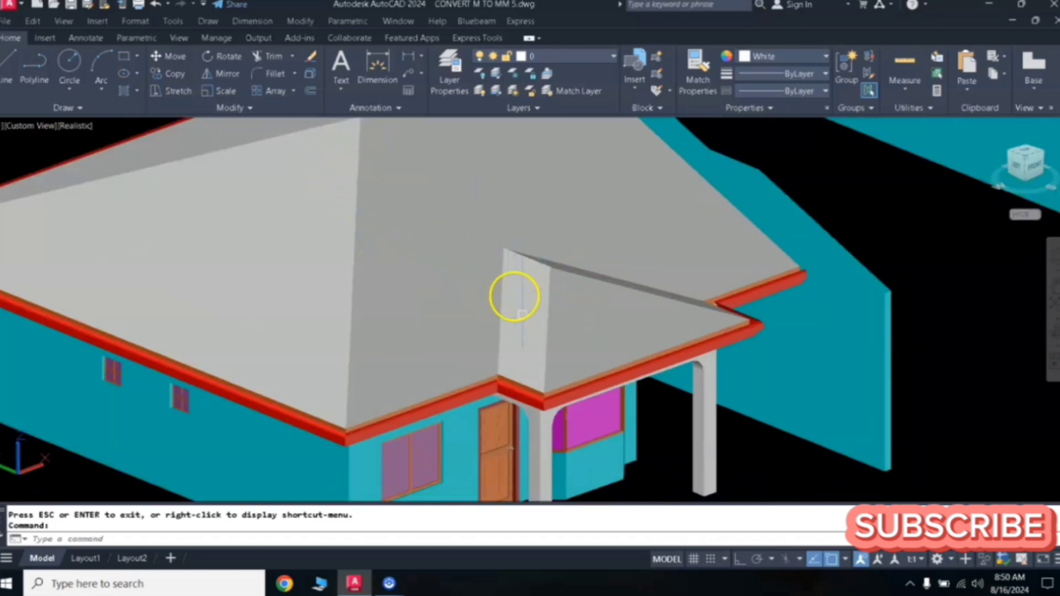
scroll(521, 314, "up", 2)
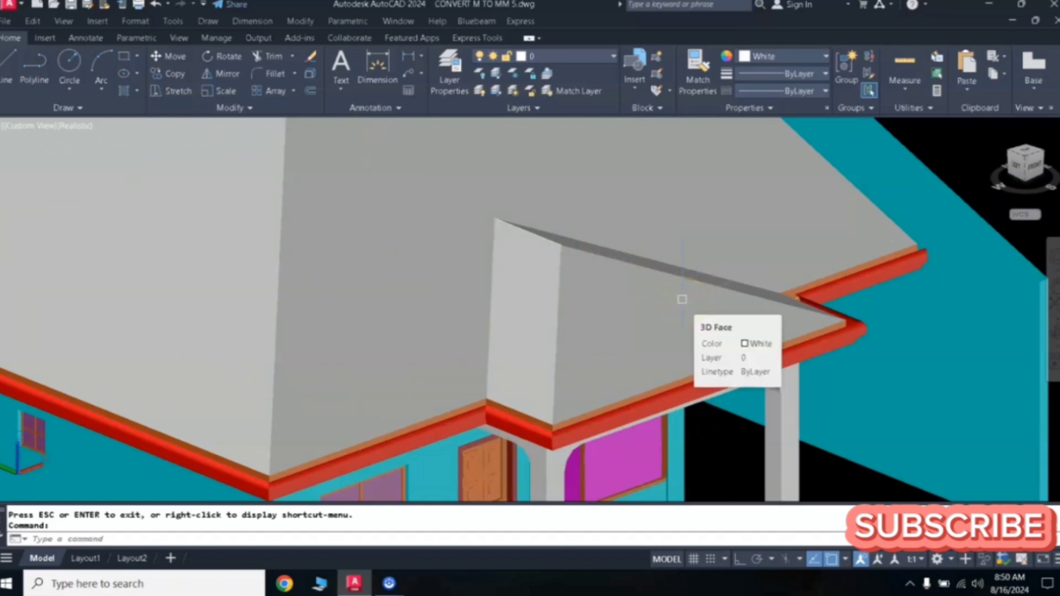
- Define a new UCS on the porch gable's end face, with origin at its lower corner, X-axis along the fascia edge and XY plane through the apex
type("UCS")
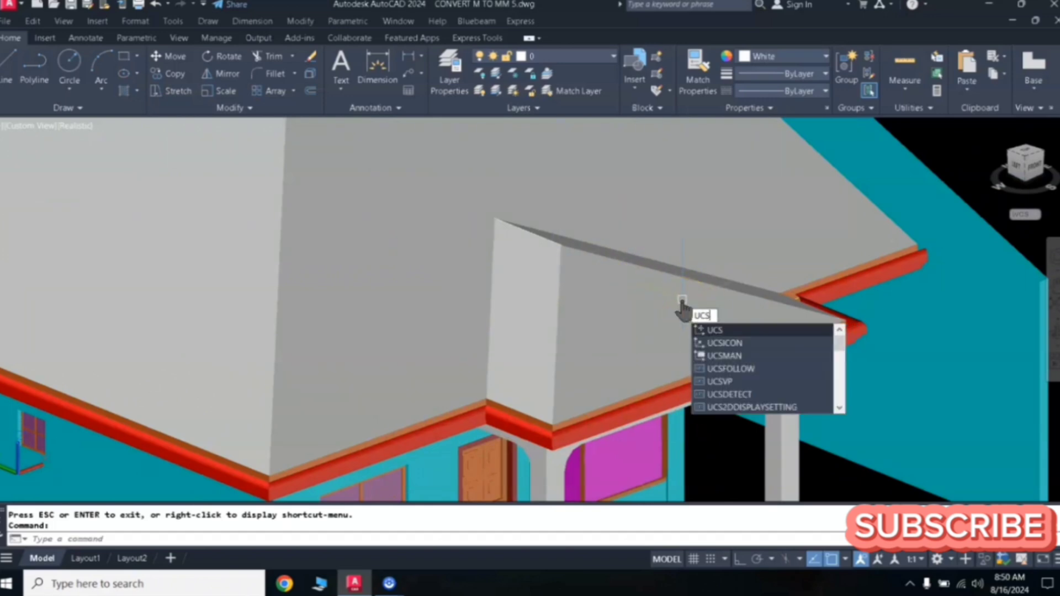
left_click(717, 331)
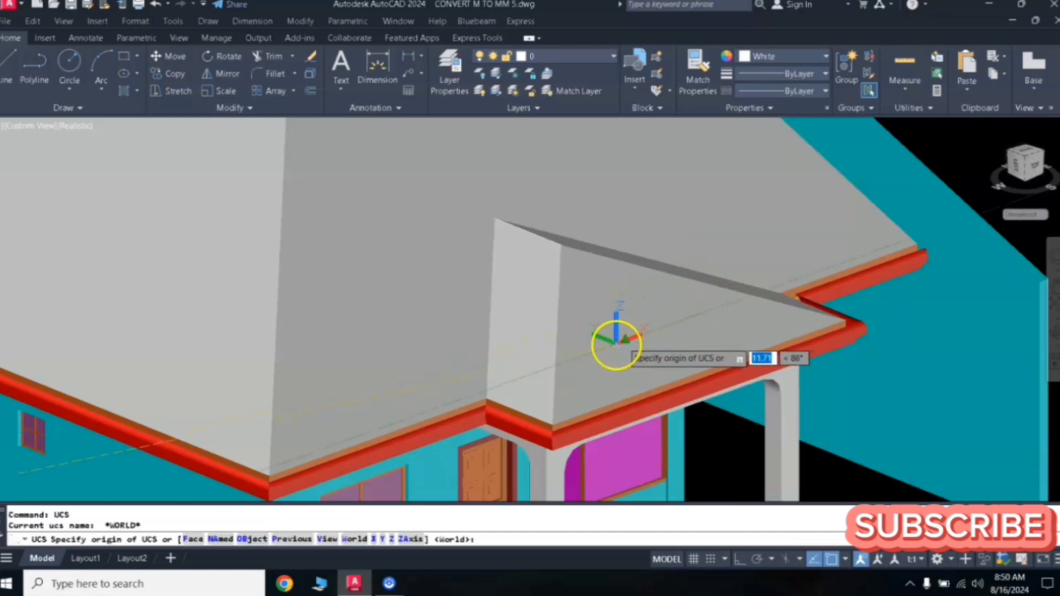
scroll(475, 409, "up", 3)
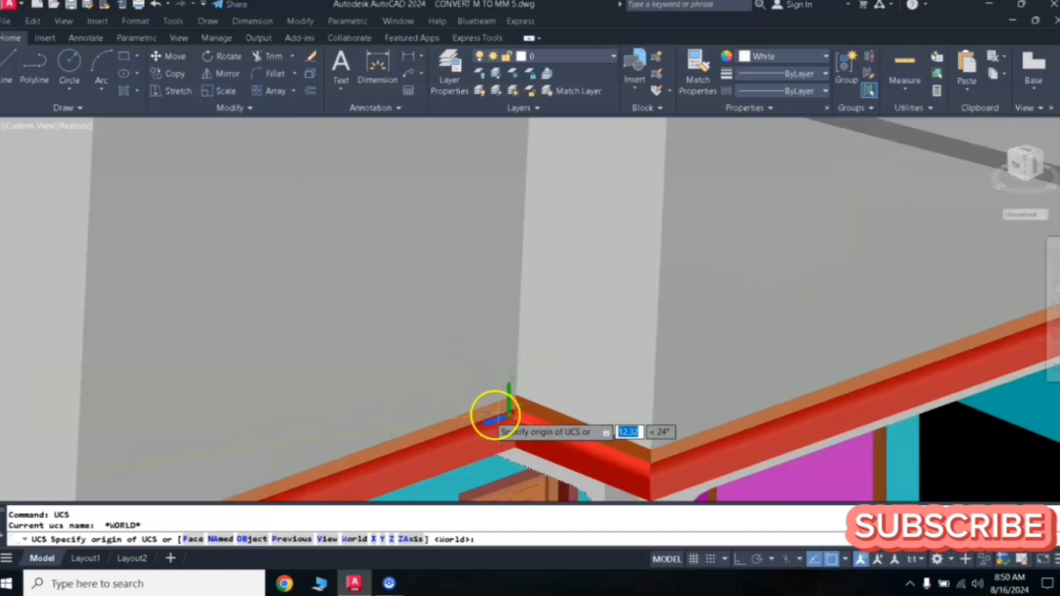
left_click(504, 393)
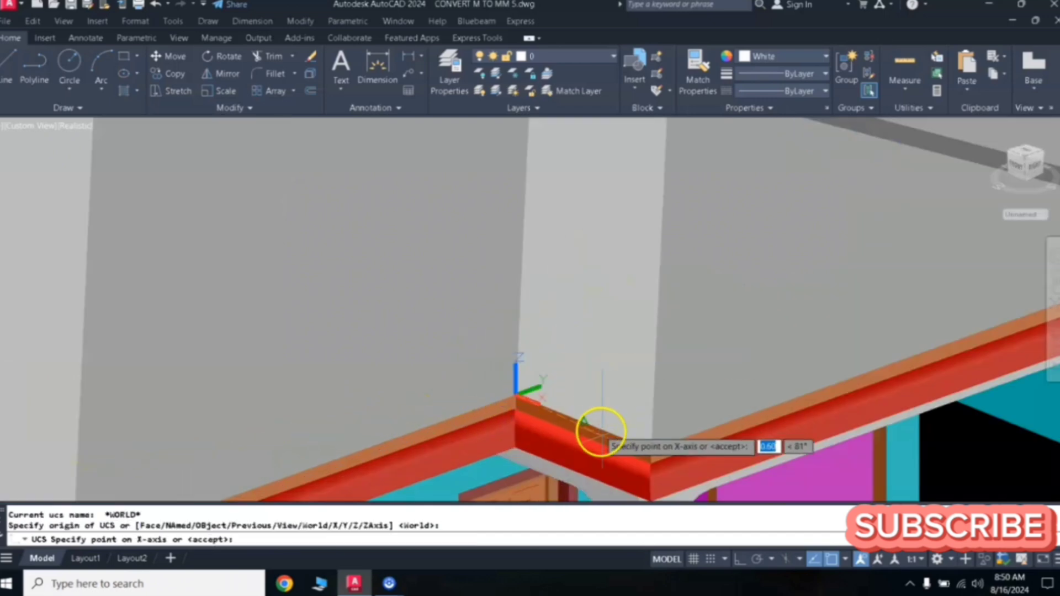
left_click(652, 450)
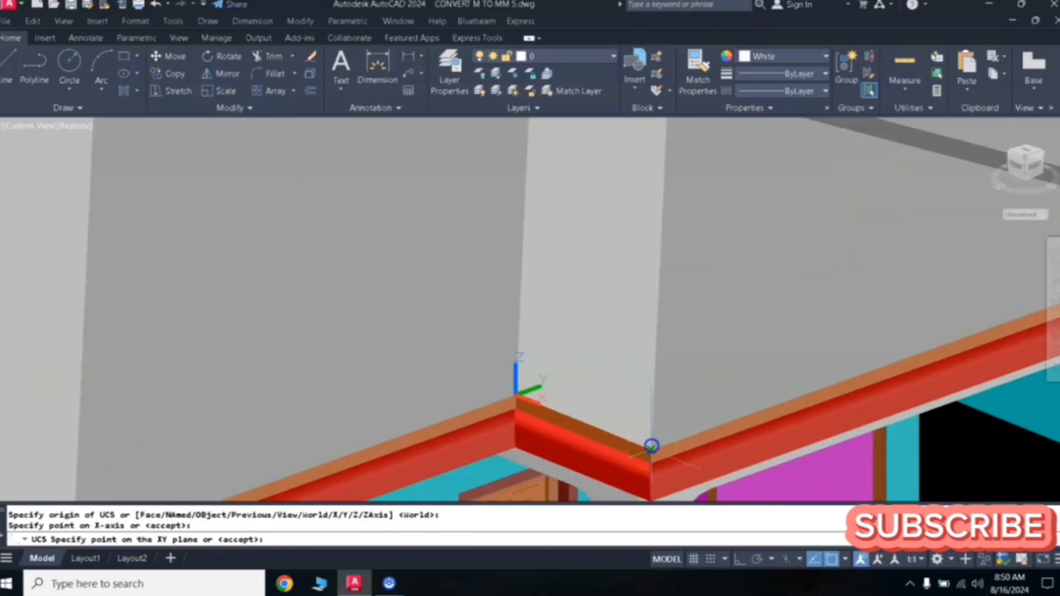
scroll(611, 267, "down", 2)
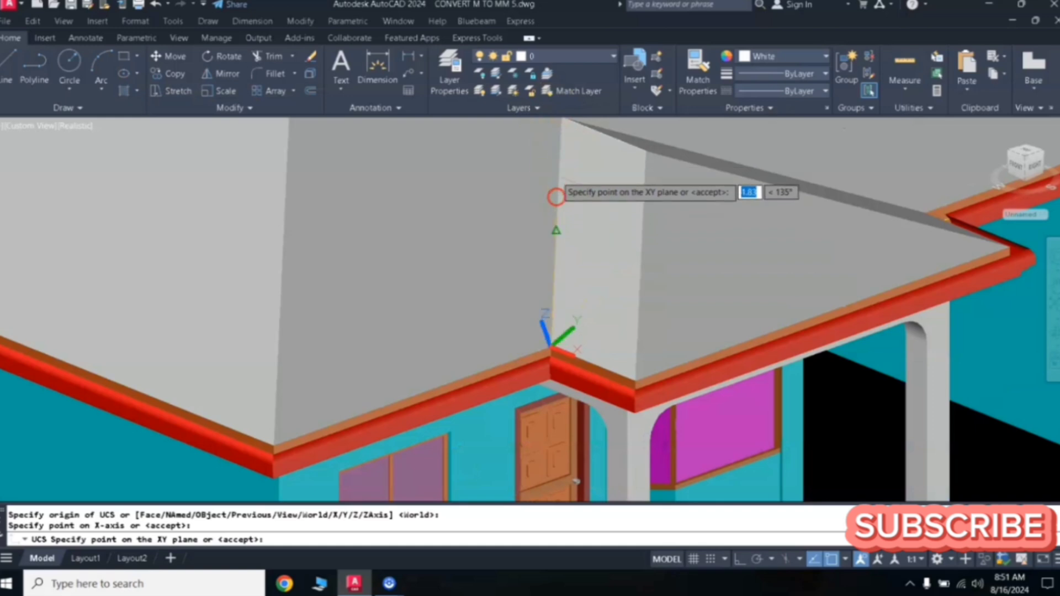
middle_click_drag(563, 165, 562, 231)
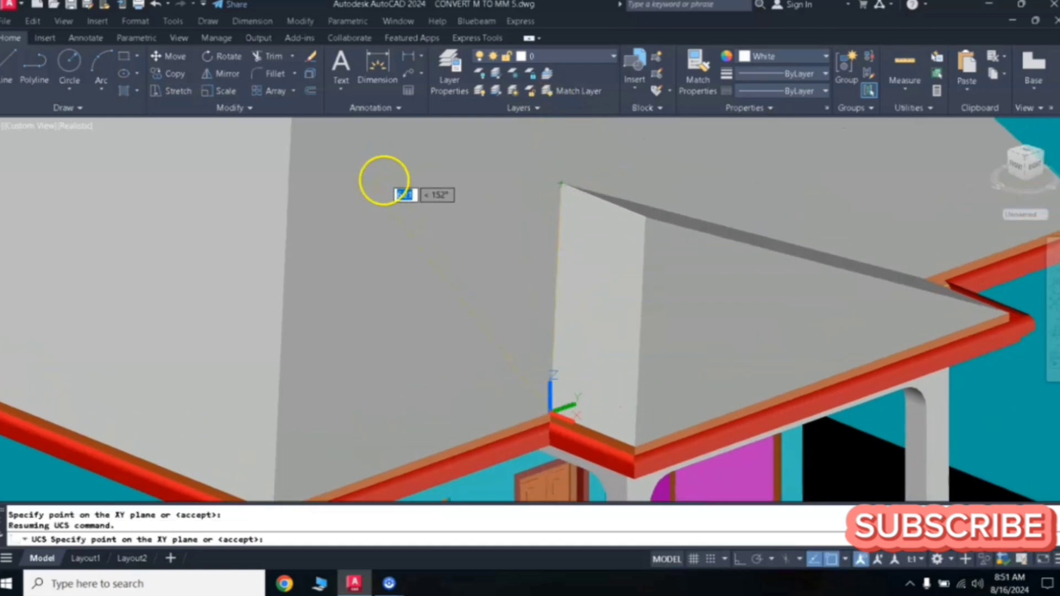
left_click(561, 183)
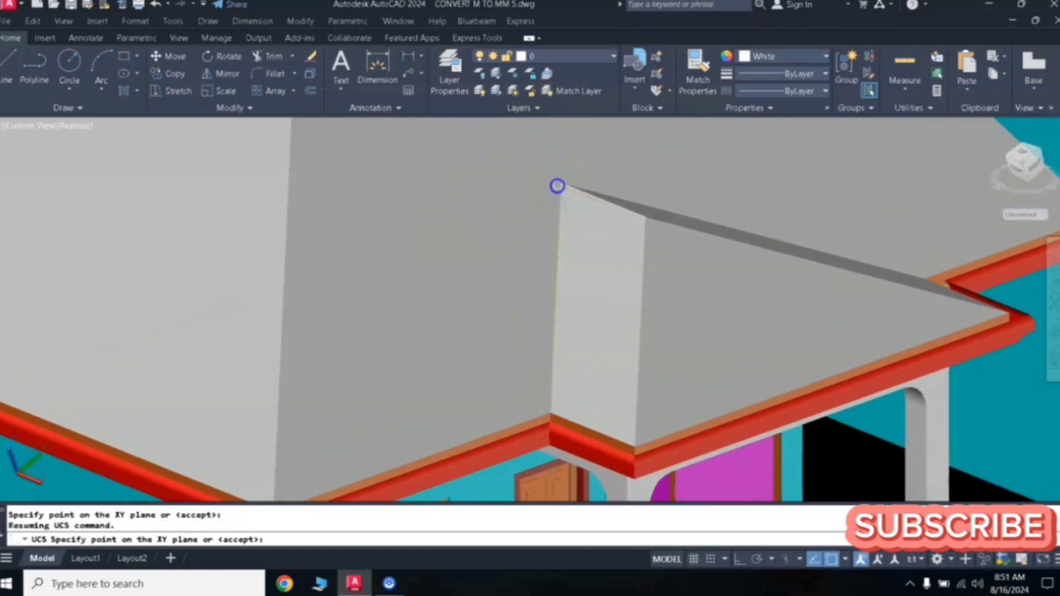
- Hatch the porch gable's end face with the AR-RSHKE pattern
scroll(540, 285, "down", 3)
middle_click_drag(589, 277, 526, 305)
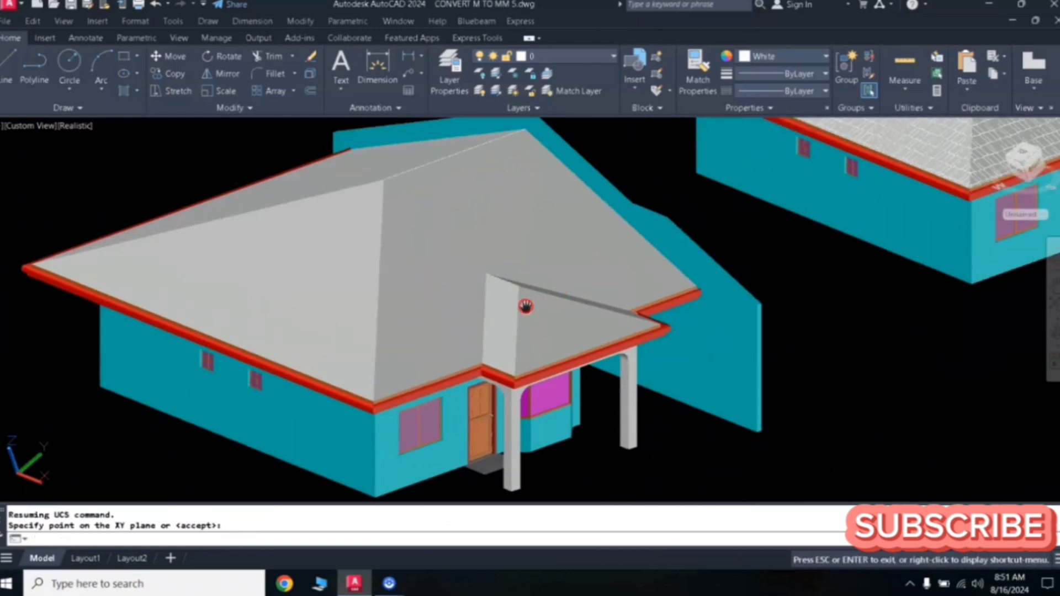
scroll(524, 307, "up", 4)
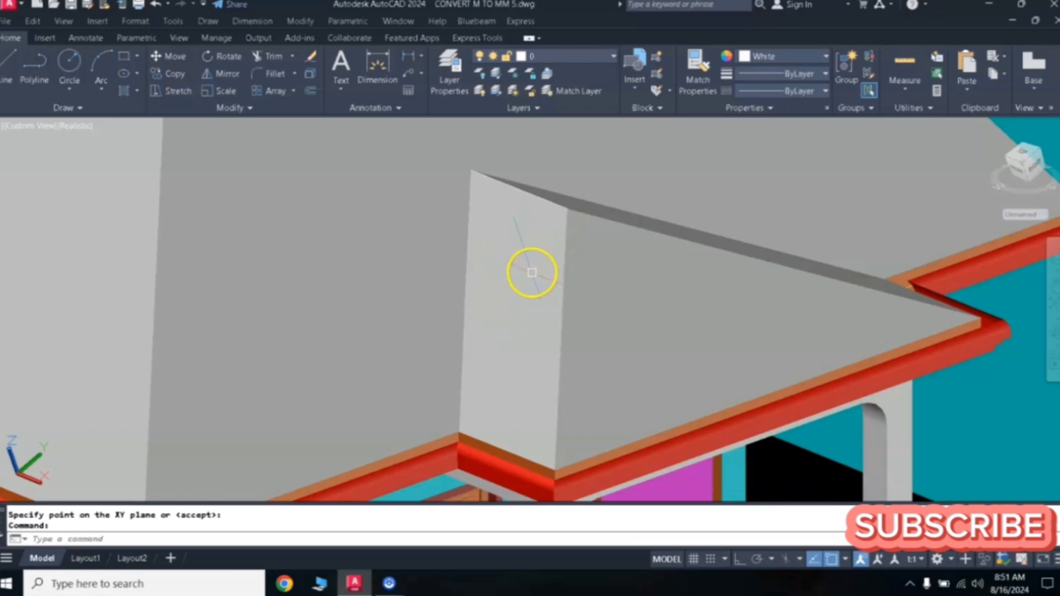
type("h")
key("Return")
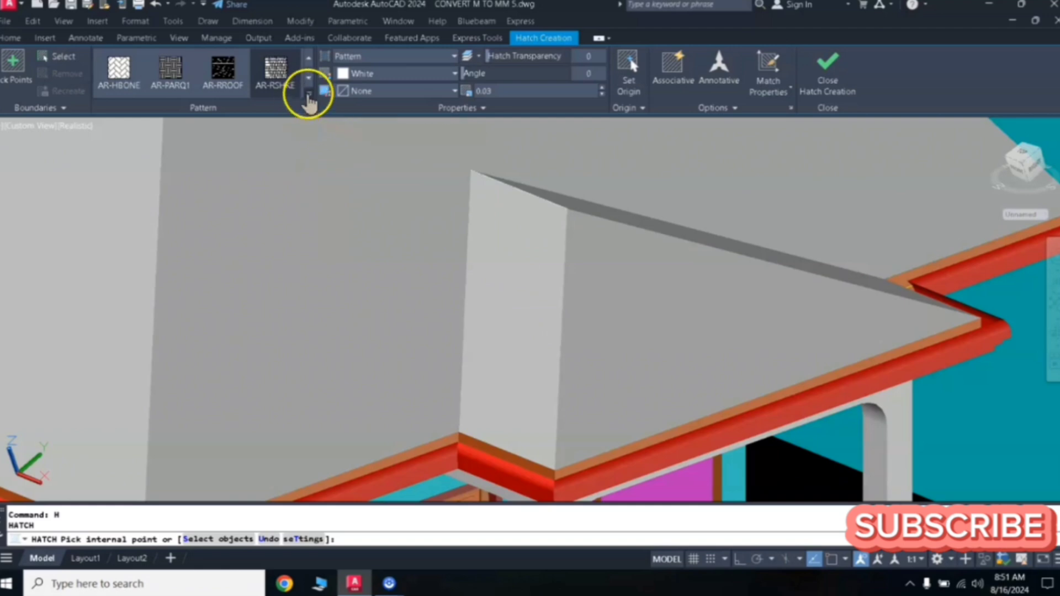
left_click(309, 96)
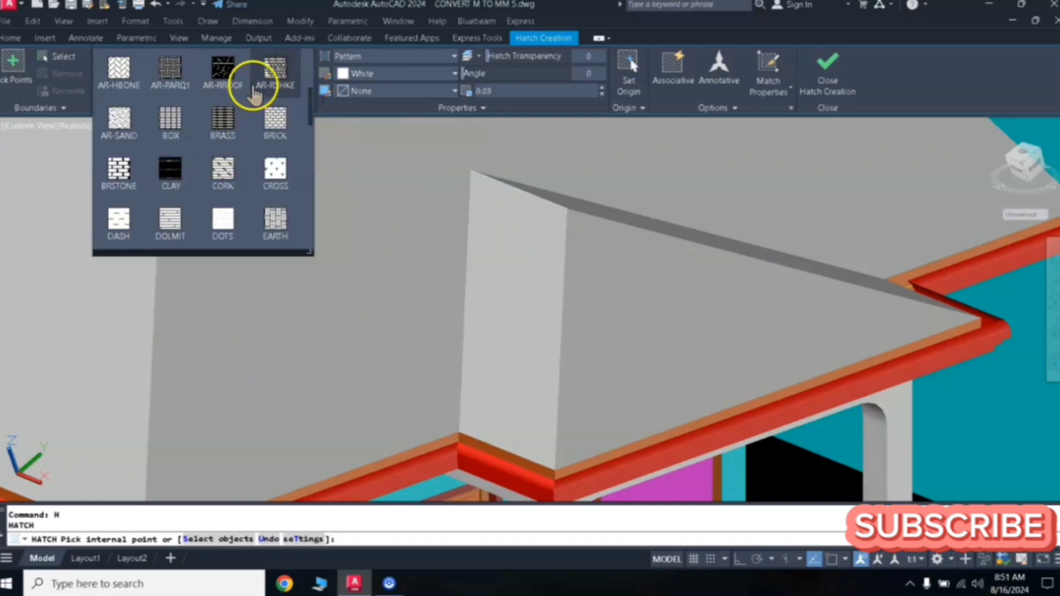
left_click(275, 77)
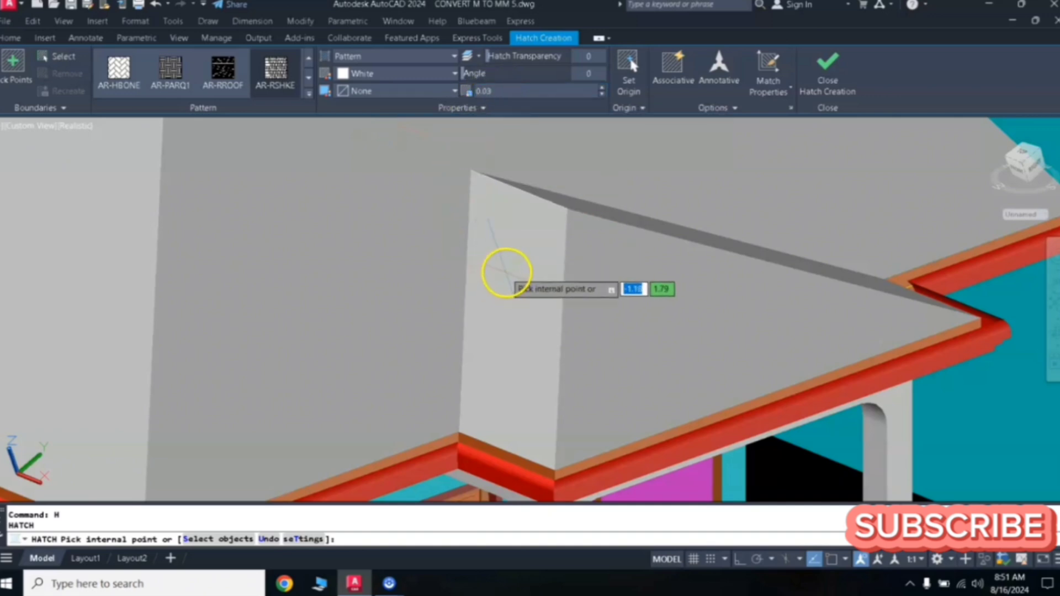
left_click(506, 272)
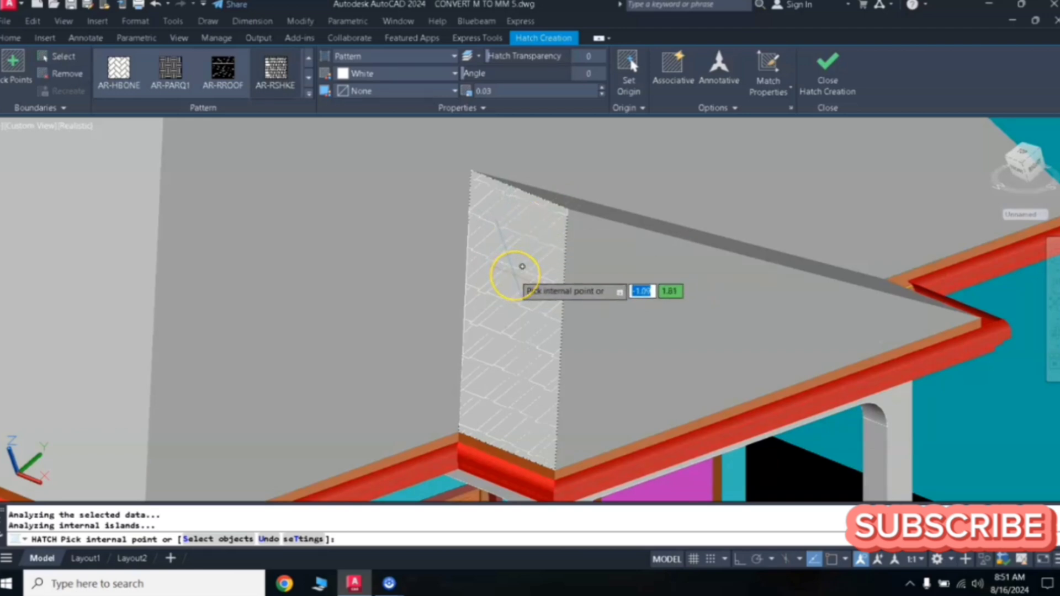
key("Return")
- Orbit around the house to inspect the hatched gable face
scroll(534, 274, "down", 4)
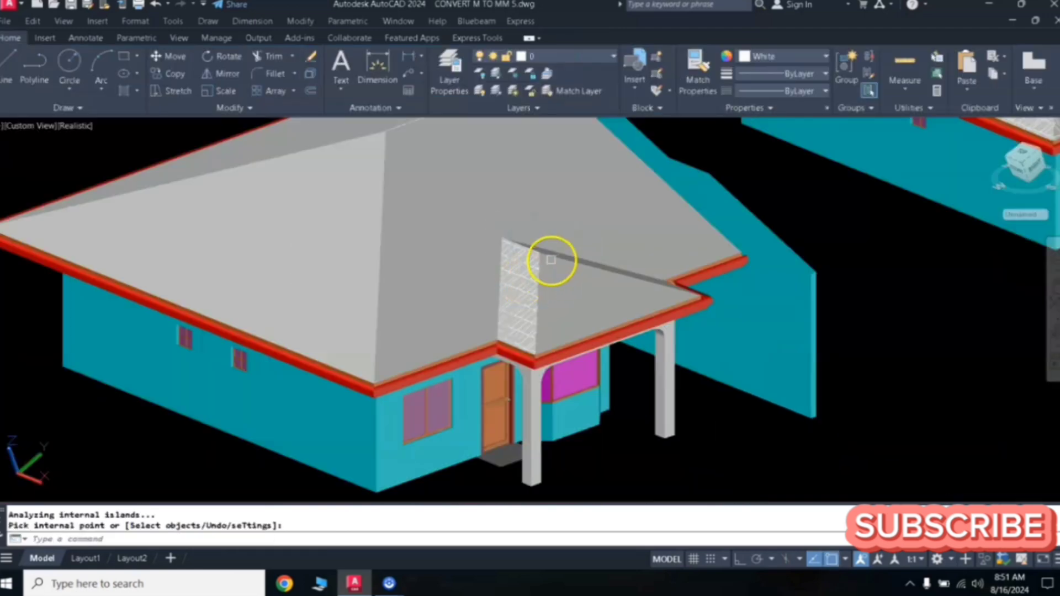
left_click(1052, 331)
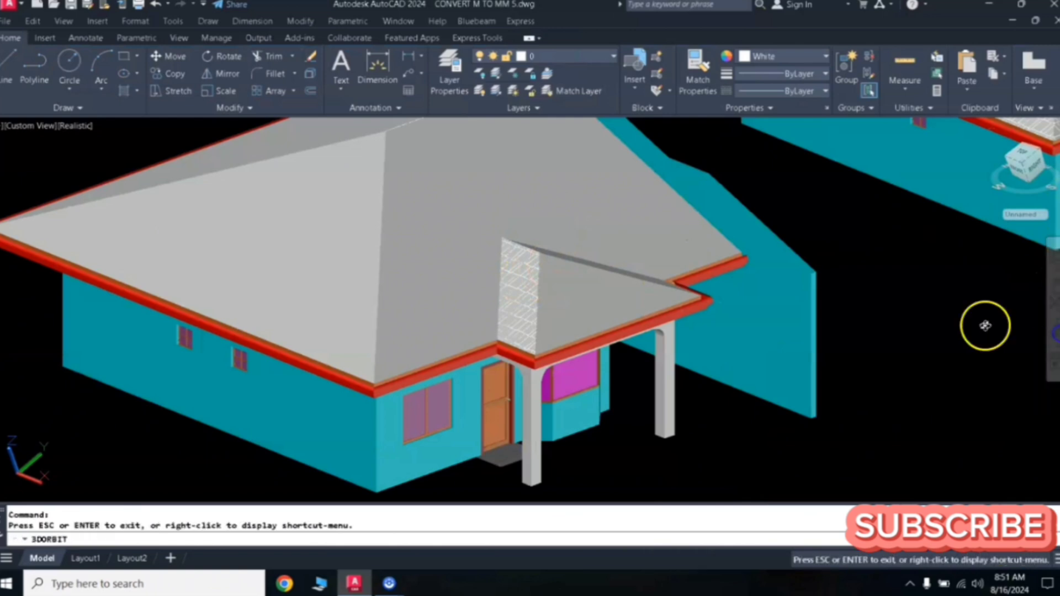
left_click_drag(646, 334, 617, 344)
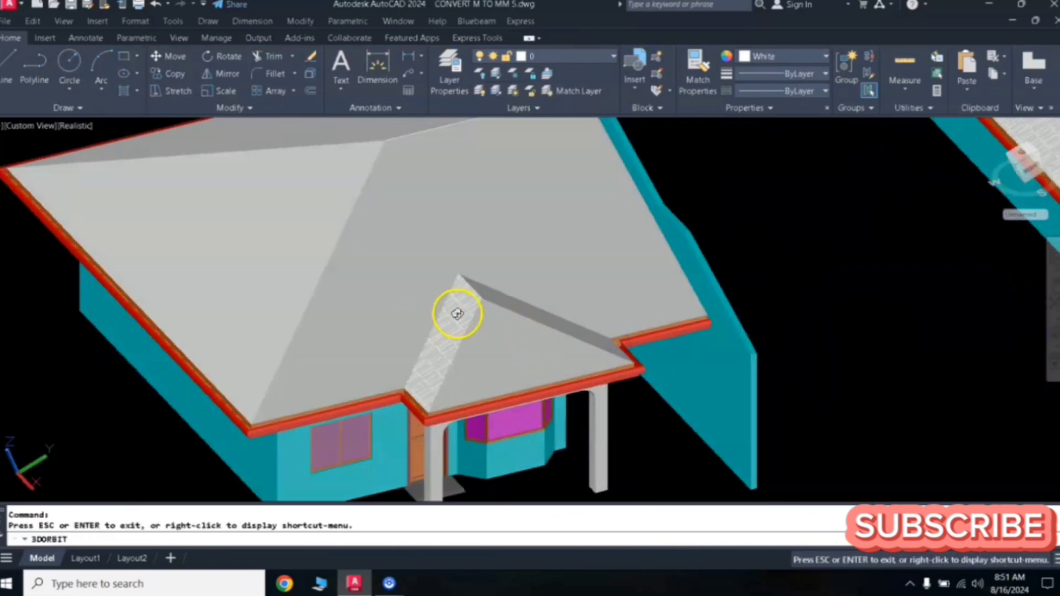
mouse_move(515, 361)
left_mouse_down()
mouse_move(524, 354)
mouse_move(506, 346)
left_mouse_up()
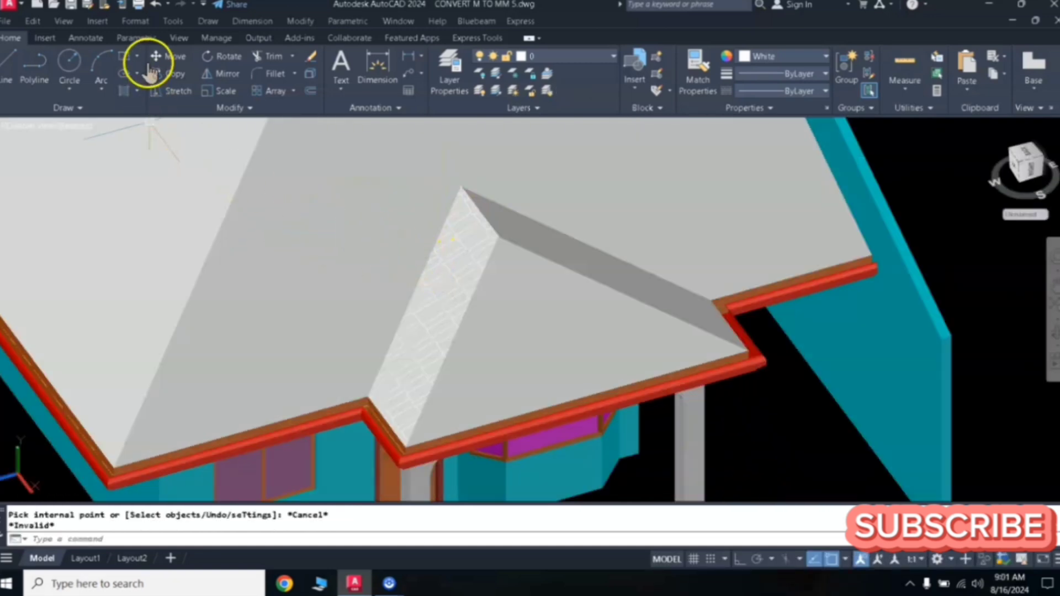
- Switch the viewport's visual style to Wireframe
left_click(65, 22)
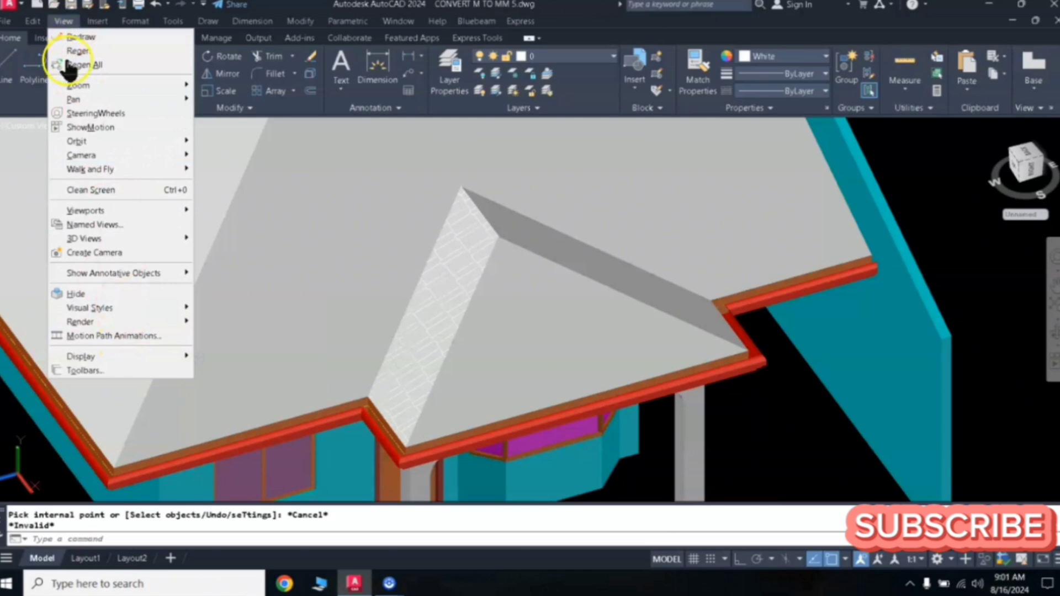
mouse_move(113, 310)
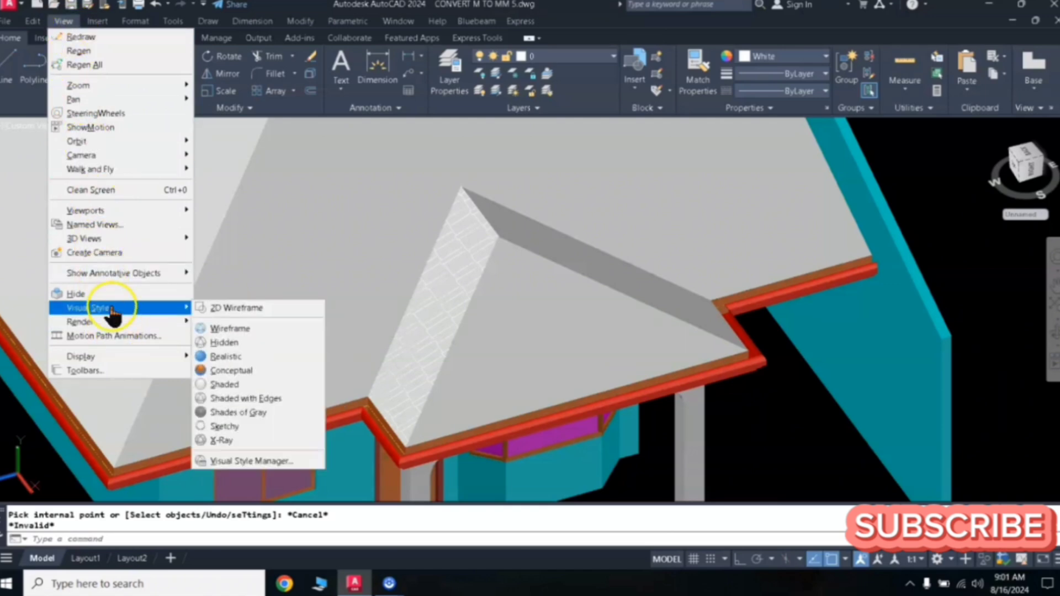
left_click(248, 329)
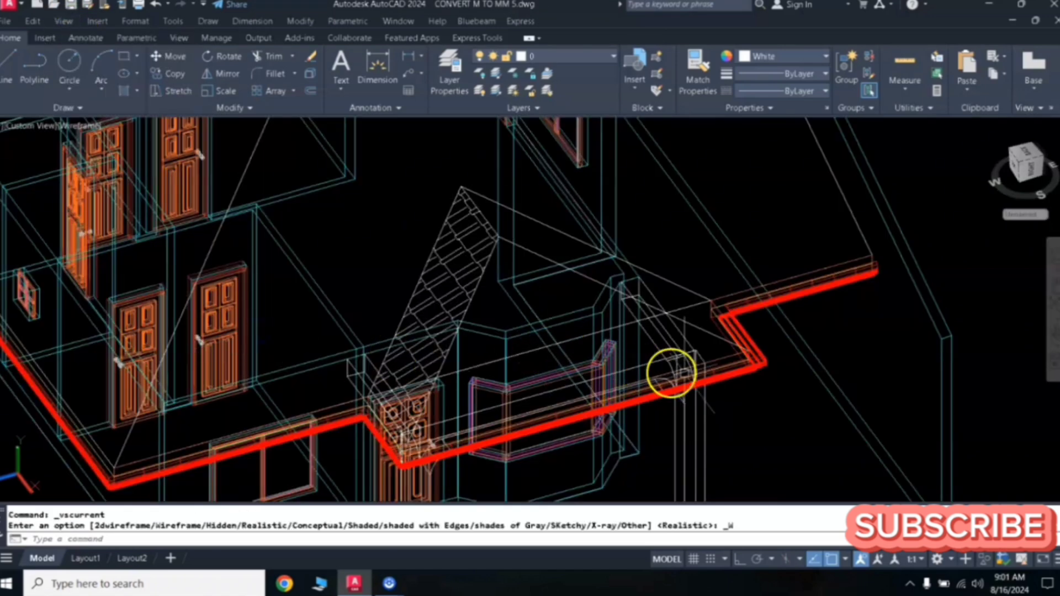
- Orbit and zoom in on the porch roof corner to examine the fascia and roof edges in wireframe
left_click(1051, 333)
left_click_drag(788, 362, 644, 400)
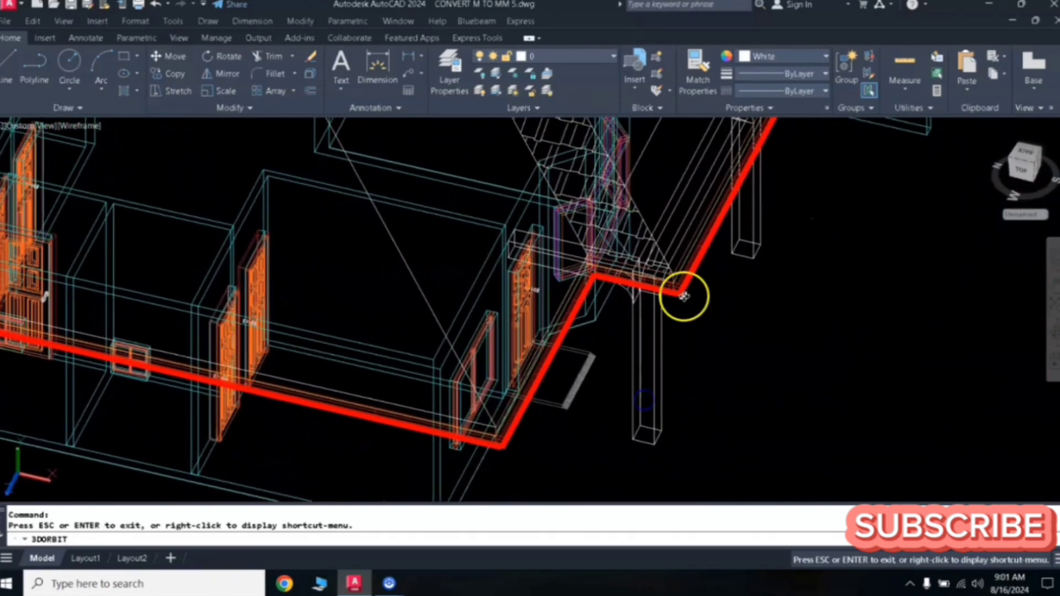
middle_click_drag(685, 297, 608, 375)
scroll(603, 348, "up", 7)
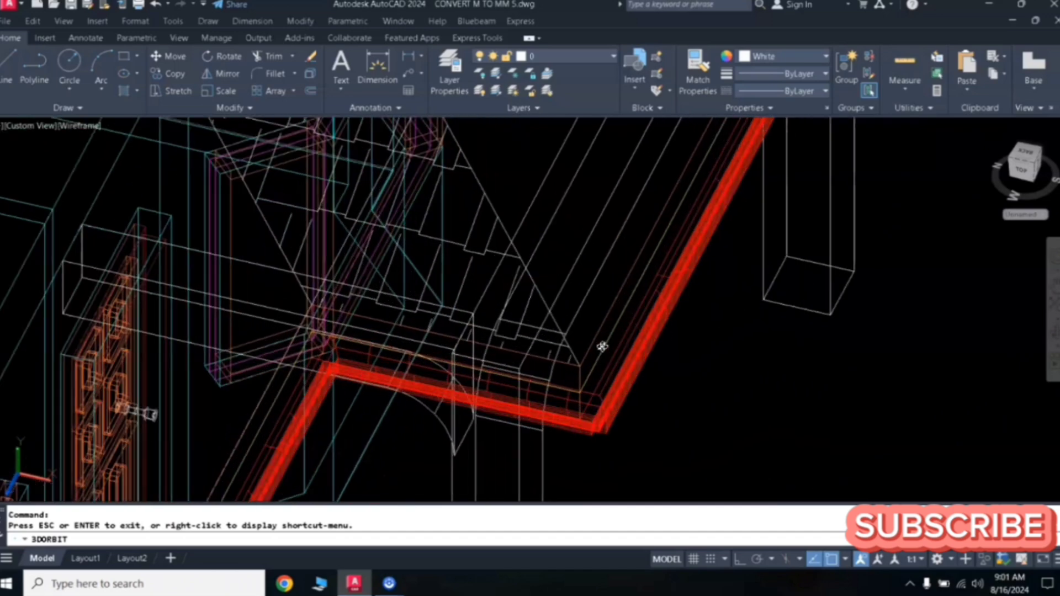
scroll(602, 346, "up", 3)
left_click(565, 380)
mouse_move(583, 363)
left_mouse_down()
mouse_move(613, 305)
mouse_move(662, 277)
mouse_move(559, 419)
mouse_move(542, 359)
mouse_move(585, 322)
left_mouse_up()
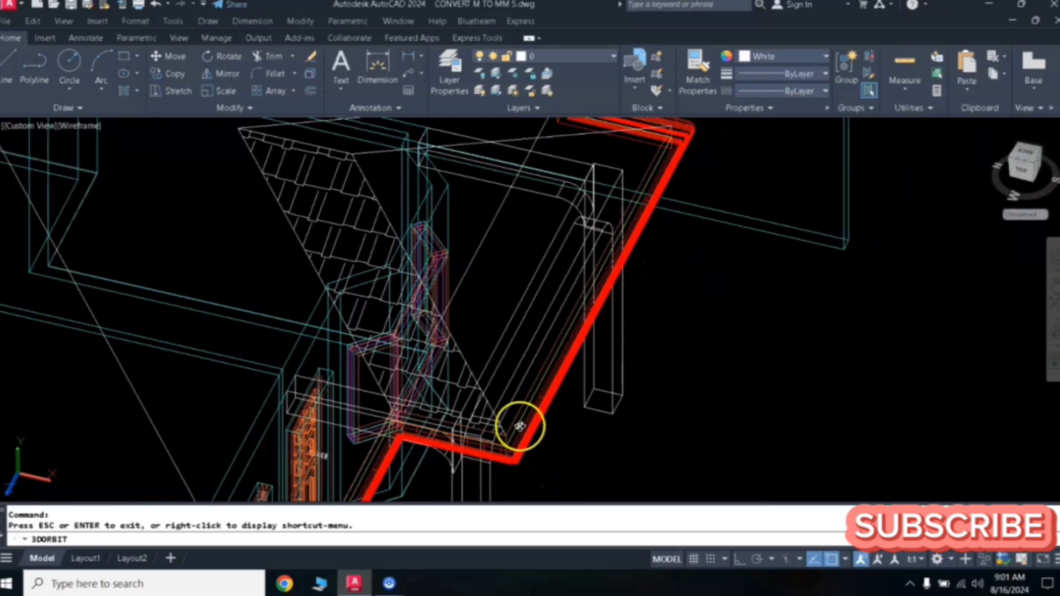
scroll(519, 424, "up", 6)
middle_click_drag(497, 438, 513, 356)
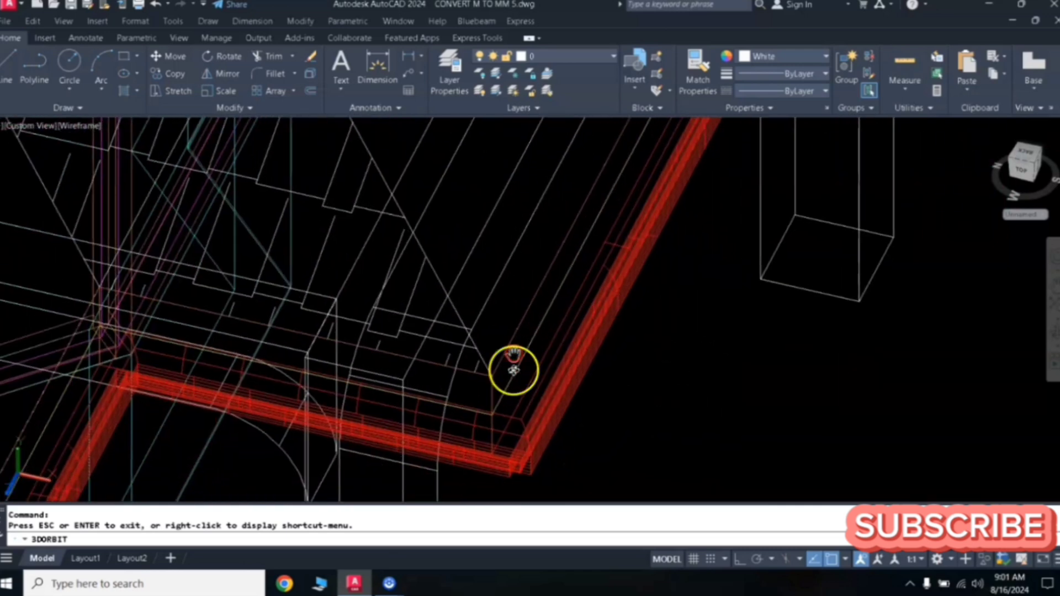
key("Escape")
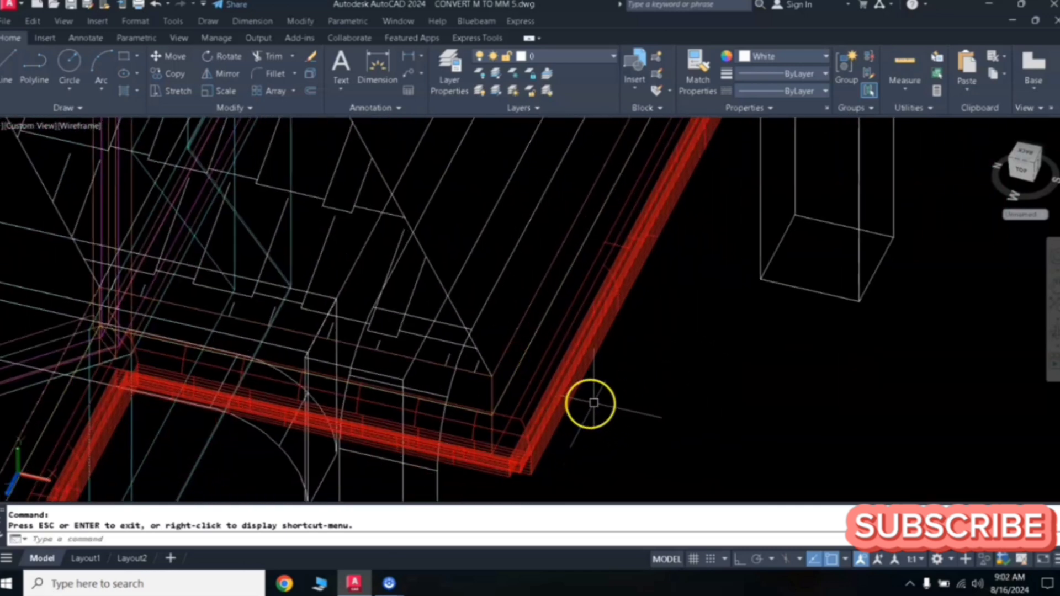